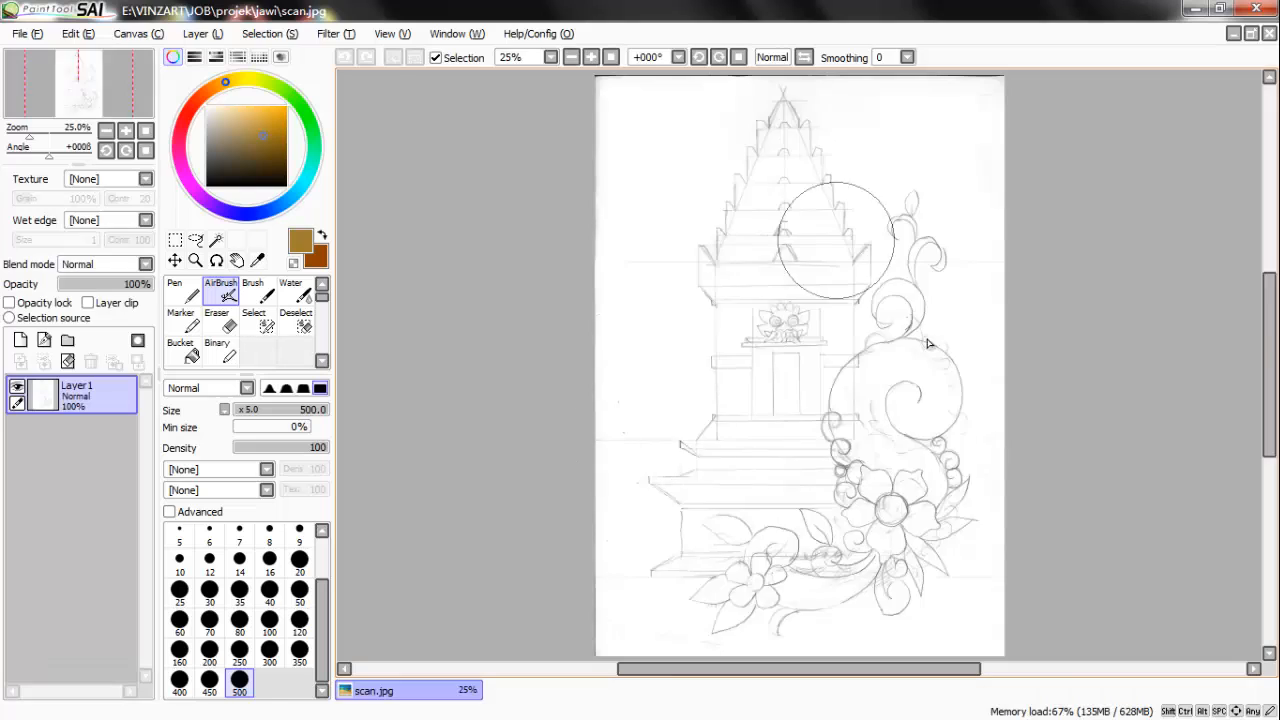
Add a new linework layer above the scanned temple sketch.
scroll(814, 214, "up", 3)
scroll(586, 300, "down", 3)
scroll(677, 203, "up", 1)
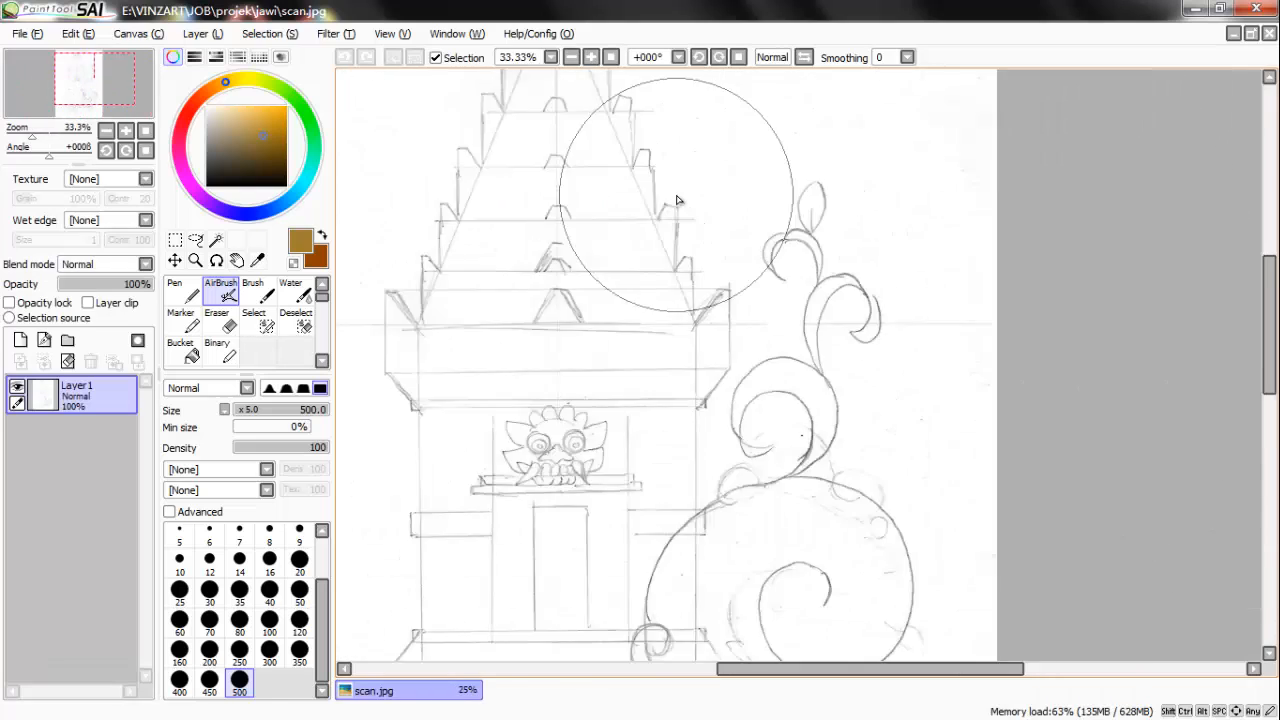
scroll(651, 183, "down", 1)
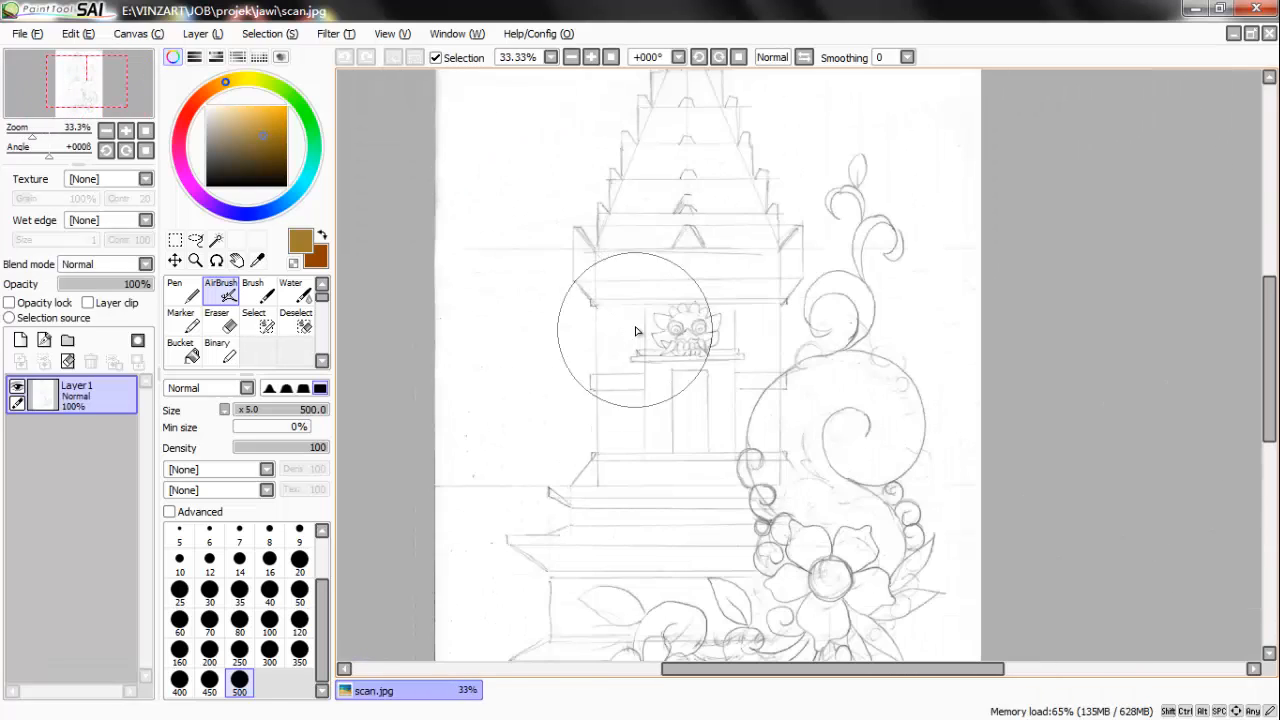
left_click(44, 340)
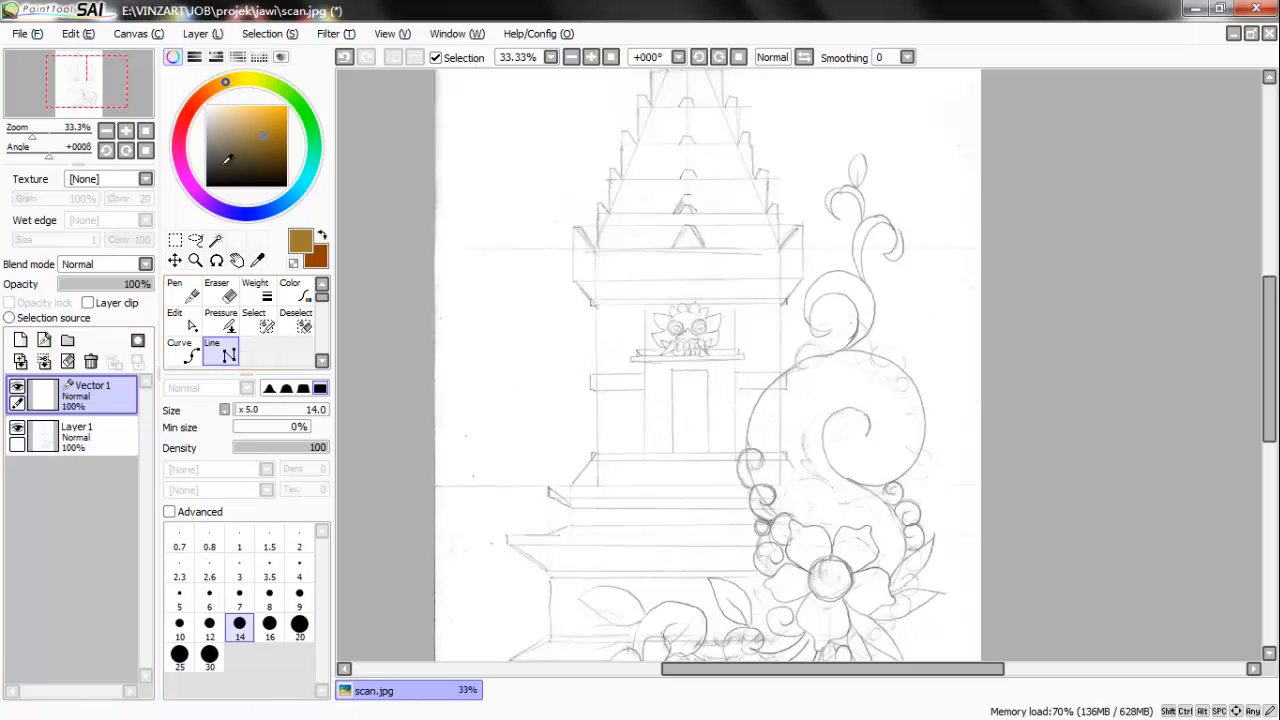
Set the Line tool to size 9 with black as the drawing colour.
scroll(560, 296, "up", 4)
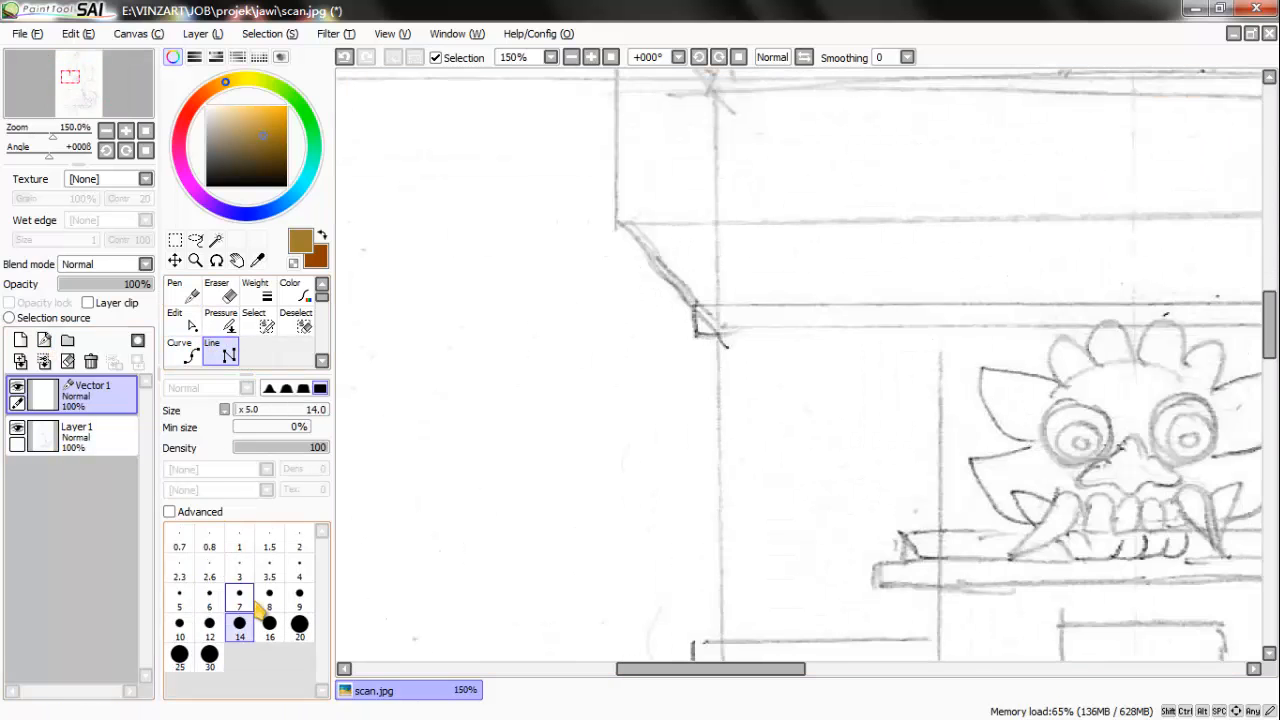
scroll(705, 308, "up", 2)
scroll(597, 391, "down", 6)
scroll(580, 420, "up", 4)
left_click_drag(216, 186, 186, 222)
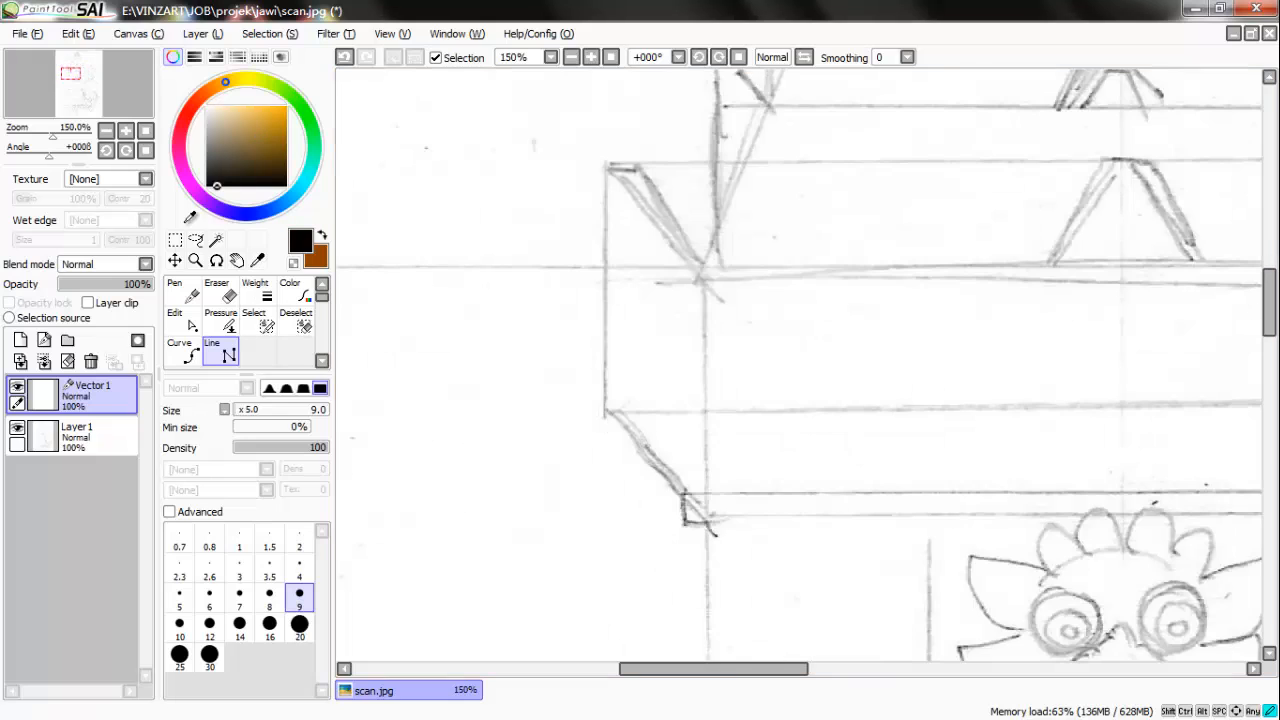
Trace the left side and flat top of the temple roof's topmost tier with straight line segments.
scroll(683, 381, "down", 4)
scroll(708, 376, "up", 6)
left_click(630, 454)
left_click(628, 350)
scroll(628, 350, "down", 2)
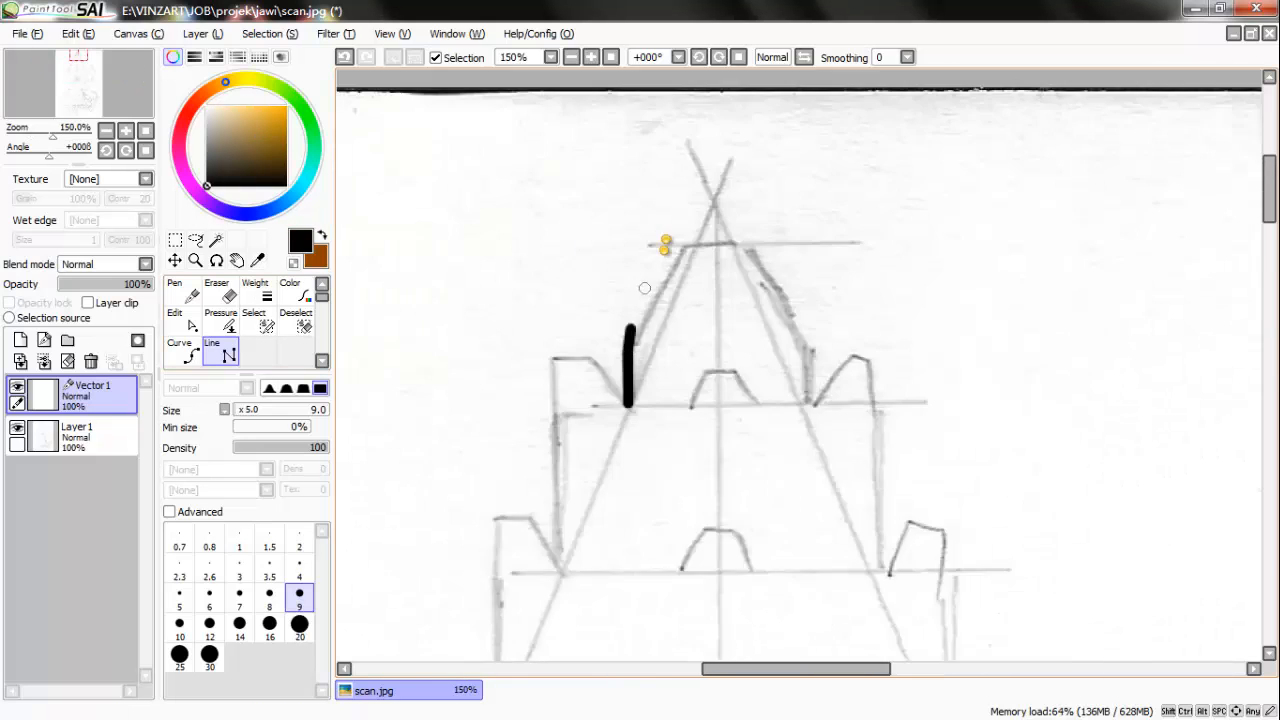
scroll(666, 244, "up", 4)
left_click(729, 241)
left_click(945, 239)
Trace the right side of the topmost roof tier down to its base and end the line.
scroll(946, 239, "down", 2)
scroll(1057, 428, "up", 2)
left_click(1059, 411)
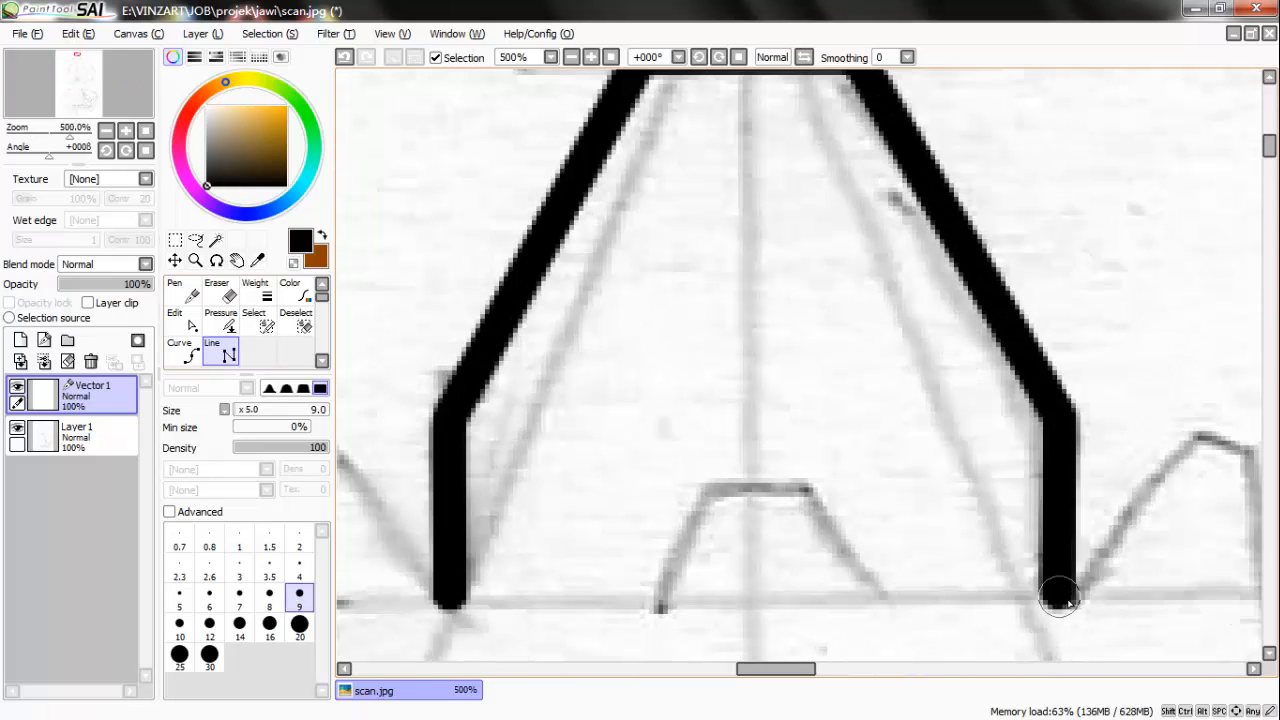
left_click(1068, 603)
scroll(1006, 468, "down", 4)
scroll(1032, 443, "up", 2)
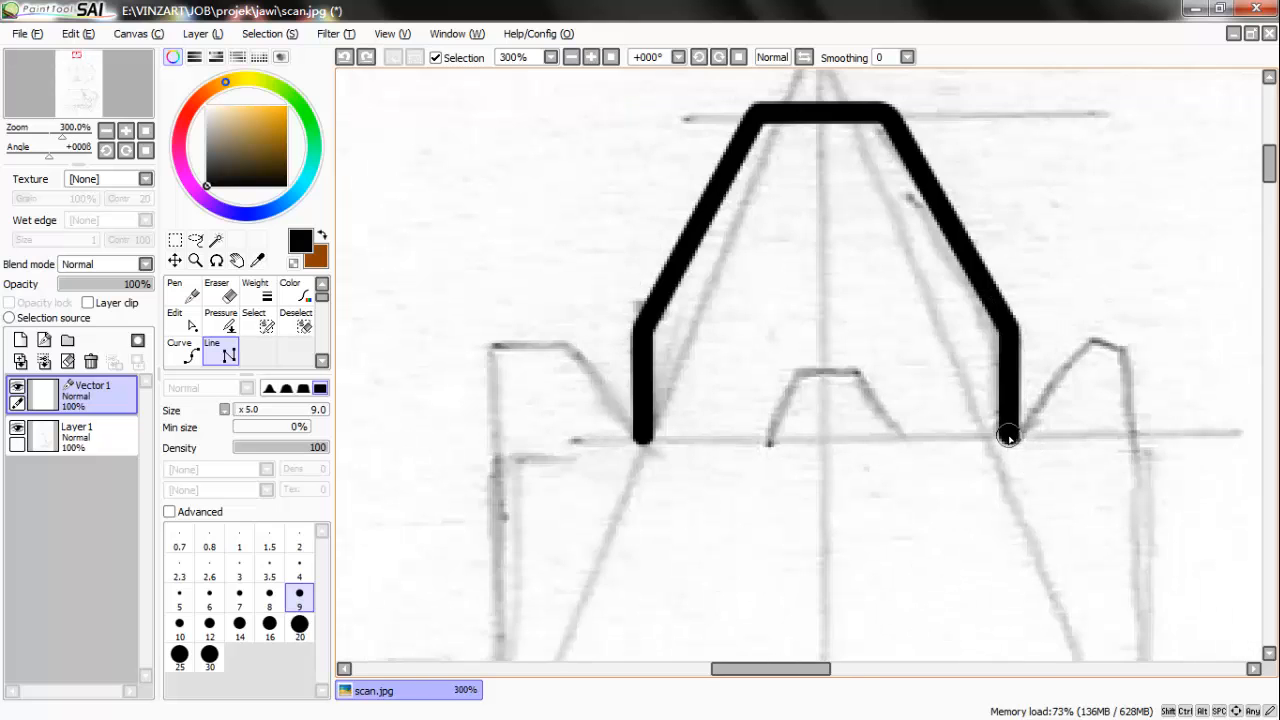
double_click(1010, 434)
Trace the second roof tier's left wall and left corner peak down to the foot of the top tier.
scroll(723, 431, "down", 3)
scroll(650, 530, "up", 5)
left_click(647, 536)
scroll(648, 516, "down", 4)
scroll(640, 350, "up", 7)
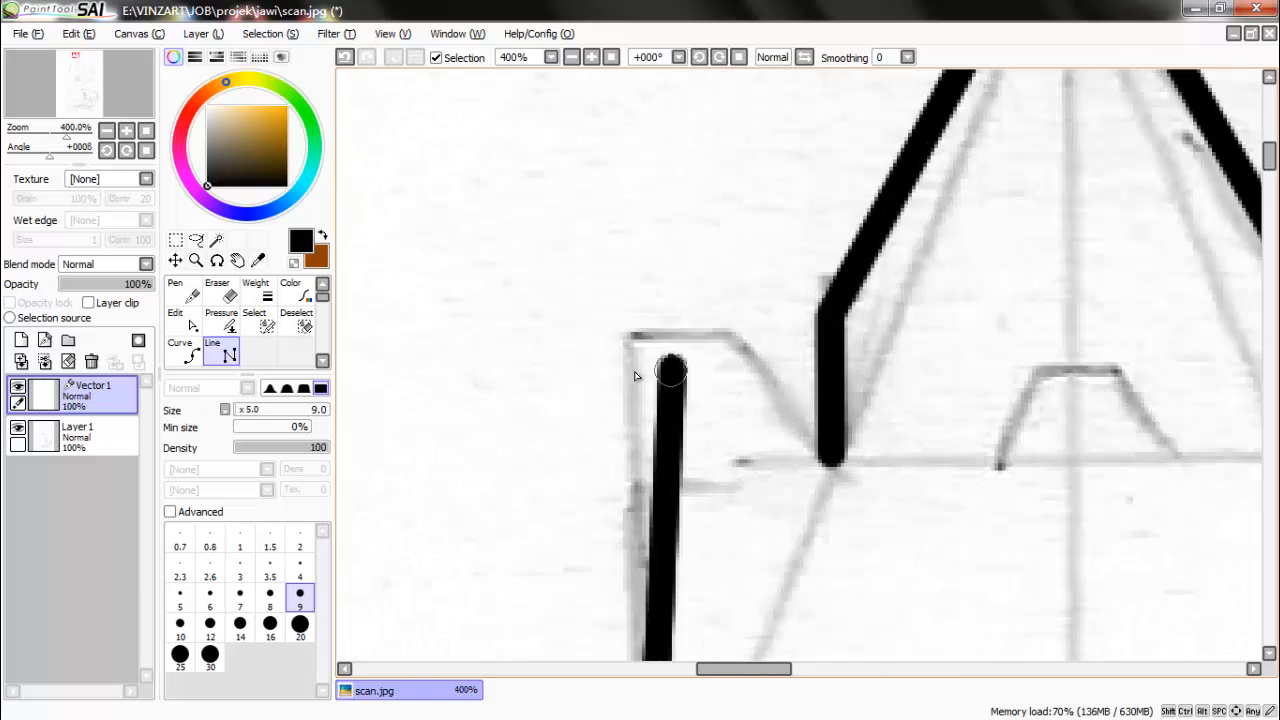
left_click(634, 342)
left_click(840, 335)
left_click(1043, 585)
Continue the second tier's outline along its upper ledge and over the small central peak.
scroll(1007, 498, "down", 3)
scroll(825, 425, "down", 3)
scroll(969, 430, "up", 2)
left_click(960, 514)
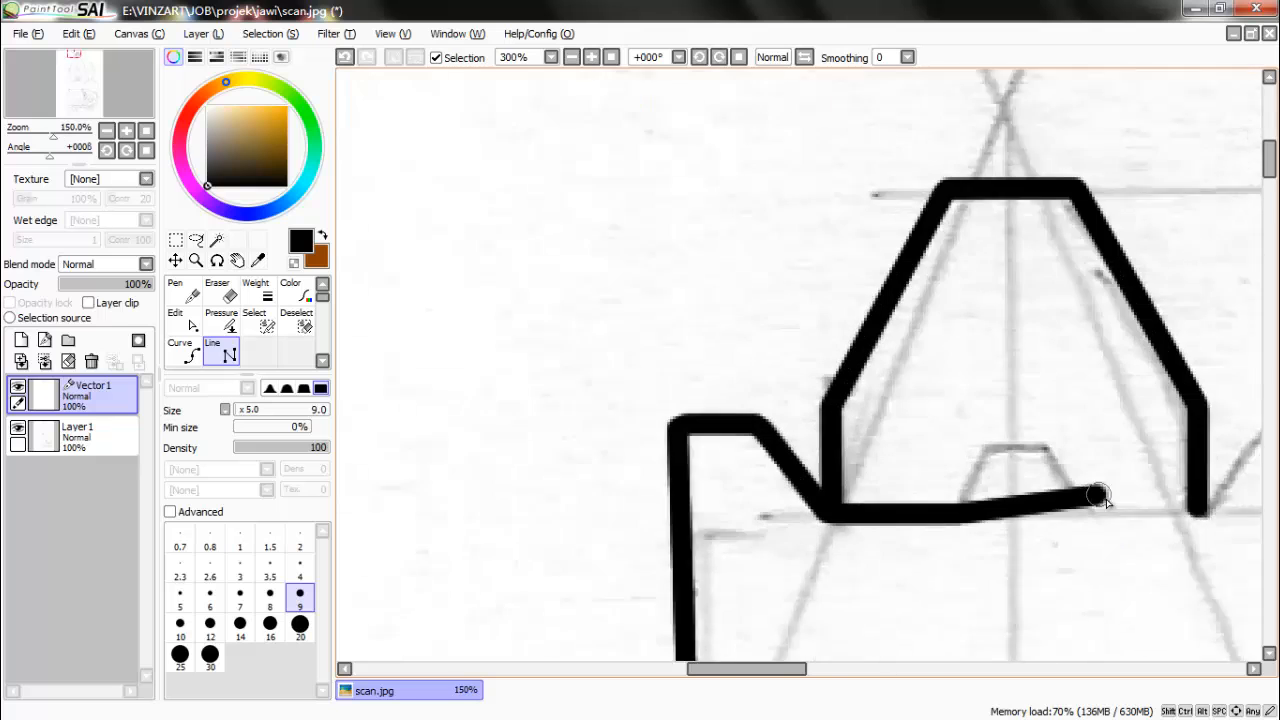
scroll(1099, 495, "up", 2)
left_click(906, 406)
left_click(1010, 408)
left_click(1060, 525)
scroll(1060, 525, "down", 2)
scroll(1018, 396, "up", 3)
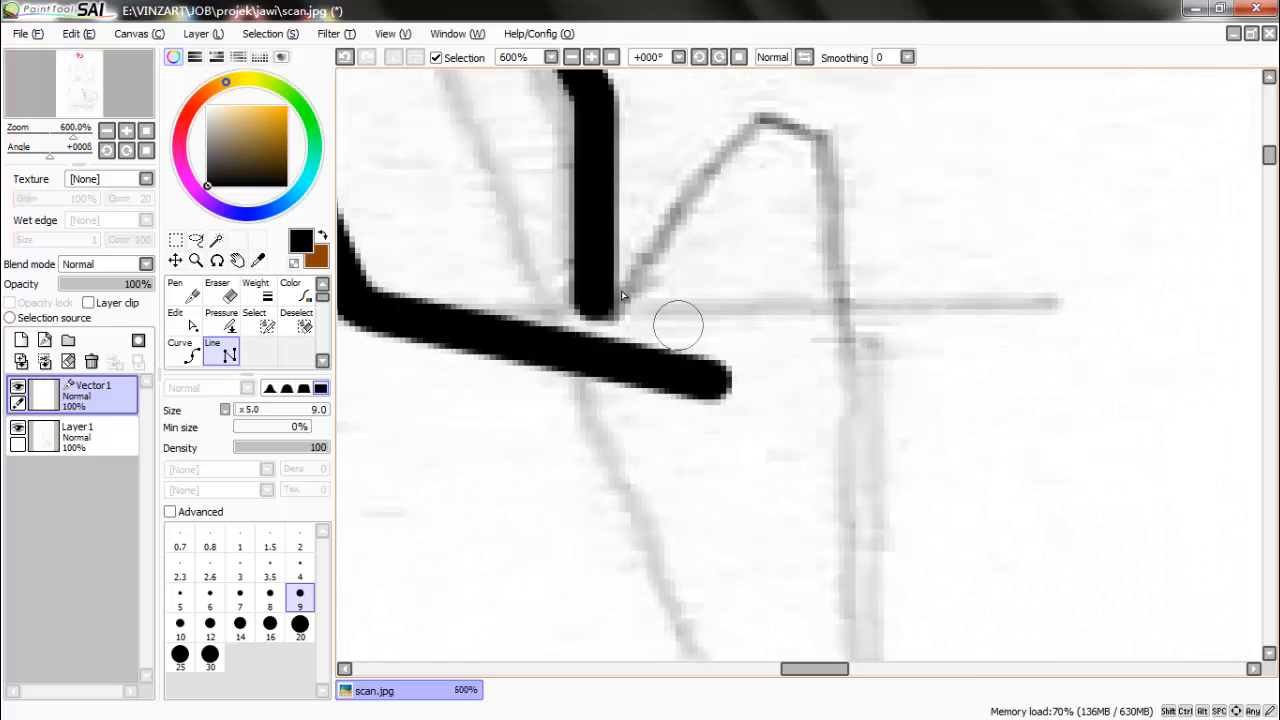
Trace the second tier's right corner peak and right wall down to the next ledge, ending the line.
left_click(622, 307)
left_click(753, 131)
left_click(840, 138)
scroll(842, 160, "down", 5)
scroll(837, 374, "up", 3)
scroll(867, 423, "up", 2)
double_click(874, 457)
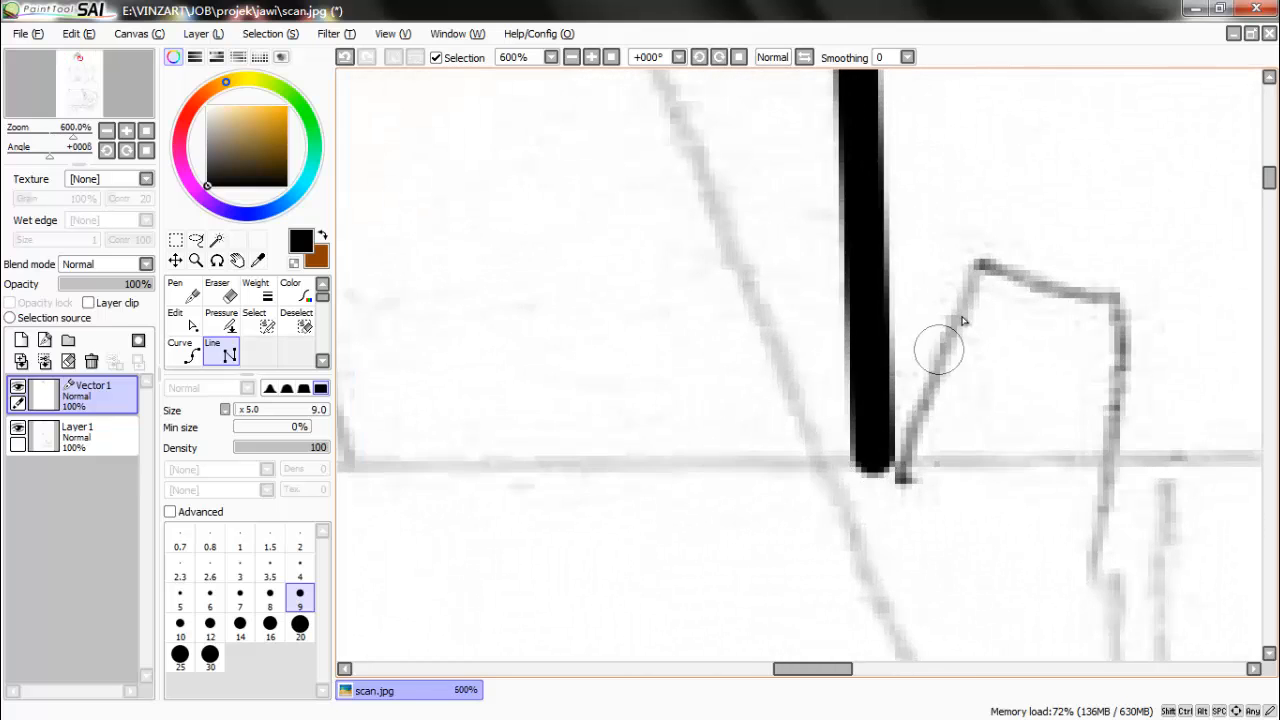
Trace the third roof tier's right corner peak, then its ledge leftward across the central peak.
scroll(948, 365, "down", 1)
left_click(1097, 290)
left_click(962, 289)
left_click(886, 450)
left_click(448, 447)
scroll(703, 414, "down", 3)
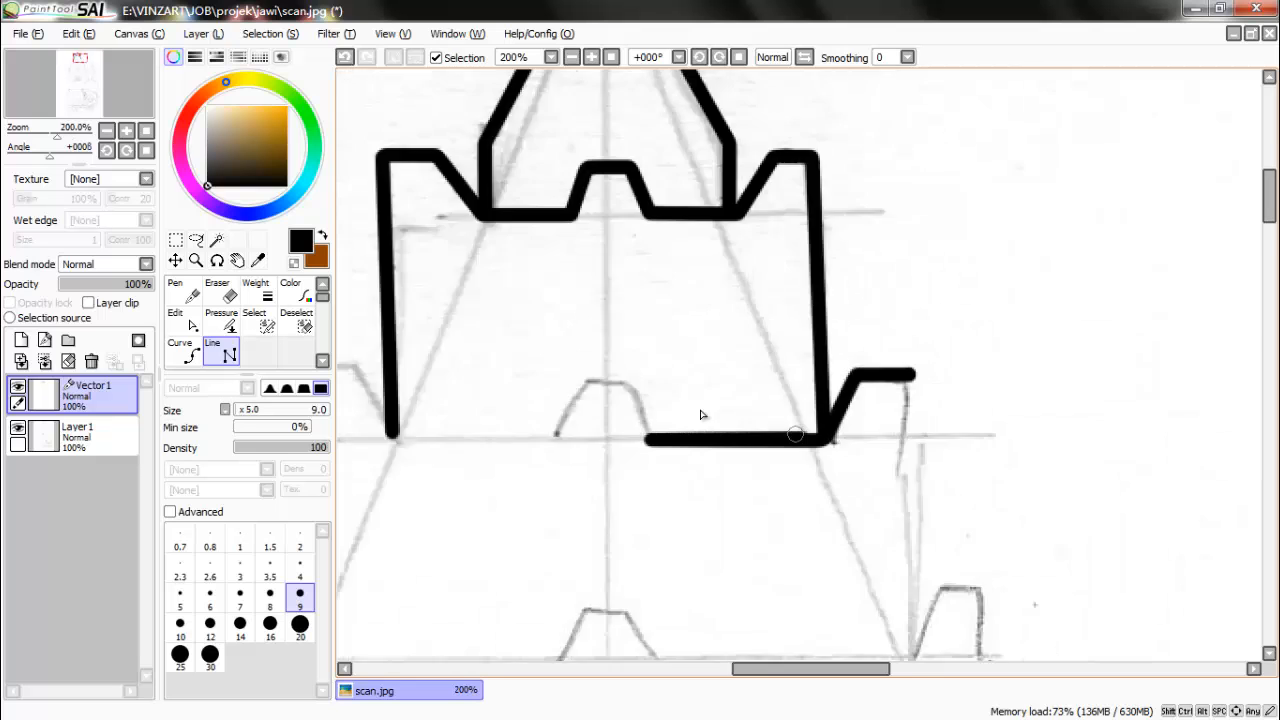
scroll(703, 414, "up", 2)
left_click(883, 440)
Finish the third tier's ledge with its left corner peak and left wall, ending the line.
left_click(540, 439)
left_click(463, 295)
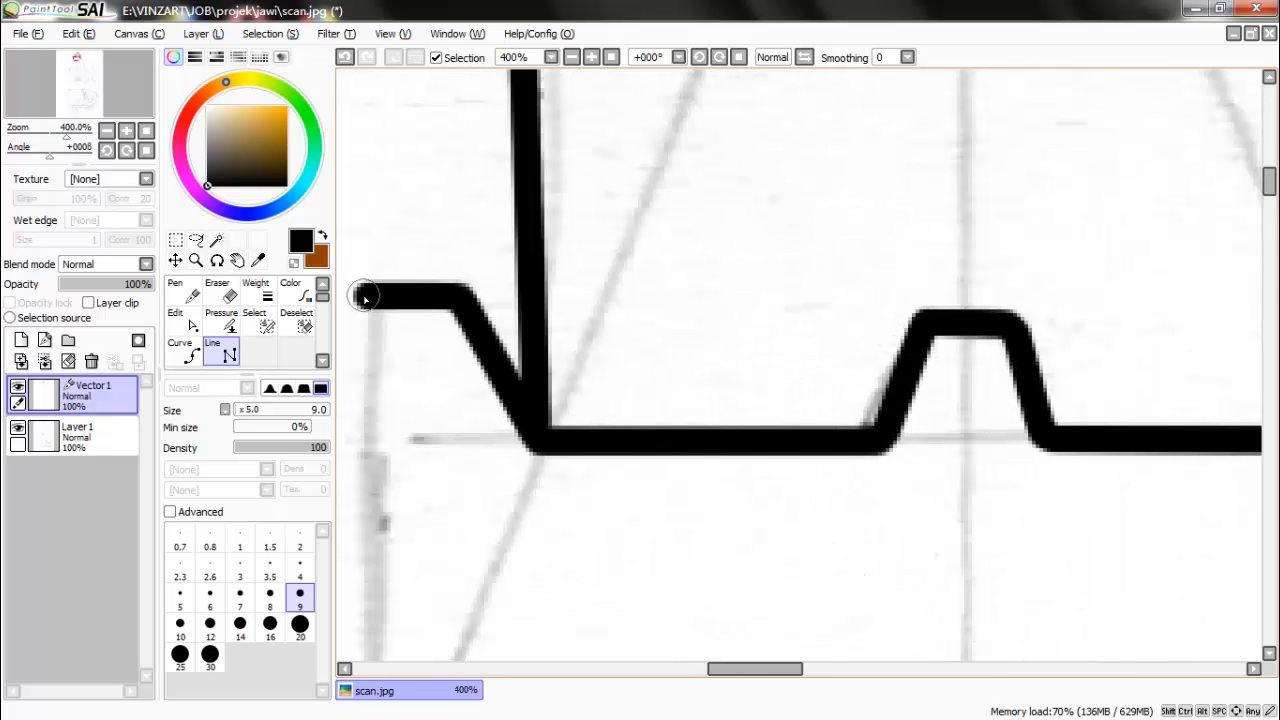
left_click(366, 296)
scroll(460, 319, "down", 4)
scroll(440, 450, "up", 2)
double_click(496, 457)
Trace the fourth roof tier's left wall and left corner peak down to its ledge.
scroll(480, 450, "up", 1)
scroll(730, 382, "down", 1)
scroll(584, 637, "up", 3)
left_click(503, 619)
scroll(494, 580, "down", 3)
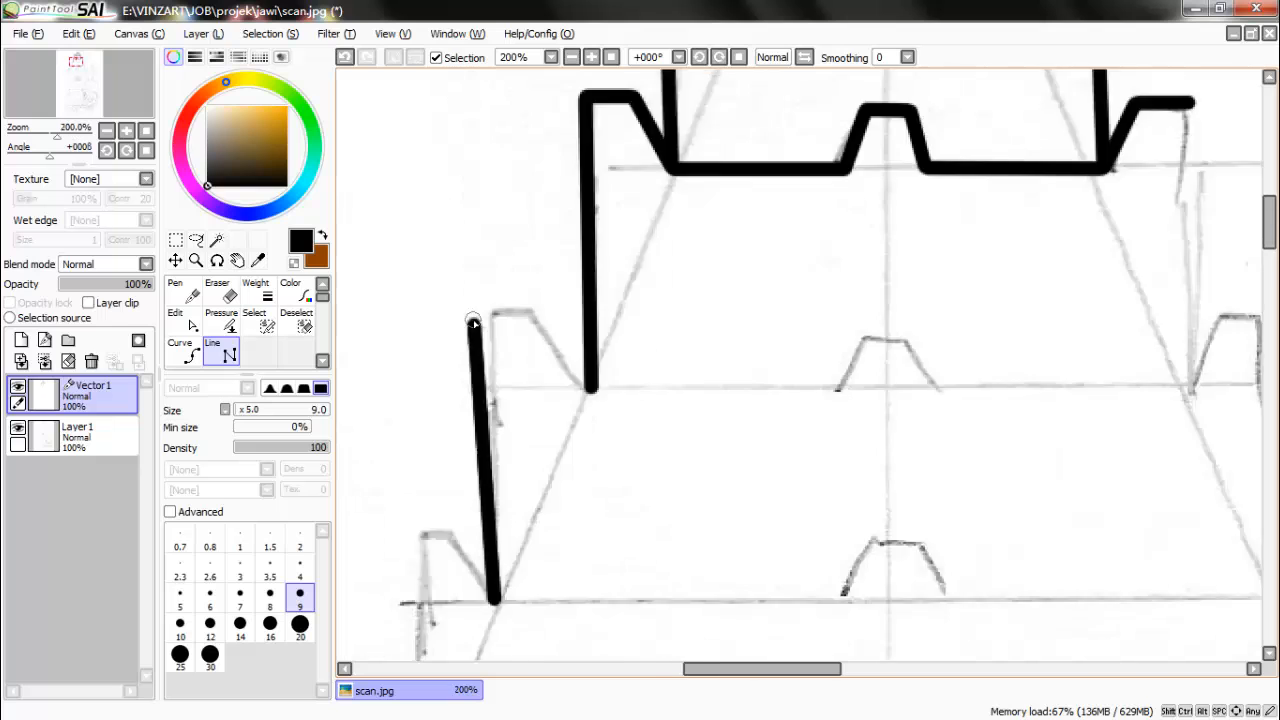
scroll(473, 311, "up", 2)
left_click(510, 301)
left_click(697, 457)
Continue the fourth tier's ledge over the central peak to the foot of the right corner peak.
scroll(680, 420, "down", 4)
scroll(780, 402, "up", 4)
left_click(778, 307)
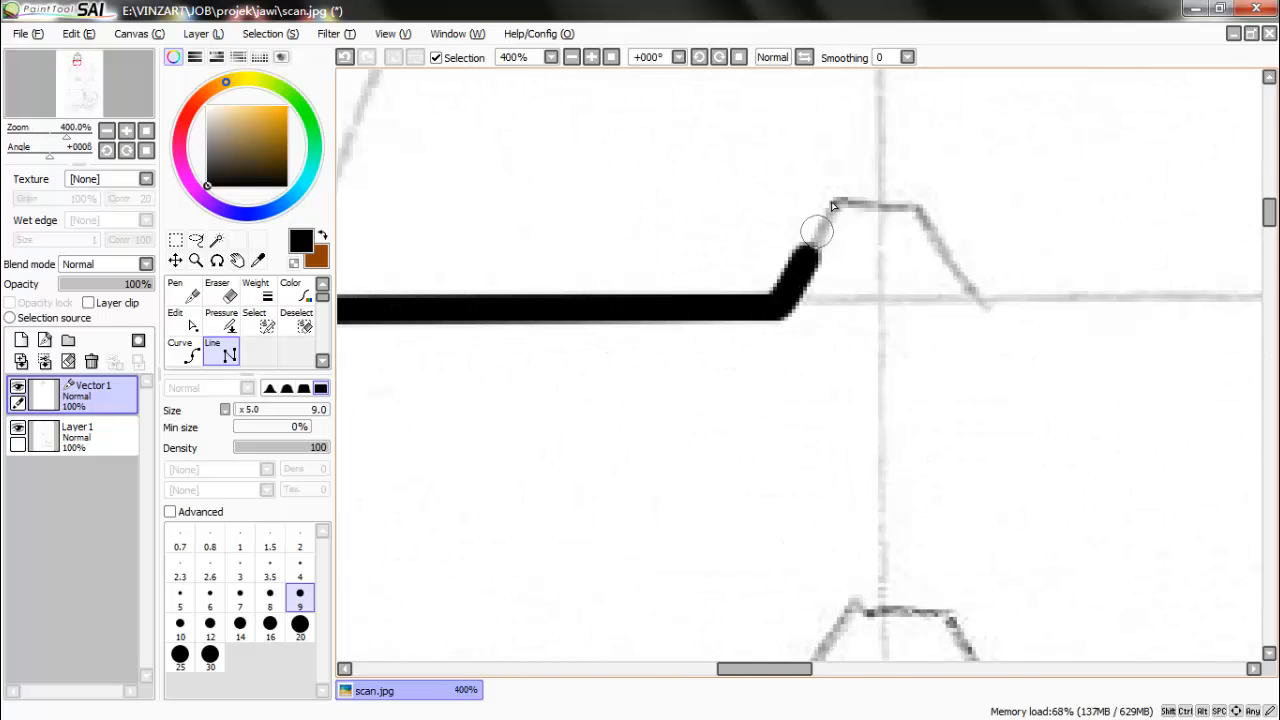
scroll(848, 273, "down", 4)
scroll(900, 262, "up", 4)
left_click(785, 249)
Trace the fourth tier's right corner peak and right wall, ending the line at the next ledge.
left_click(848, 96)
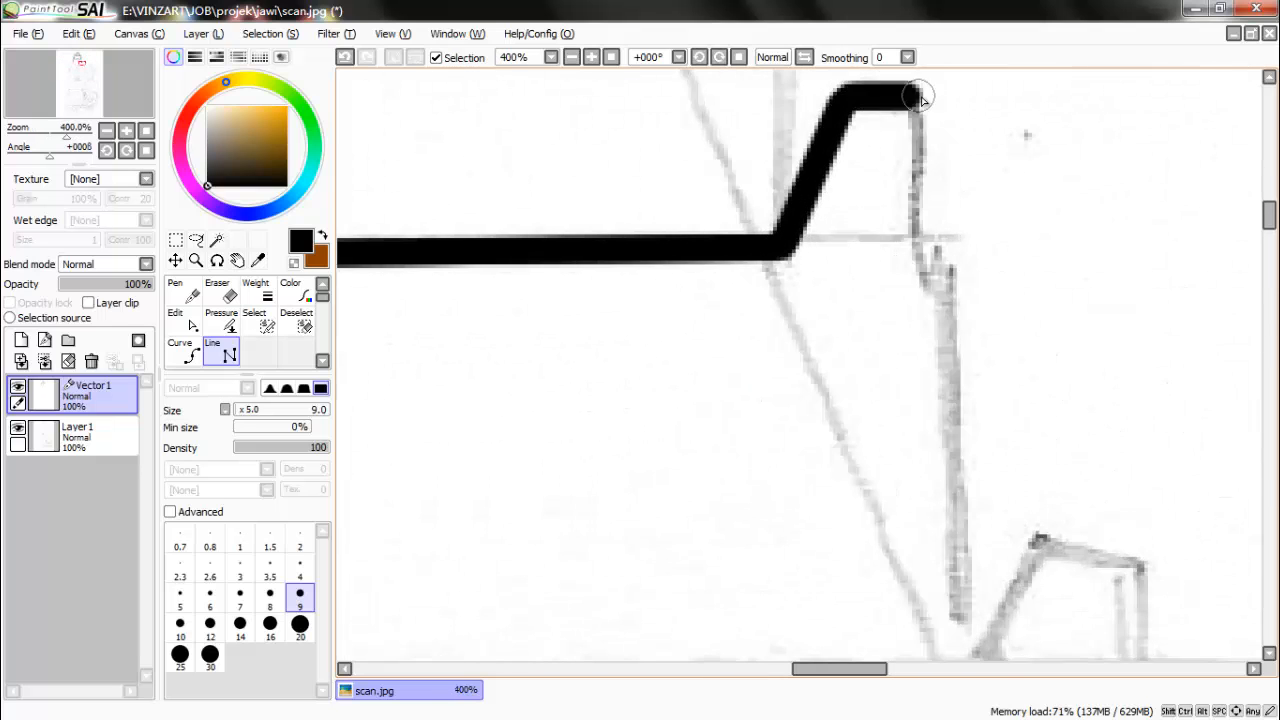
left_click(933, 97)
scroll(960, 598, "down", 4)
scroll(968, 640, "up", 5)
double_click(924, 459)
Draw the missing right wall of the third tier from its corner peak down to the ledge below.
scroll(863, 514, "down", 5)
scroll(836, 346, "up", 3)
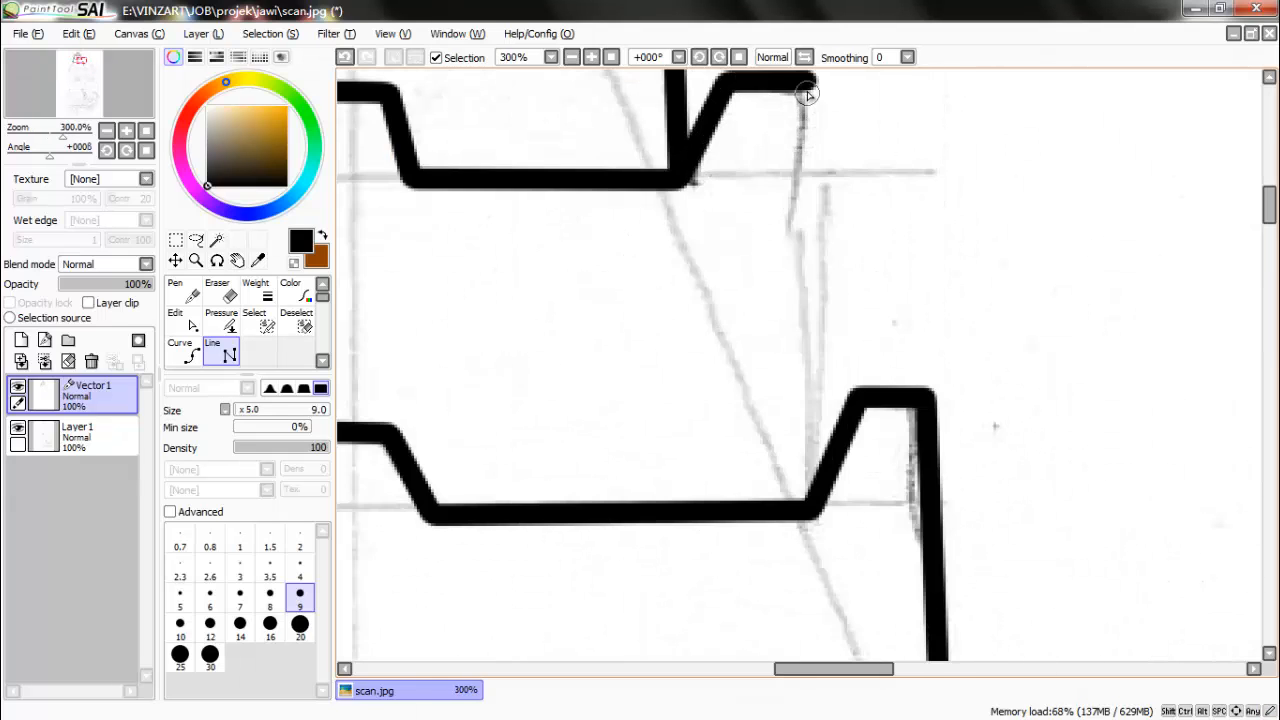
left_click(808, 85)
double_click(805, 503)
Trace the fifth roof tier's right wall and right corner peak down to its ledge.
scroll(805, 503, "down", 4)
scroll(855, 438, "up", 4)
scroll(865, 370, "down", 1)
scroll(858, 250, "up", 2)
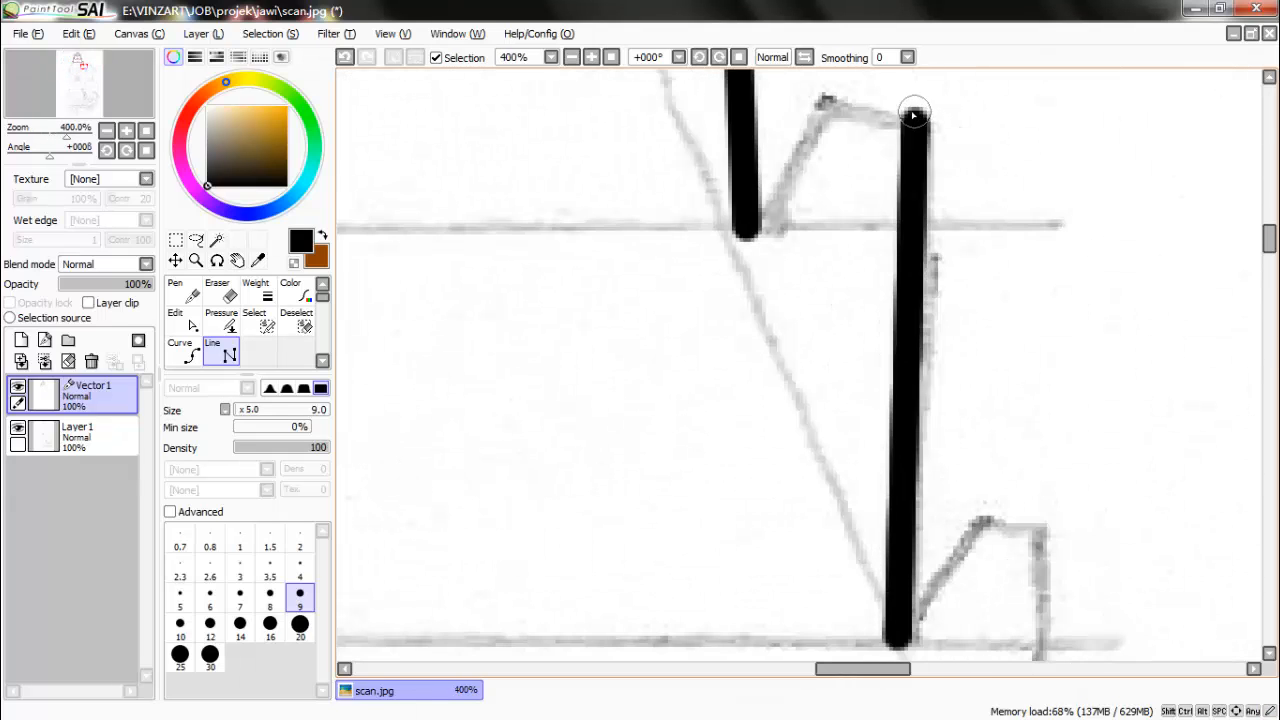
left_click(916, 111)
left_click(823, 109)
left_click(749, 231)
Continue the fifth tier's ledge leftward and over its central peak.
scroll(800, 231, "down", 4)
scroll(520, 215, "up", 2)
scroll(972, 252, "up", 2)
left_click(1020, 240)
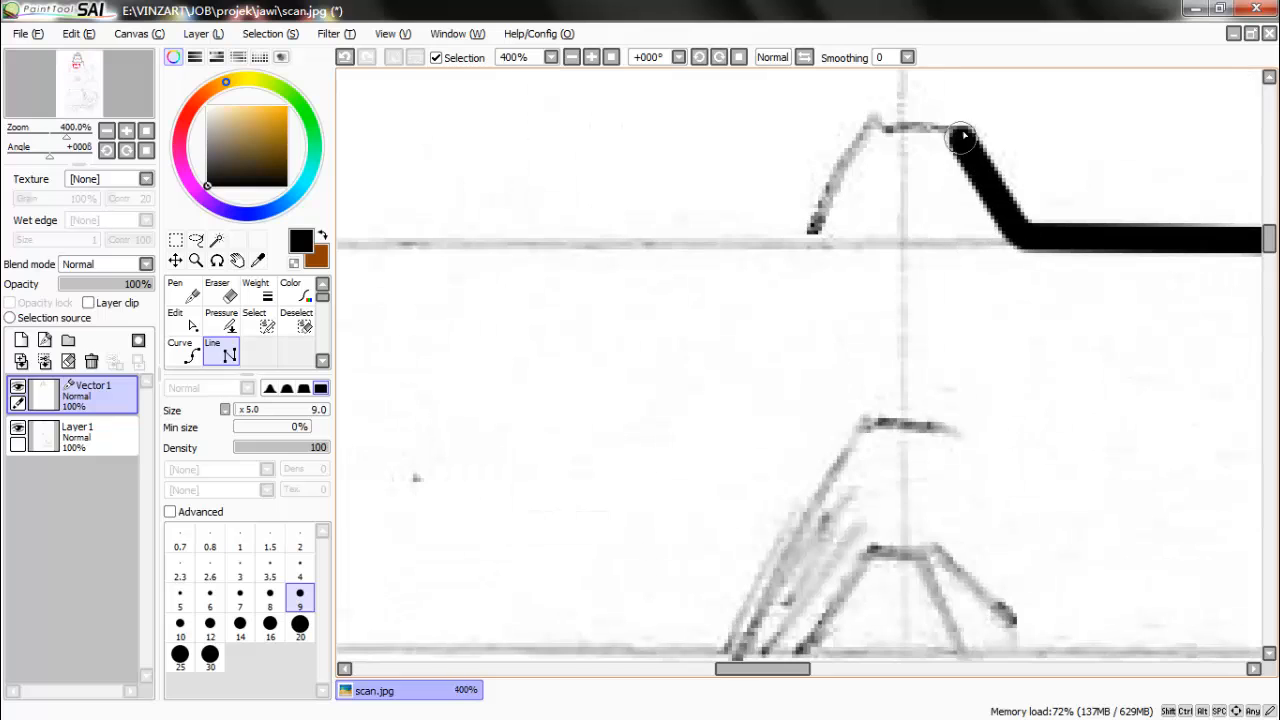
left_click(812, 238)
Complete the fifth tier with the left ledge, left corner peak and left wall, ending the line.
scroll(813, 240, "down", 4)
scroll(569, 220, "up", 4)
left_click(809, 305)
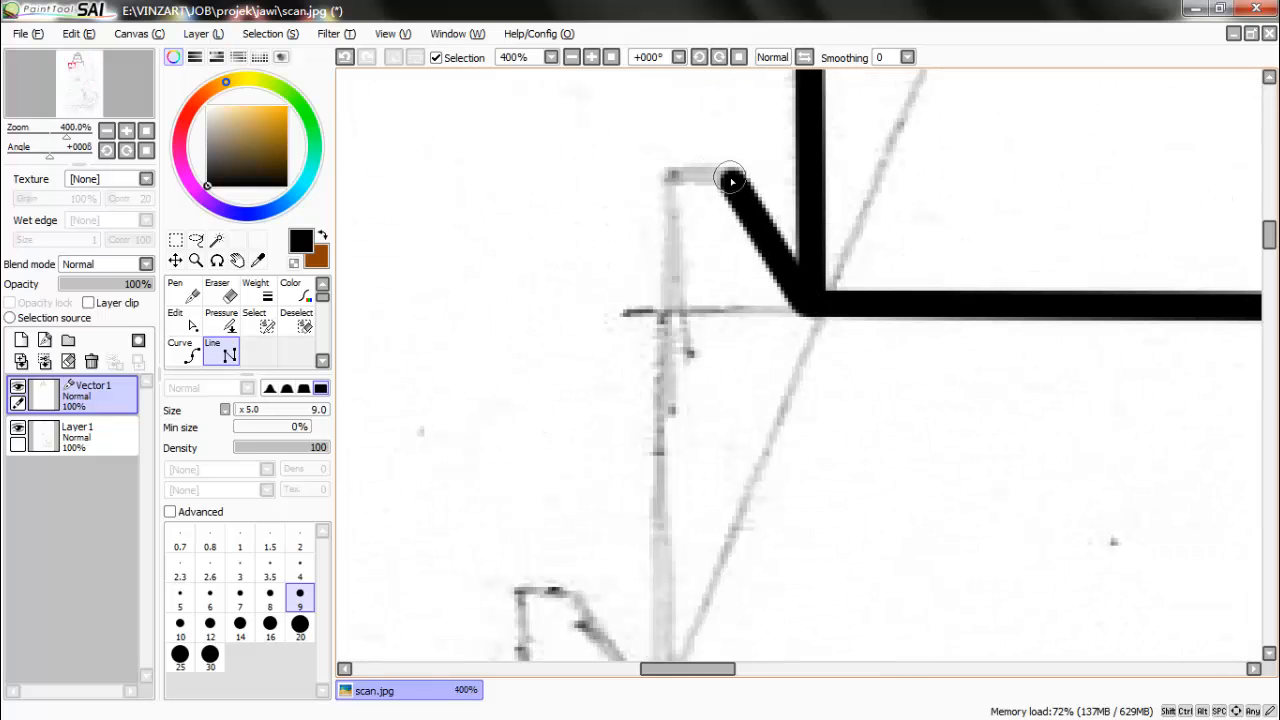
left_click(657, 178)
scroll(657, 178, "down", 2)
scroll(650, 425, "up", 2)
double_click(642, 454)
Trace the sixth roof tier's left wall and left corner peak down to its ledge.
scroll(655, 268, "down", 4)
scroll(639, 390, "up", 4)
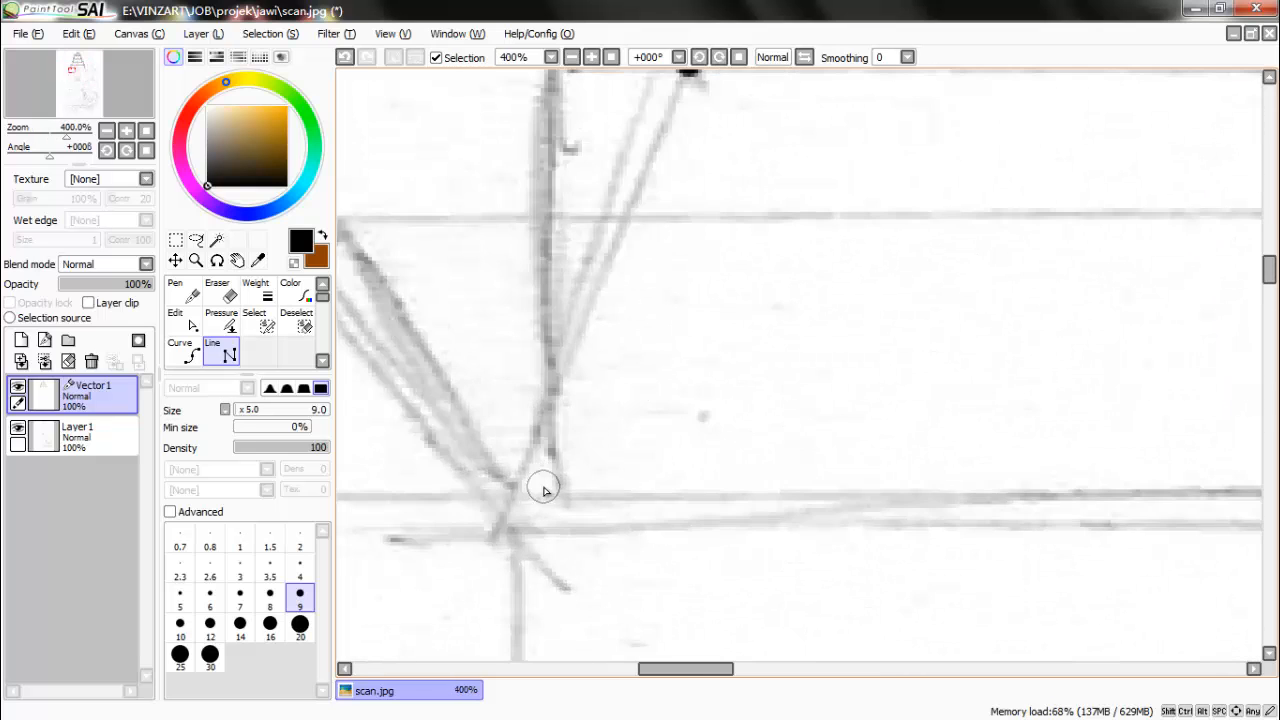
left_click(543, 489)
scroll(543, 489, "down", 2)
left_click(596, 185)
left_click(669, 183)
left_click(775, 336)
Continue the sixth tier's ledge rightward and over its central peak.
scroll(775, 336, "down", 5)
scroll(1002, 348, "up", 4)
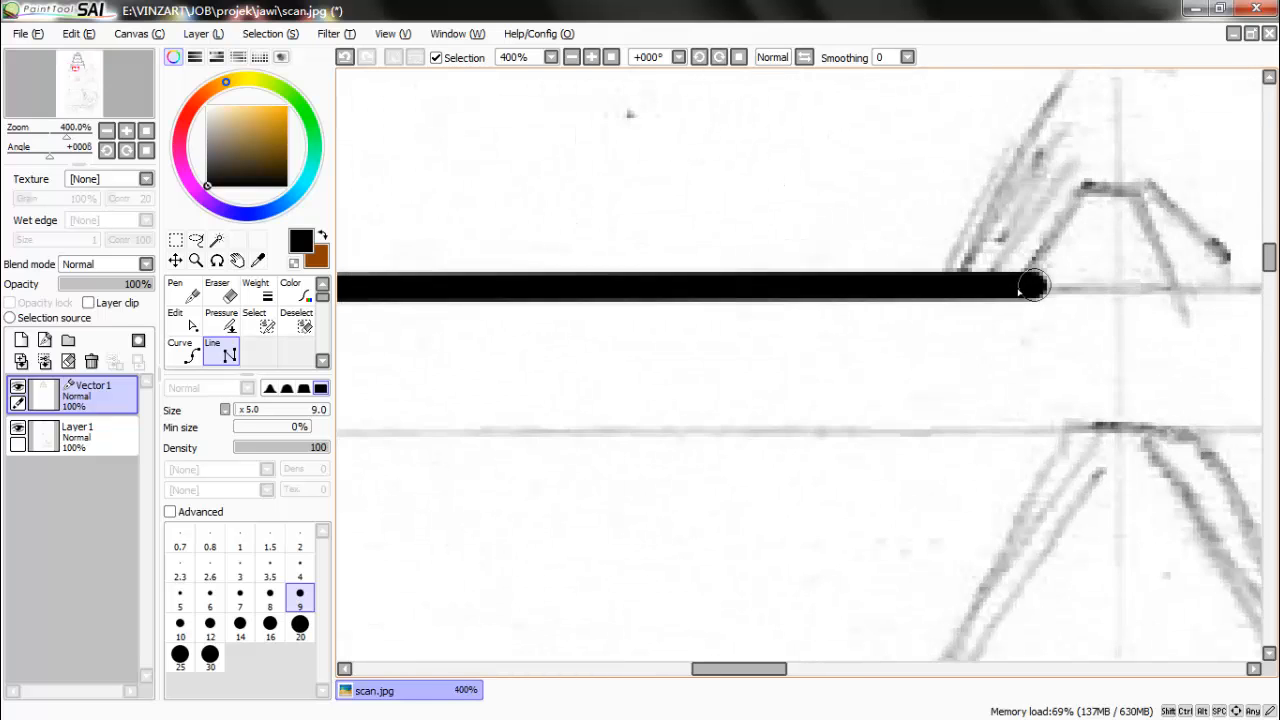
left_click(1016, 287)
left_click(1071, 172)
scroll(1071, 172, "down", 3)
scroll(893, 192, "up", 3)
left_click(946, 304)
Complete the sixth tier with the right ledge, right corner peak and right wall, ending the line.
scroll(946, 304, "down", 4)
scroll(1150, 304, "up", 5)
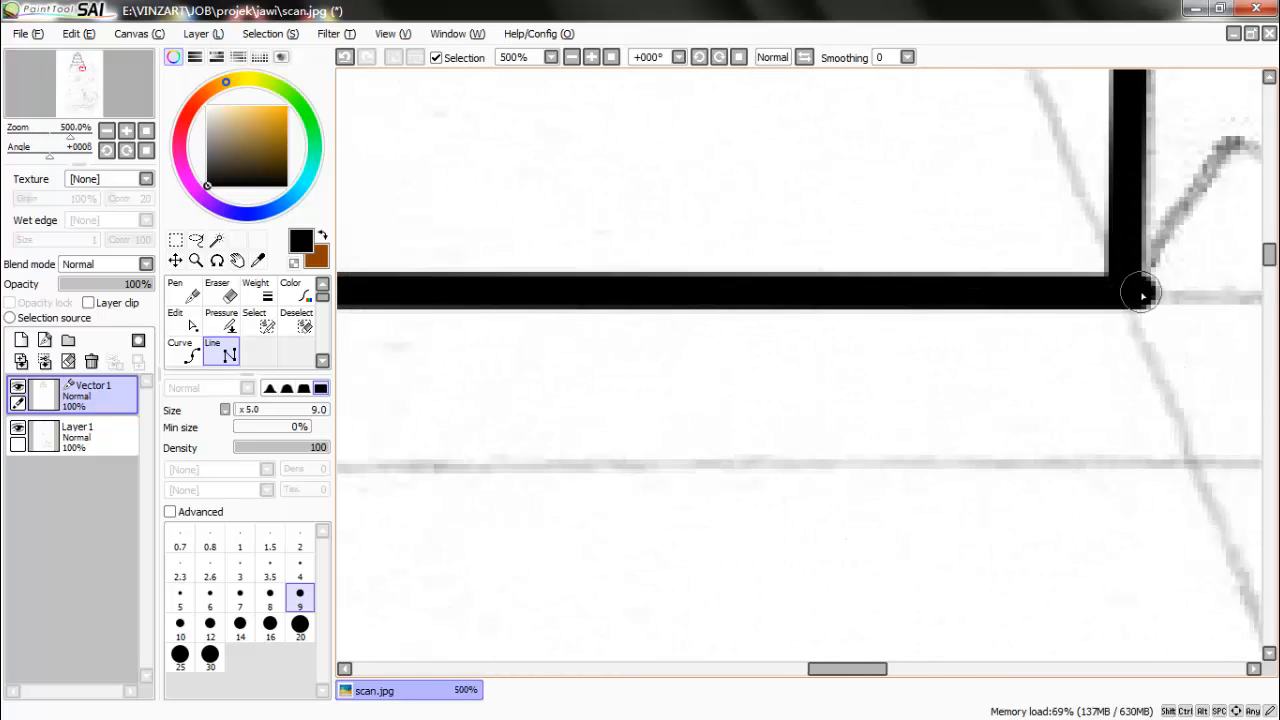
left_click(1137, 294)
scroll(1137, 294, "down", 5)
scroll(1183, 273, "up", 3)
left_click(1147, 243)
scroll(1141, 250, "down", 4)
scroll(1137, 332, "up", 6)
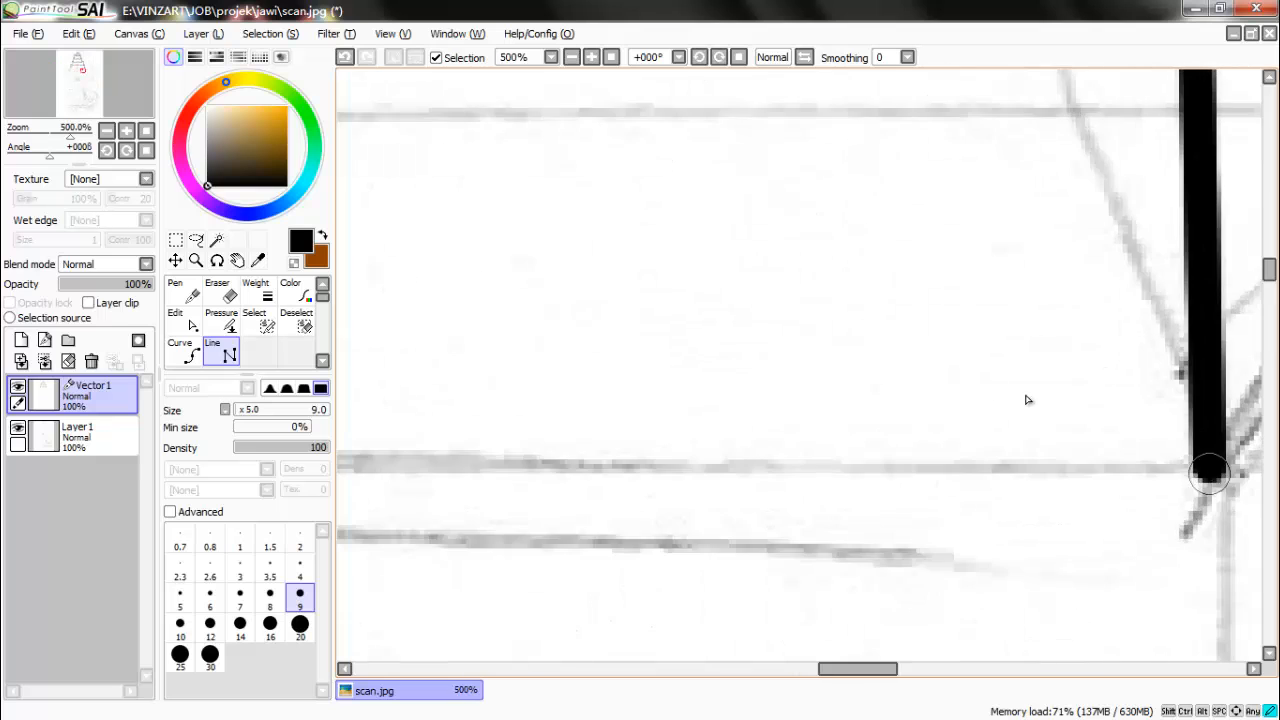
double_click(1209, 466)
Trace the wide bottom roof tier's slanted lower-right edge, right wall and right corner peak.
scroll(1209, 466, "down", 6)
scroll(1240, 560, "up", 5)
left_click(876, 420)
left_click(1068, 180)
scroll(1068, 180, "down", 6)
scroll(937, 211, "up", 5)
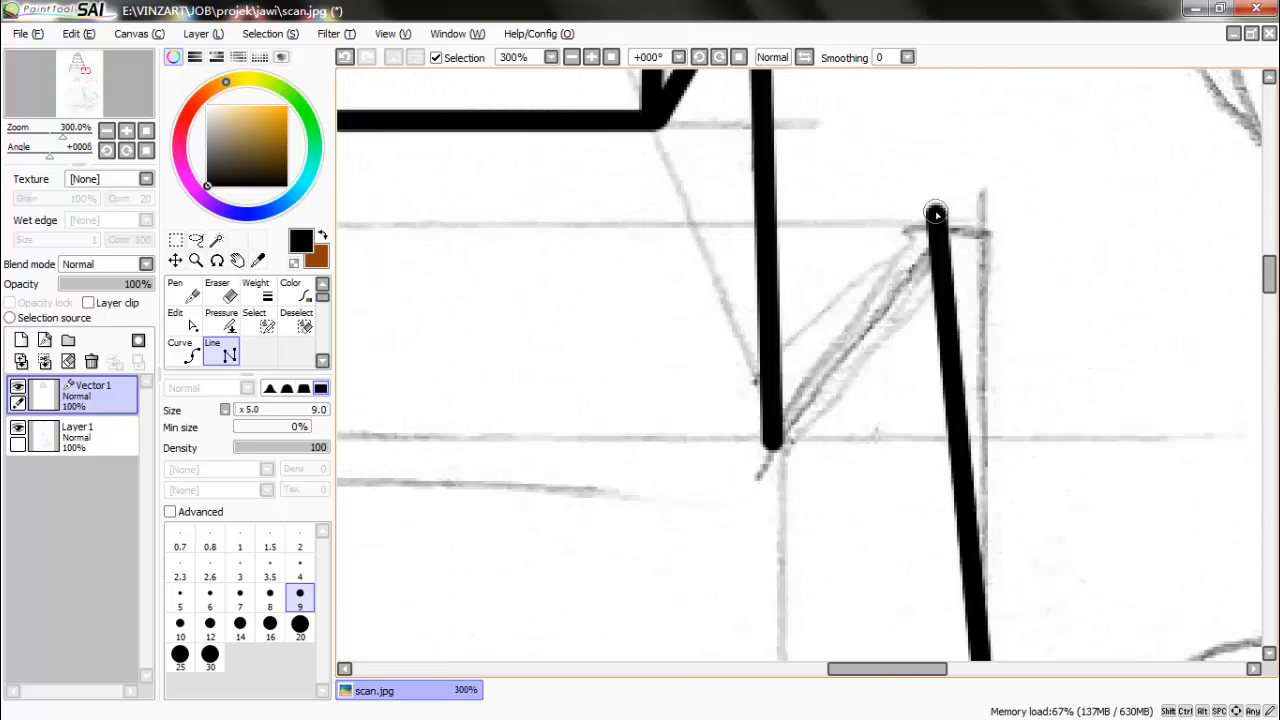
left_click(985, 227)
left_click(771, 440)
Continue the bottom tier's ledge leftward and over its large central peak.
scroll(771, 440, "down", 4)
scroll(565, 440, "up", 6)
left_click(492, 400)
scroll(577, 410, "down", 6)
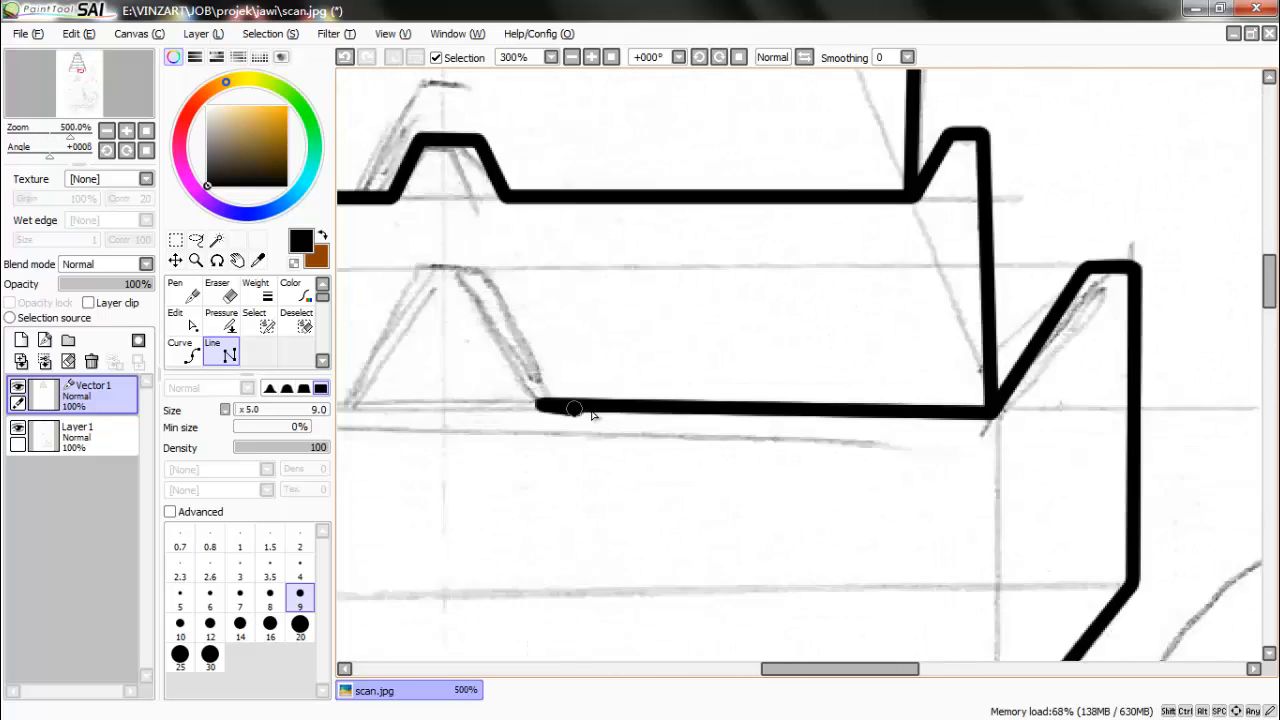
scroll(480, 366, "up", 5)
left_click(719, 279)
left_click(565, 273)
left_click(457, 528)
Trace the bottom tier's left ledge, left corner peak and left wall down to the slanted edge.
scroll(585, 484, "down", 6)
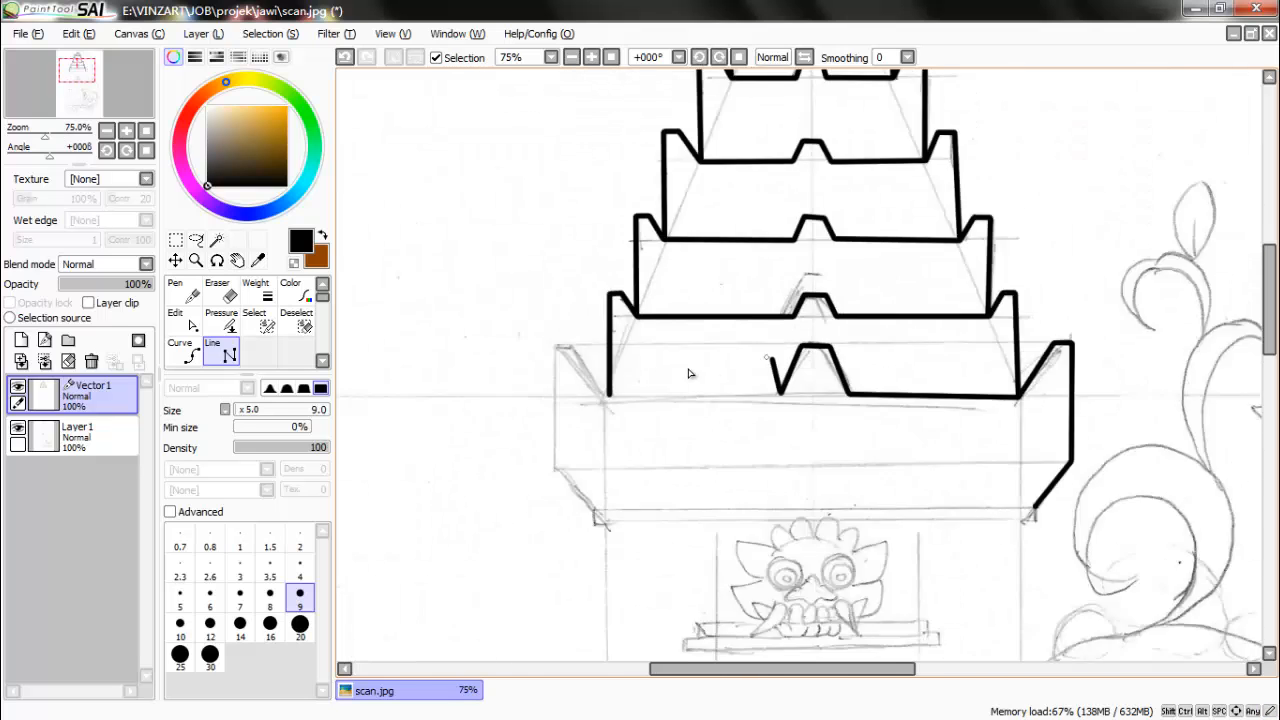
scroll(689, 371, "up", 5)
left_click(533, 250)
left_click(453, 241)
scroll(450, 241, "down", 1)
scroll(482, 618, "up", 2)
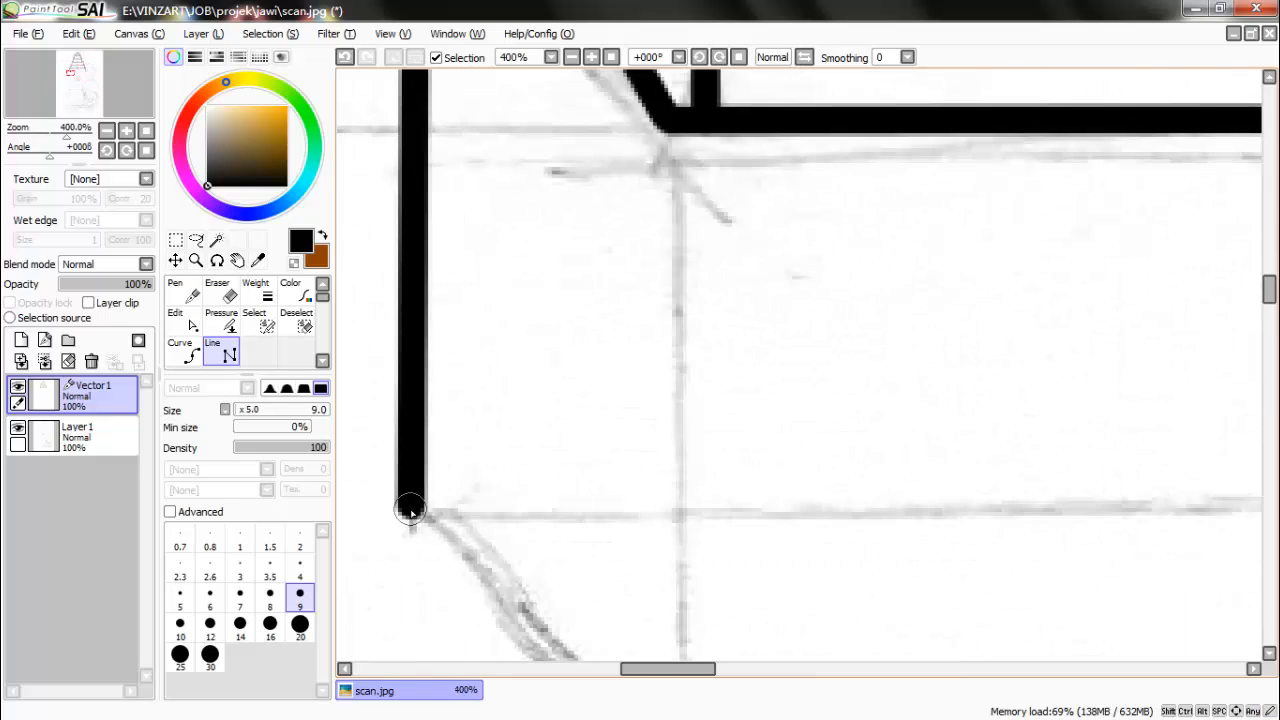
left_click(411, 508)
Trace the bottom roof tier's slanted lower-left edge and bottom edge, and outline the thin eave strip beneath it.
scroll(455, 630, "up", 4)
left_click(569, 376)
scroll(573, 375, "down", 6)
scroll(1012, 376, "up", 6)
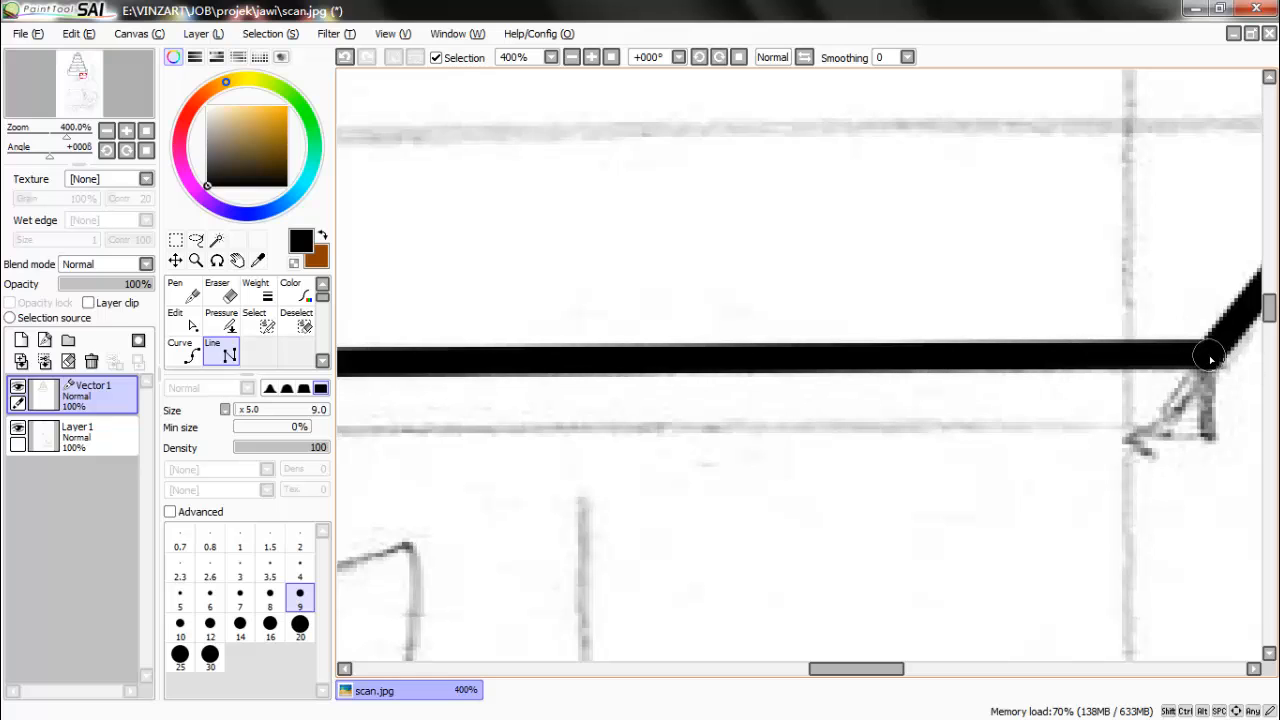
scroll(1194, 411, "down", 4)
scroll(620, 425, "up", 3)
left_click(604, 466)
double_click(604, 422)
scroll(612, 300, "down", 5)
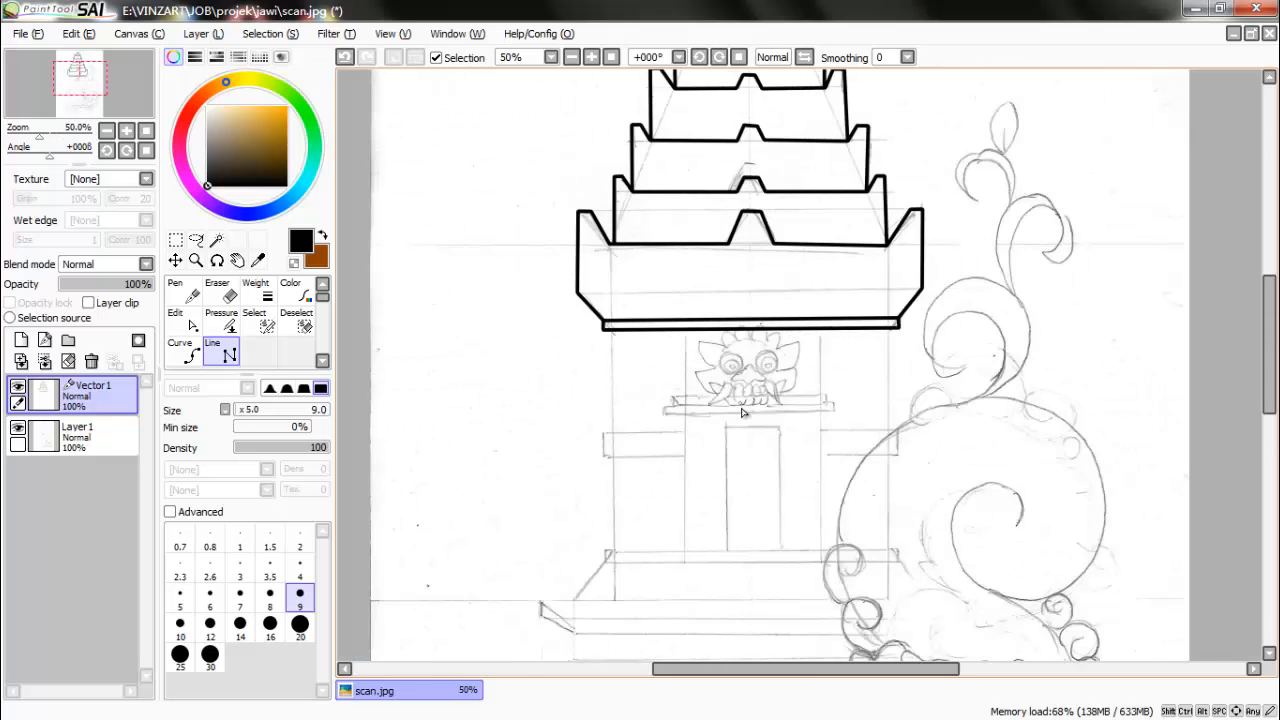
Trace the right outer wall below the eave strip and the top edge of the right side band.
scroll(890, 362, "up", 4)
left_click(903, 229)
scroll(901, 220, "down", 2)
scroll(896, 372, "up", 3)
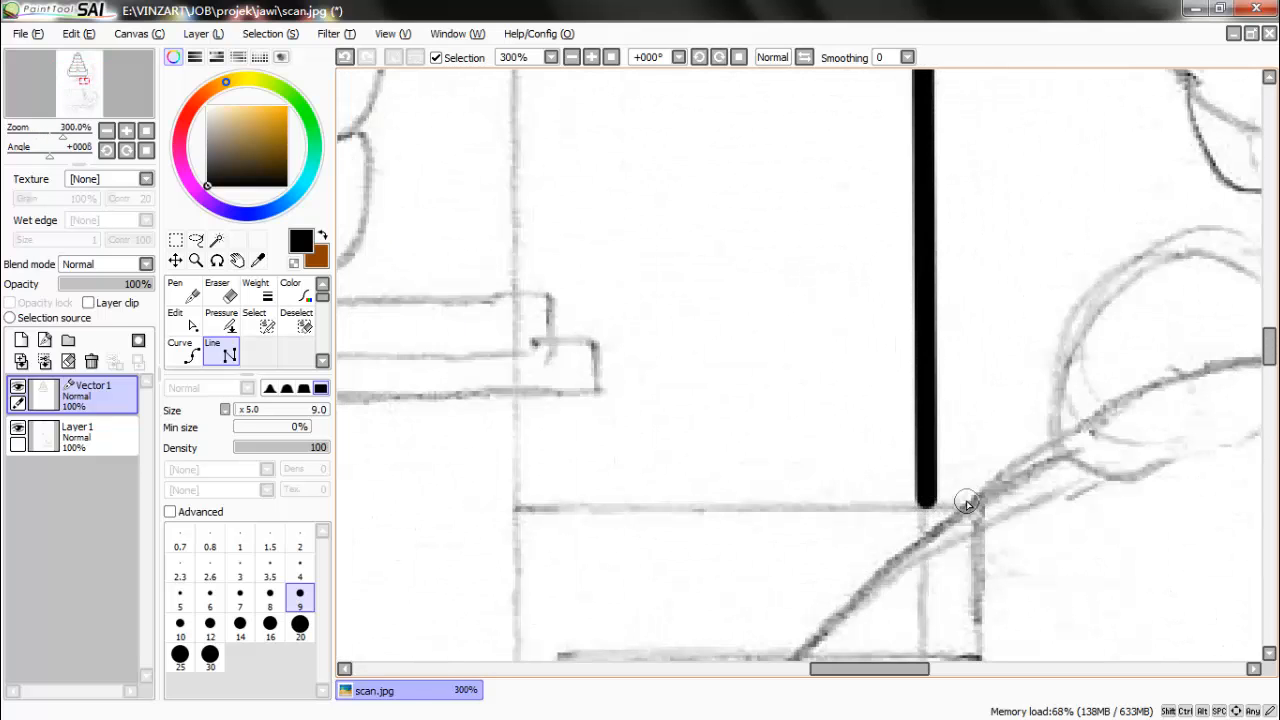
left_click(966, 502)
double_click(515, 501)
Outline the lower, wider slab beneath the face carving as a closed narrow bar and align its end point.
scroll(872, 461, "down", 4)
scroll(826, 449, "up", 3)
left_click(826, 449)
scroll(826, 449, "down", 4)
scroll(642, 446, "up", 6)
left_click(631, 456)
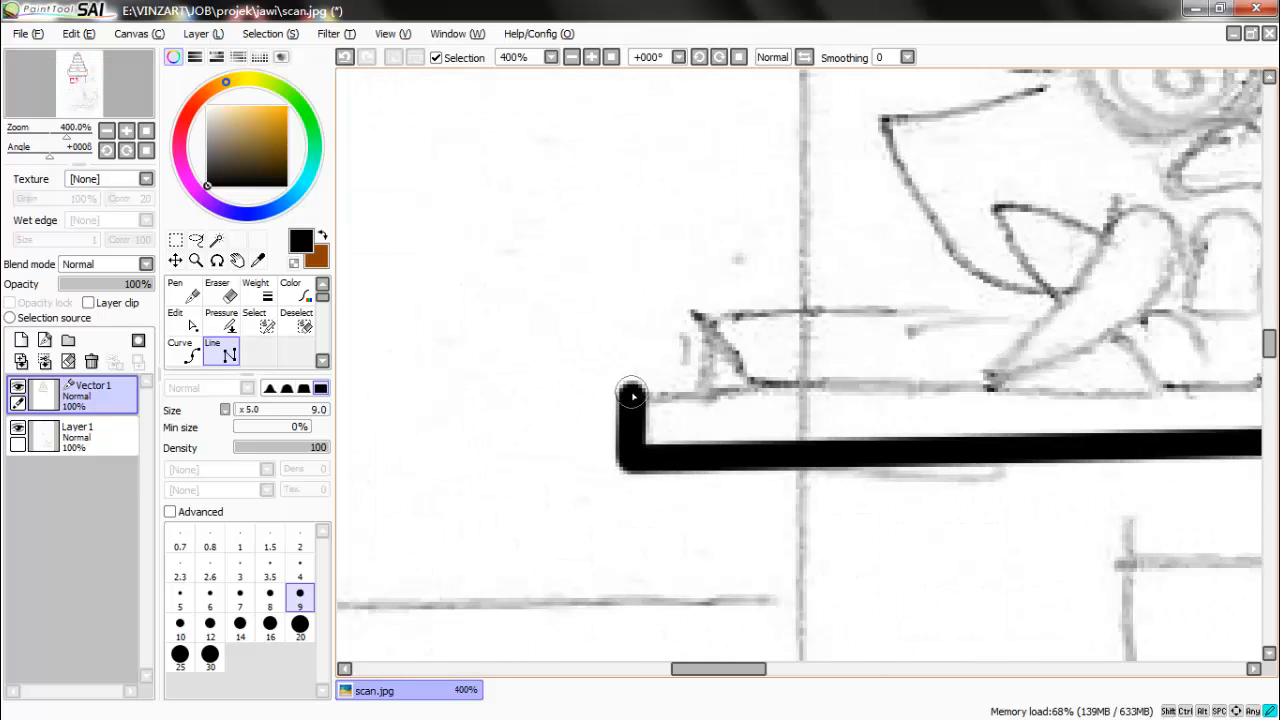
left_click(631, 396)
scroll(631, 396, "down", 4)
scroll(891, 402, "up", 3)
left_click(1211, 351)
double_click(1205, 386)
left_click_drag(1205, 386, 1208, 390)
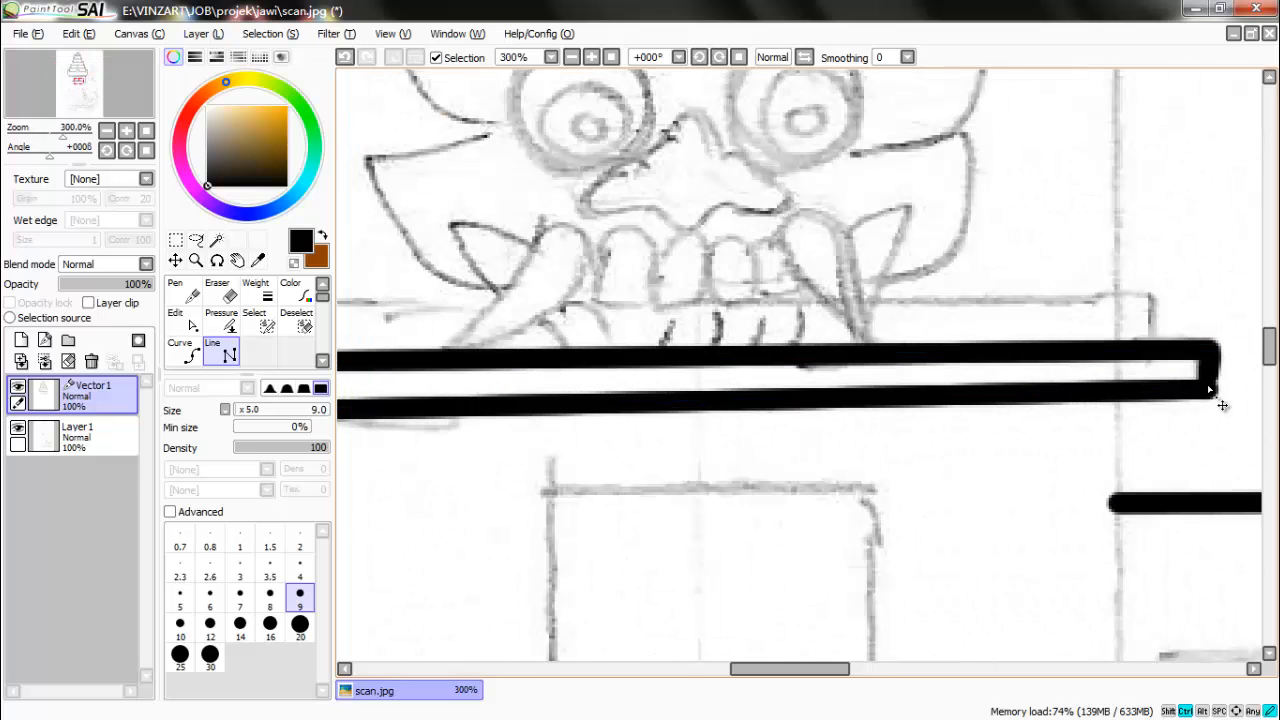
Trace the vertical walls on both sides of the face carving, from the eave strip down to the slabs.
scroll(1208, 390, "down", 3)
scroll(741, 226, "up", 3)
left_click(762, 211)
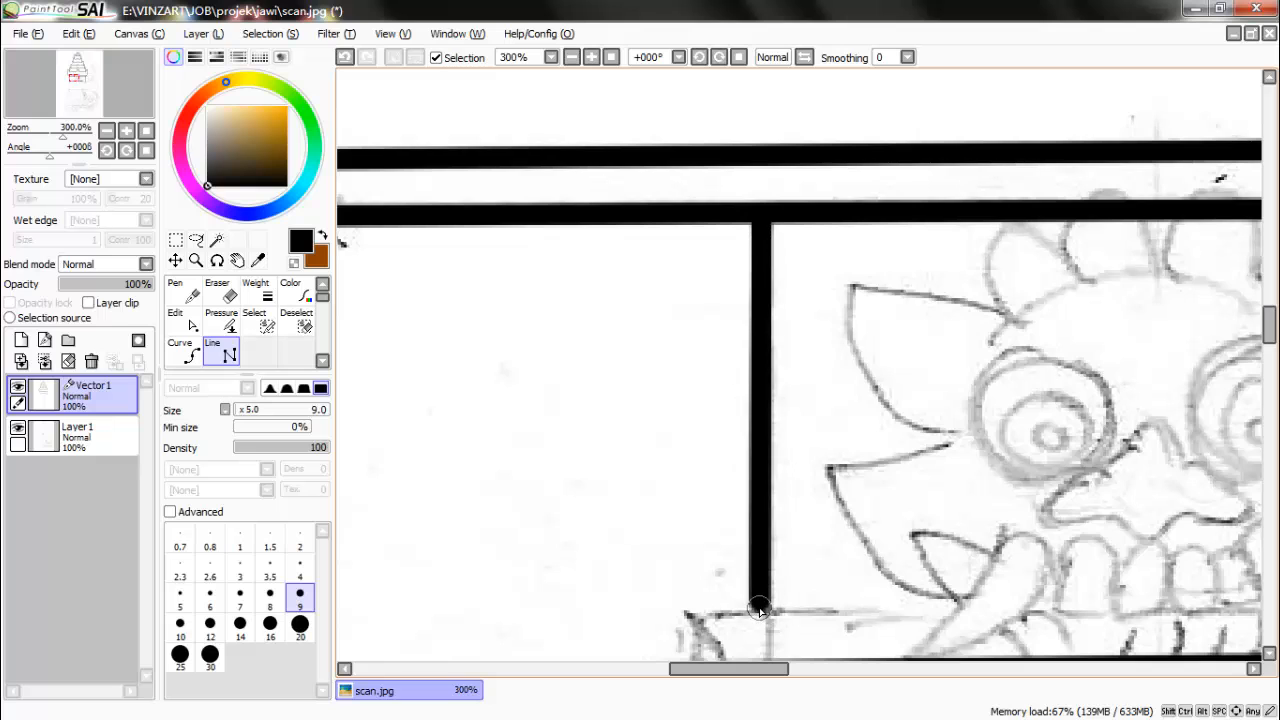
scroll(760, 610, "down", 3)
scroll(633, 347, "up", 2)
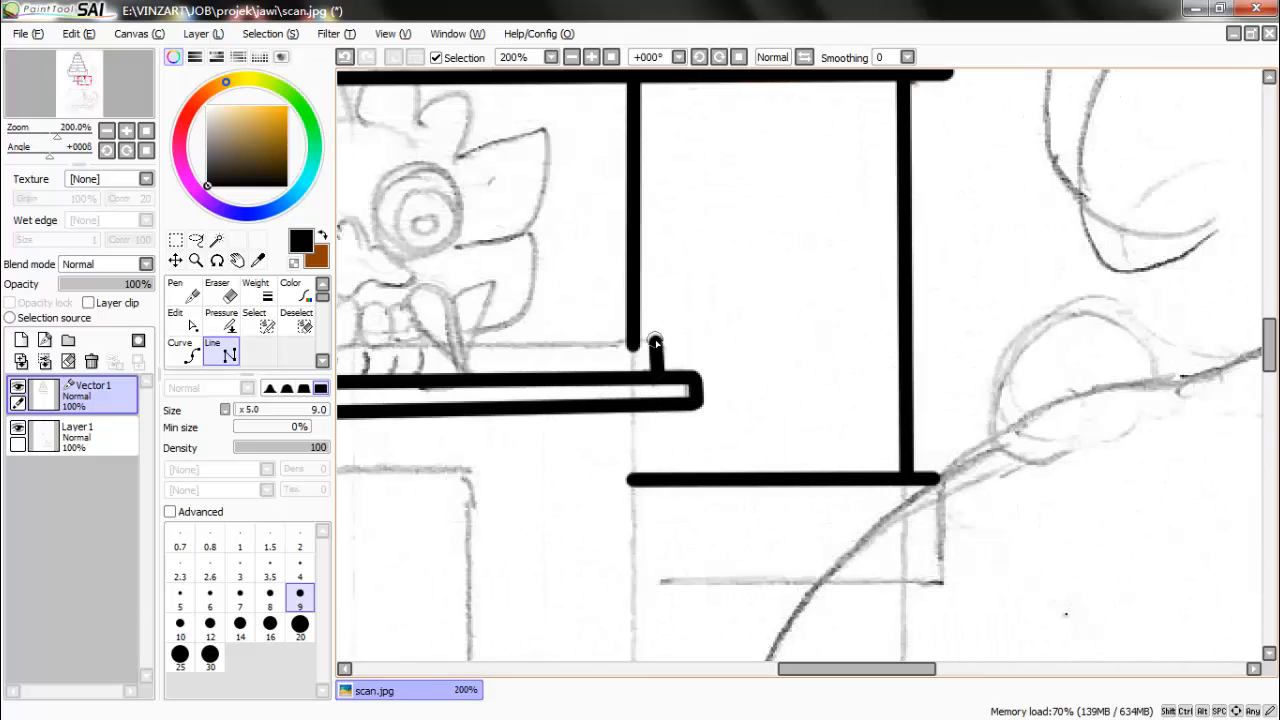
Outline the upper, shorter slab beneath the face carving and fit the right inner wall's end to it.
scroll(655, 343, "down", 3)
scroll(700, 345, "up", 4)
scroll(720, 345, "down", 4)
scroll(728, 345, "up", 4)
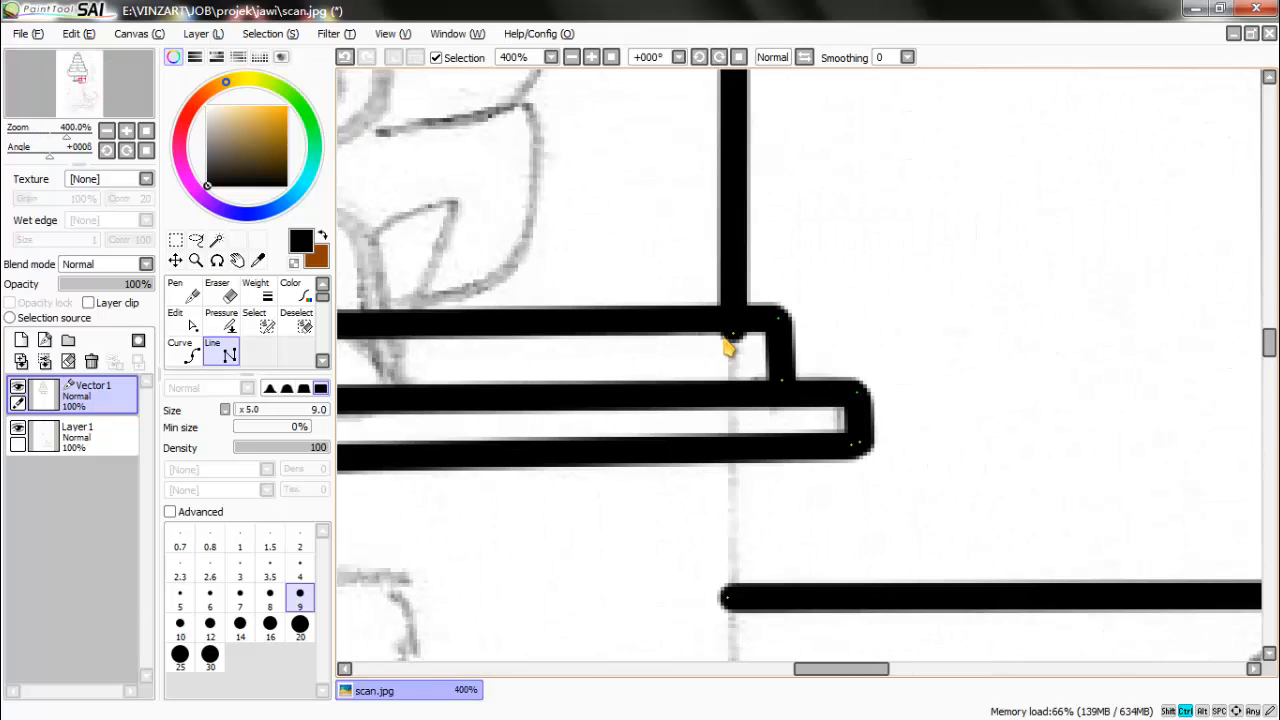
double_click(730, 320)
Trace the right and left vertical walls flanking the doorway, from the slab down to the base.
scroll(738, 320, "down", 1)
left_click(741, 320)
scroll(742, 330, "down", 3)
scroll(754, 465, "up", 3)
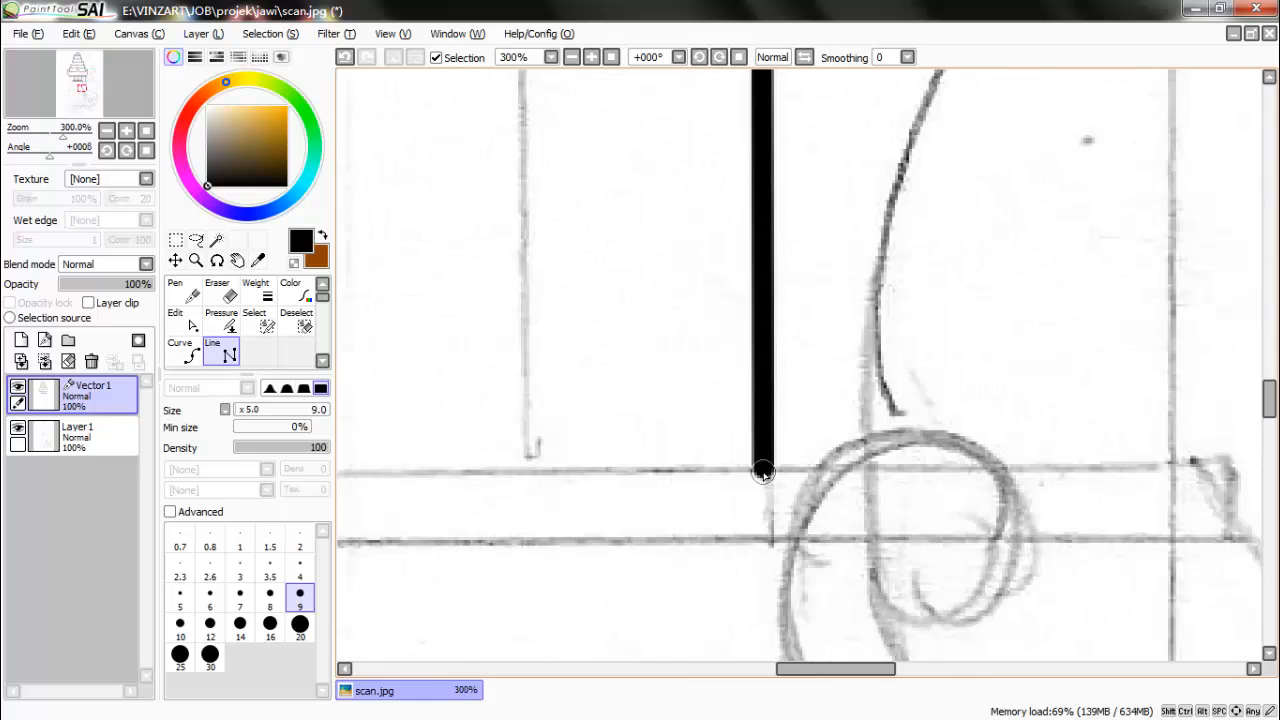
double_click(763, 471)
scroll(763, 471, "down", 3)
scroll(834, 289, "up", 3)
left_click(834, 289)
scroll(834, 289, "down", 4)
scroll(826, 410, "up", 3)
double_click(809, 426)
Outline the left side band with its top edge, outer end and bottom edge, meeting the doorway's left wall.
scroll(809, 420, "down", 3)
scroll(800, 250, "up", 4)
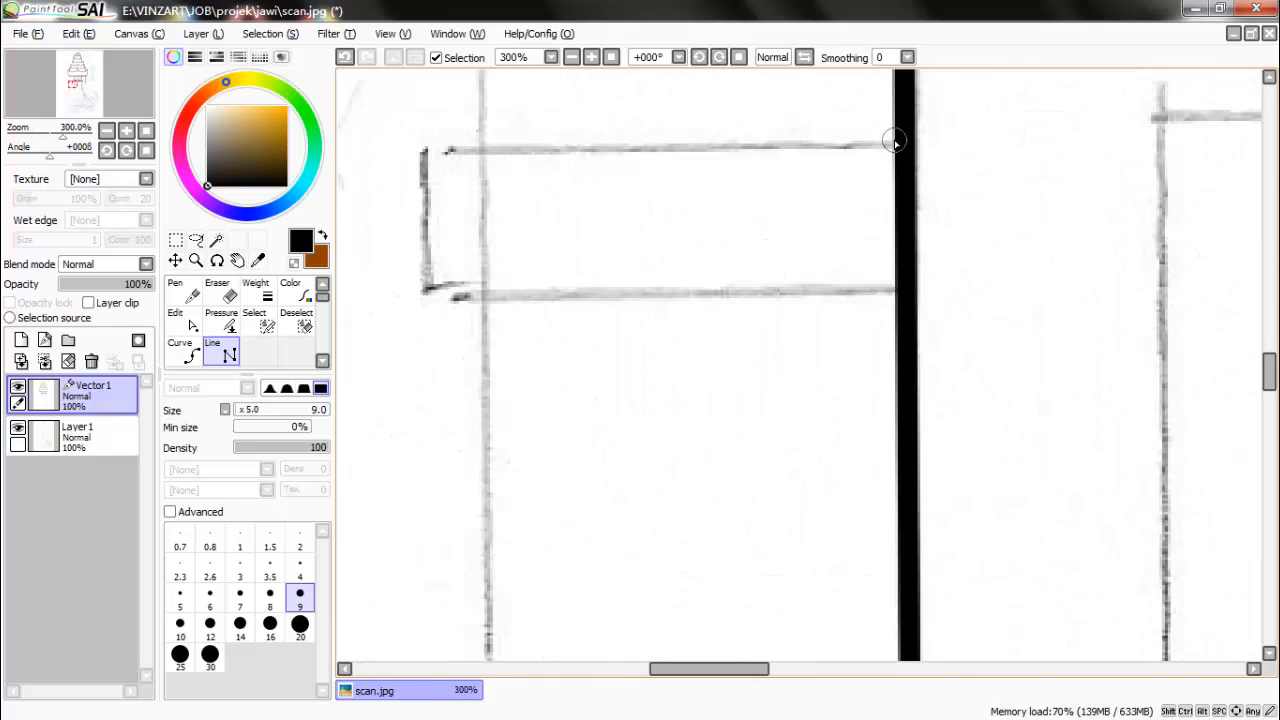
left_click(894, 140)
left_click(428, 148)
left_click(431, 289)
double_click(887, 296)
Trace the left outer wall above and below the side band, from the eave strip down to the base.
scroll(500, 470, "down", 4)
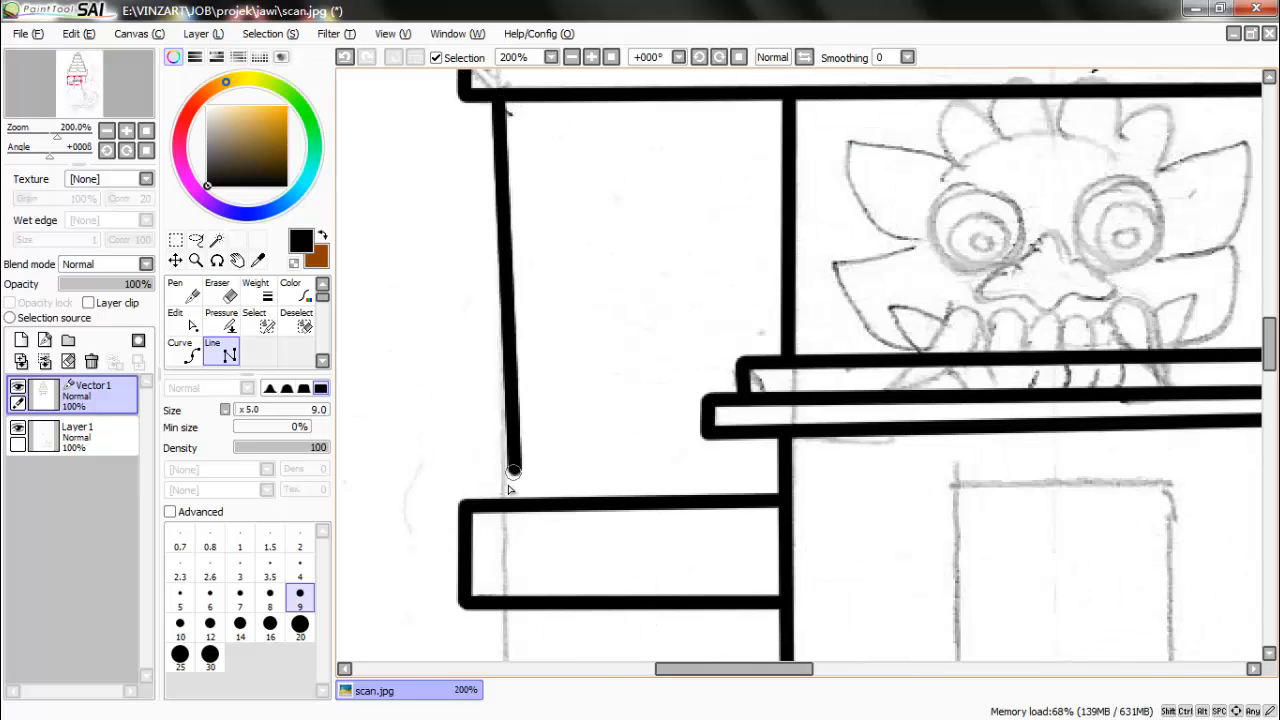
scroll(498, 466, "up", 4)
left_click(579, 309)
scroll(579, 312, "down", 3)
scroll(576, 492, "up", 4)
double_click(594, 536)
Trace the right side band's lower edge up to the large spiral, and the doorway's sides and top.
scroll(560, 508, "down", 6)
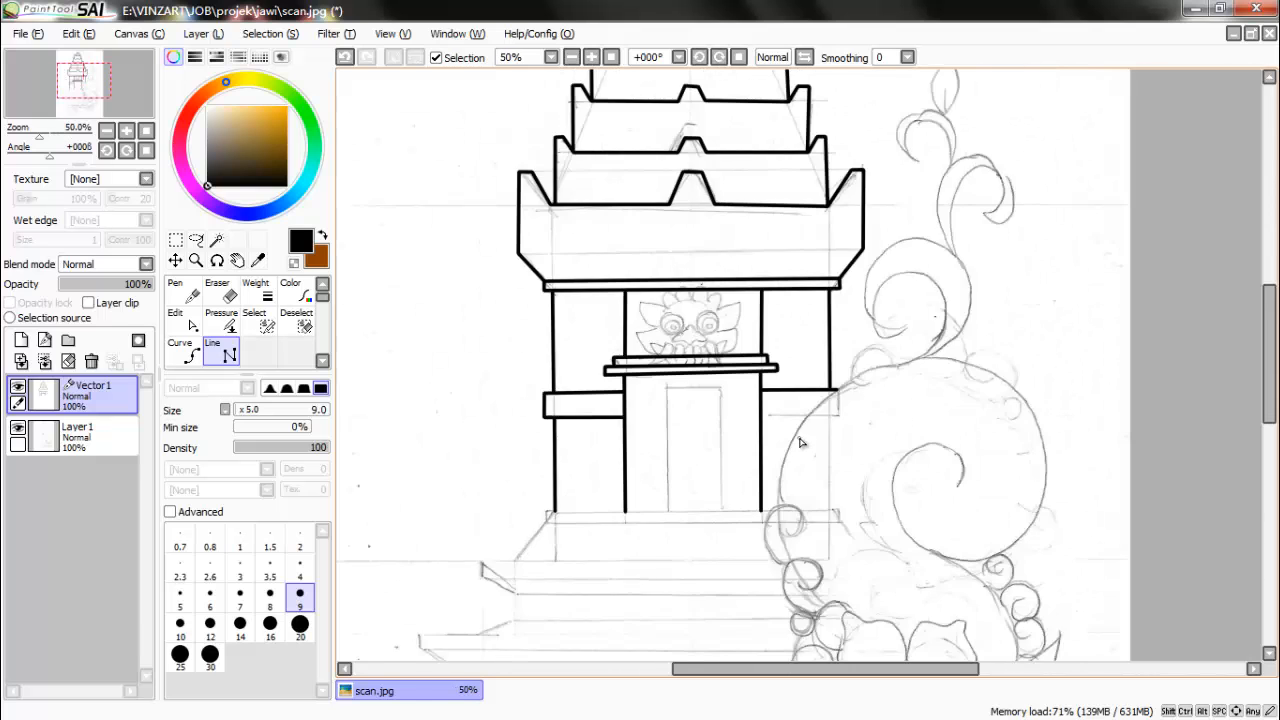
scroll(787, 410, "up", 5)
scroll(936, 282, "down", 4)
scroll(815, 420, "up", 4)
left_click(816, 366)
scroll(816, 360, "down", 4)
scroll(805, 190, "up", 2)
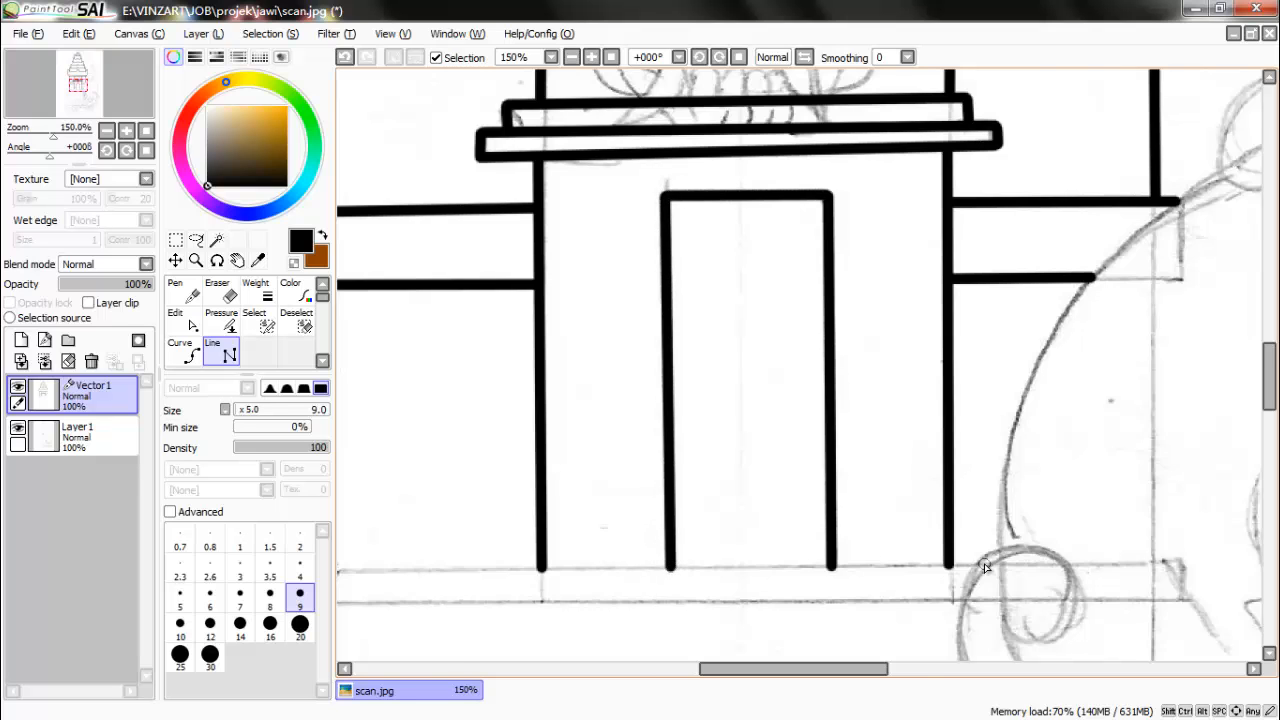
Outline the thin base strip beneath the doorway walls, ending it at the small curl on the right.
left_click(984, 565)
scroll(984, 565, "down", 3)
scroll(548, 573, "up", 4)
left_click(500, 545)
scroll(545, 200, "down", 4)
scroll(837, 291, "up", 5)
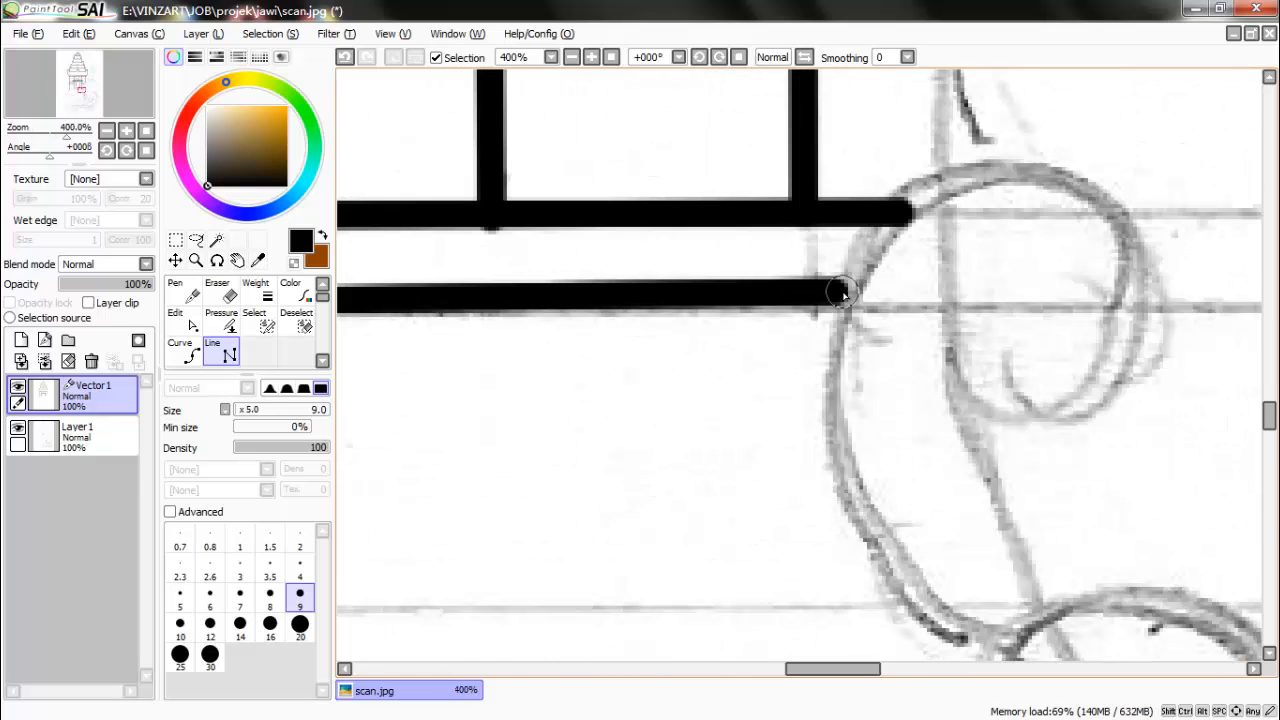
double_click(838, 292)
Outline the upper base ledge with its top edge, short left end and bottom edge, stopping at the curls.
scroll(880, 298, "down", 4)
scroll(830, 399, "up", 4)
left_click(1176, 357)
scroll(1172, 362, "down", 3)
scroll(1050, 362, "down", 2)
scroll(620, 362, "up", 5)
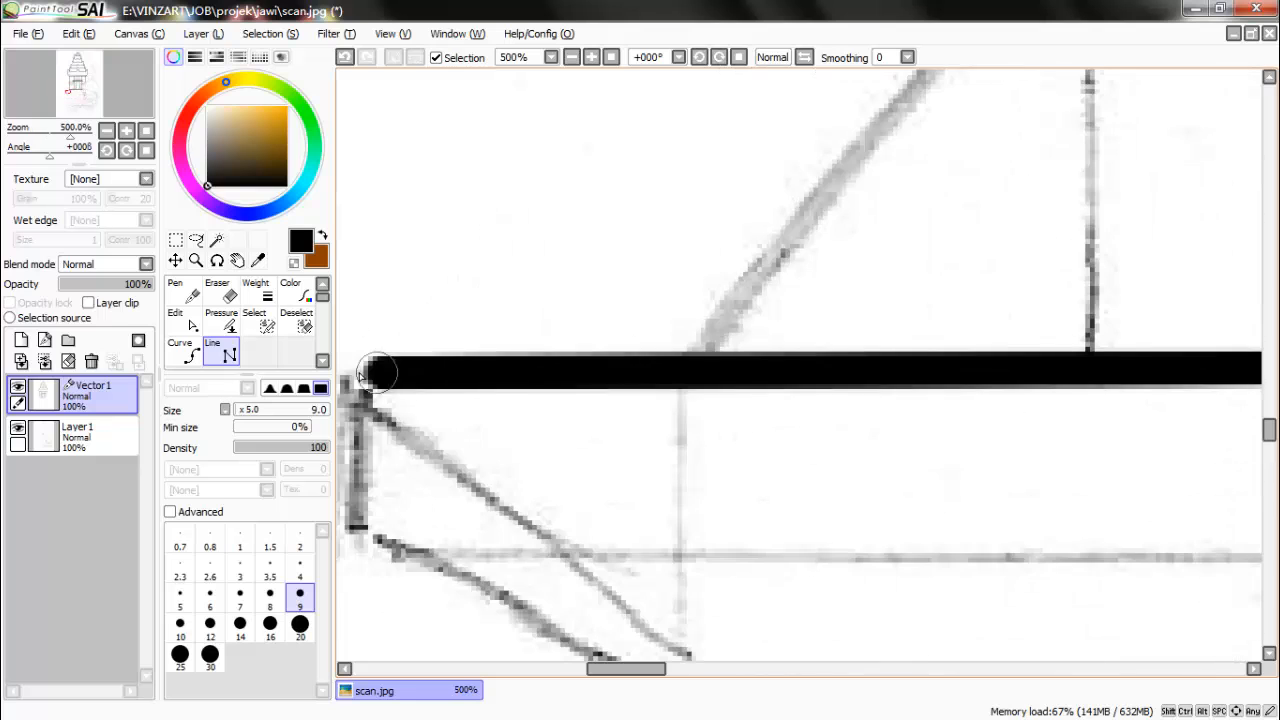
left_click(354, 371)
left_click(352, 530)
scroll(600, 514, "down", 6)
scroll(1120, 535, "up", 5)
left_click(510, 462)
scroll(510, 462, "down", 5)
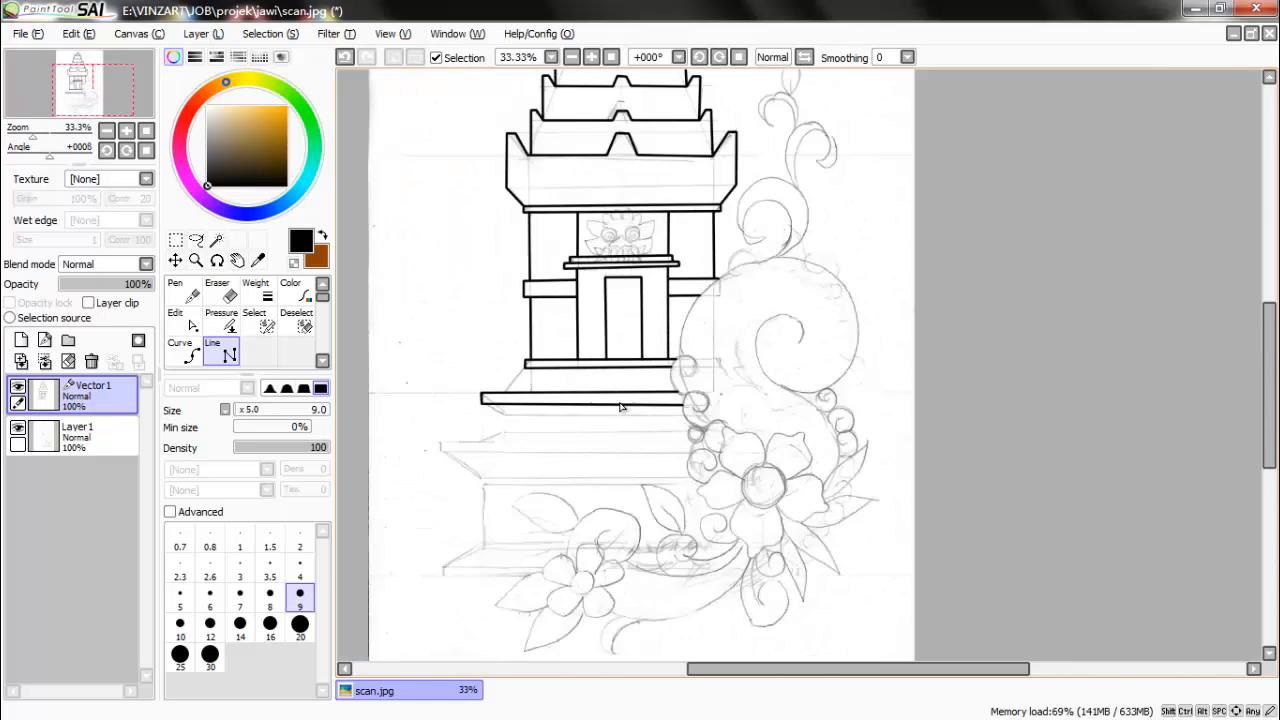
Trace the upper base ledge's slanted left underside and its lower horizontal edge up to the curl.
scroll(385, 369, "up", 5)
left_click(533, 462)
scroll(533, 462, "down", 4)
scroll(900, 469, "up", 4)
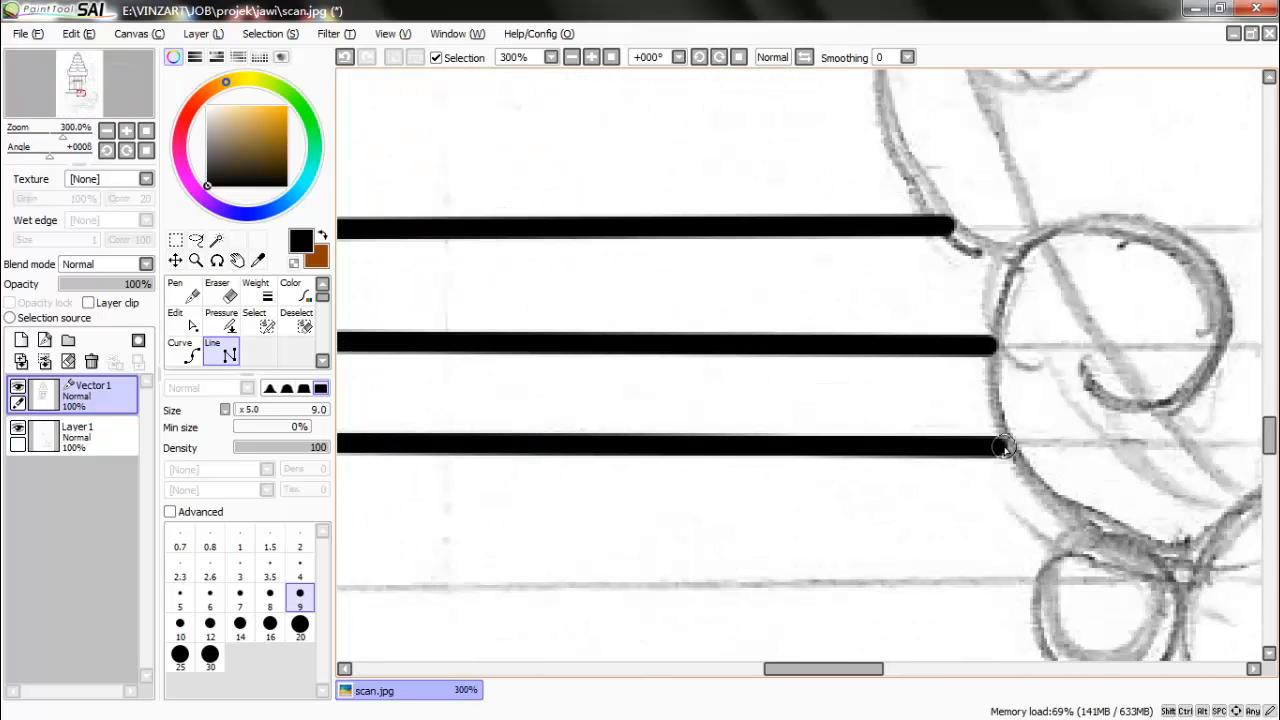
double_click(998, 447)
Trace the next horizontal line below, from the curls leftward, with its slanted left edge down to the wide ledge.
scroll(995, 425, "down", 3)
scroll(1022, 460, "up", 3)
left_click(987, 423)
scroll(987, 423, "down", 3)
scroll(444, 414, "up", 2)
left_click(411, 434)
scroll(640, 366, "down", 3)
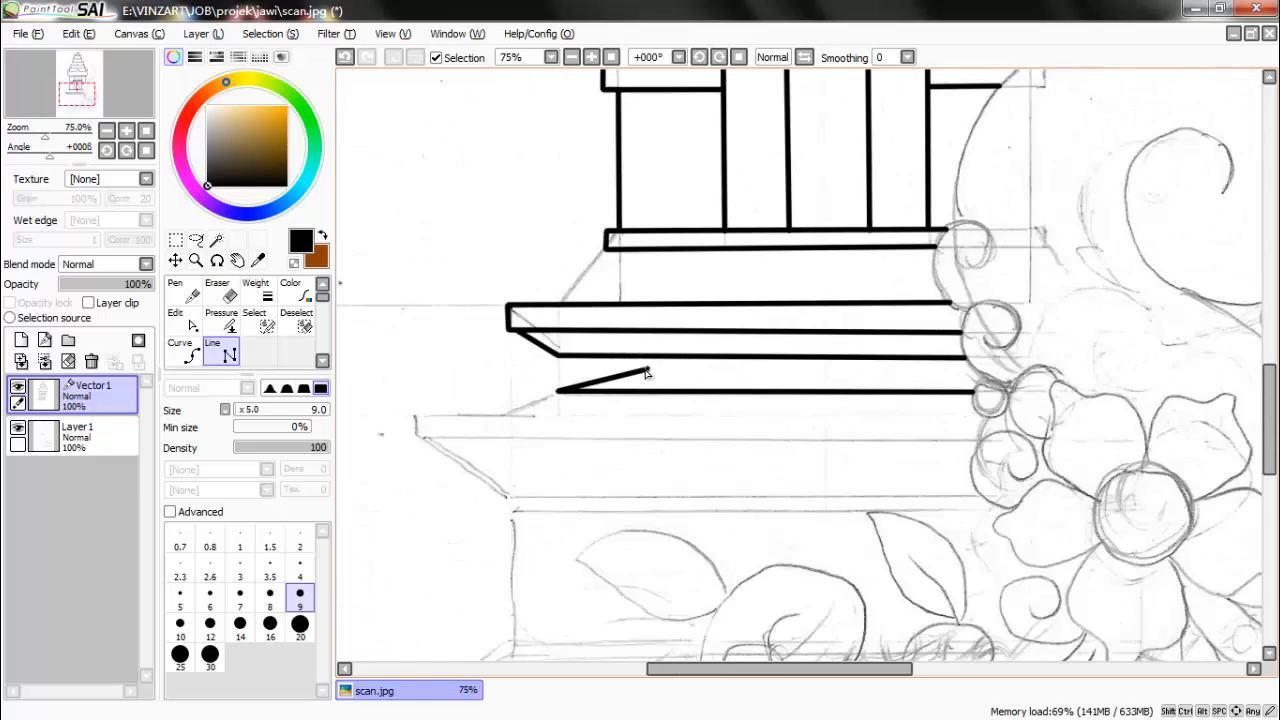
scroll(512, 408, "up", 4)
double_click(520, 411)
Outline the wide base ledge with its top edge, short left end and bottom edge up to the curls.
scroll(520, 411, "down", 5)
scroll(450, 418, "up", 6)
left_click(513, 375)
scroll(514, 375, "down", 7)
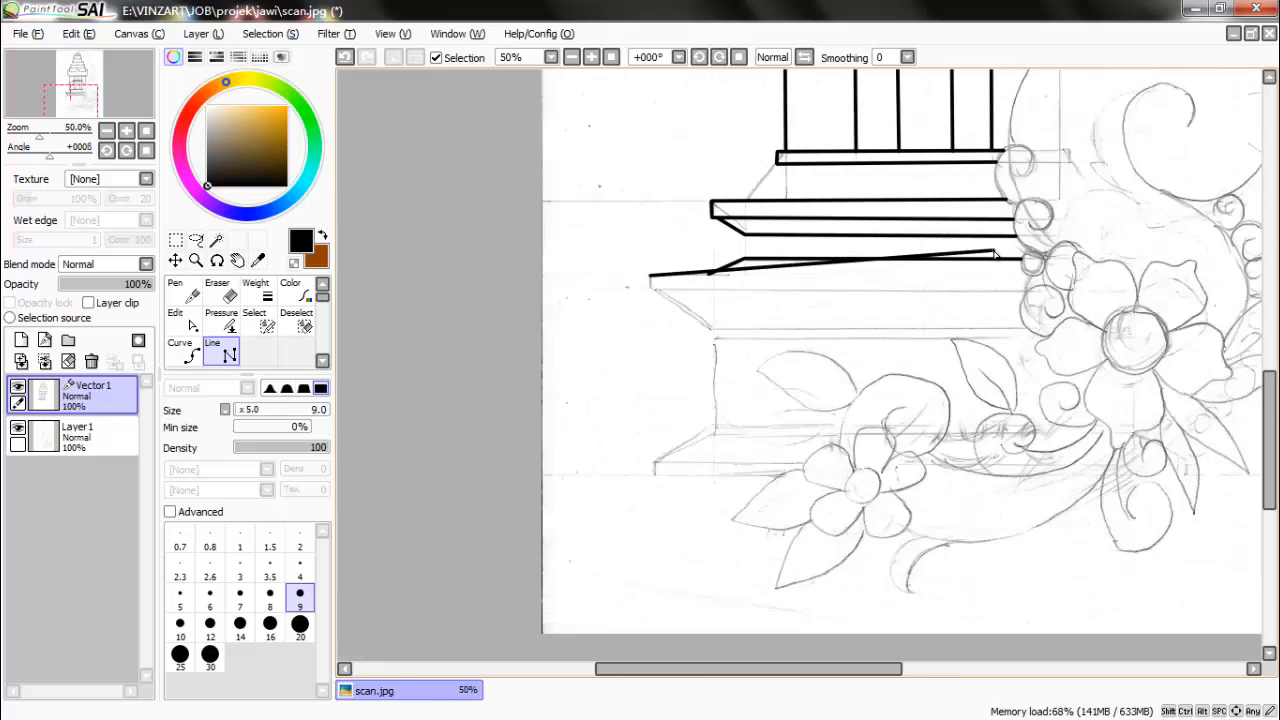
scroll(995, 264, "up", 4)
double_click(1133, 299)
scroll(1133, 299, "down", 3)
scroll(618, 297, "up", 4)
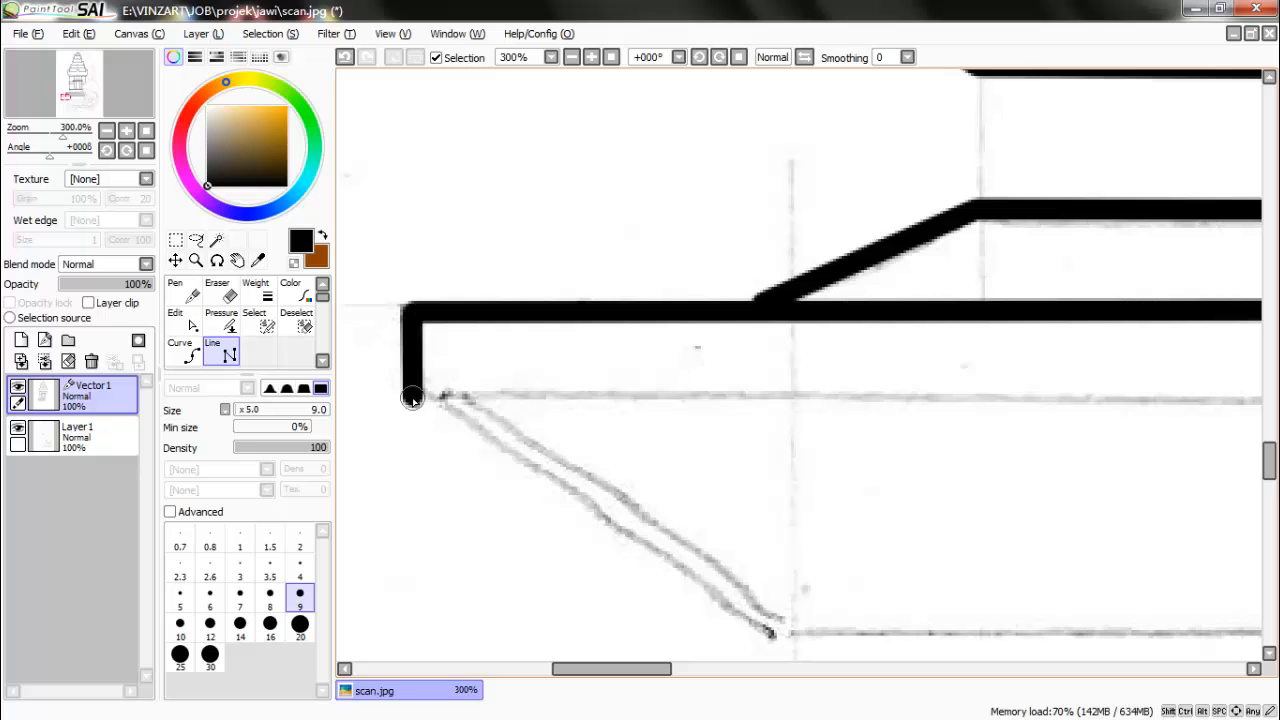
scroll(412, 399, "down", 4)
Trace the wide ledge's slanted left underside and lower edge, and outline the thin strip beneath it.
scroll(909, 337, "up", 4)
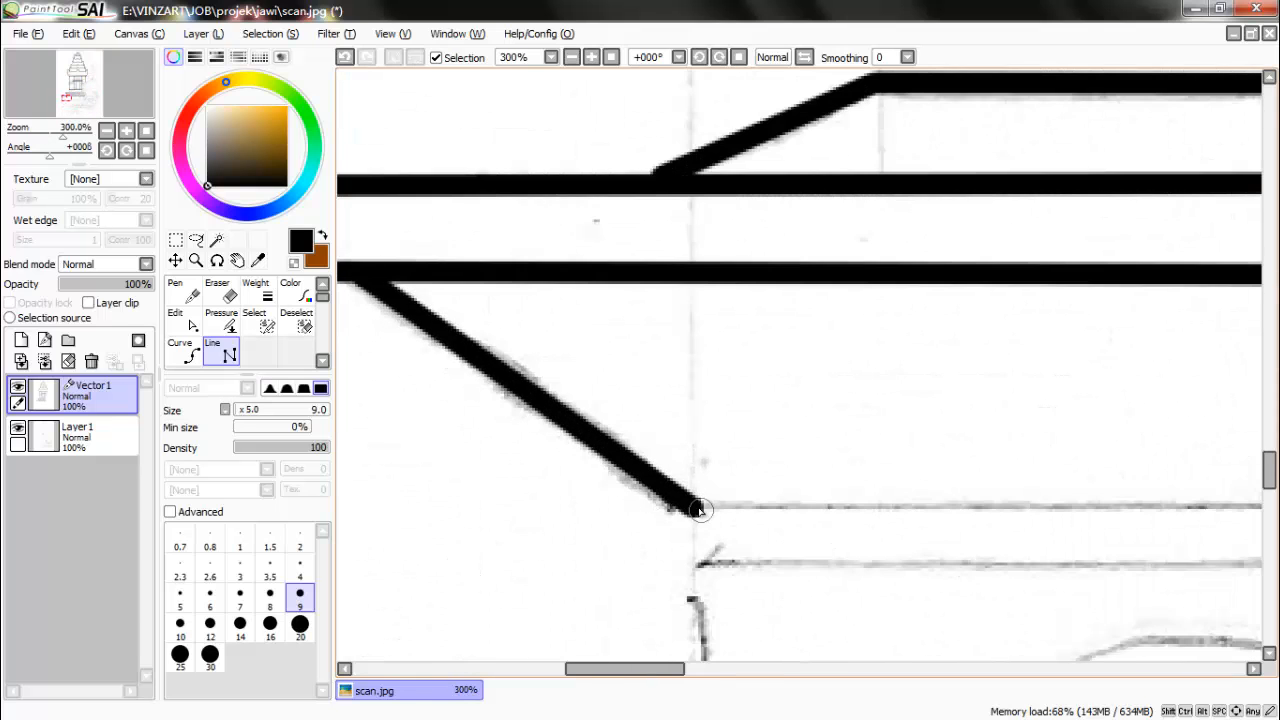
scroll(700, 510, "down", 3)
scroll(1157, 387, "down", 2)
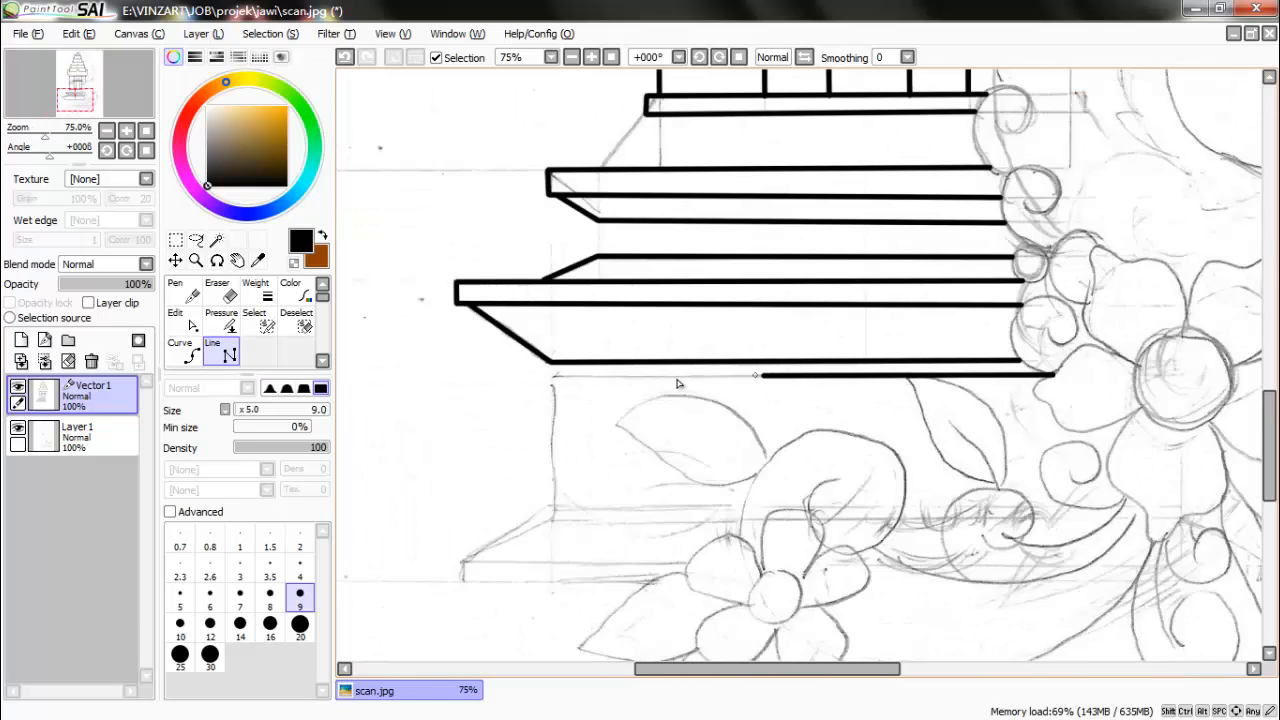
scroll(499, 372, "up", 3)
scroll(507, 356, "down", 3)
Trace the lower base's left wall and outline the thin strip at its foot, stopping at the round curled ornament.
scroll(506, 467, "up", 2)
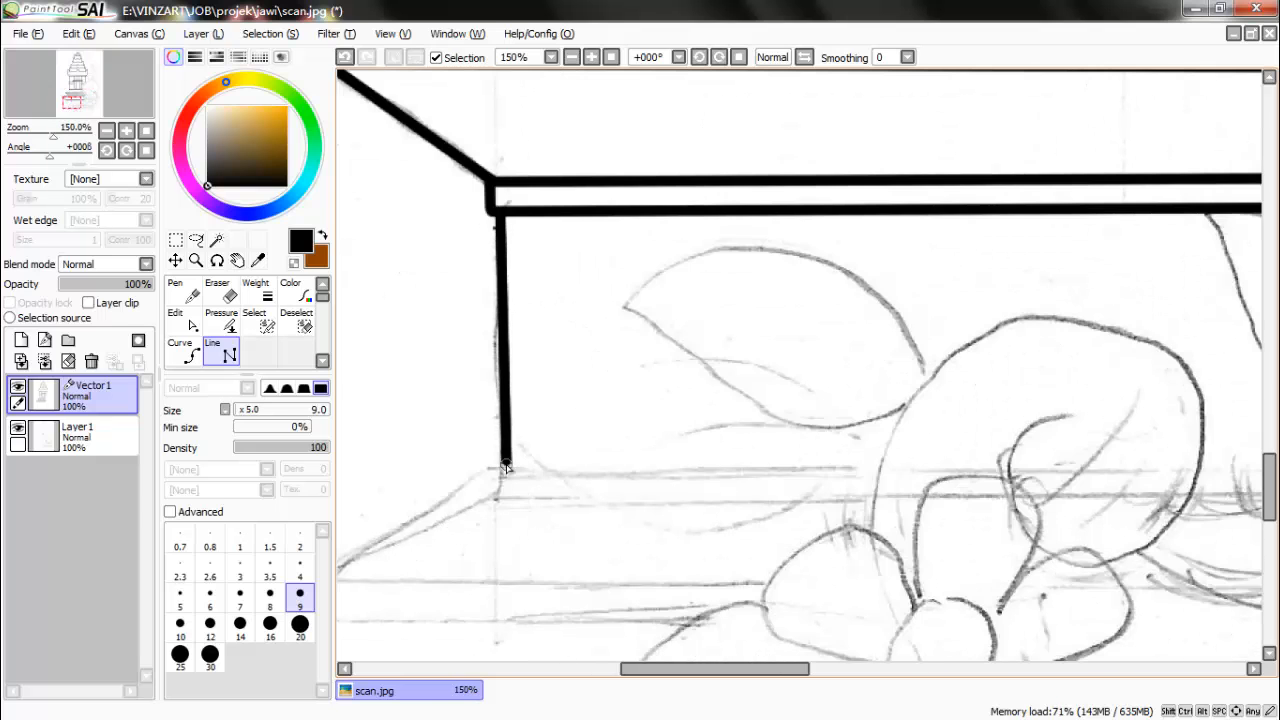
left_click(492, 471)
scroll(557, 480, "up", 1)
scroll(708, 461, "down", 3)
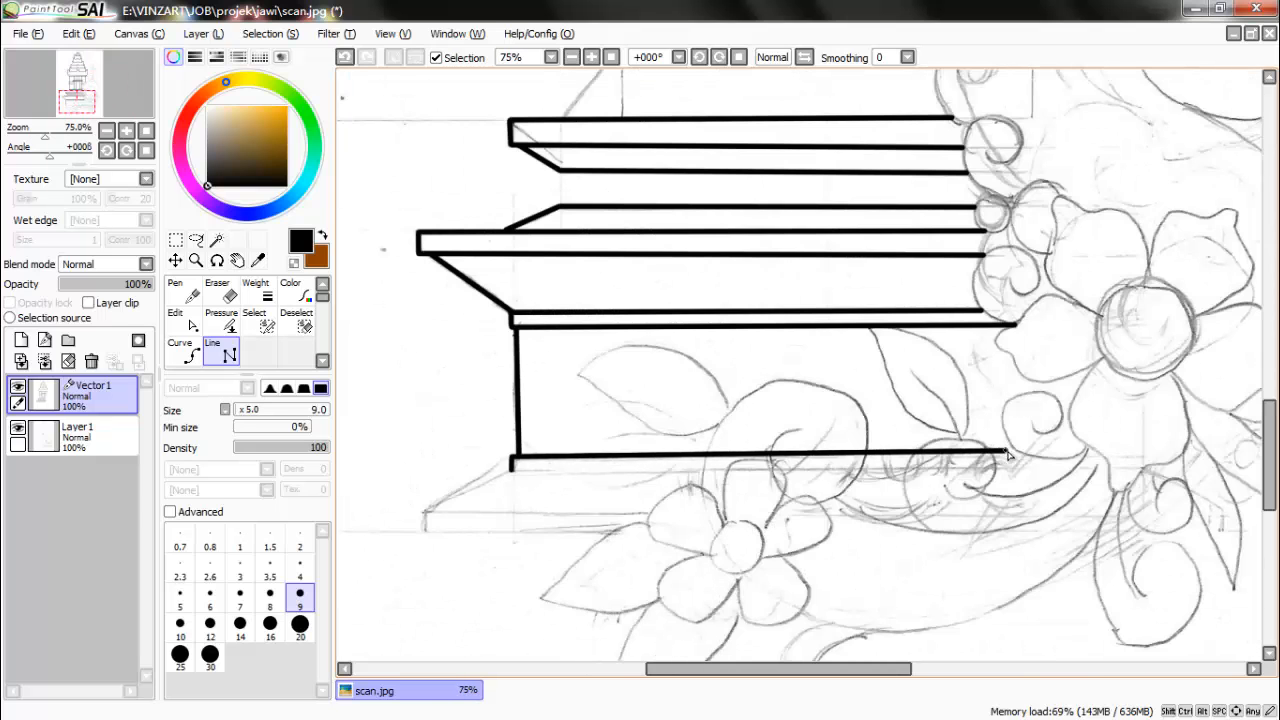
scroll(743, 457, "up", 3)
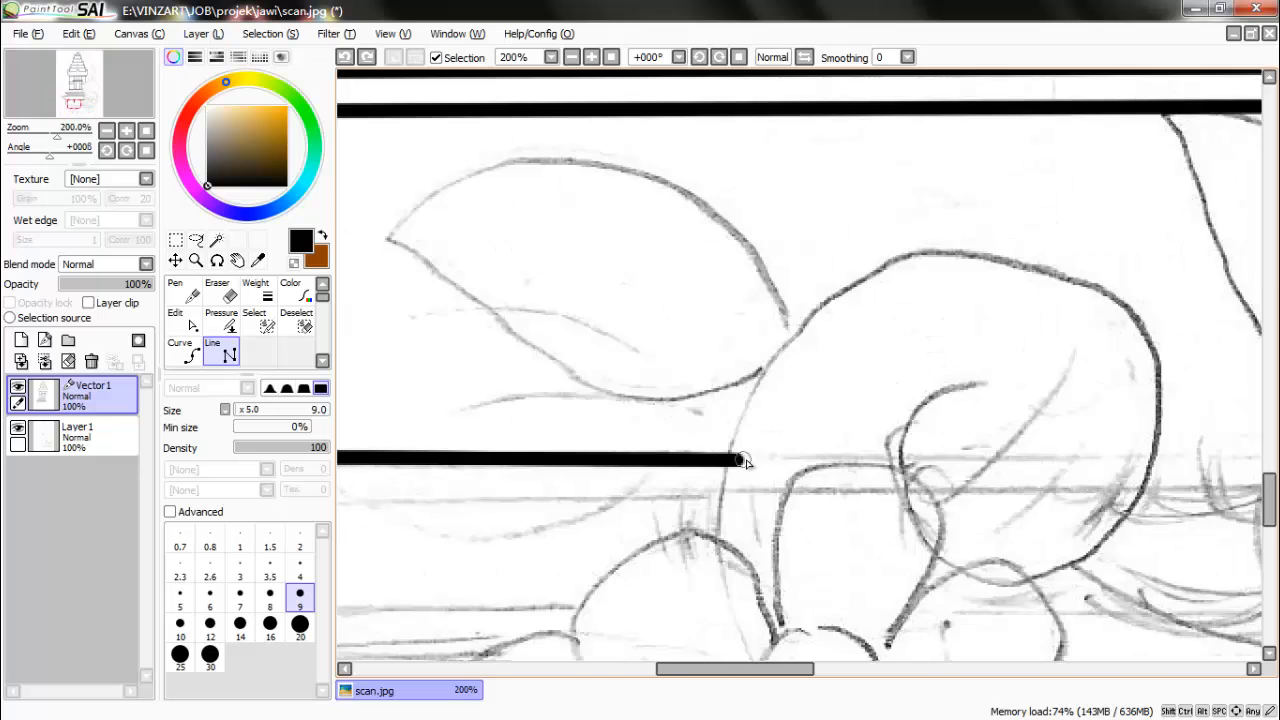
scroll(515, 462, "down", 3)
scroll(866, 500, "up", 3)
left_click(869, 498)
scroll(858, 499, "down", 3)
scroll(662, 498, "up", 3)
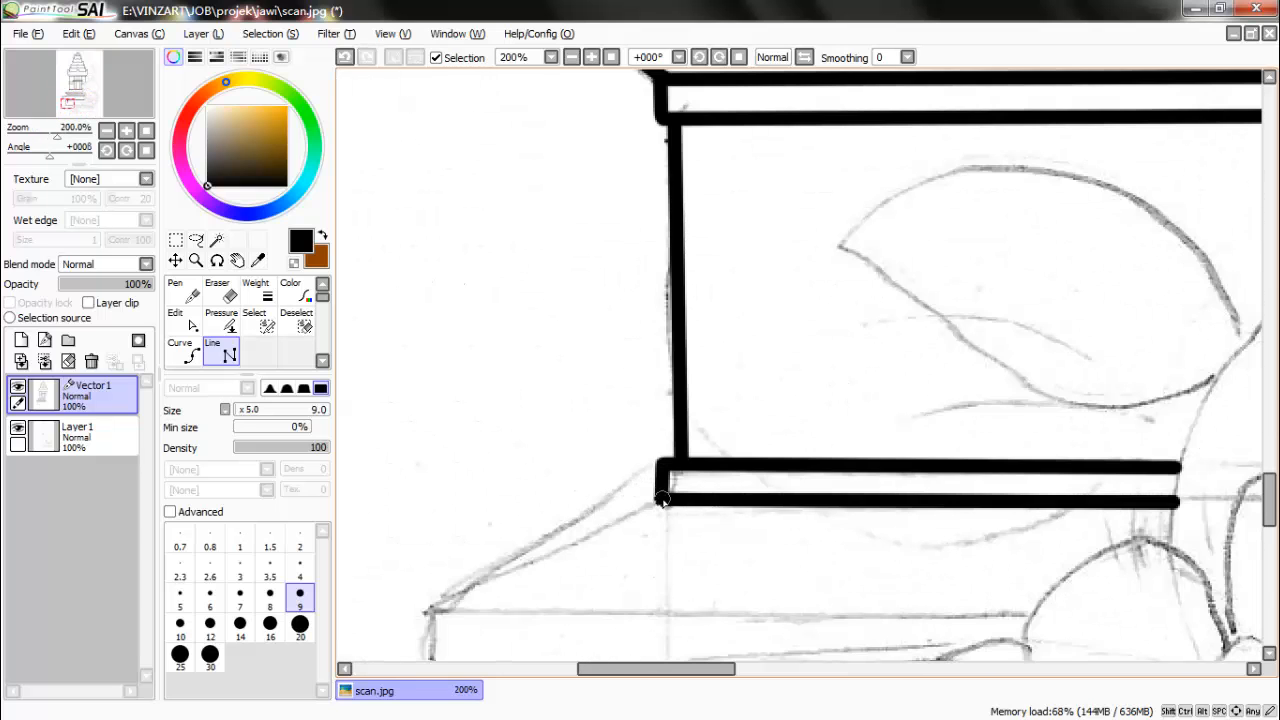
Outline the lowest base ledge with its slanted left edge, left end, bottom edge and top edge up to the flower.
left_click(423, 608)
scroll(423, 608, "down", 3)
scroll(417, 455, "up", 4)
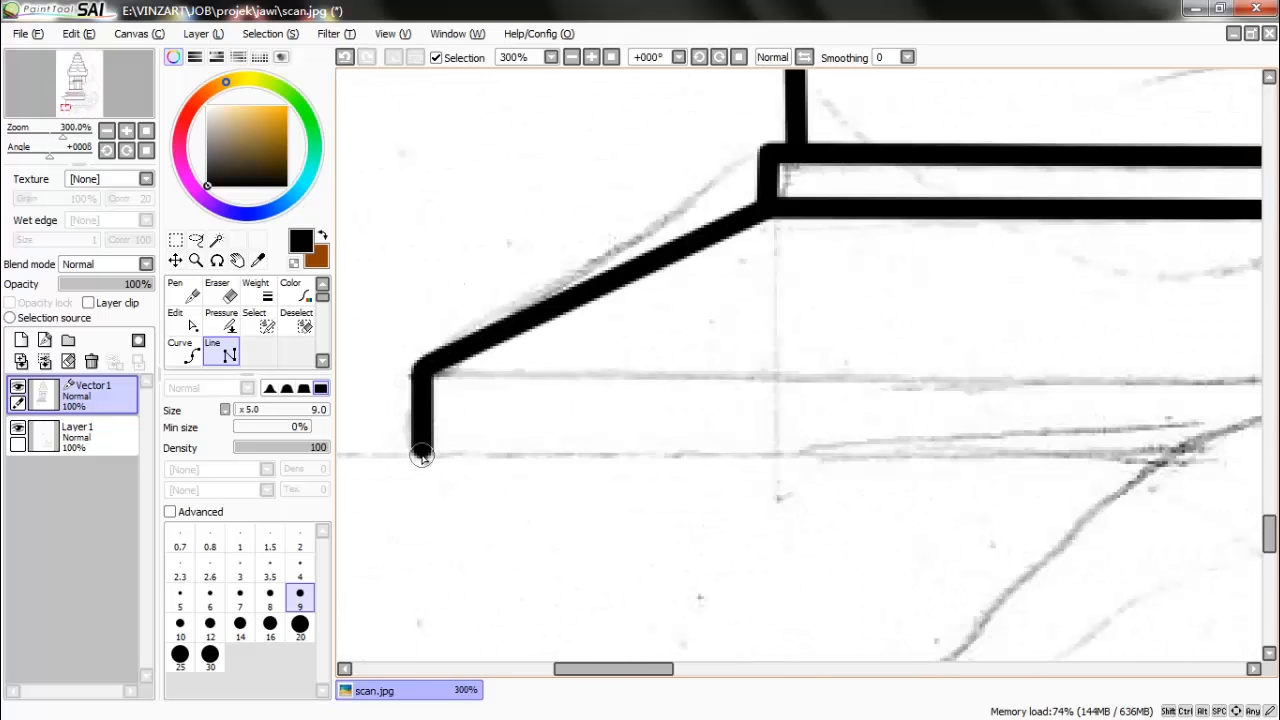
left_click(422, 455)
scroll(558, 458, "up", 4)
double_click(994, 449)
left_click(1129, 392)
scroll(1129, 392, "down", 4)
scroll(852, 387, "up", 4)
double_click(780, 405)
Trace the short base strip segments visible between the curled ornaments to the right of the small flower.
scroll(663, 402, "down", 6)
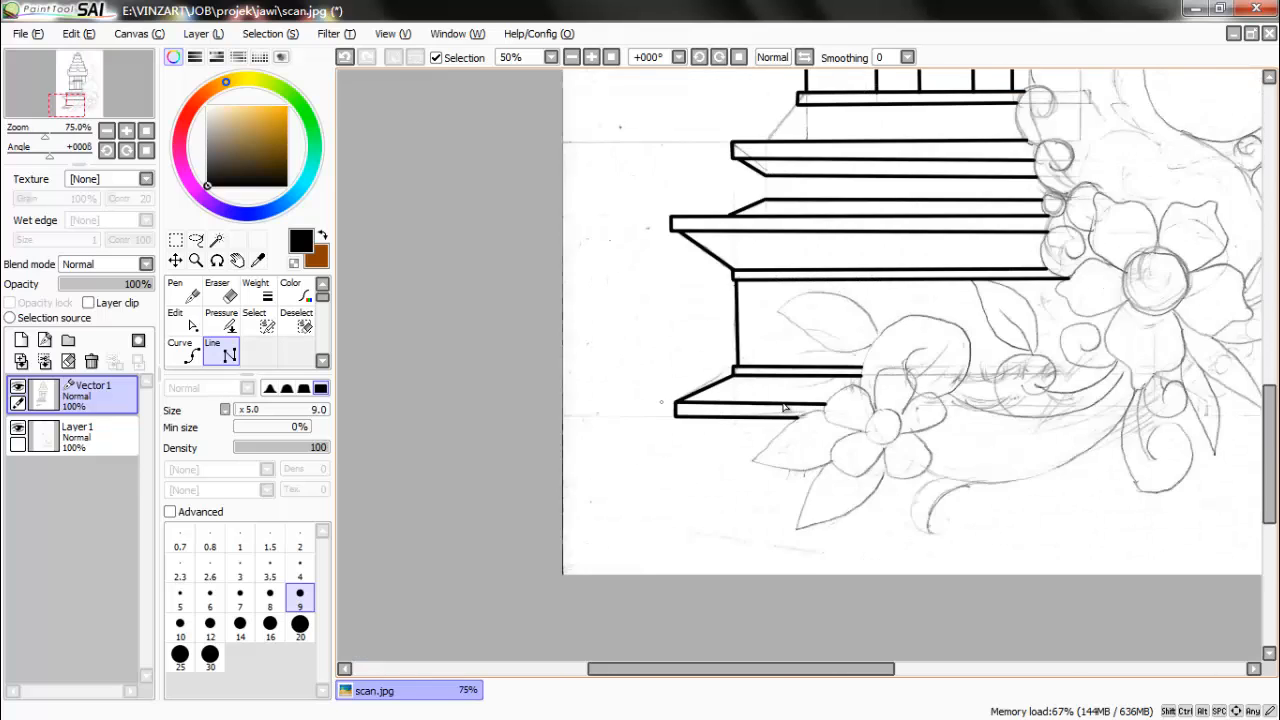
scroll(785, 407, "up", 5)
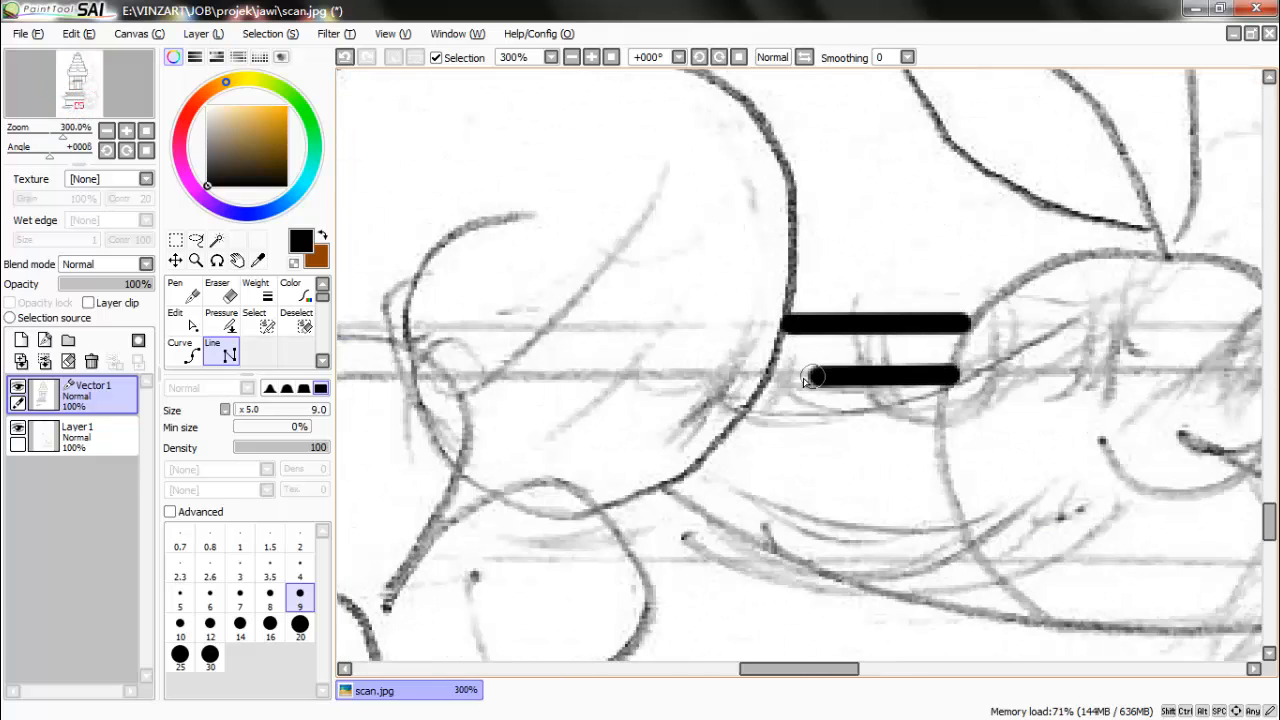
double_click(774, 375)
scroll(774, 375, "down", 4)
scroll(976, 362, "up", 4)
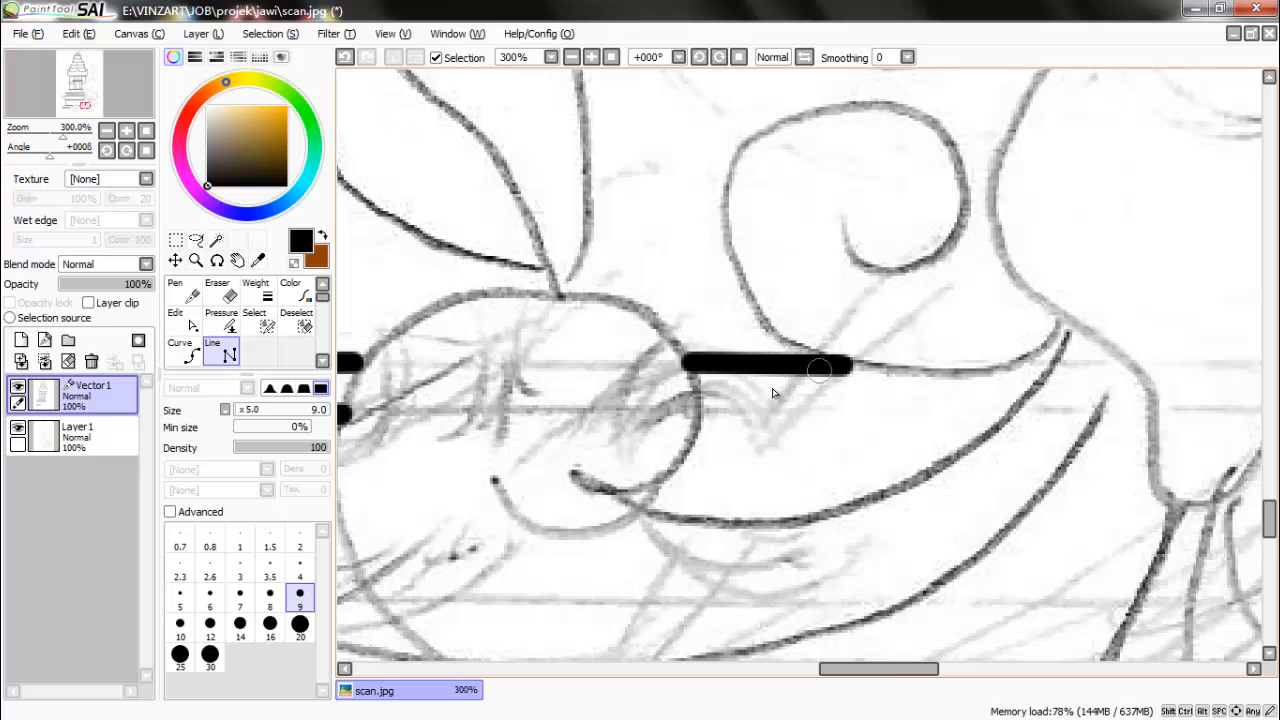
double_click(975, 411)
Trace the scroll ornament right of the bottom roof tier with the Curve tool, from its inner tip up its left side.
scroll(925, 397, "down", 5)
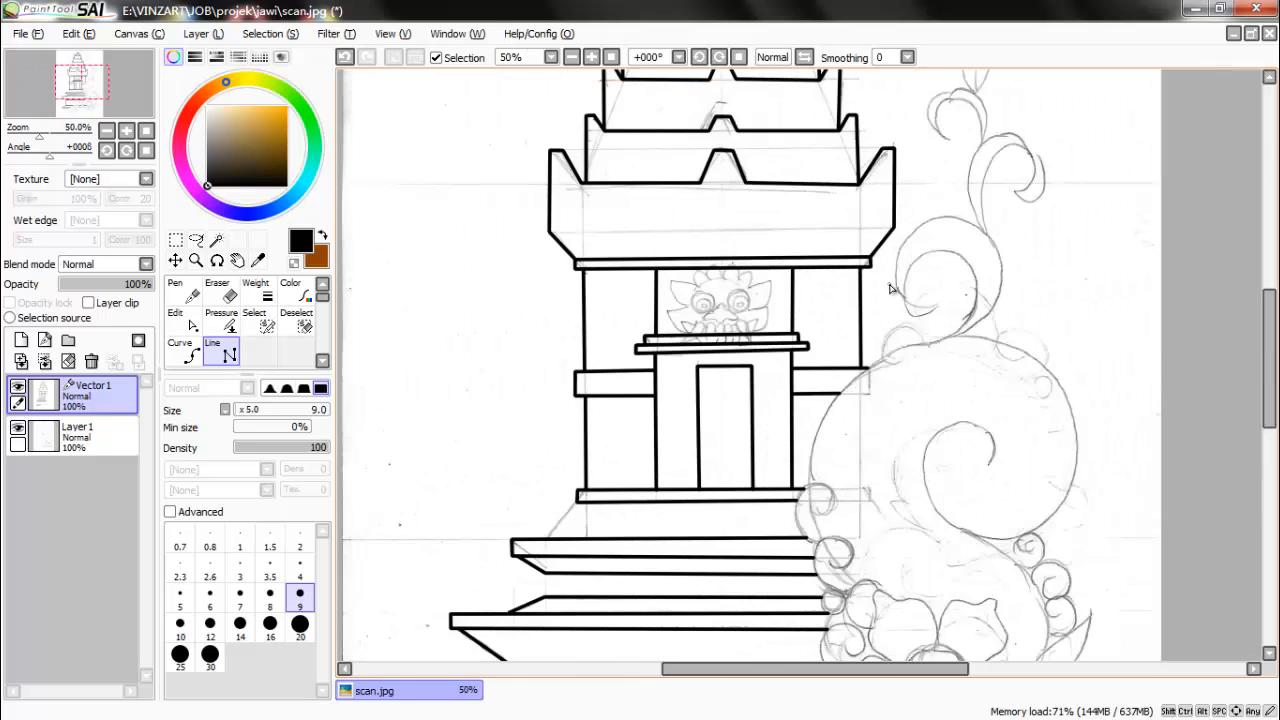
scroll(925, 397, "up", 3)
scroll(925, 397, "up", 2)
left_click(982, 446)
key("ctrl+z")
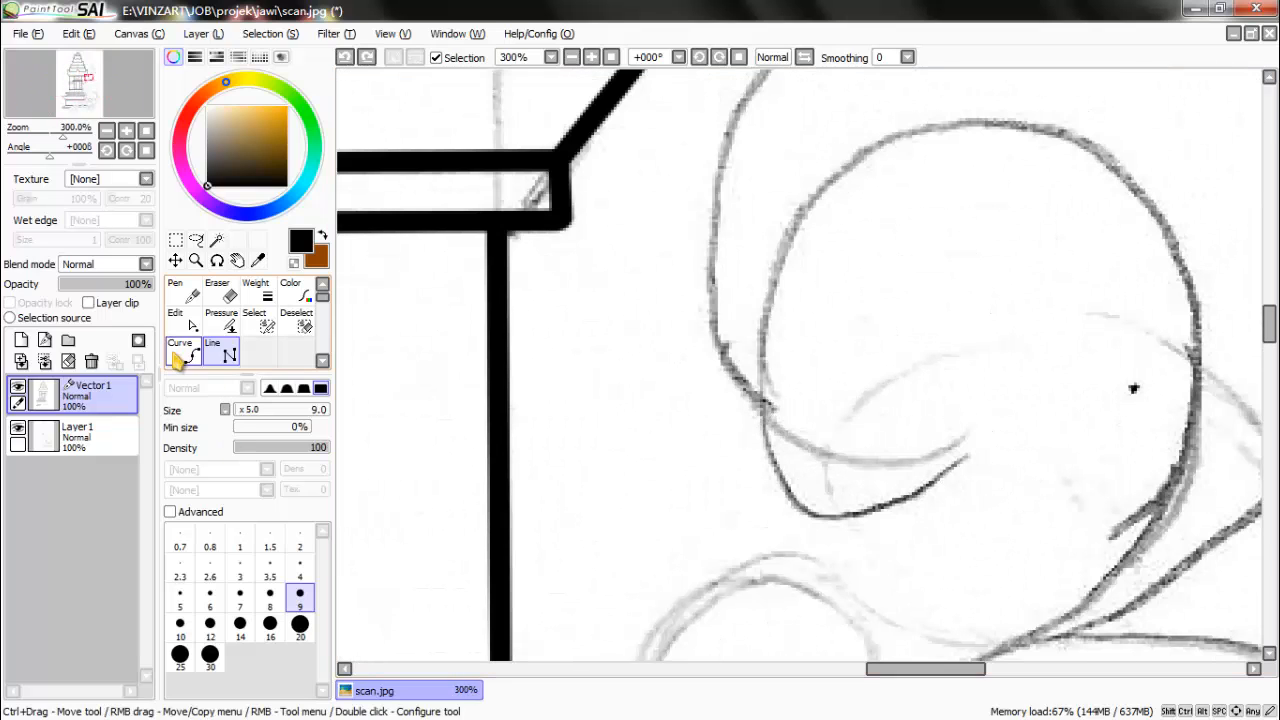
left_click(178, 358)
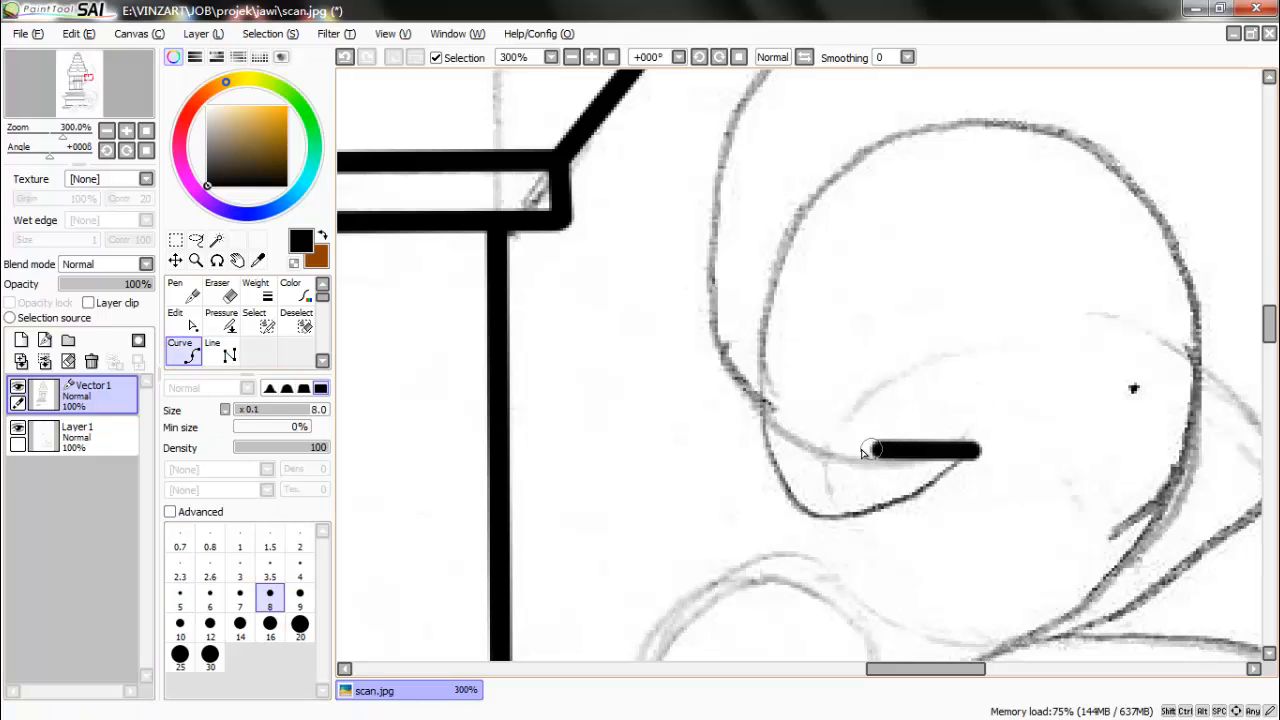
left_click(708, 283)
left_click_drag(732, 116, 700, 360)
left_click(970, 173)
Continue the scroll ornament's outer curve over its top and down its right side to the large spiral below.
scroll(1171, 251, "up", 1)
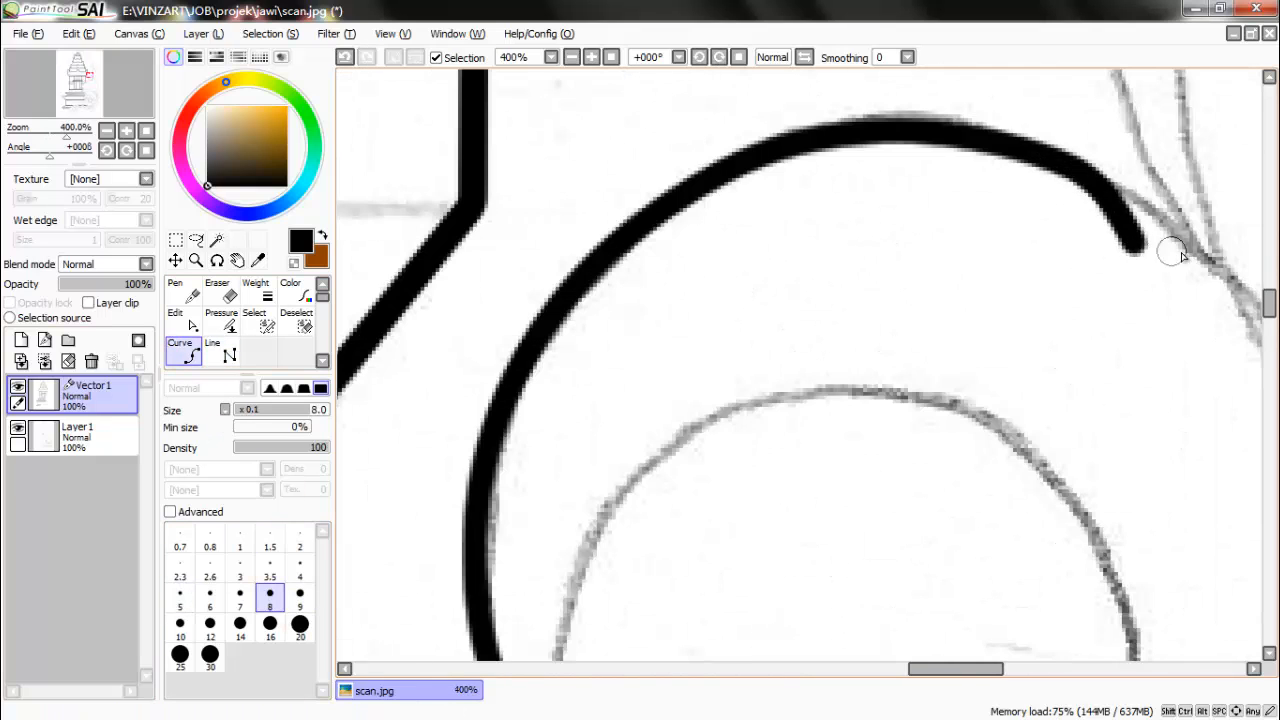
left_click(1236, 293)
left_click_drag(1134, 83, 1017, 217)
scroll(1100, 540, "down", 3)
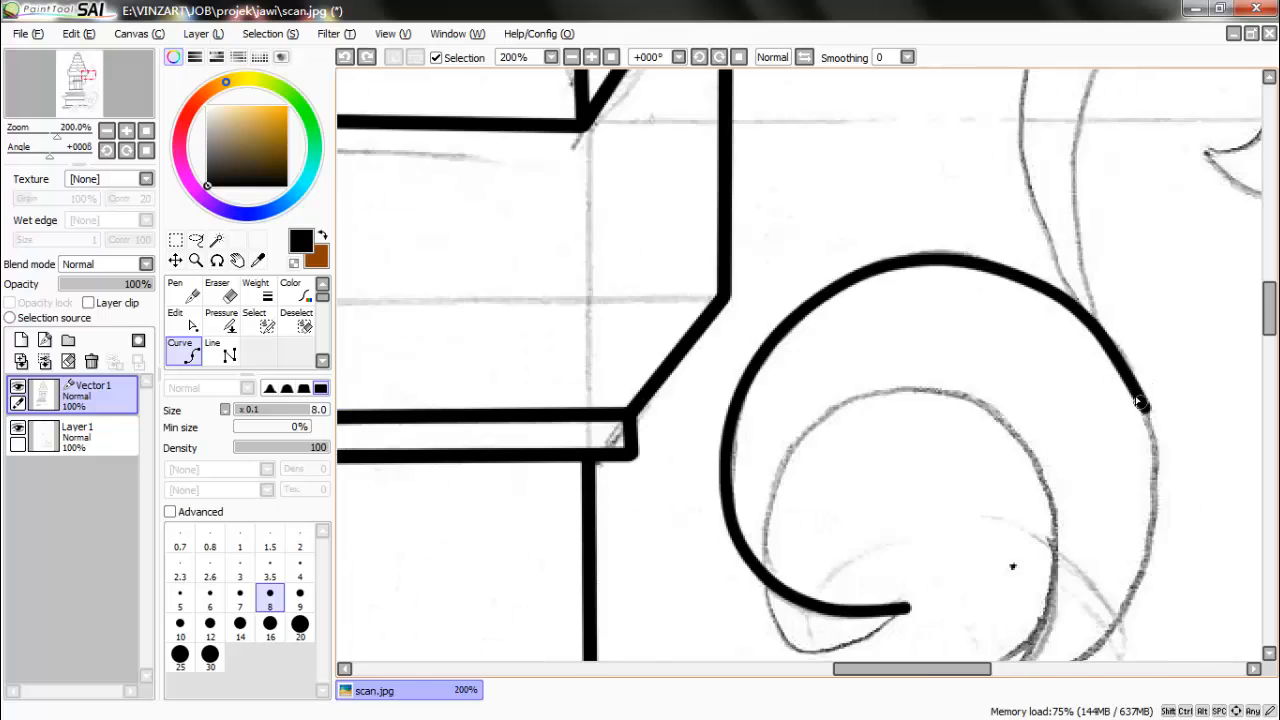
scroll(908, 380, "up", 2)
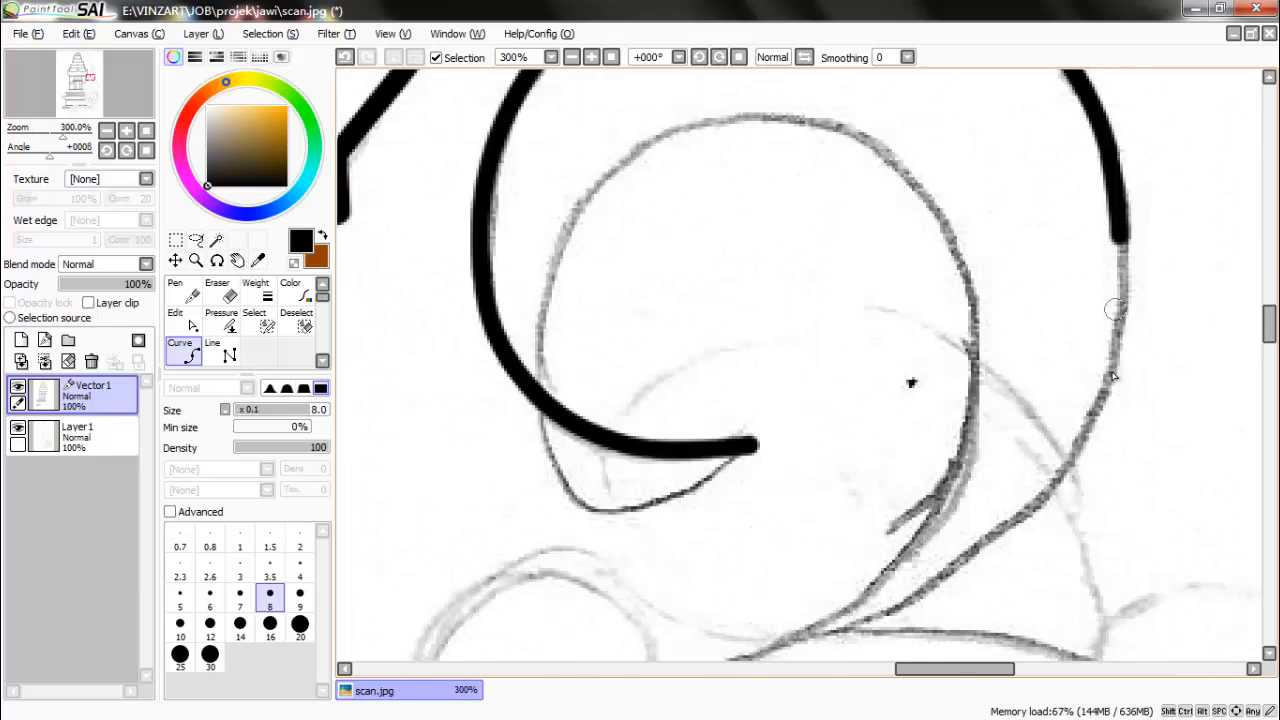
left_click(797, 633)
Extend the same curve down the large spiral's left side, ending at the small curl beside the temple wall's foot.
left_click_drag(500, 572, 726, 409)
left_click(734, 536)
scroll(734, 536, "down", 3)
scroll(734, 536, "up", 1)
left_click_drag(724, 521, 838, 343)
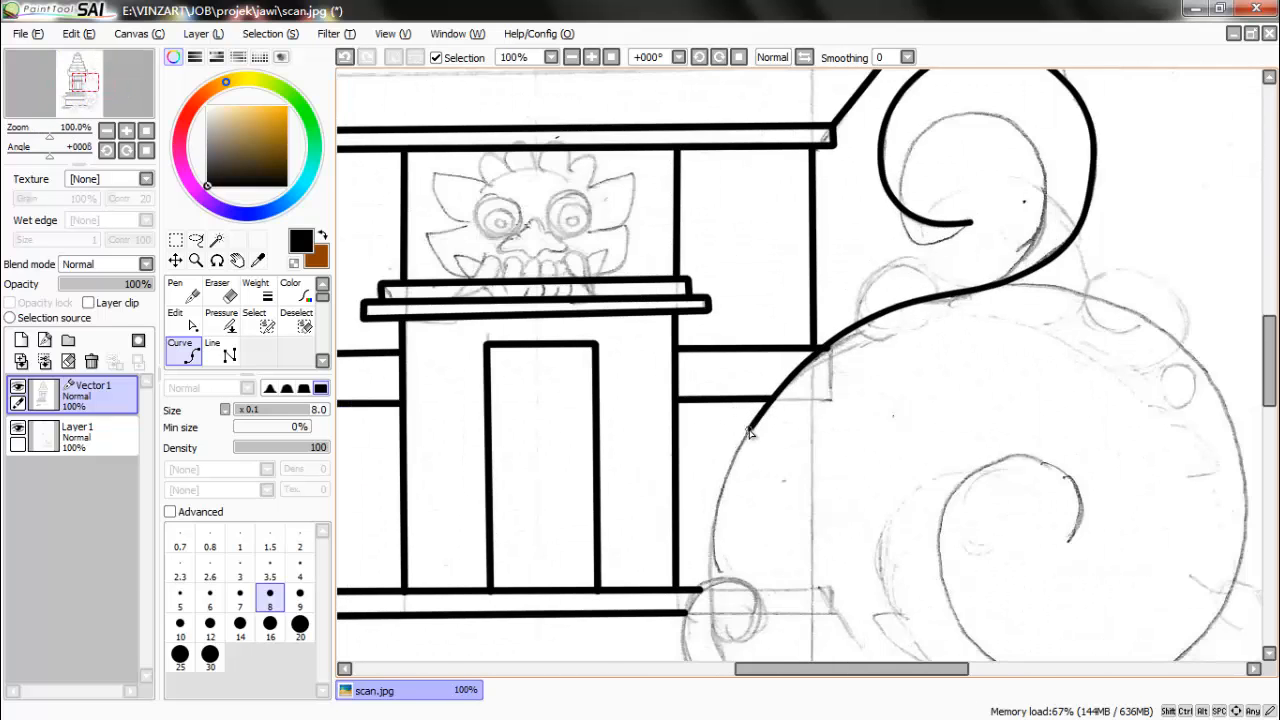
scroll(750, 432, "up", 1)
left_click_drag(699, 548, 753, 351)
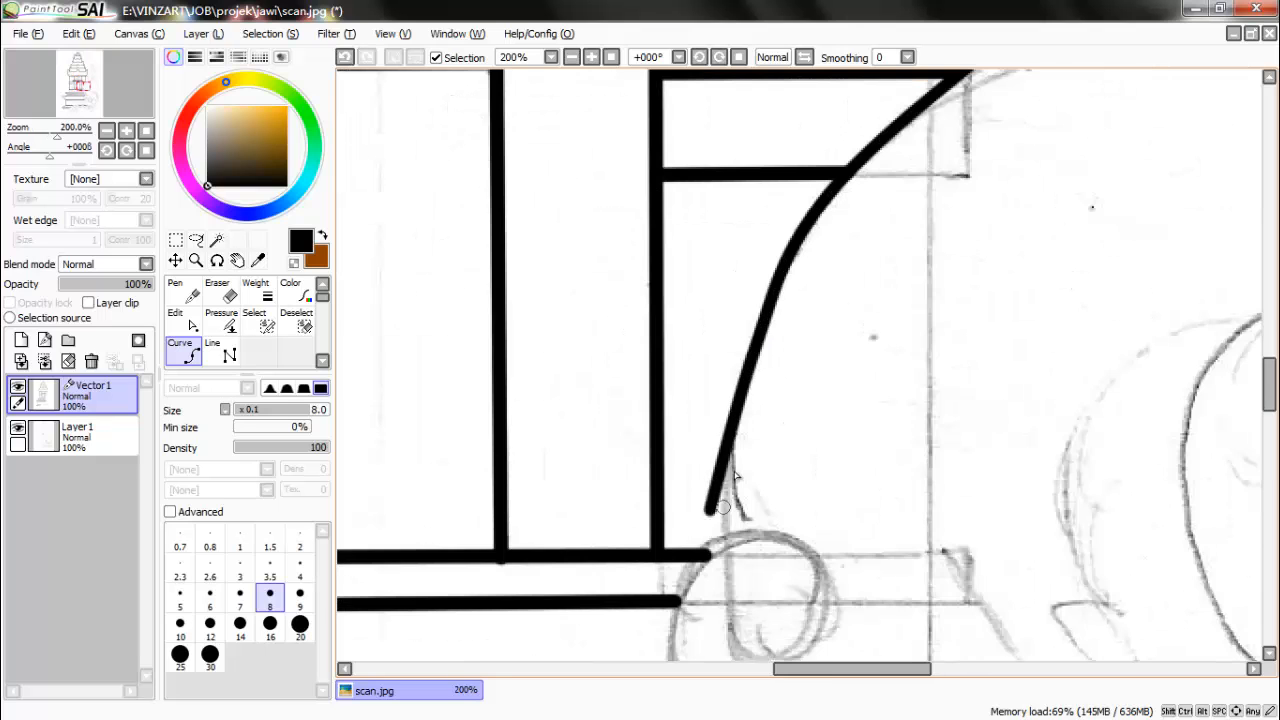
double_click(750, 530)
Trace the scroll's inner edge from its pointed tip around the top and down to its junction with the outer curve.
scroll(750, 530, "down", 3)
scroll(940, 321, "up", 3)
scroll(714, 386, "up", 1)
left_click(686, 468)
left_click(438, 255)
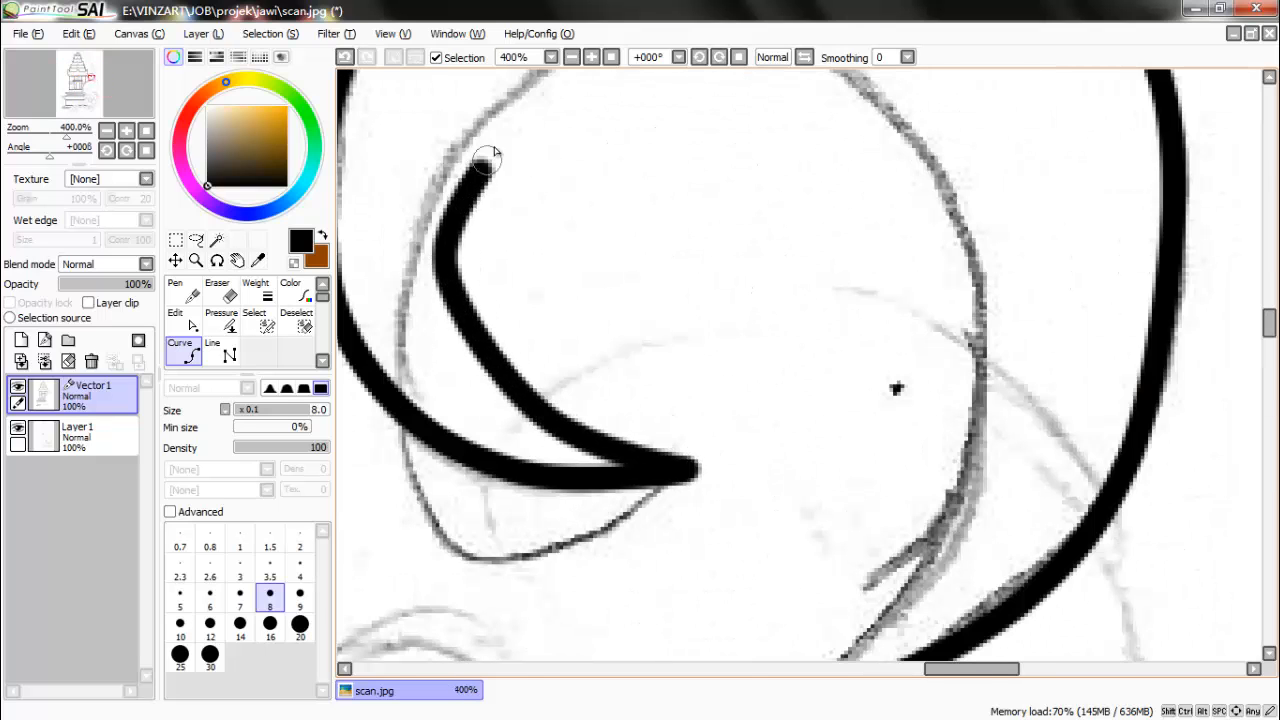
scroll(508, 258, "down", 1)
scroll(727, 415, "down", 1)
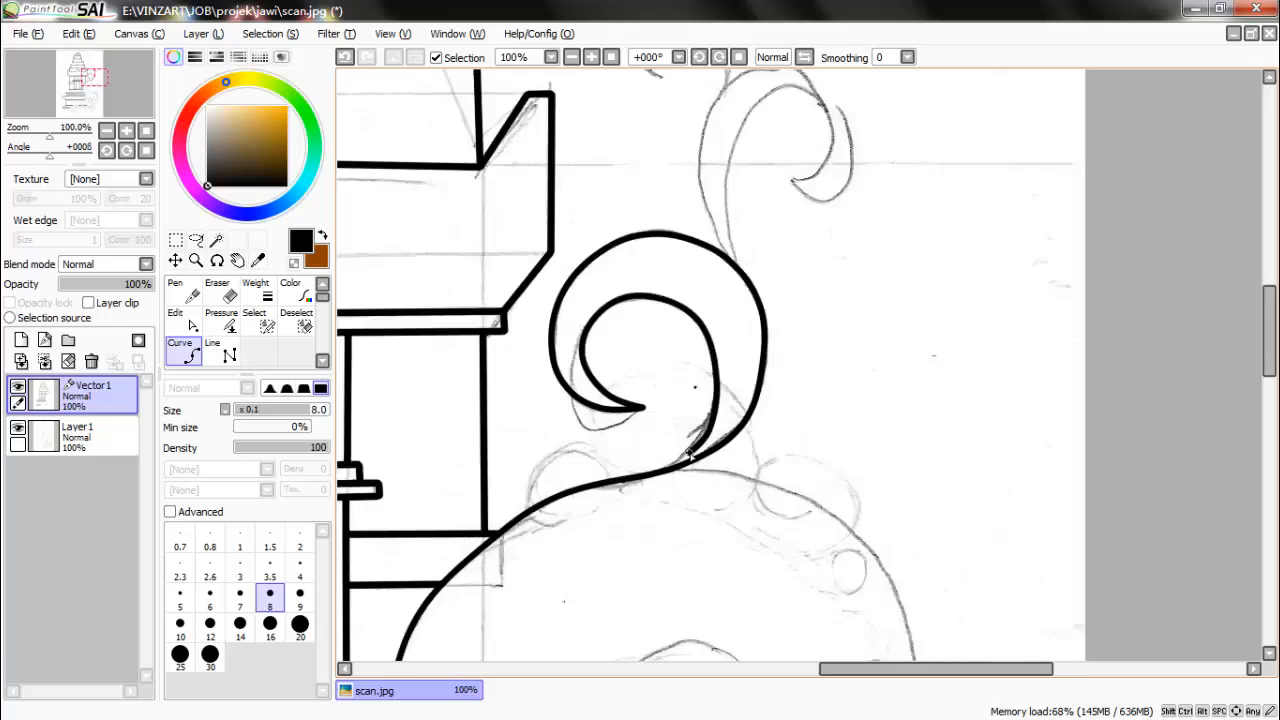
scroll(672, 447, "up", 2)
scroll(421, 544, "down", 4)
Trace the outer edge of the next scroll above, from its base over the top and around its pointed tip.
scroll(749, 445, "up", 3)
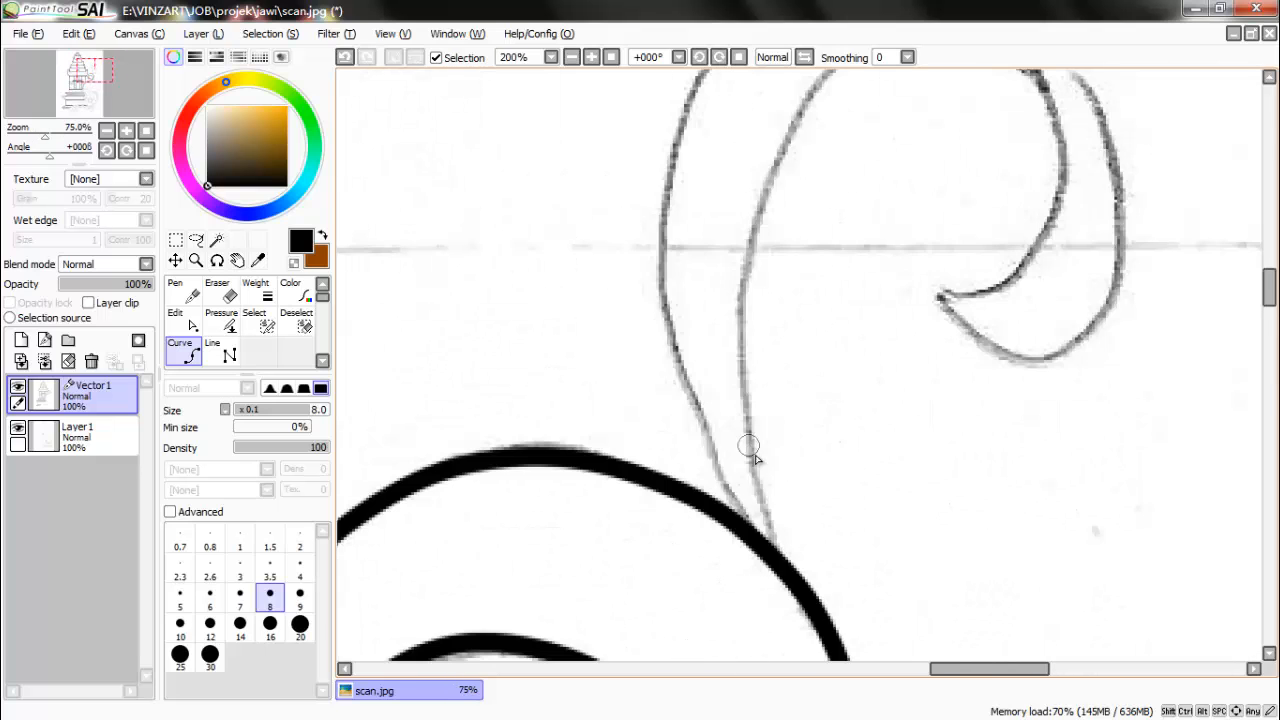
scroll(685, 212, "down", 1)
scroll(712, 222, "up", 1)
left_click(700, 203)
left_click(952, 162)
left_click(1060, 290)
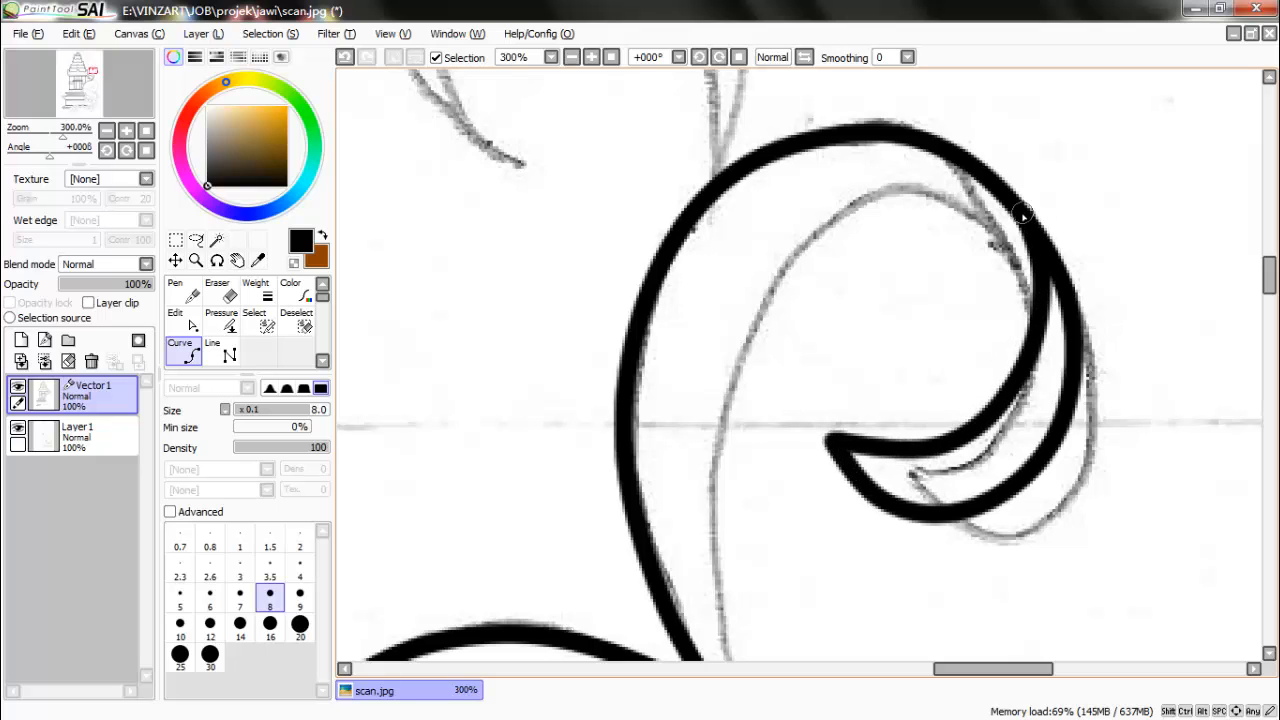
Trace the inner edge of this upper scroll down to its base on the lower scroll.
left_click(720, 529)
scroll(743, 270, "down", 1)
scroll(731, 575, "up", 1)
left_click(729, 480)
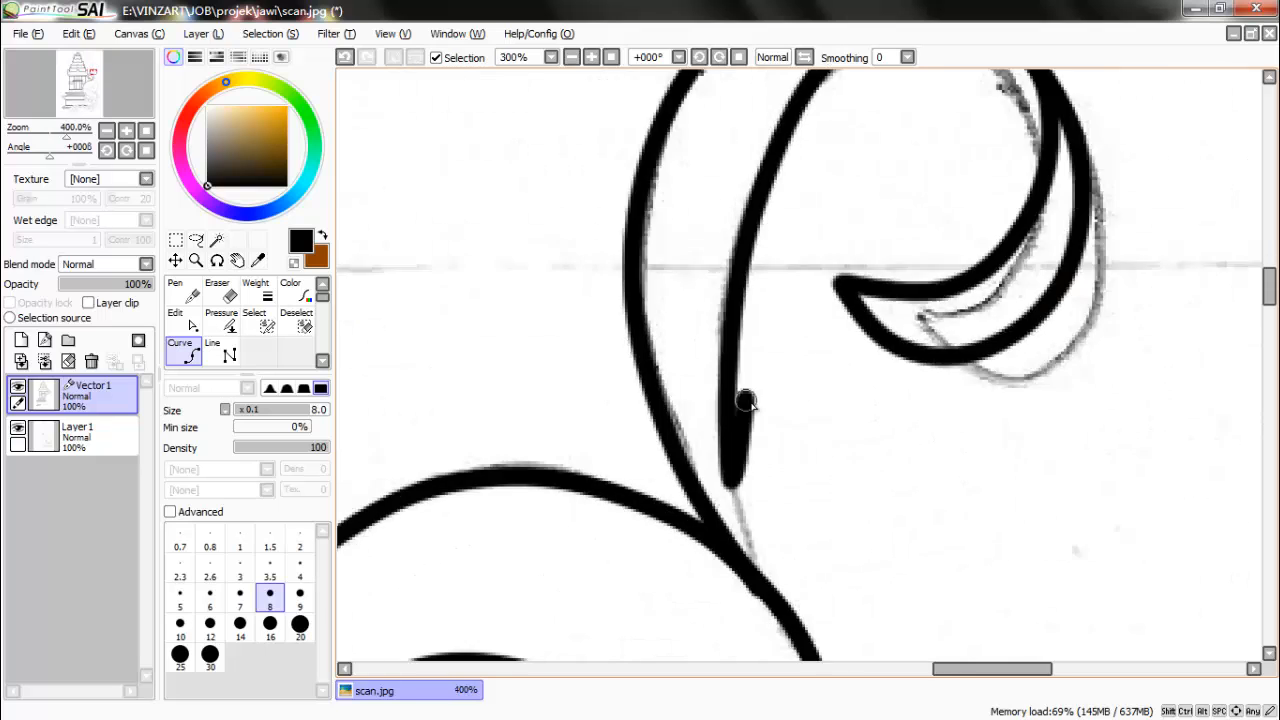
scroll(745, 220, "down", 1)
scroll(735, 640, "up", 1)
double_click(762, 482)
Outline the topmost, left-curling scroll with outer and inner curves meeting at its pointed tip.
scroll(780, 495, "down", 4)
scroll(788, 327, "up", 1)
left_click(818, 465)
left_click(850, 378)
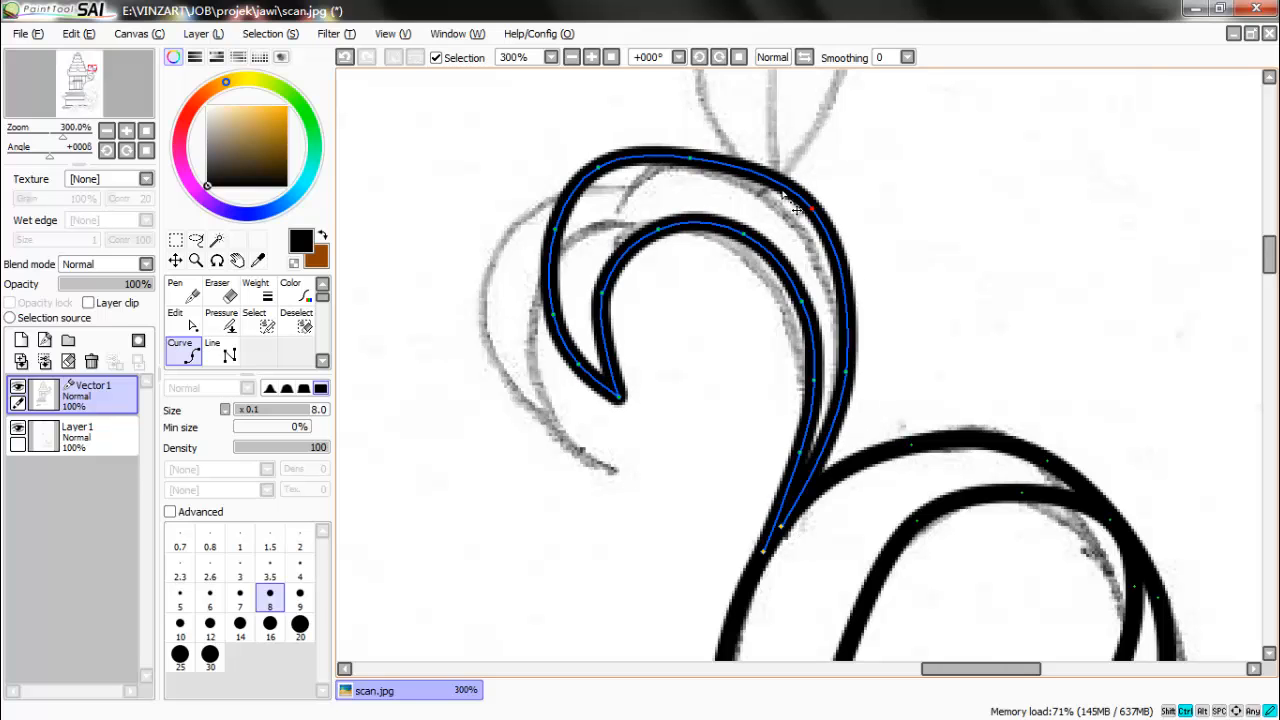
Trace the large spiral from the scroll's base across its top, down the right side and around to its inner end.
scroll(800, 354, "down", 5)
scroll(565, 265, "up", 6)
left_click(565, 265)
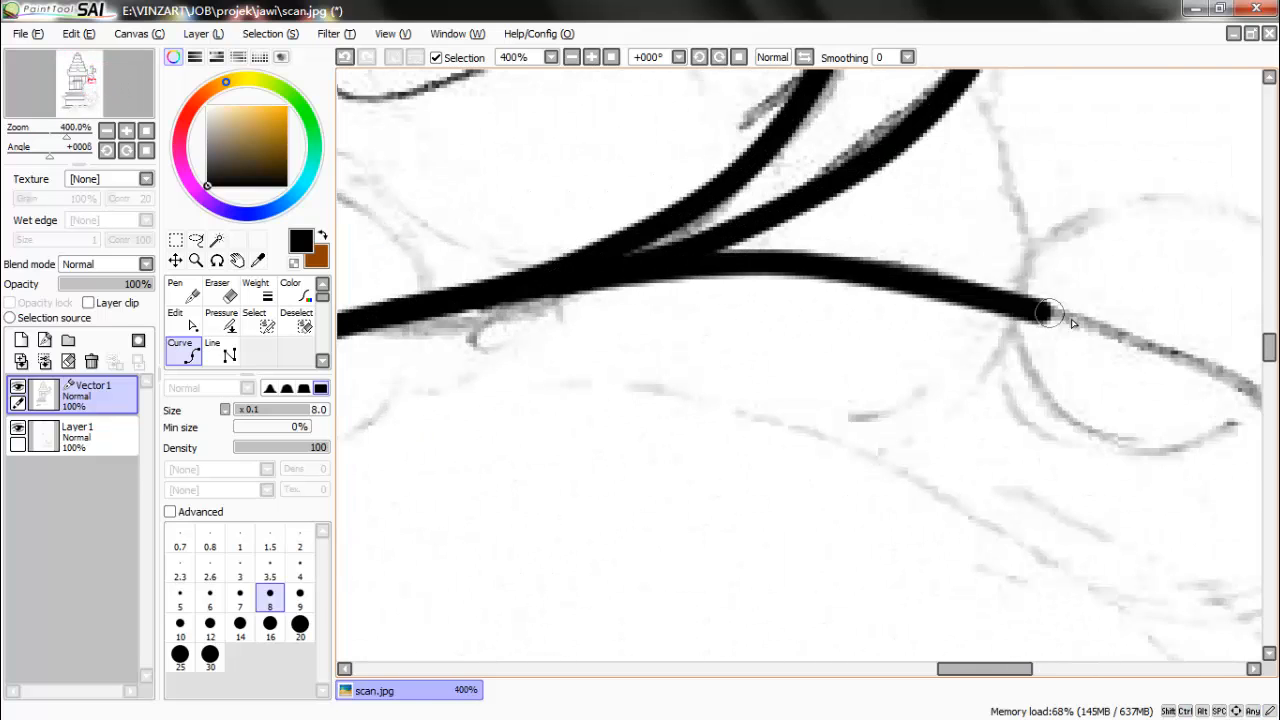
scroll(1015, 303, "down", 2)
scroll(1100, 448, "down", 2)
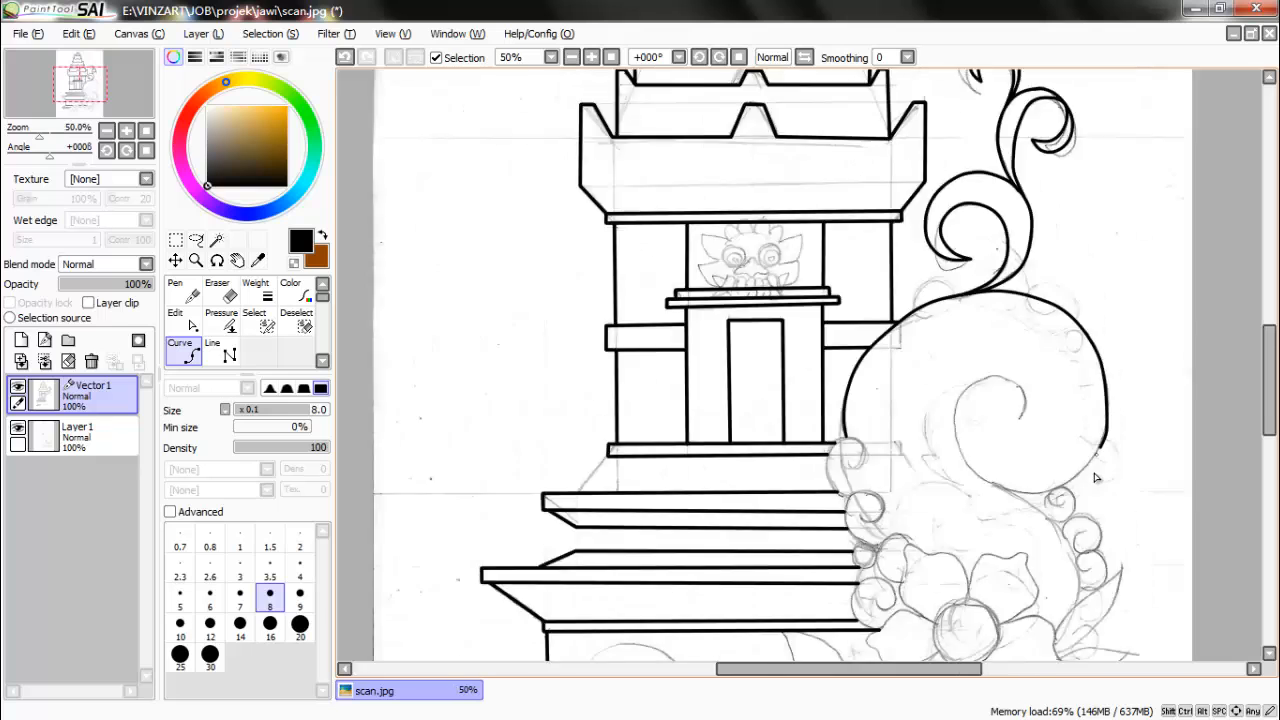
scroll(967, 523, "up", 2)
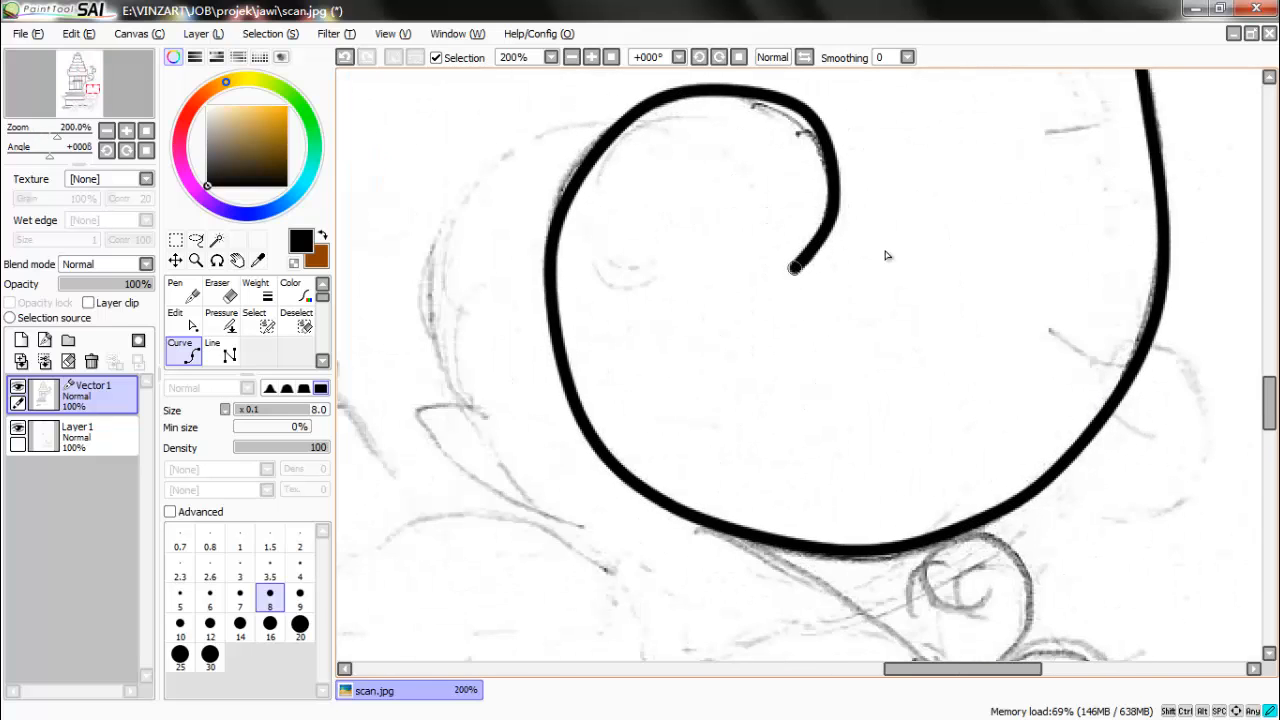
scroll(885, 255, "down", 2)
Trace the small curl at the temple wall's foot from its inner tip over the top and down its left side.
scroll(677, 234, "up", 3)
scroll(737, 280, "down", 2)
scroll(684, 162, "up", 2)
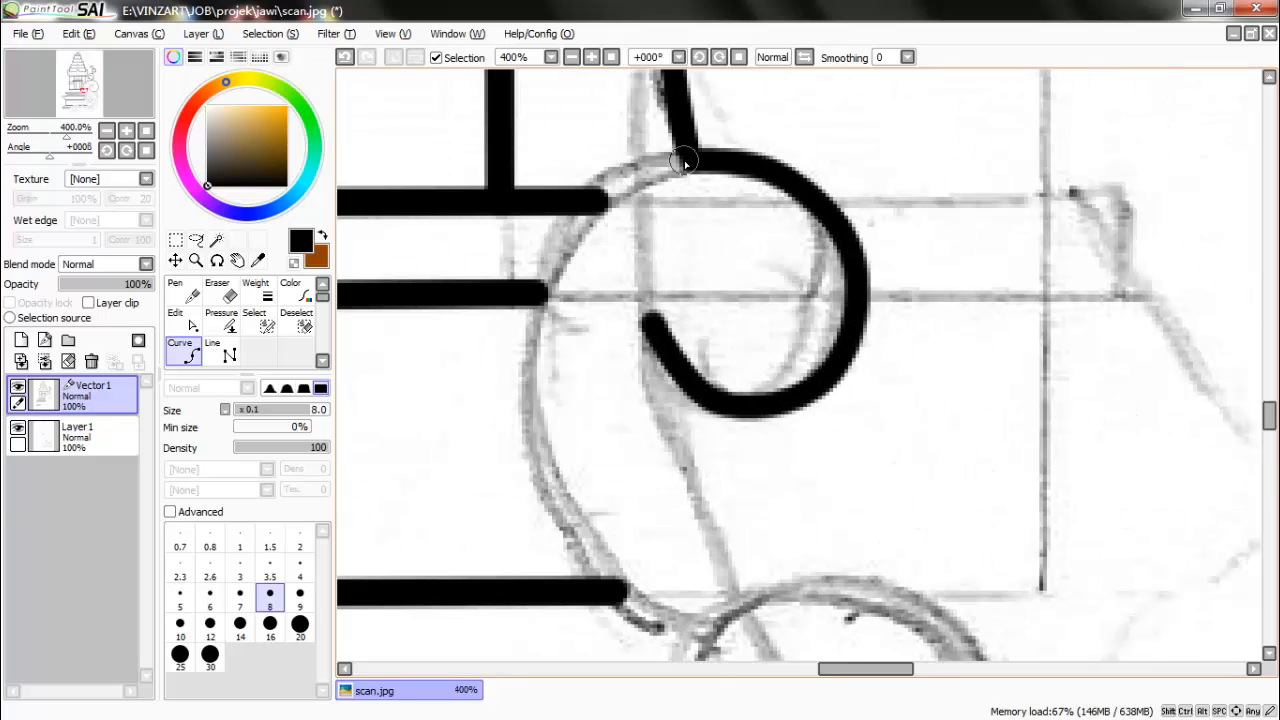
left_click(537, 450)
left_click(625, 603)
double_click(700, 652)
Trace the second small curl beside the base ledges from its inner tip round to its lower end near the flower.
scroll(673, 214, "down", 3)
scroll(740, 460, "up", 3)
left_click(680, 314)
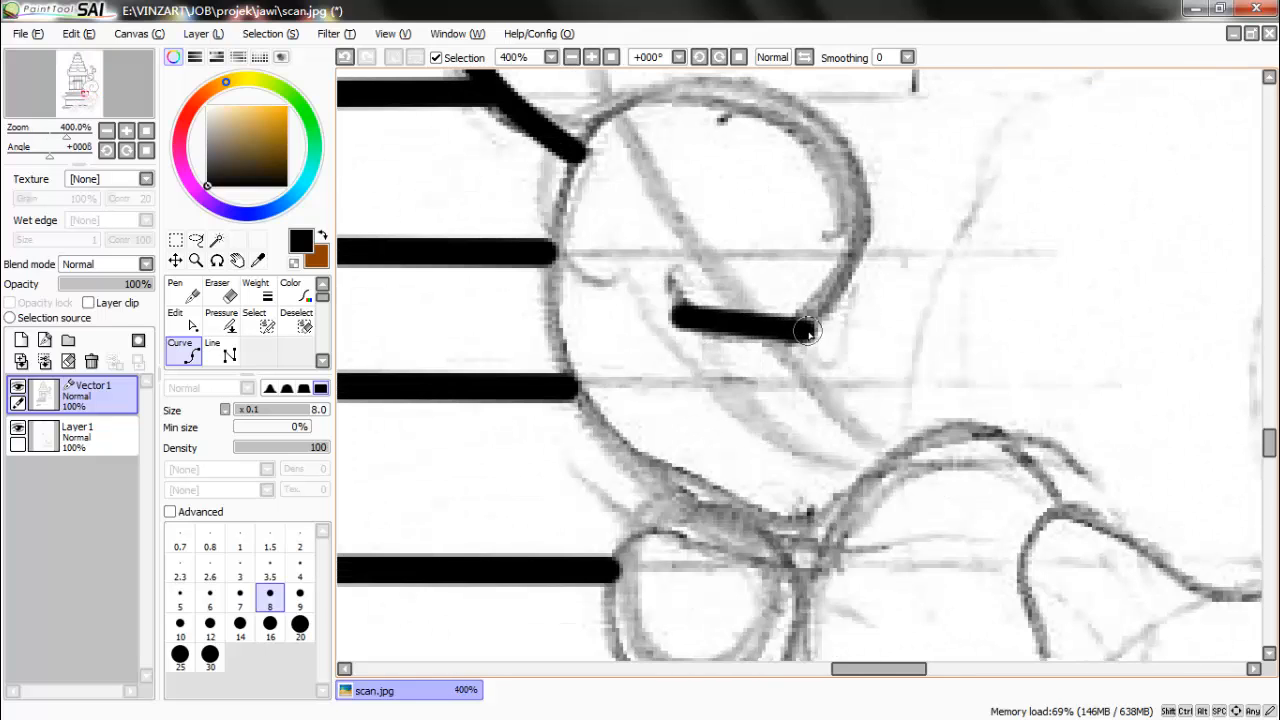
left_click(806, 334)
left_click(845, 172)
scroll(600, 445, "down", 3)
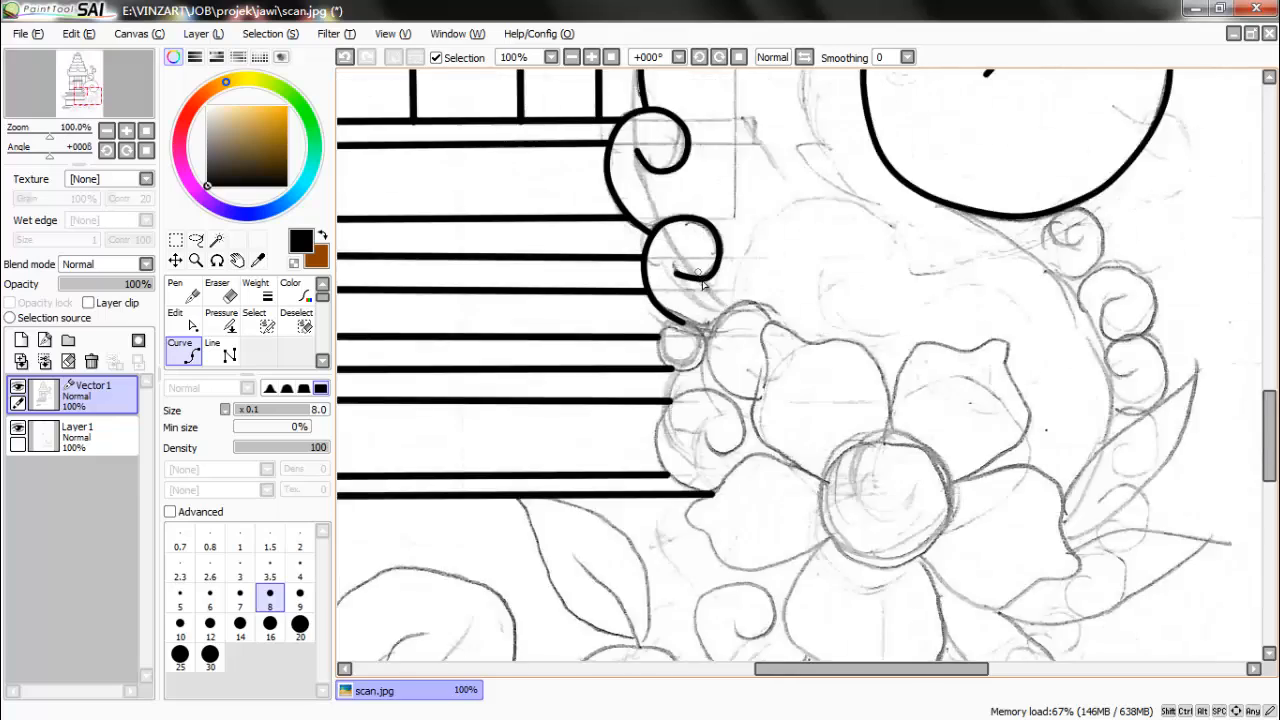
scroll(655, 403, "up", 2)
scroll(764, 255, "down", 3)
Trace the large flower's round centre as a closed circle and adjust its points to round the right side.
scroll(785, 352, "up", 3)
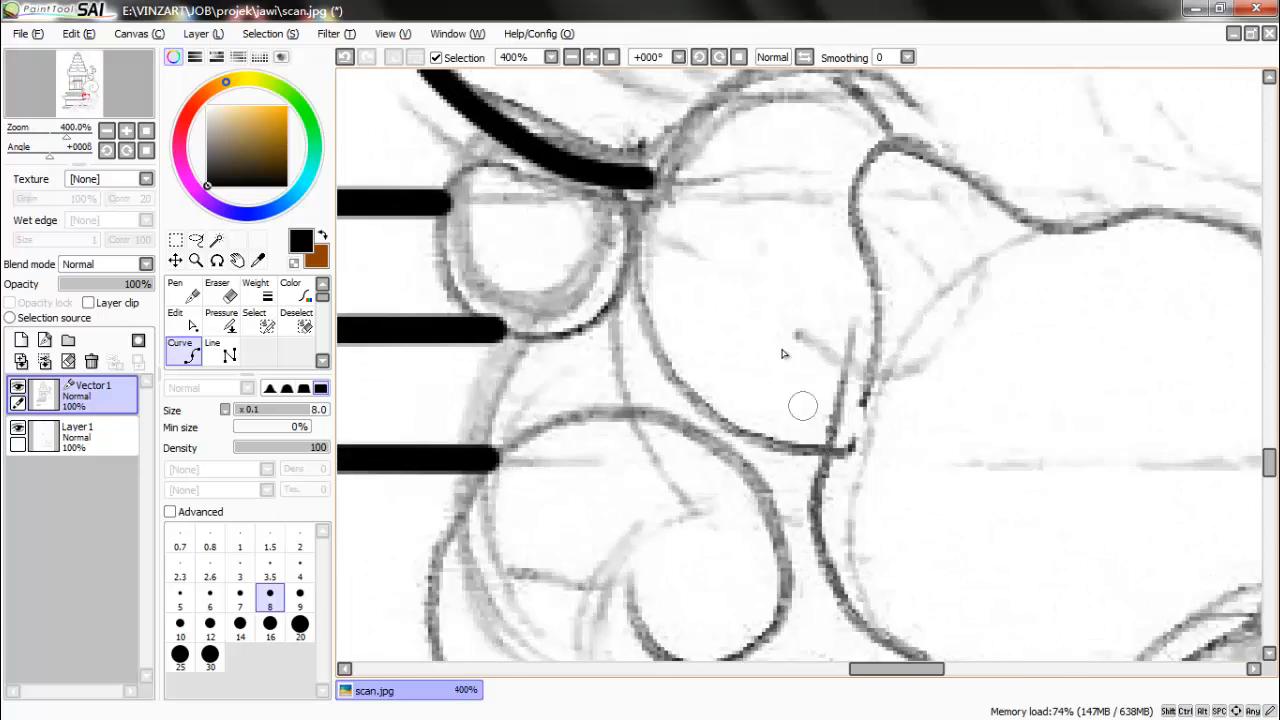
scroll(795, 385, "down", 3)
scroll(740, 540, "up", 3)
left_click(871, 543)
left_click(668, 300)
left_click(733, 133)
scroll(785, 134, "down", 2)
scroll(785, 136, "up", 2)
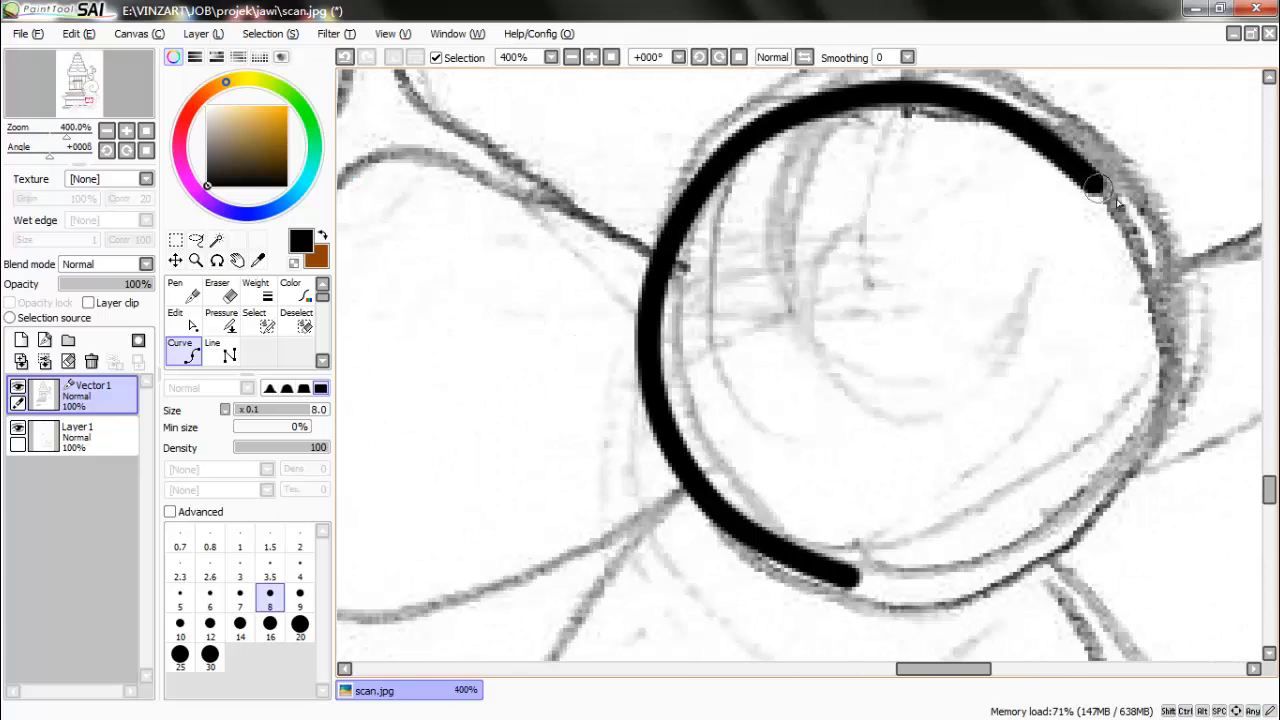
left_click(1062, 543)
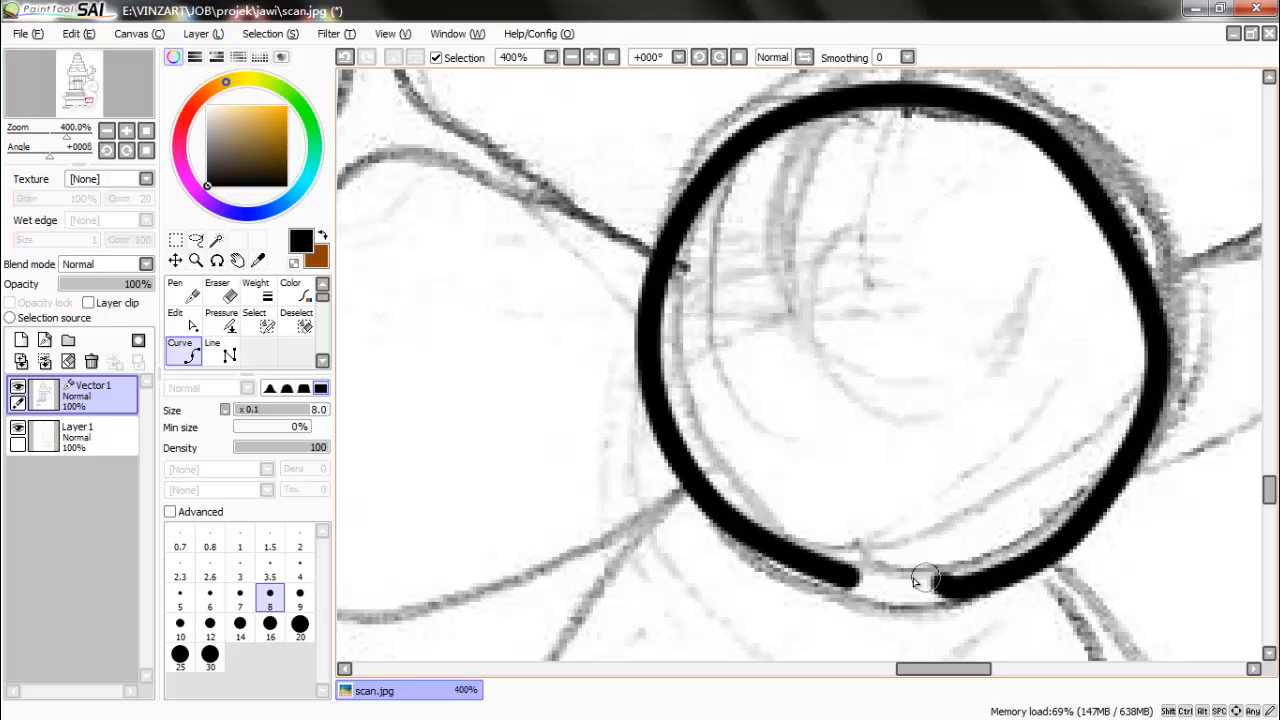
left_click_drag(1135, 448, 1125, 440)
left_click_drag(1068, 160, 1078, 150)
scroll(952, 361, "down", 4)
Outline the large flower's two upper petals, starting and ending each at the centre circle.
scroll(934, 259, "up", 5)
left_click(966, 443)
scroll(964, 428, "down", 3)
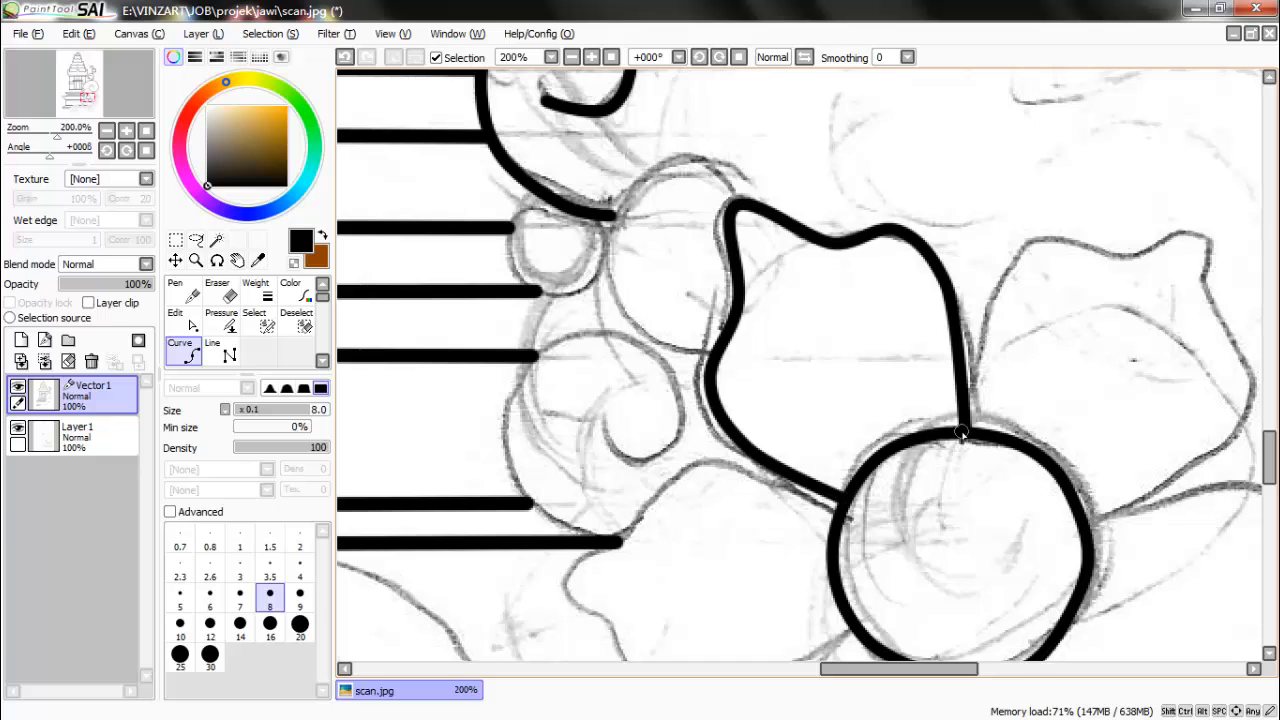
left_click(1202, 235)
left_click(1211, 312)
scroll(1028, 190, "down", 2)
scroll(1178, 282, "up", 2)
left_click(1097, 302)
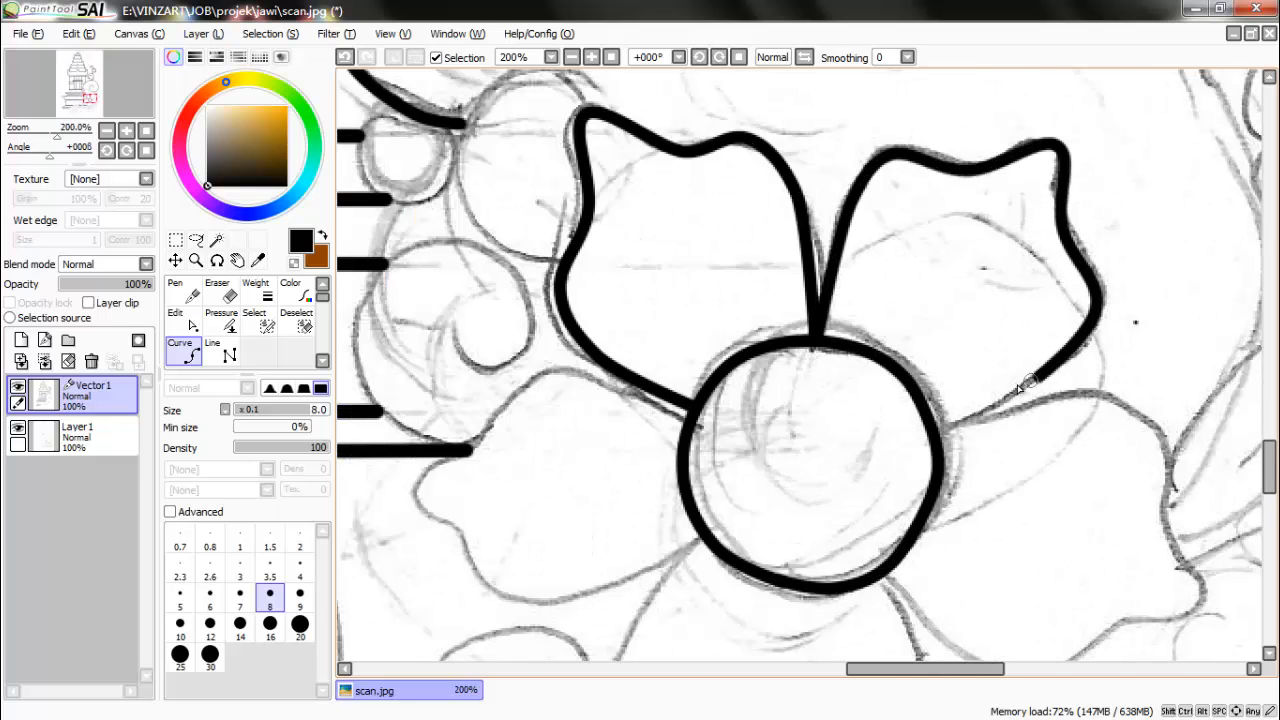
Outline the large flower's right petal from the centre circle around its pointed corner and back to the circle.
left_click(1097, 404)
left_click(1160, 459)
scroll(1160, 459, "down", 4)
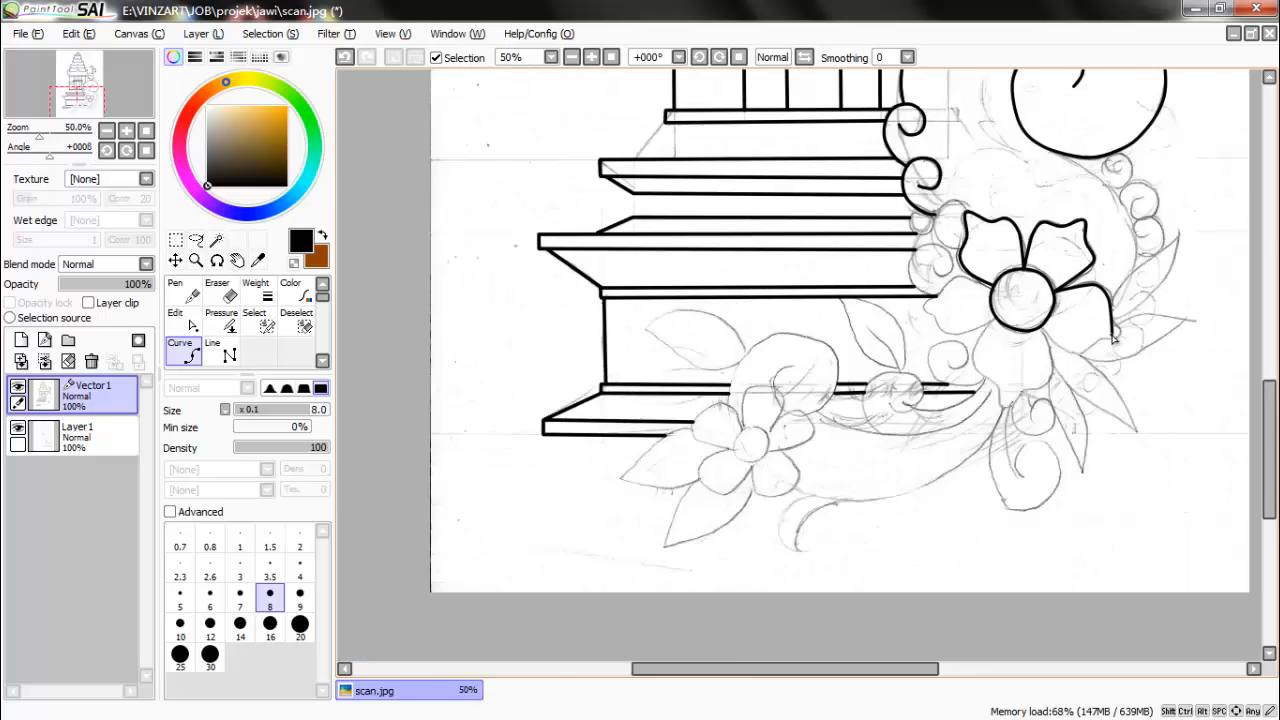
scroll(1115, 315, "up", 5)
left_click(1028, 452)
left_click(932, 523)
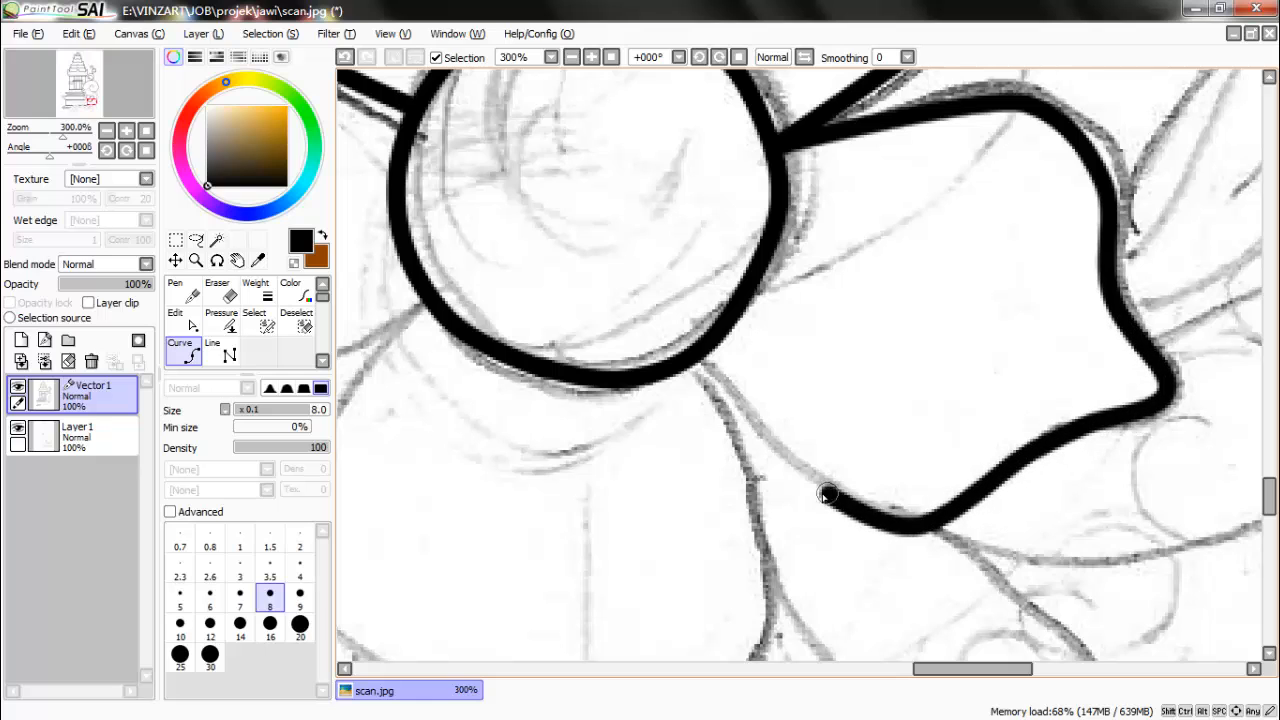
left_click(700, 354)
Outline the large flower's bottom petal around its pointed lower tip and back to the centre circle.
scroll(700, 354, "down", 3)
scroll(697, 452, "up", 2)
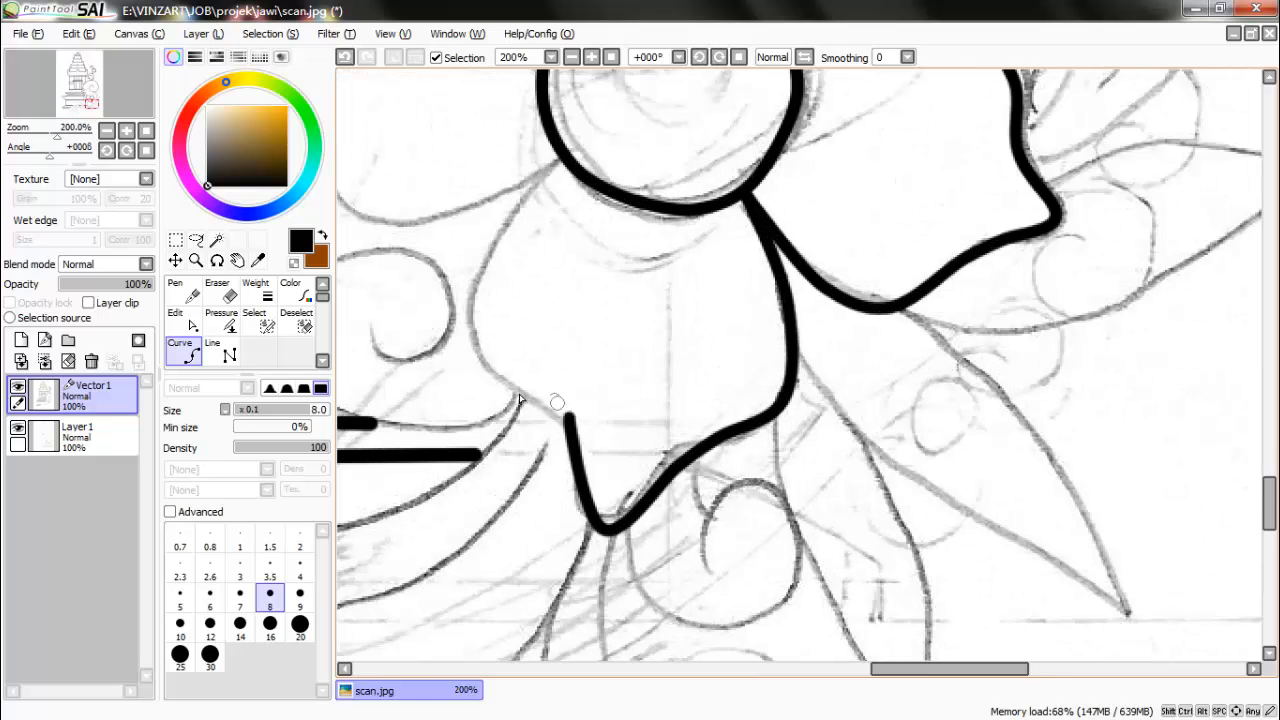
scroll(567, 160, "down", 4)
Outline the large flower's left petal around its pointed tip at the base ledge and back to the centre circle.
scroll(503, 507, "up", 4)
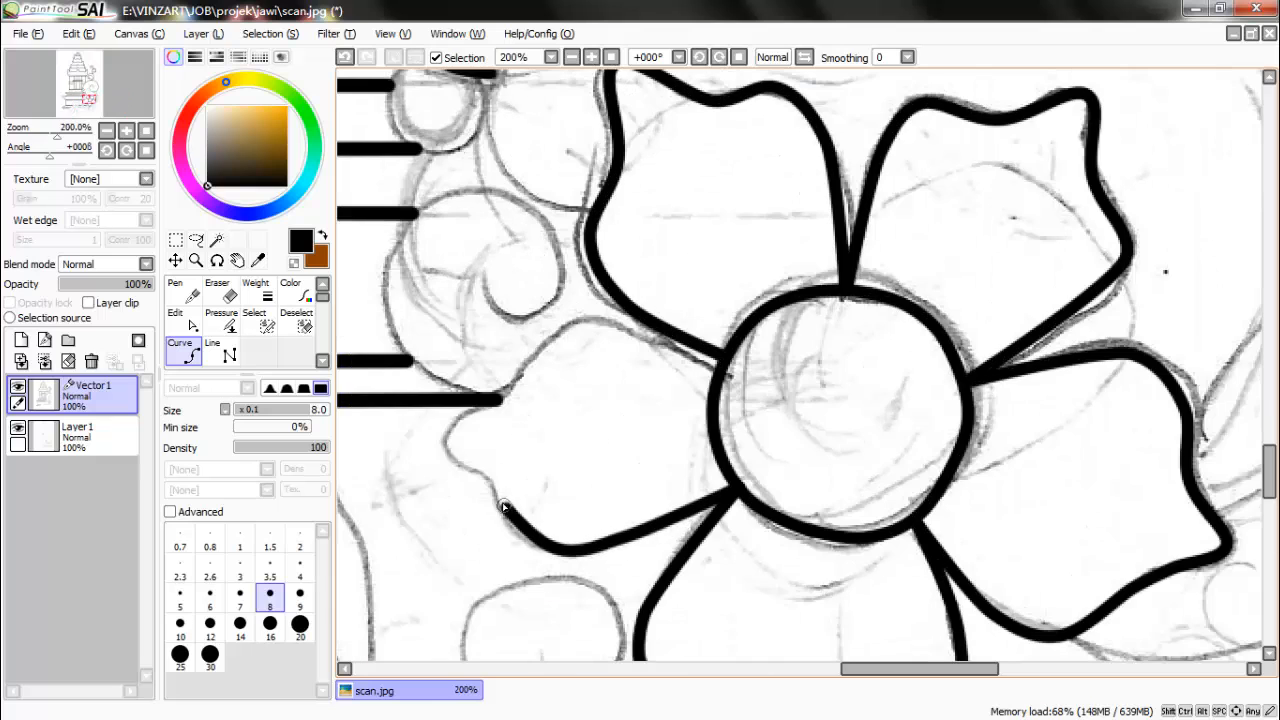
scroll(504, 404, "up", 3)
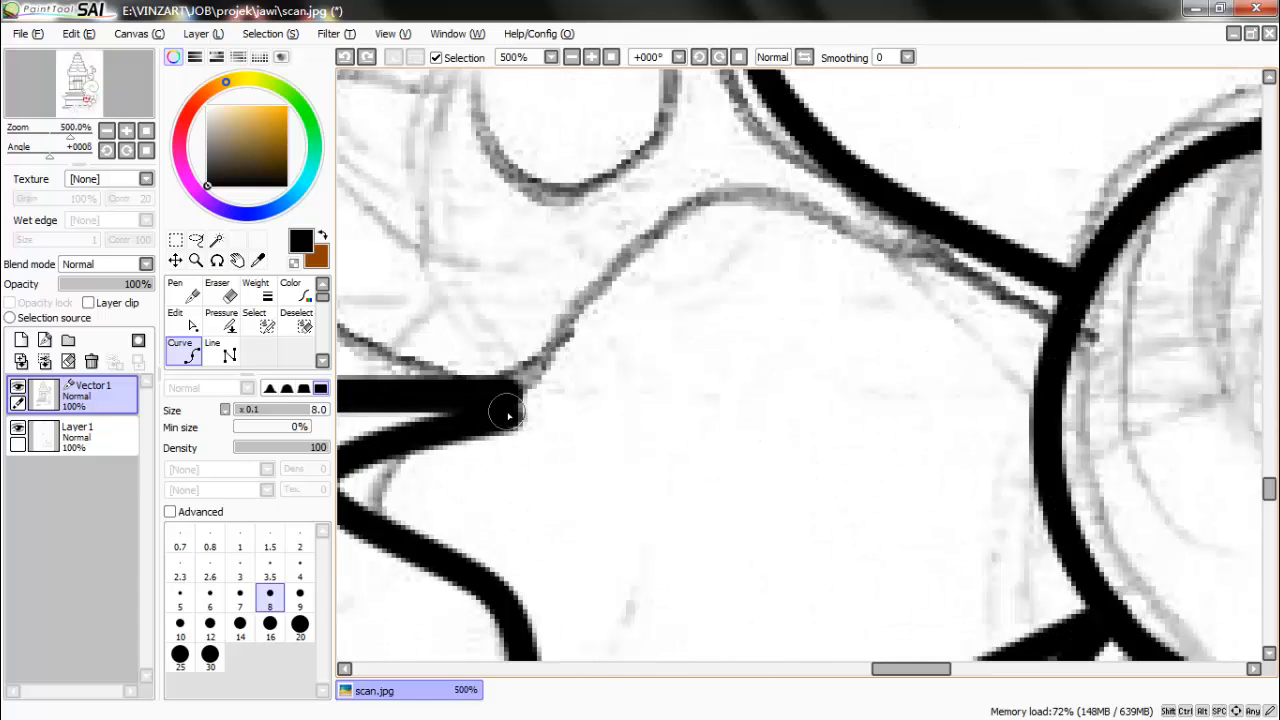
left_click(506, 408)
left_click(651, 229)
left_click(750, 208)
double_click(1074, 296)
Trace the curl above the flower's left petal from the petal's tip up its left side and round to its inner end.
scroll(831, 485, "down", 5)
scroll(780, 405, "up", 4)
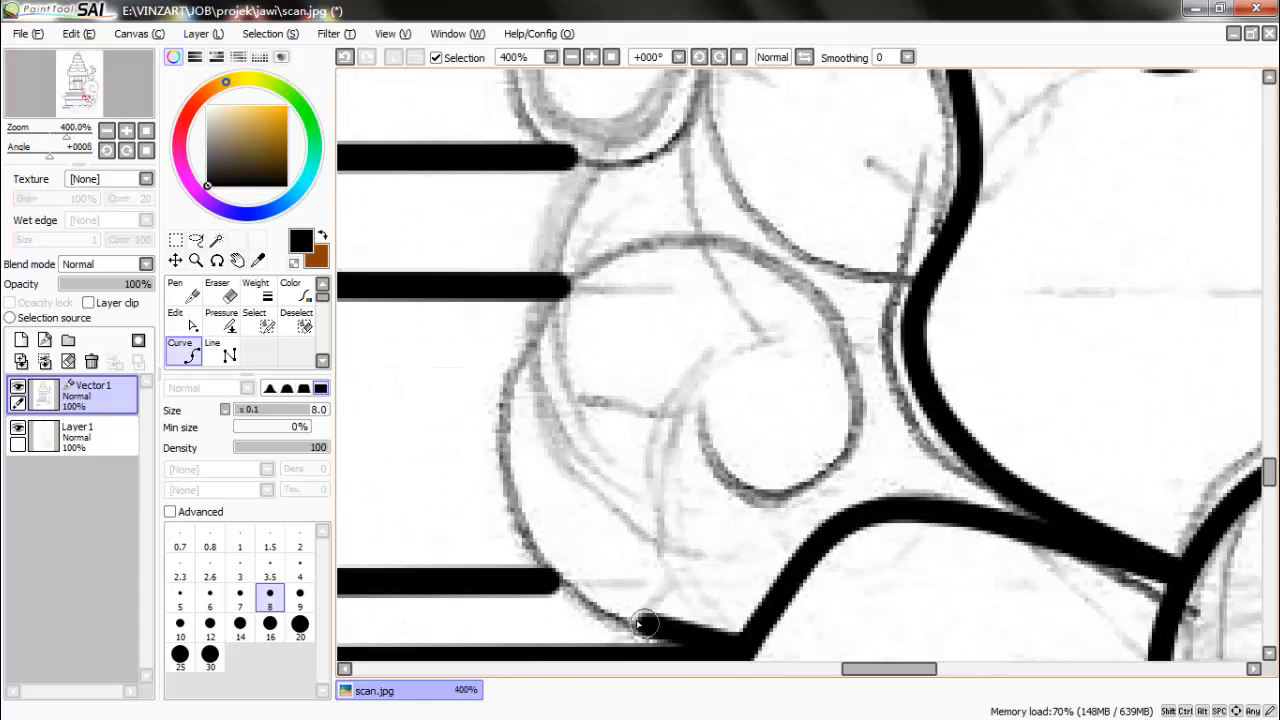
left_click(508, 402)
left_click(612, 268)
left_click(765, 275)
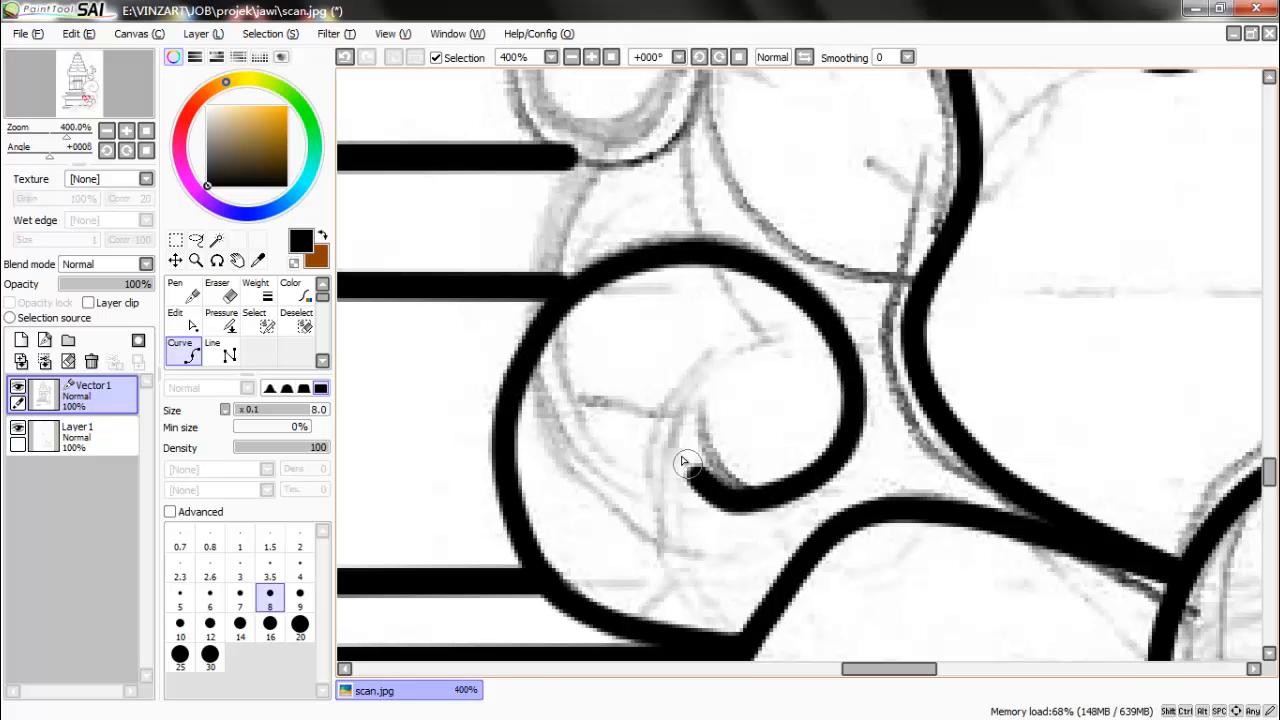
double_click(697, 379)
Outline the rounded lobe beside the upper left petal and the small round bud next to it.
scroll(746, 457, "down", 3)
scroll(746, 305, "up", 2)
left_click(876, 481)
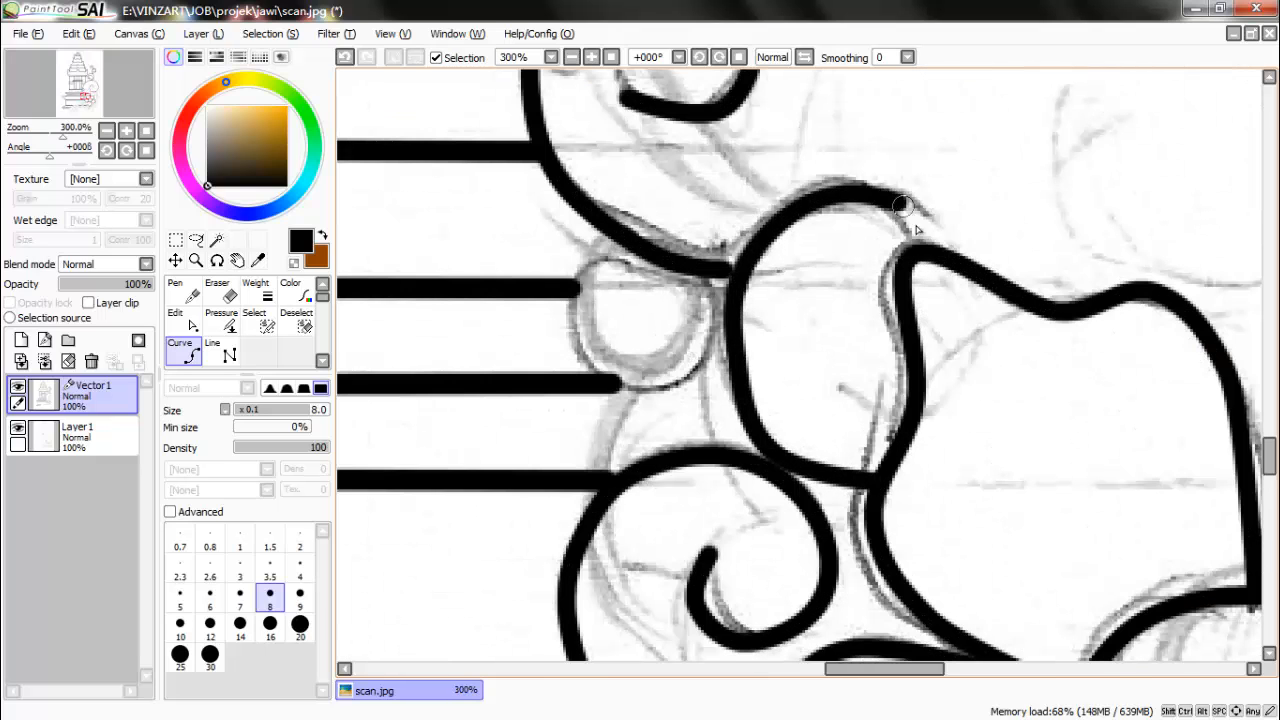
scroll(641, 291, "up", 1)
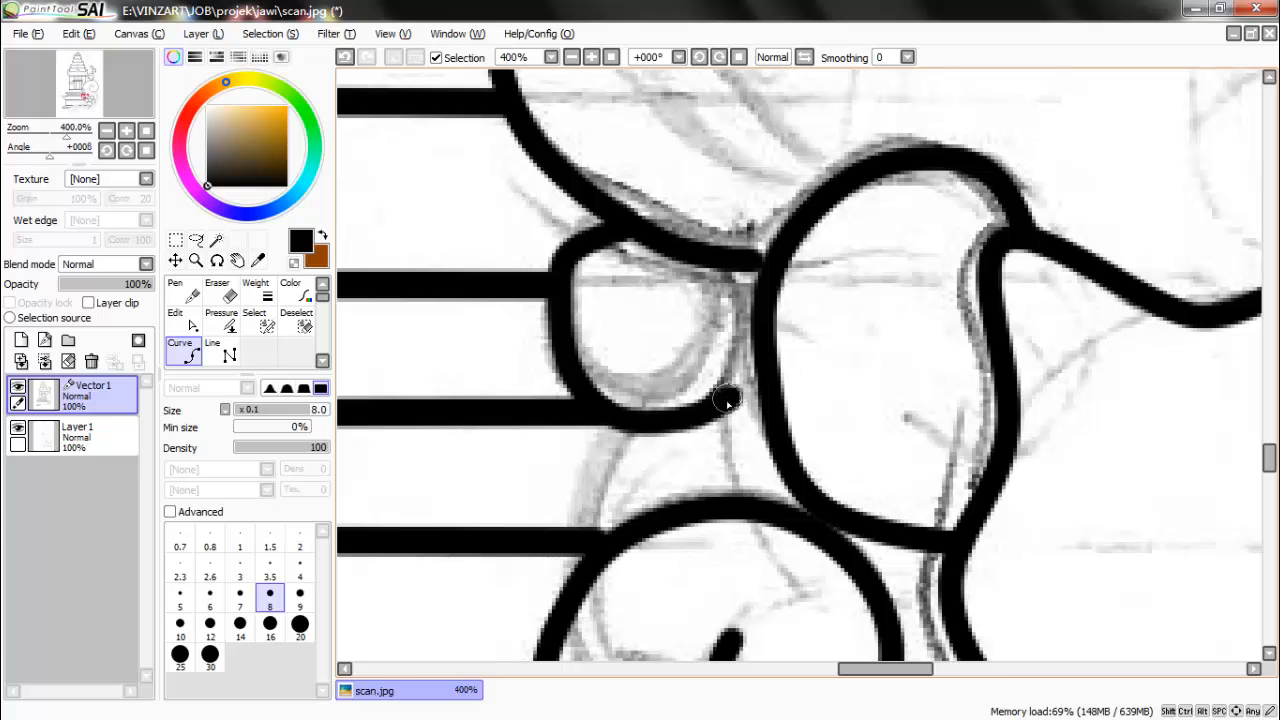
key("ctrl+z")
scroll(750, 268, "down", 3)
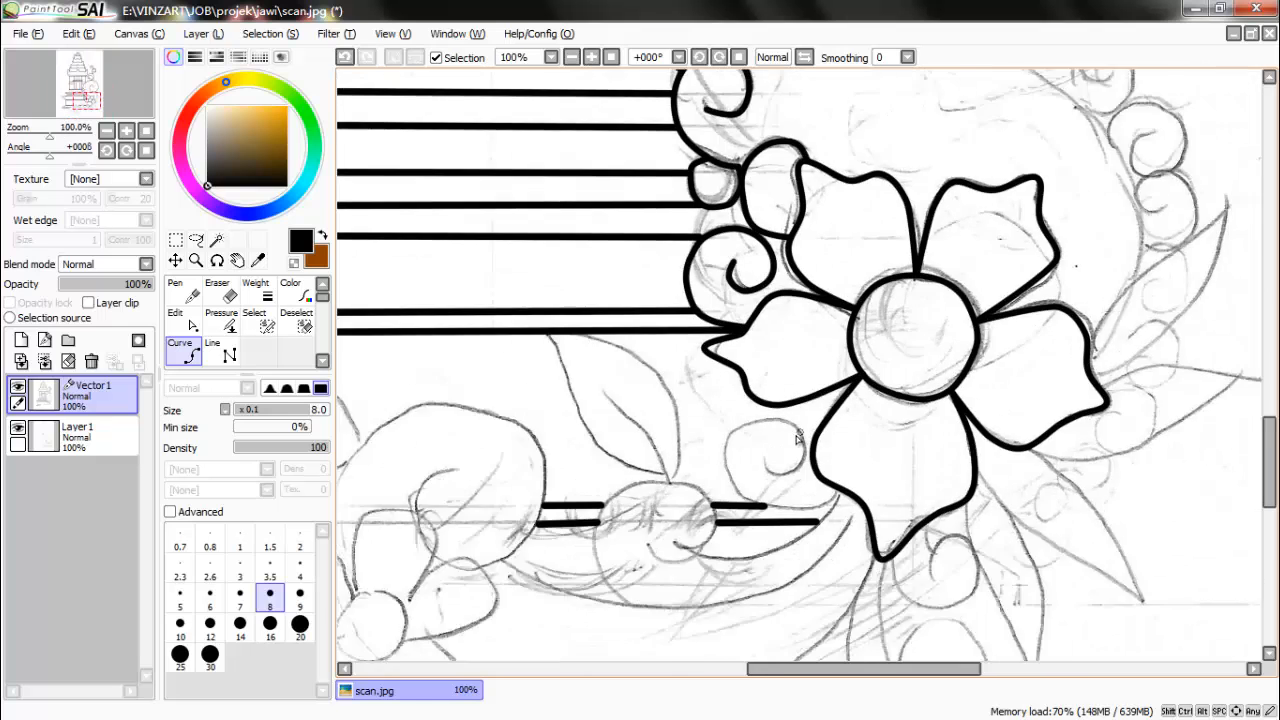
Trace the curl below the left petal from its inner tip to the bottom petal and bridge its narrow gap to that petal.
scroll(790, 437, "up", 3)
left_click(721, 391)
left_click(798, 426)
left_click(872, 382)
left_click(830, 232)
left_click(700, 210)
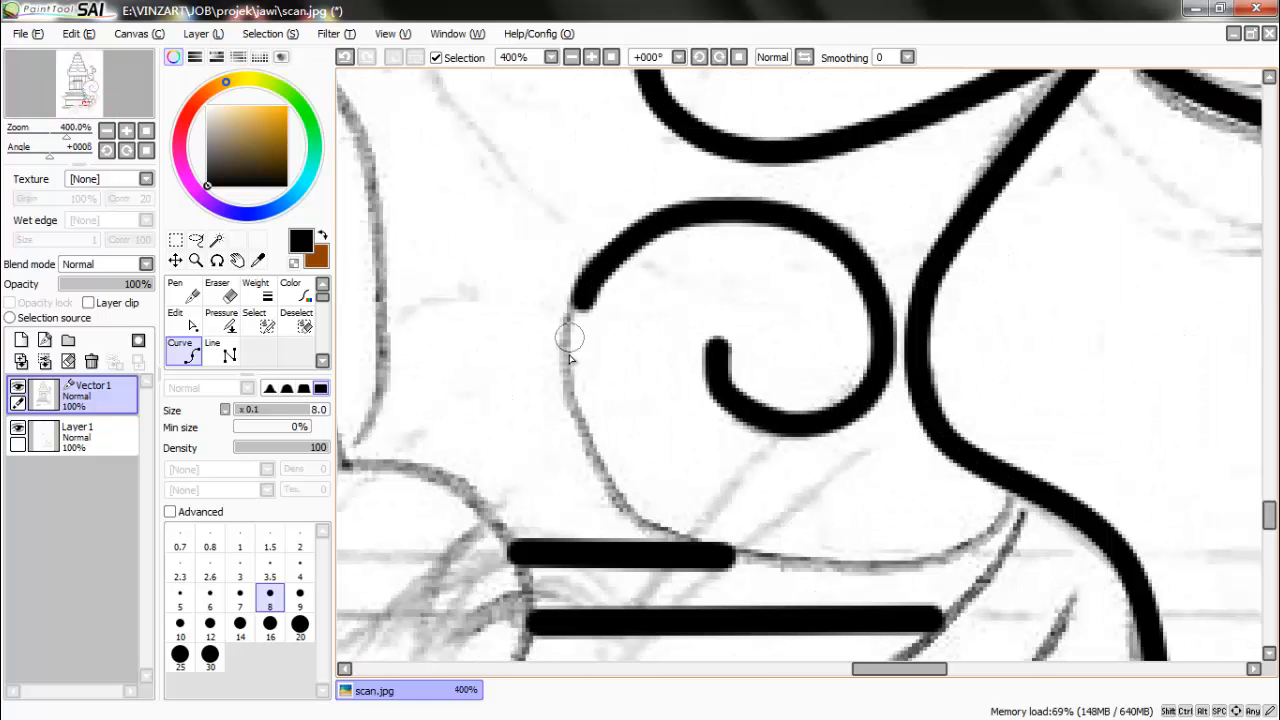
left_click(574, 318)
left_click(612, 474)
left_click(728, 552)
double_click(1014, 501)
scroll(898, 372, "up", 2)
left_click(900, 368)
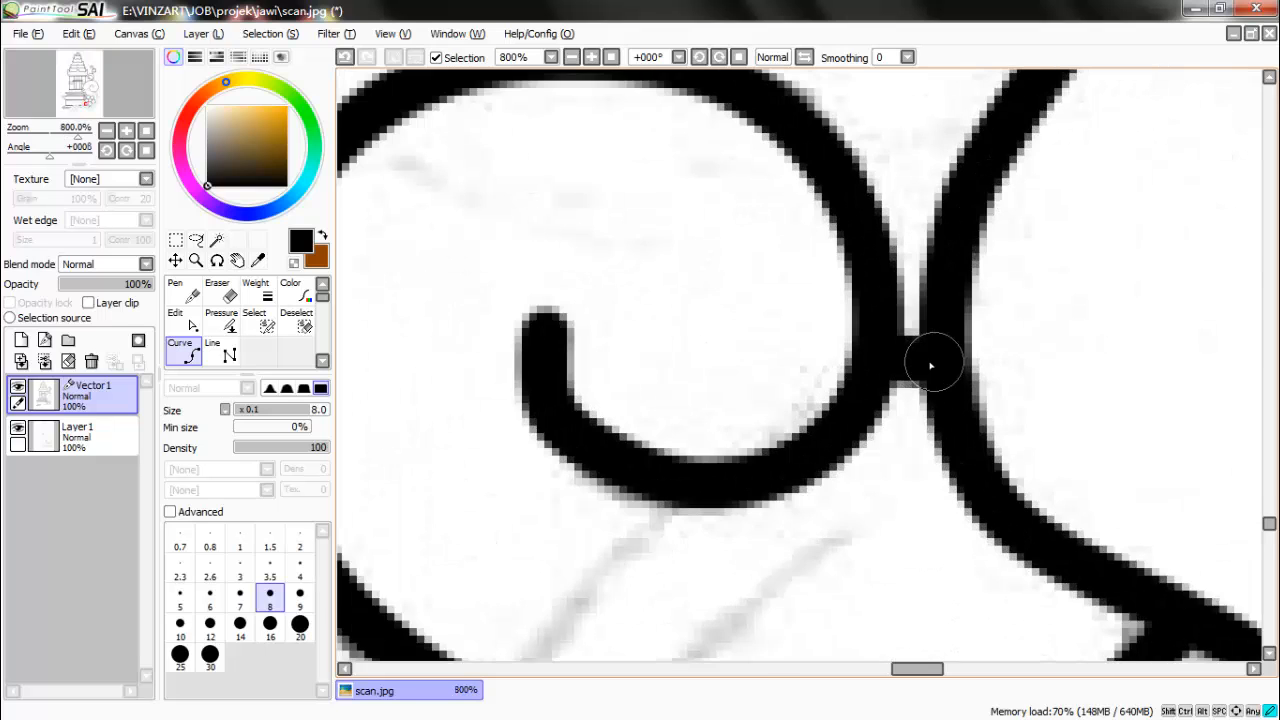
Trace the round scroll across the base ledge from its inner end around its right side to its top.
scroll(931, 366, "down", 5)
scroll(741, 550, "up", 3)
left_click(602, 366)
left_click(614, 434)
left_click(690, 468)
left_click(806, 432)
left_click(860, 304)
left_click(812, 188)
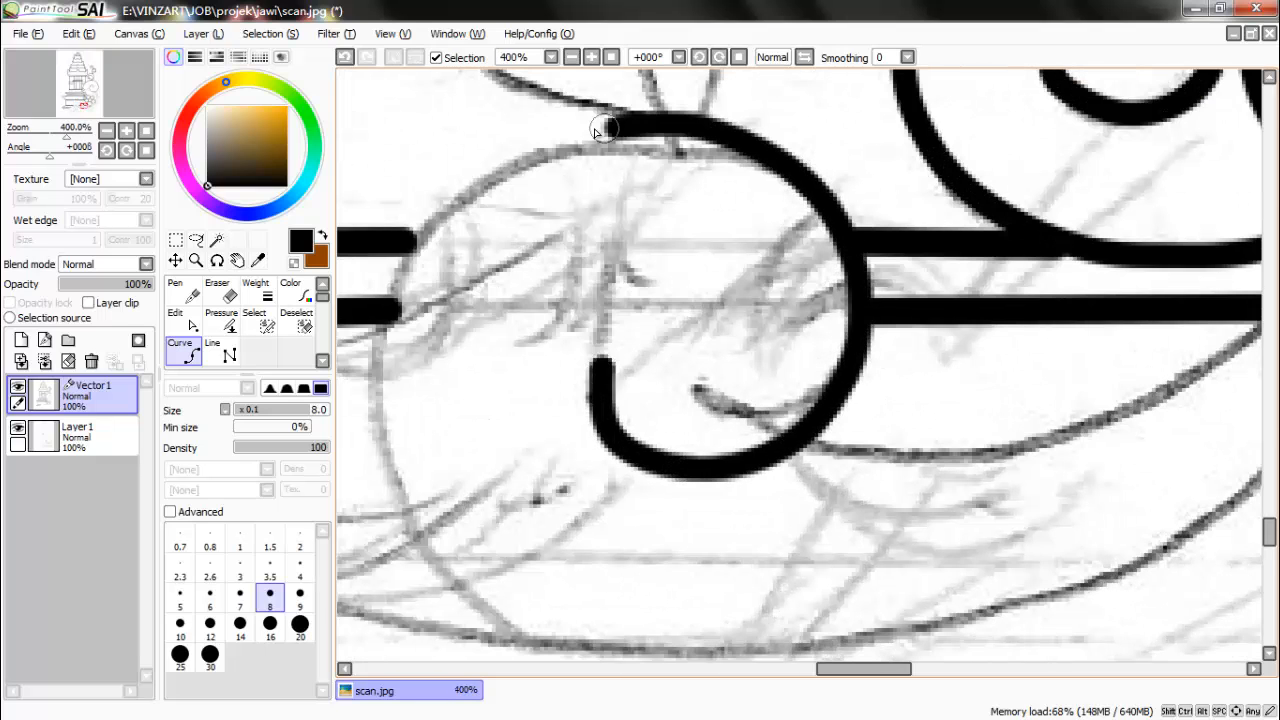
left_click(600, 128)
Continue the round scroll's outline down its left side to its lowest point below the ledge.
left_click(415, 240)
key("ctrl+z")
left_click(389, 390)
key("ctrl+z")
left_click(387, 390)
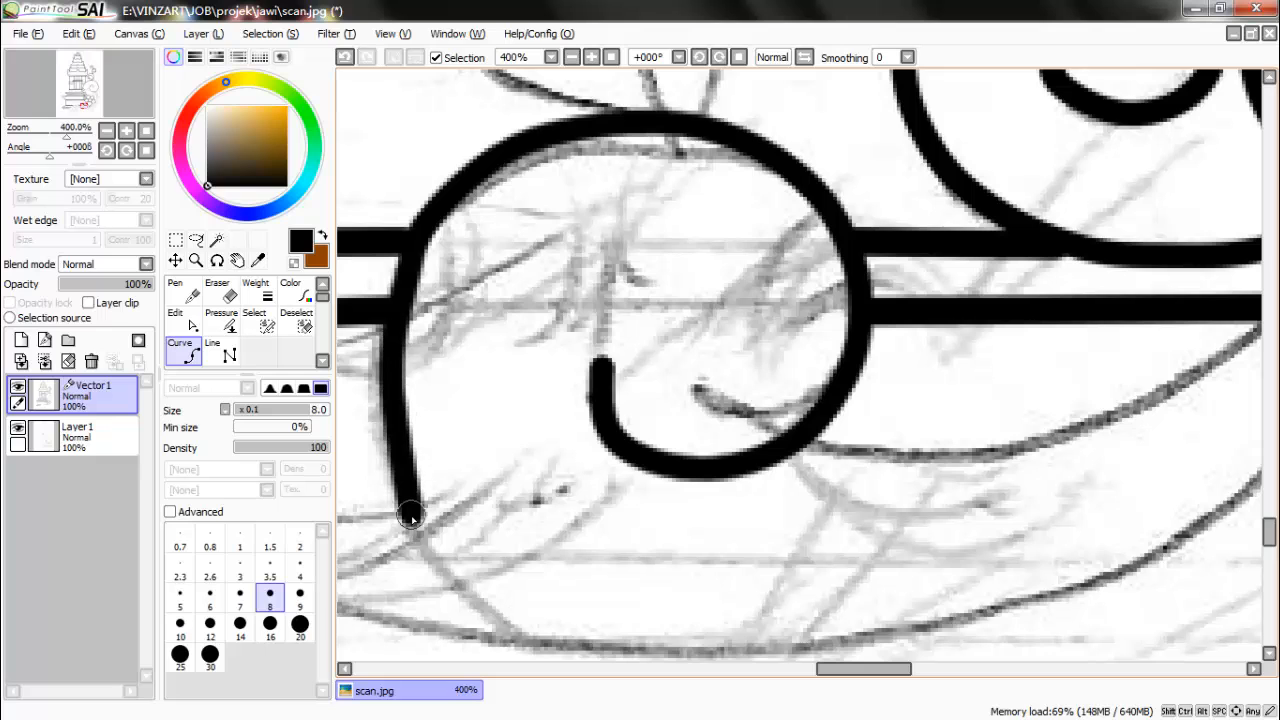
left_click(411, 514)
double_click(534, 643)
Trace the stem's upper edge from the round scroll's right side up to the large flower's bottom petal.
scroll(488, 328, "down", 4)
scroll(571, 353, "up", 4)
left_click(562, 354)
left_click(718, 365)
left_click(855, 335)
left_click(998, 256)
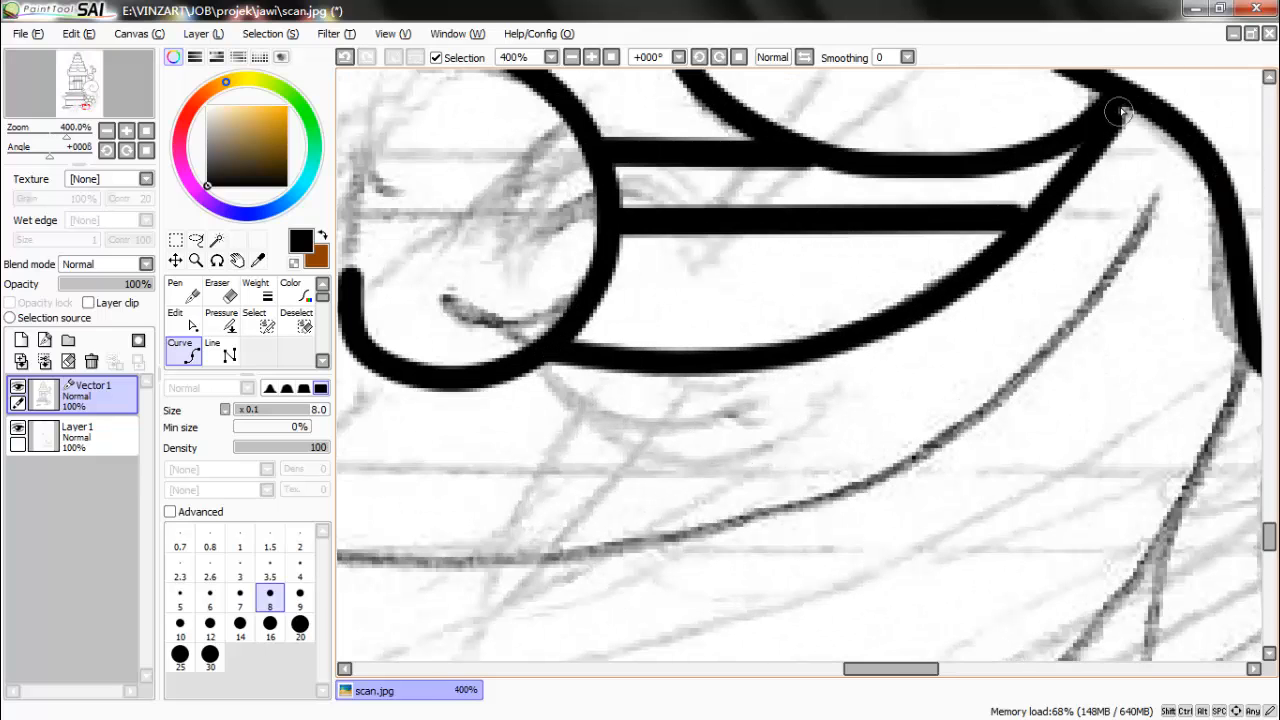
double_click(1121, 104)
Trace the stem's lower edge from the large flower's bottom petal under the round scroll and on to the larger sketched scroll.
left_click(1159, 191)
key("ctrl+z")
scroll(1159, 193, "down", 1)
left_click(1160, 175)
left_click(951, 411)
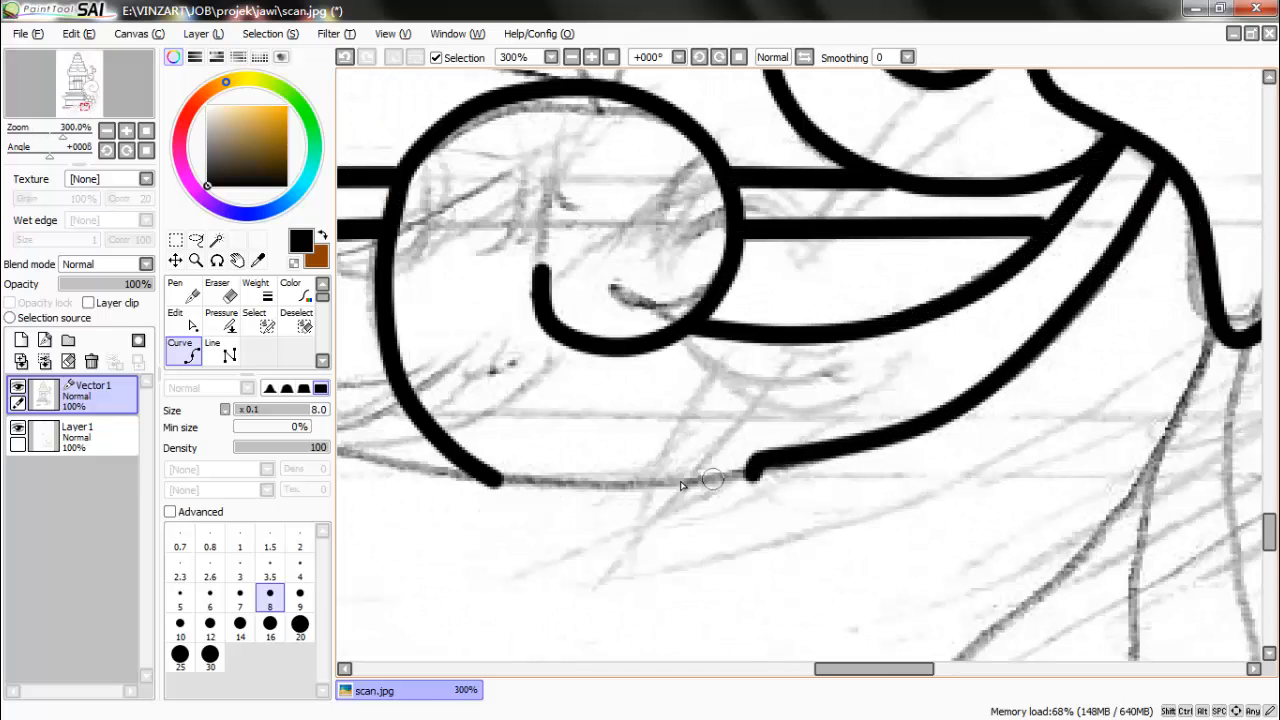
left_click(751, 474)
left_click(490, 480)
scroll(723, 419, "down", 4)
scroll(573, 423, "up", 4)
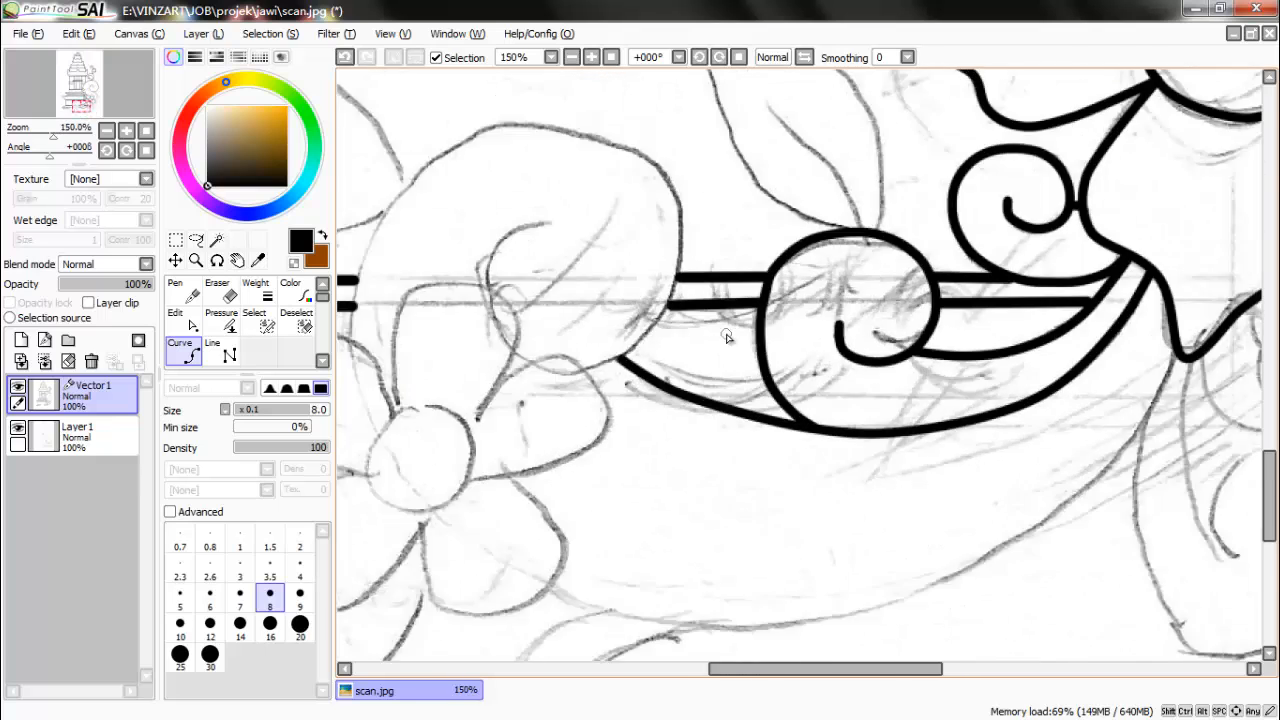
Outline the centre circle of the smaller flower.
left_click(655, 414)
left_click(570, 518)
left_click(460, 474)
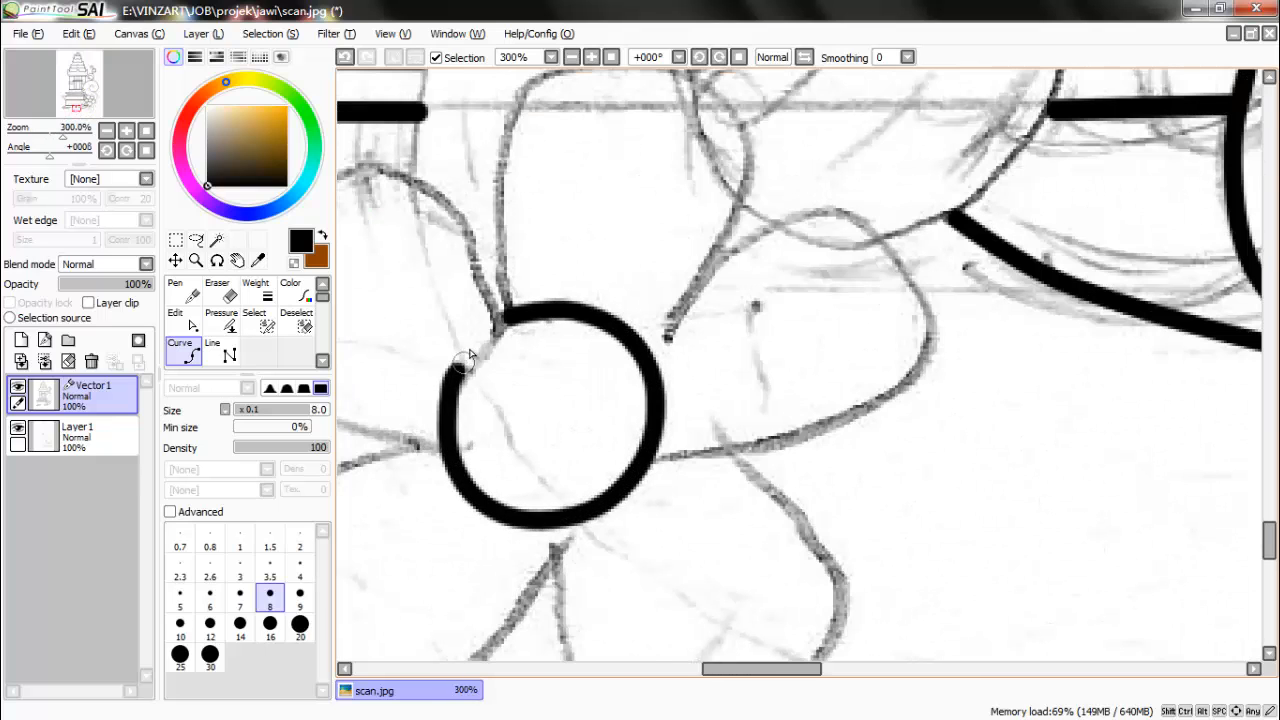
left_click(510, 318)
Outline the smaller flower's top petal from the centre circle around its pointed tip and back to the circle.
scroll(510, 318, "down", 2)
scroll(503, 268, "up", 2)
left_click(502, 172)
left_click(662, 85)
scroll(700, 160, "down", 1)
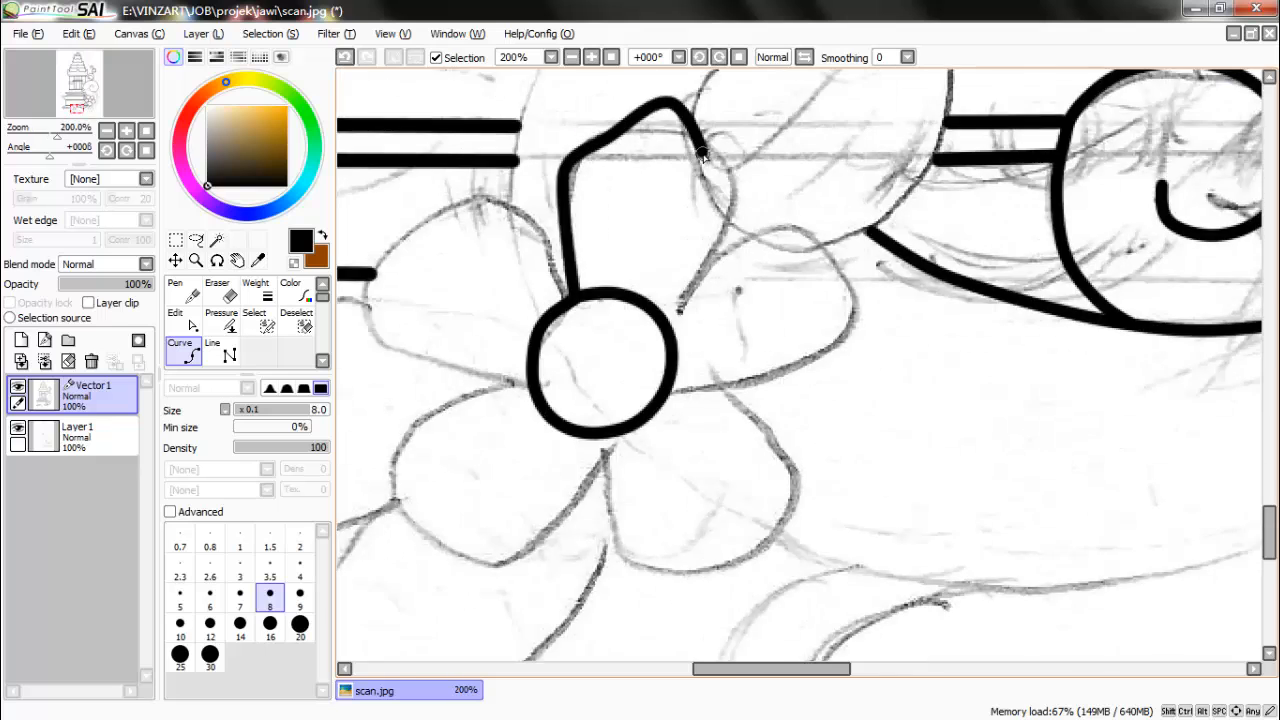
scroll(703, 159, "up", 2)
left_click(703, 159)
double_click(624, 476)
Outline the smaller flower's right petal with a wavy outer edge, closing it at the centre circle.
left_click(627, 474)
left_click(808, 341)
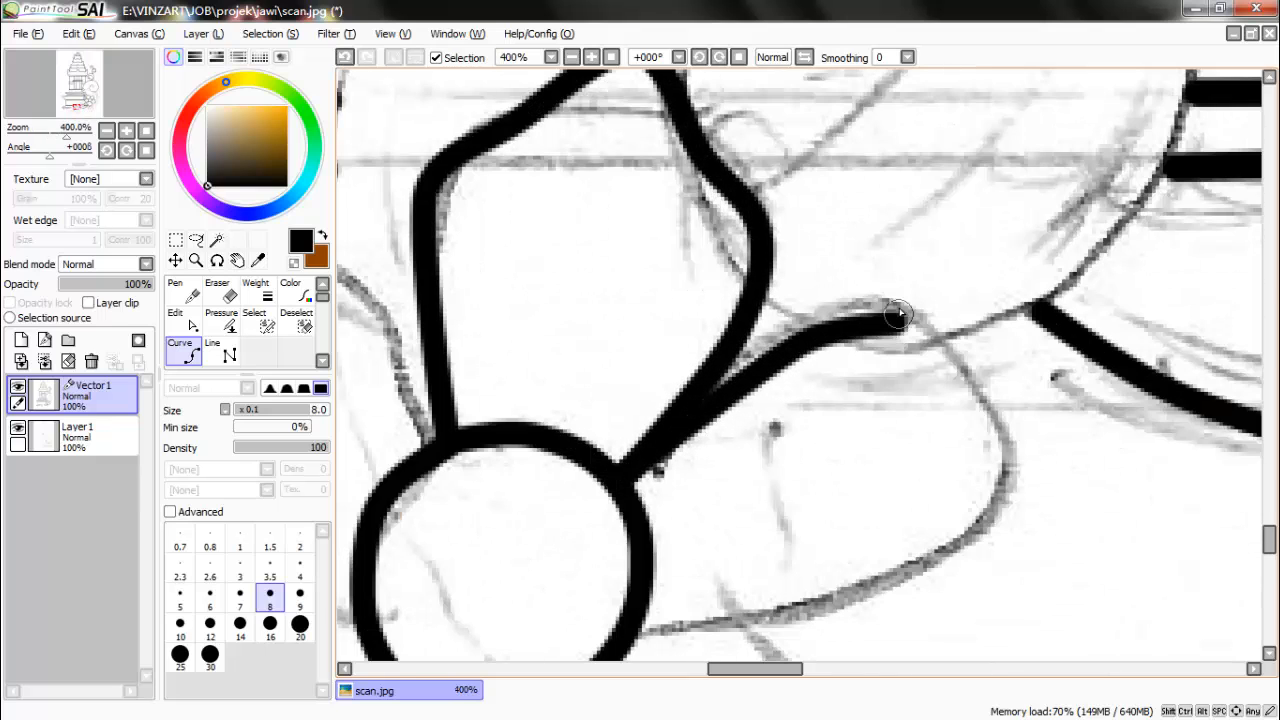
left_click(890, 306)
left_click(968, 382)
left_click(1052, 412)
left_click(1006, 500)
left_click(986, 616)
scroll(986, 614, "down", 2)
scroll(790, 550, "up", 1)
left_click_drag(784, 557, 851, 223)
double_click(752, 216)
Outline the smaller flower's lower right petal around its pointed tip and back to the base of the centre circle.
left_click(755, 218)
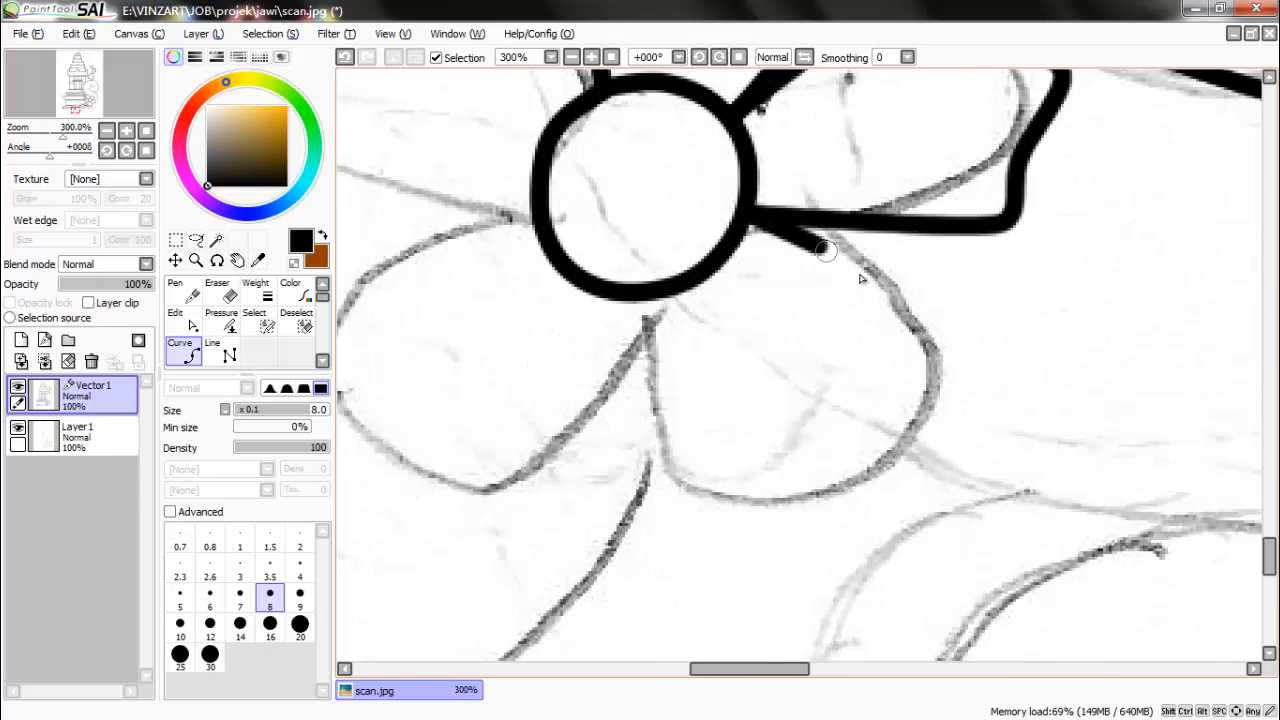
left_click(916, 349)
left_click(836, 553)
left_click(772, 502)
left_click(694, 497)
double_click(650, 300)
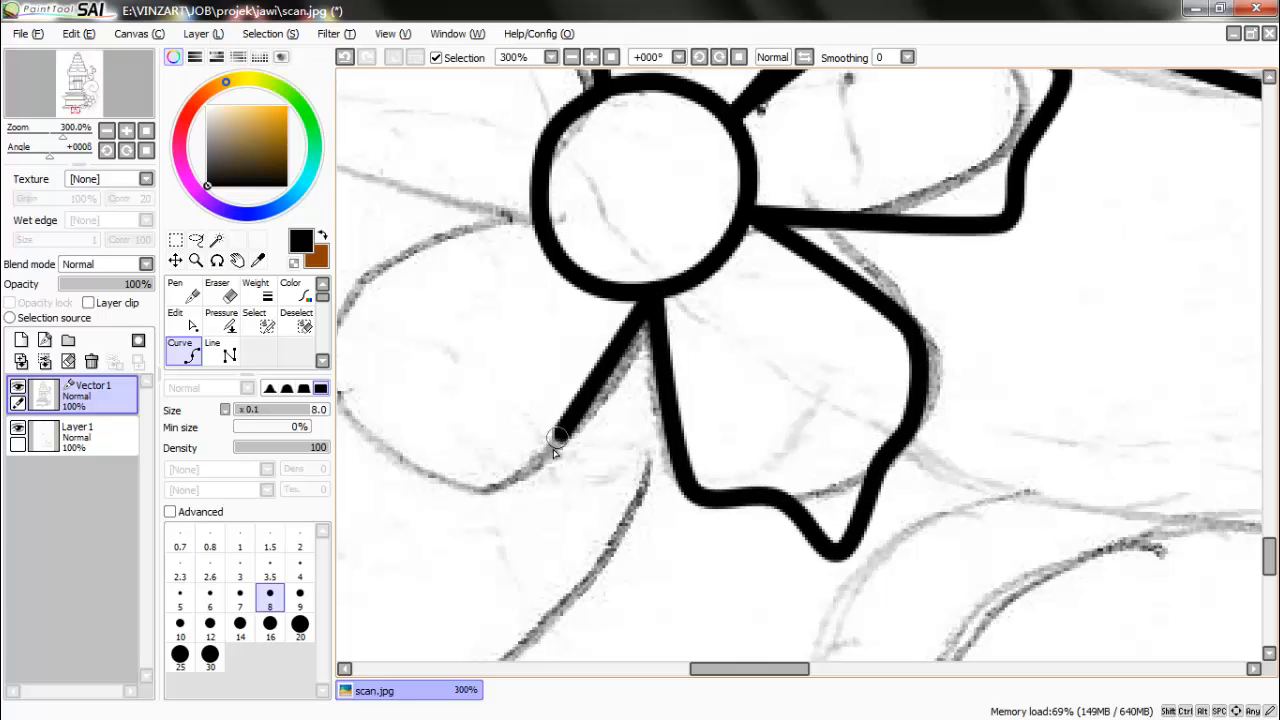
Outline the smaller flower's lower left petal from the base of the centre circle around its tip to the circle's left side.
left_click(556, 451)
scroll(745, 297, "down", 2)
scroll(640, 317, "up", 1)
left_click(613, 394)
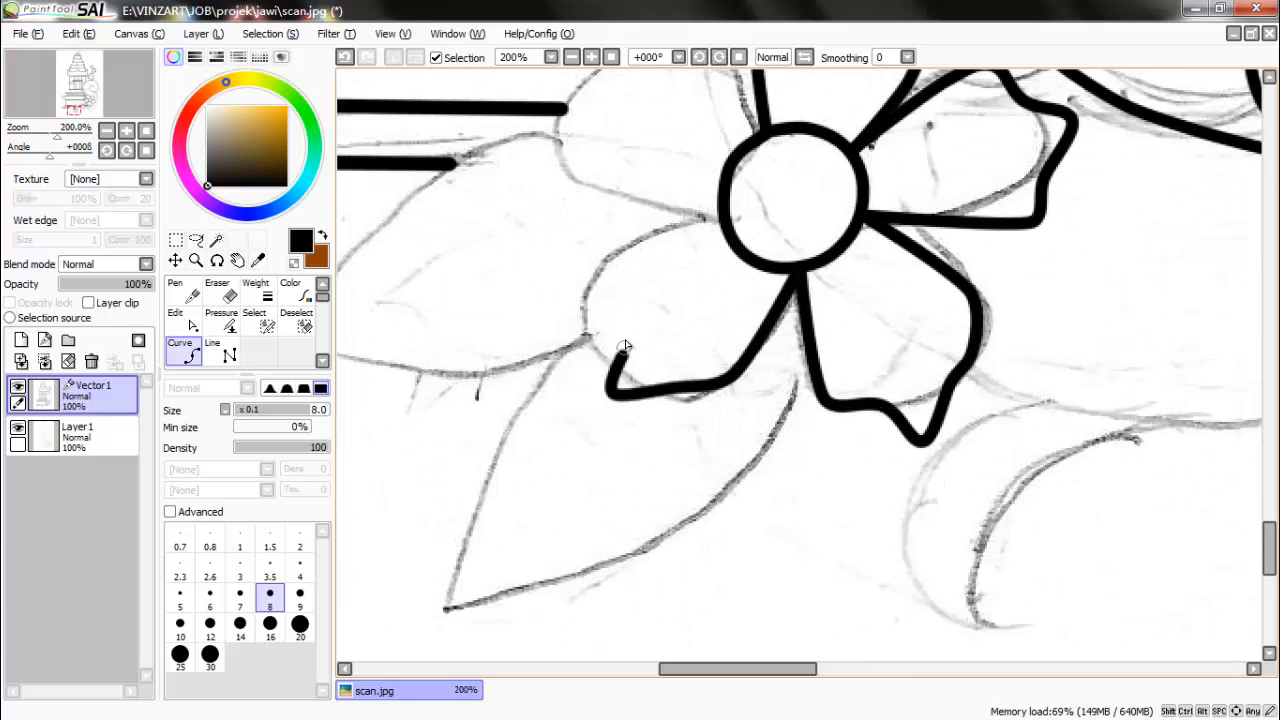
left_click(602, 187)
Outline the smaller flower's upper left petal and close it at the centre circle.
scroll(602, 187, "down", 2)
scroll(585, 106, "up", 3)
left_click(565, 190)
left_click(670, 166)
left_click(757, 117)
double_click(880, 263)
Trace the large scroll's inner curl down to the smaller flower's top petal and bridge the gap between the top and right petals.
scroll(882, 264, "down", 2)
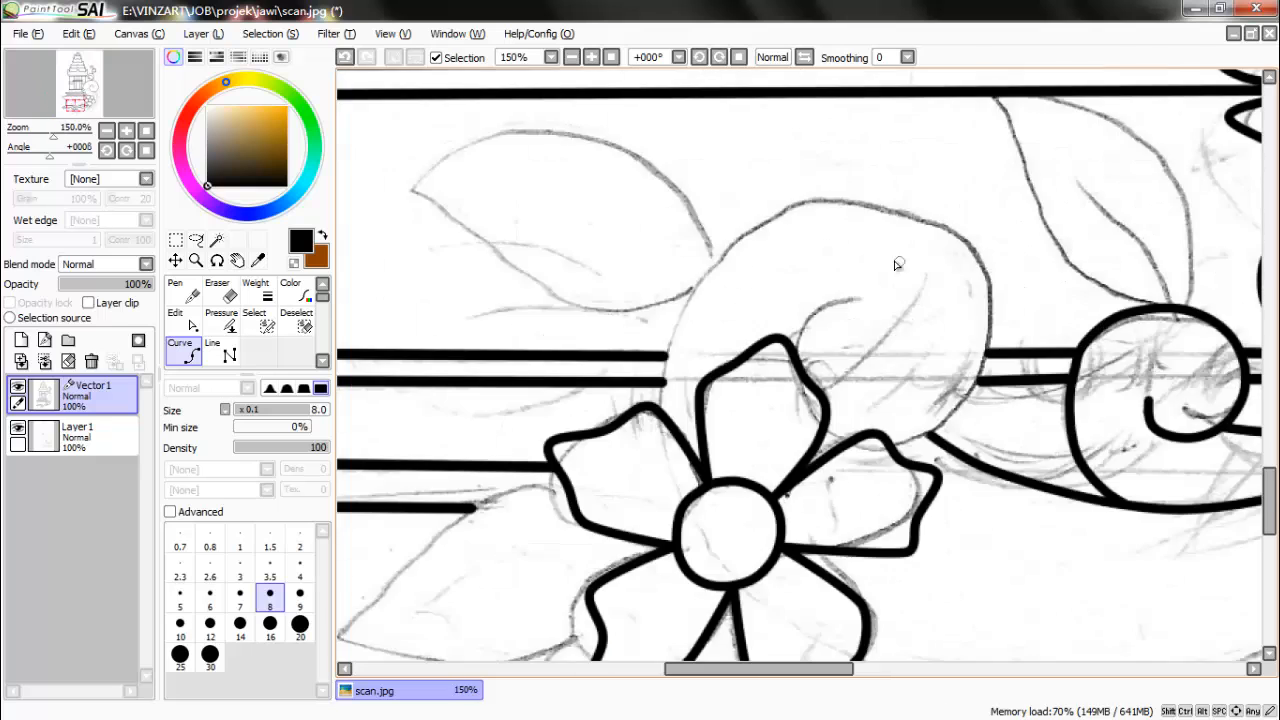
scroll(862, 290, "up", 2)
left_click(863, 292)
left_click(735, 416)
scroll(735, 416, "up", 1)
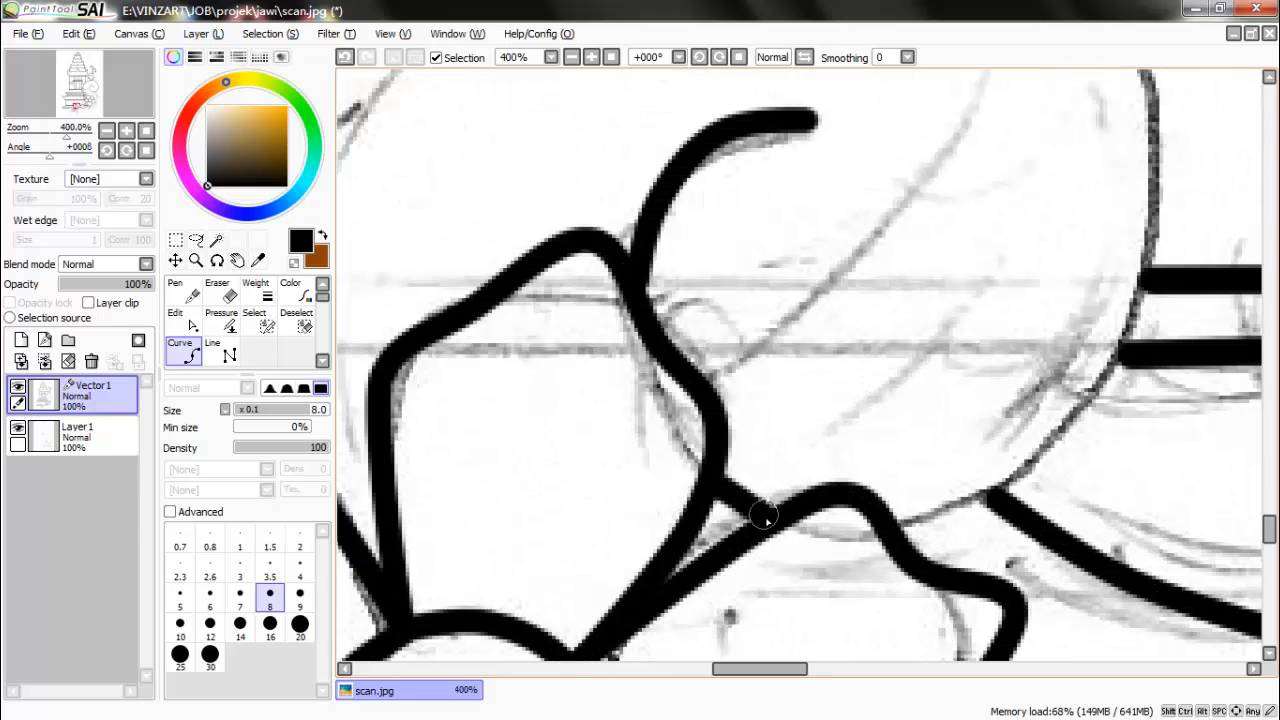
Trace the large scroll's outer edge from the smaller flower's right petal up its right side.
left_click(972, 505)
left_click(1045, 458)
left_click(1120, 362)
left_click(1153, 232)
left_click(1157, 116)
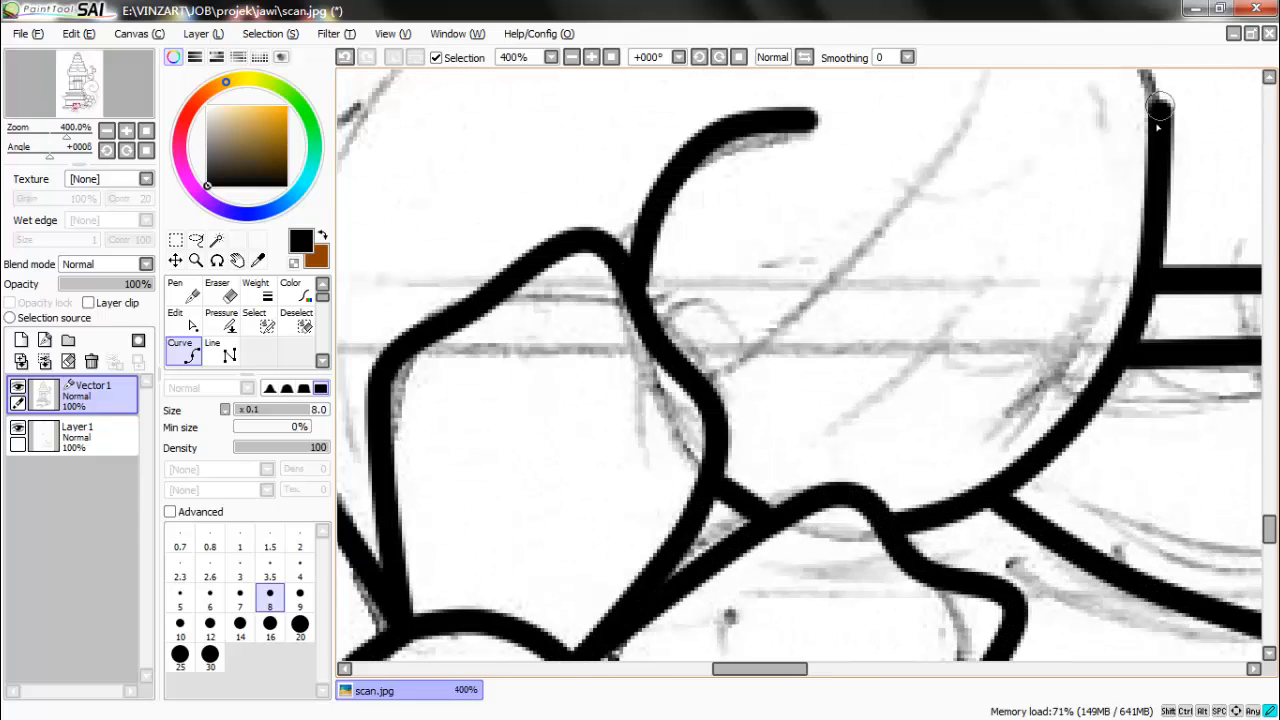
Carry the large scroll's outer edge over its top and down its left side to the smaller flower's upper left petal.
left_click_drag(1157, 118, 1122, 388)
left_click(1038, 226)
left_click(783, 152)
left_click(580, 163)
left_click(400, 272)
left_click_drag(400, 272, 567, 214)
scroll(567, 214, "down", 2)
scroll(493, 251, "up", 1)
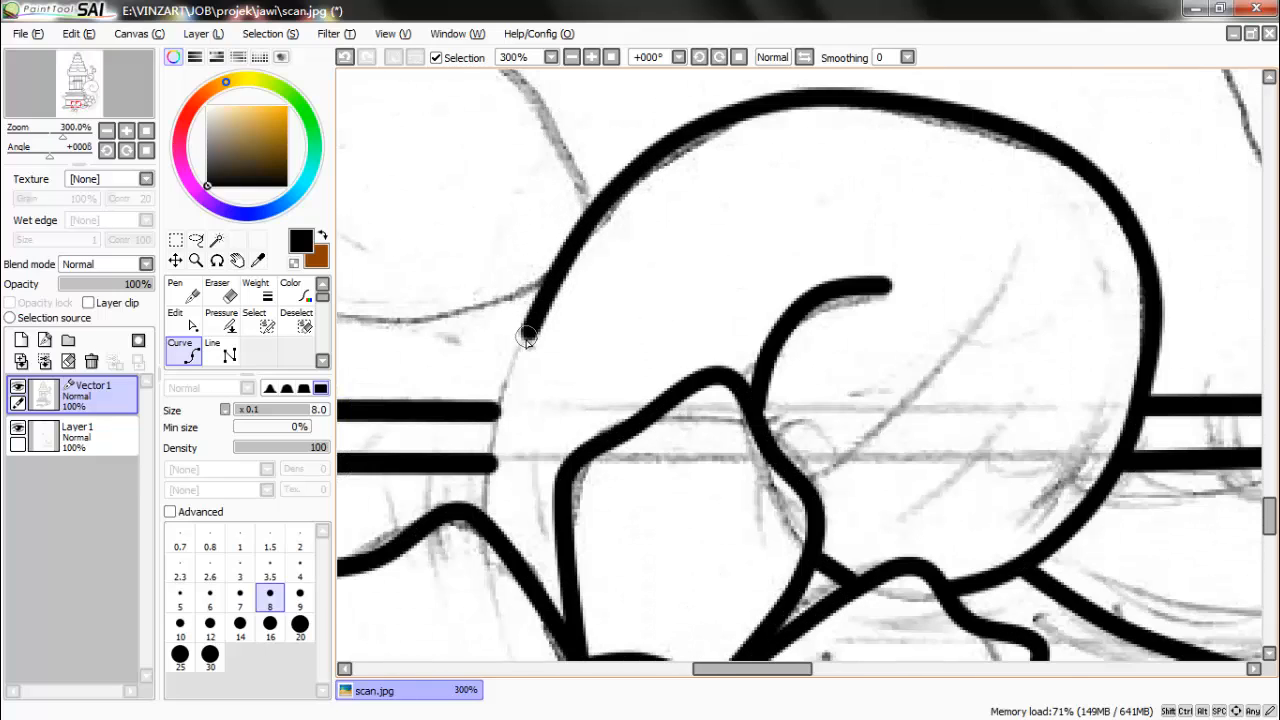
left_click(530, 339)
double_click(489, 524)
Start the long vine's lower edge at the smaller flower's lower right petal, redoing the point near its lowest part.
scroll(685, 251, "down", 4)
scroll(708, 383, "up", 4)
left_click(806, 376)
left_click(882, 418)
scroll(830, 392, "down", 4)
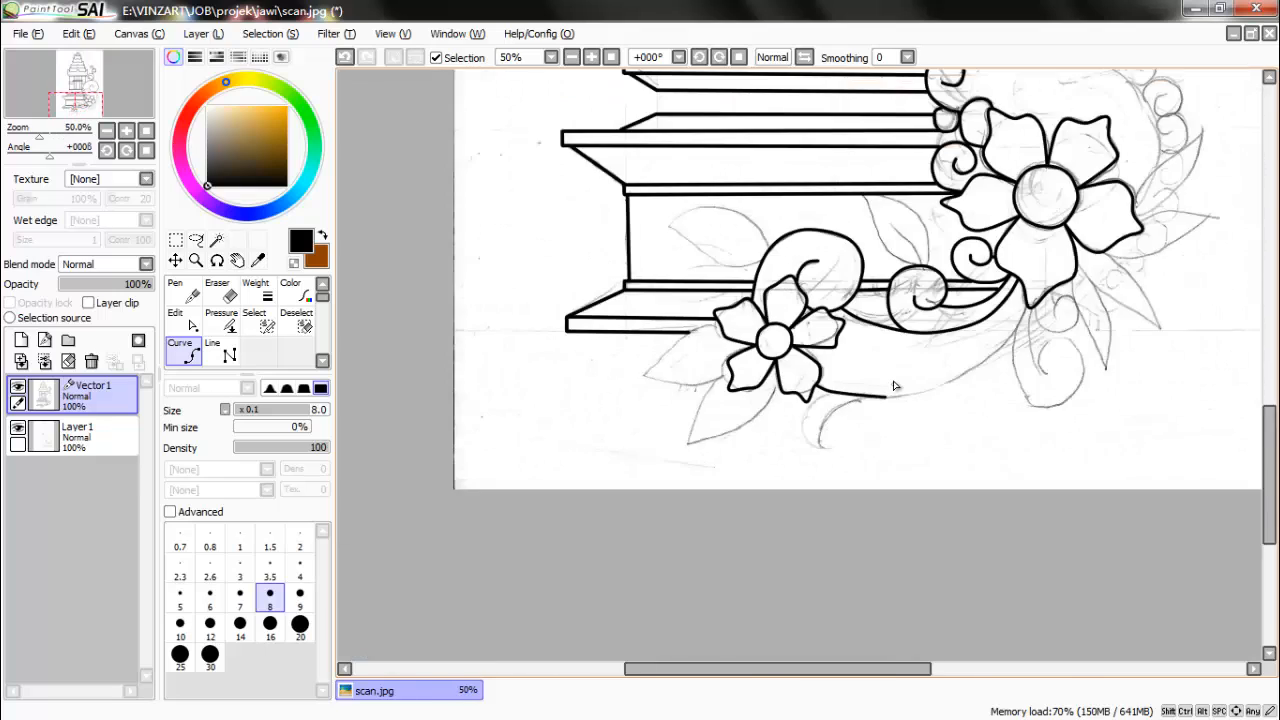
scroll(884, 400, "up", 3)
key("ctrl+z")
left_click(923, 404)
Continue the vine's lower edge along the sketch up to the tip of the large flower's bottom petal.
scroll(925, 403, "down", 2)
scroll(1030, 378, "up", 2)
left_click(1016, 362)
scroll(1016, 362, "down", 2)
scroll(1130, 285, "up", 2)
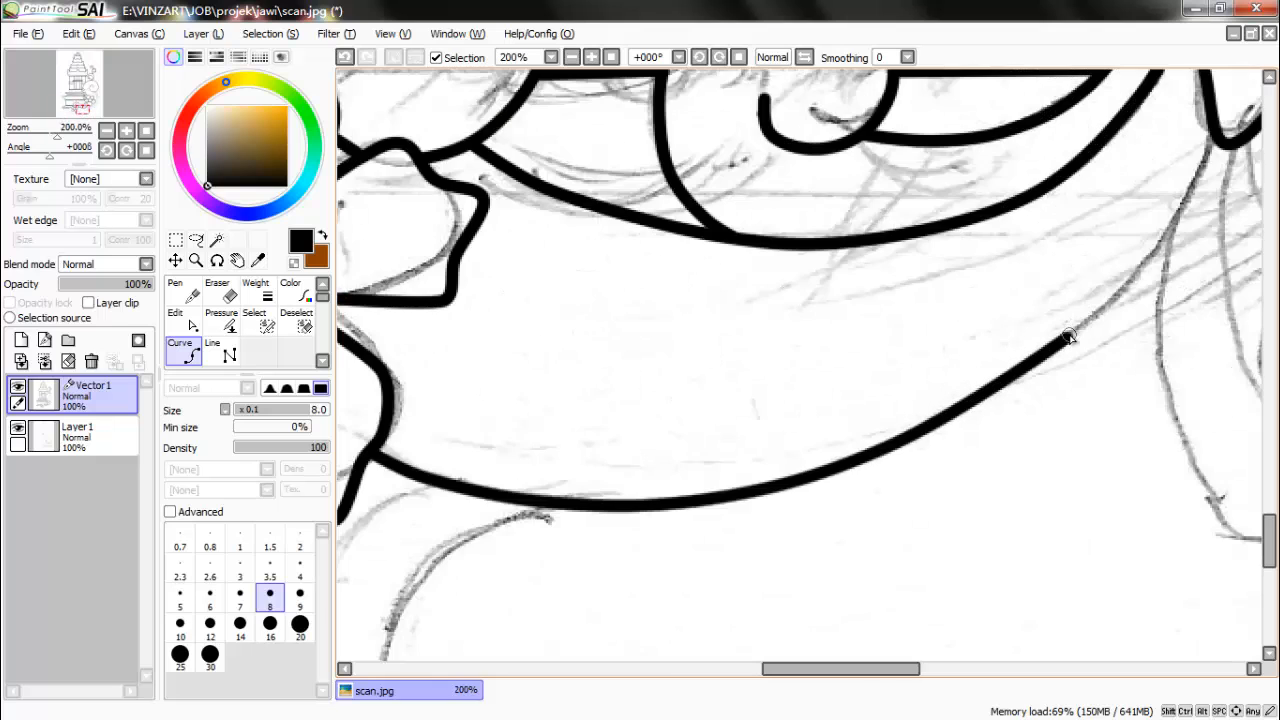
left_click(1068, 338)
double_click(1218, 129)
Outline the crescent-shaped tendril hanging below the vine, with its inner and outer edges meeting at a pointed tip.
scroll(1218, 129, "down", 5)
scroll(1128, 234, "up", 6)
left_click(1230, 125)
left_click(1052, 203)
left_click(995, 405)
double_click(1121, 518)
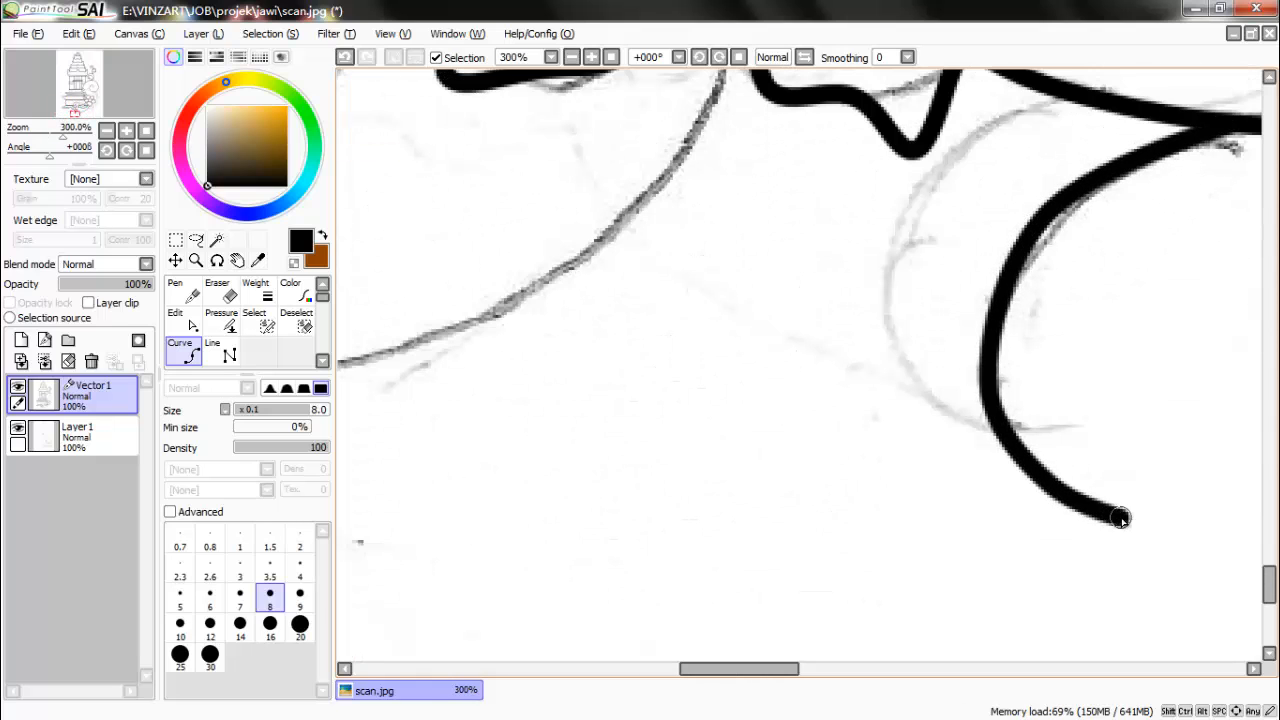
left_click(932, 462)
left_click(892, 310)
left_click(1072, 139)
double_click(1218, 125)
Outline the two pointed leaves beside and below the smaller flower's lower left petal.
scroll(910, 385, "down", 4)
scroll(815, 272, "up", 4)
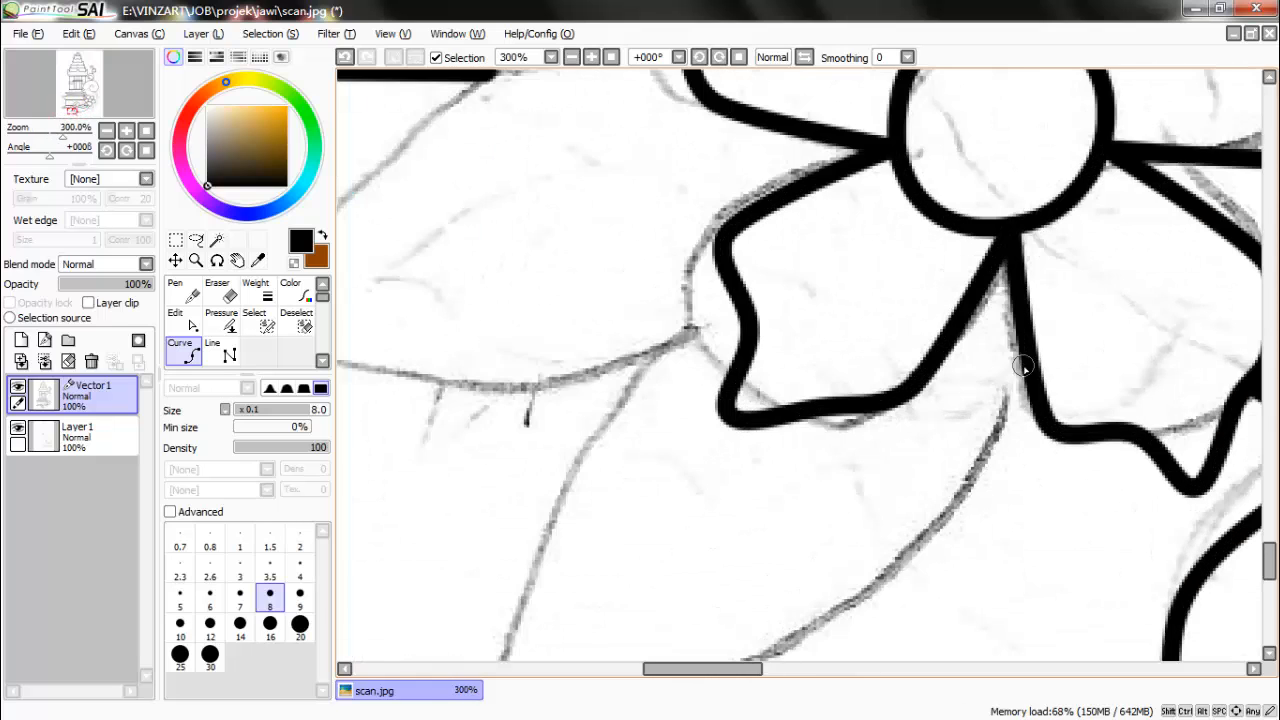
left_click(1026, 367)
left_click(968, 521)
scroll(966, 338, "down", 3)
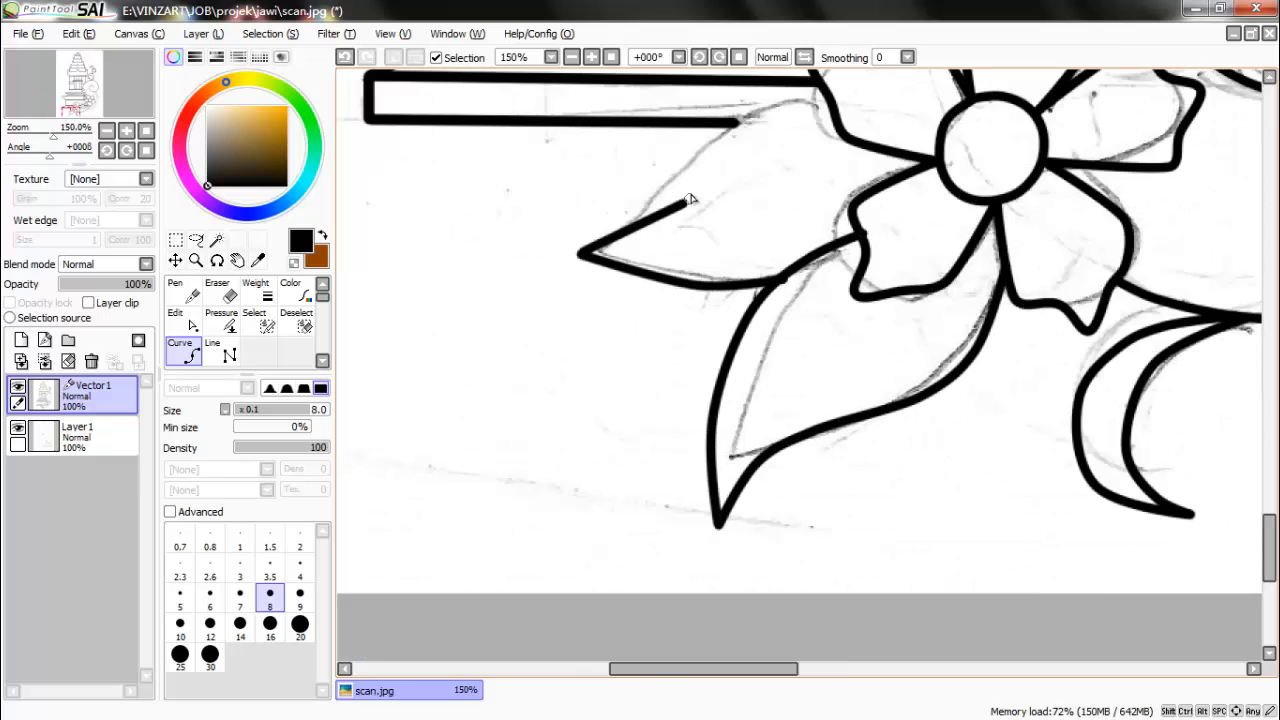
scroll(778, 262, "up", 3)
scroll(800, 322, "down", 3)
scroll(868, 278, "up", 3)
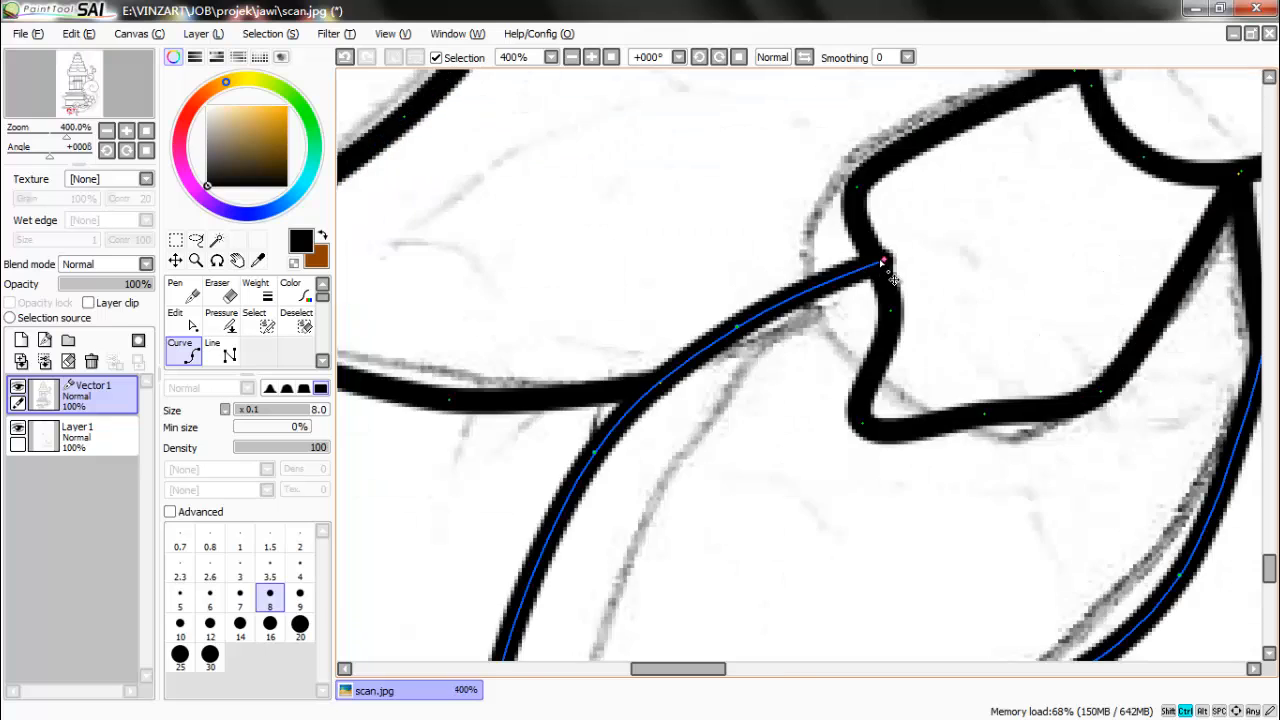
Trace the upper edge of the leaf left of the large scroll, from its pointed tip to the scroll's outline.
scroll(812, 292, "down", 7)
scroll(846, 188, "up", 6)
left_click(526, 204)
left_click(690, 106)
left_click(1011, 160)
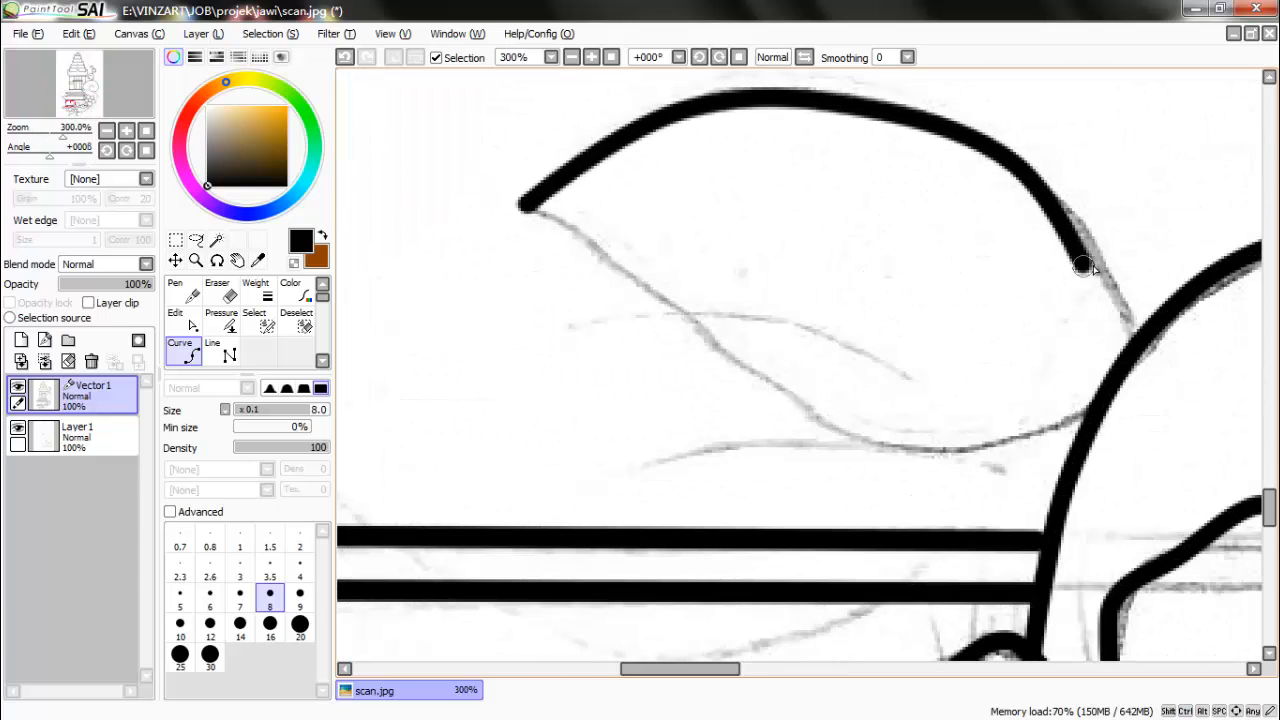
left_click(1084, 262)
double_click(1130, 348)
Trace the lower edge of the leaf left of the large scroll from the scroll back to the leaf's tip.
left_click(1124, 364)
left_click(1048, 411)
left_click(898, 433)
left_click(804, 398)
left_click(660, 290)
double_click(526, 204)
Outline both edges of the leaf standing between the round scroll and the base moulding above it.
scroll(563, 320, "down", 4)
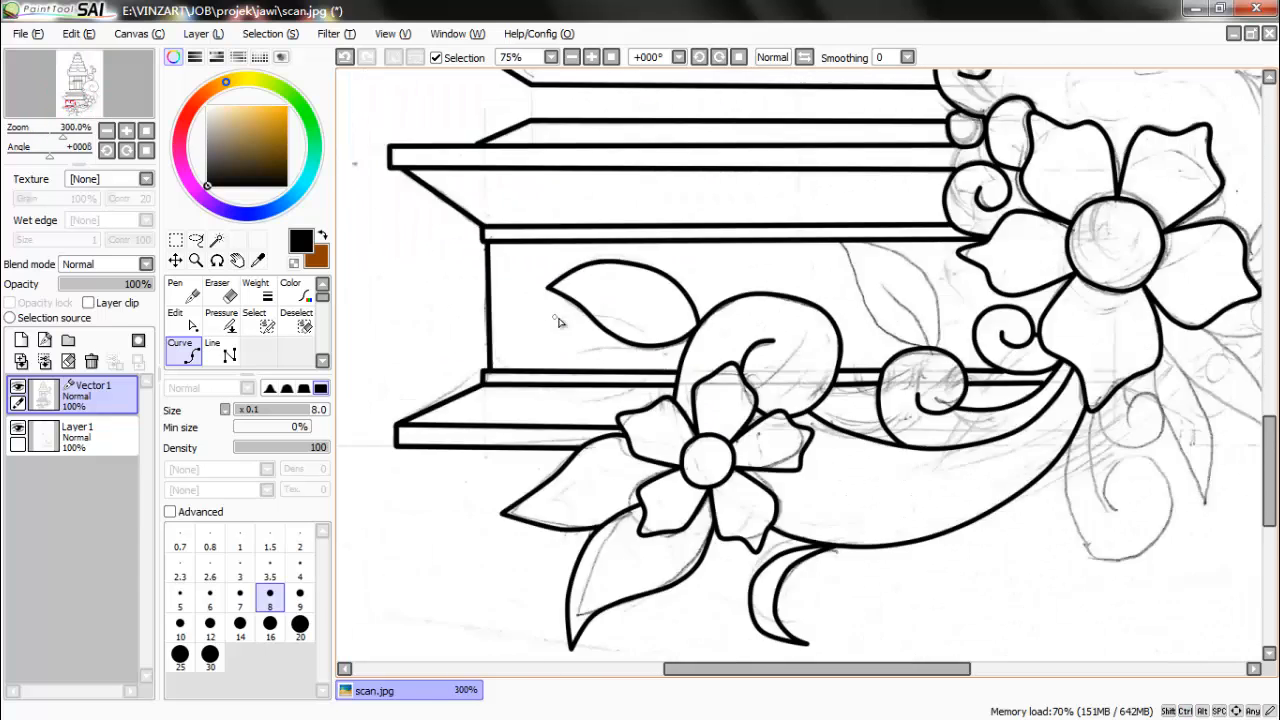
scroll(997, 346, "up", 3)
left_click(681, 145)
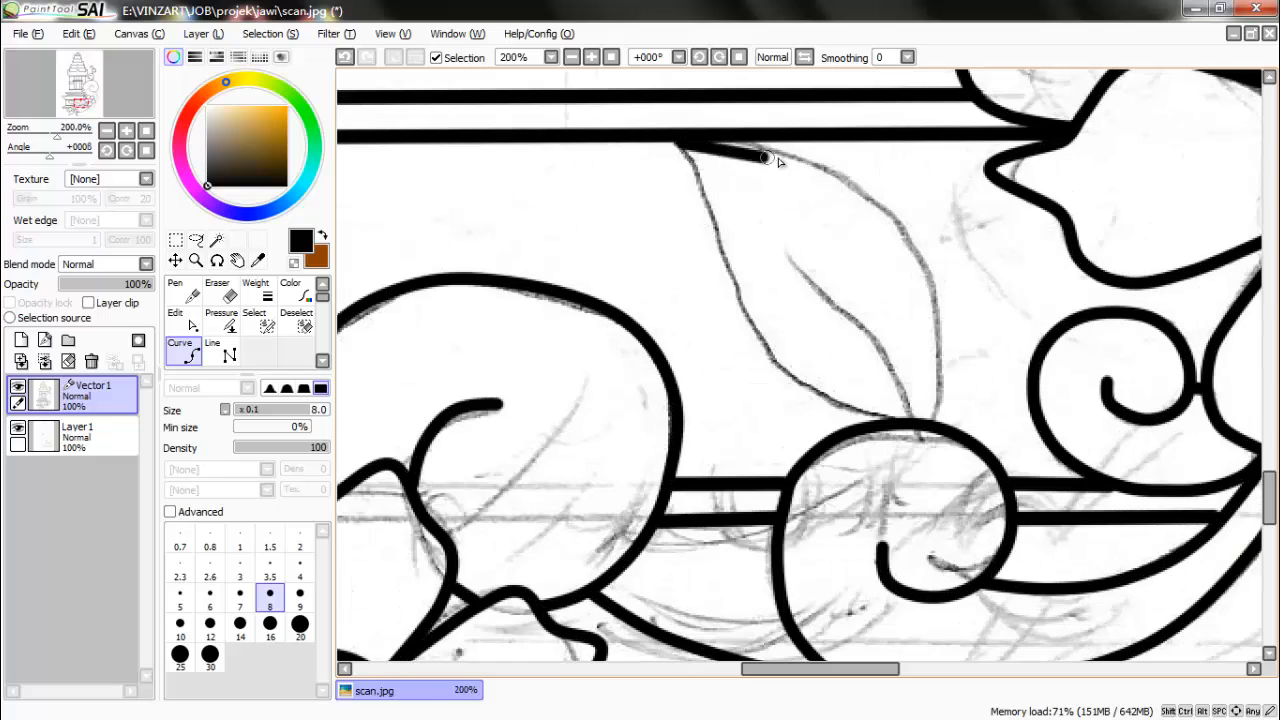
left_click(800, 398)
scroll(739, 230, "up", 2)
left_click(736, 370)
left_click(725, 214)
scroll(655, 110, "up", 1)
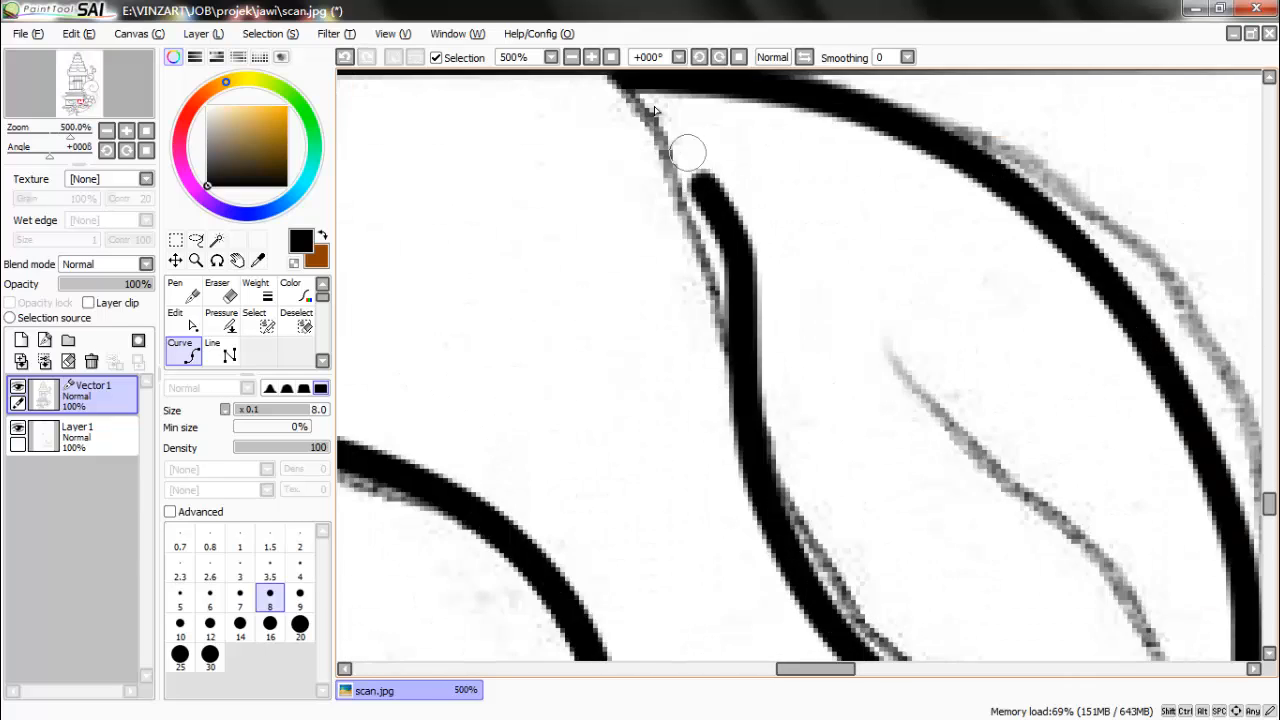
scroll(655, 110, "down", 1)
double_click(651, 123)
Trace the large spiral hanging below the bigger flower's bottom petal, from its inner curl around the outer curve to its lower left end.
scroll(651, 123, "down", 4)
scroll(900, 330, "up", 3)
scroll(860, 315, "up", 3)
scroll(905, 305, "down", 3)
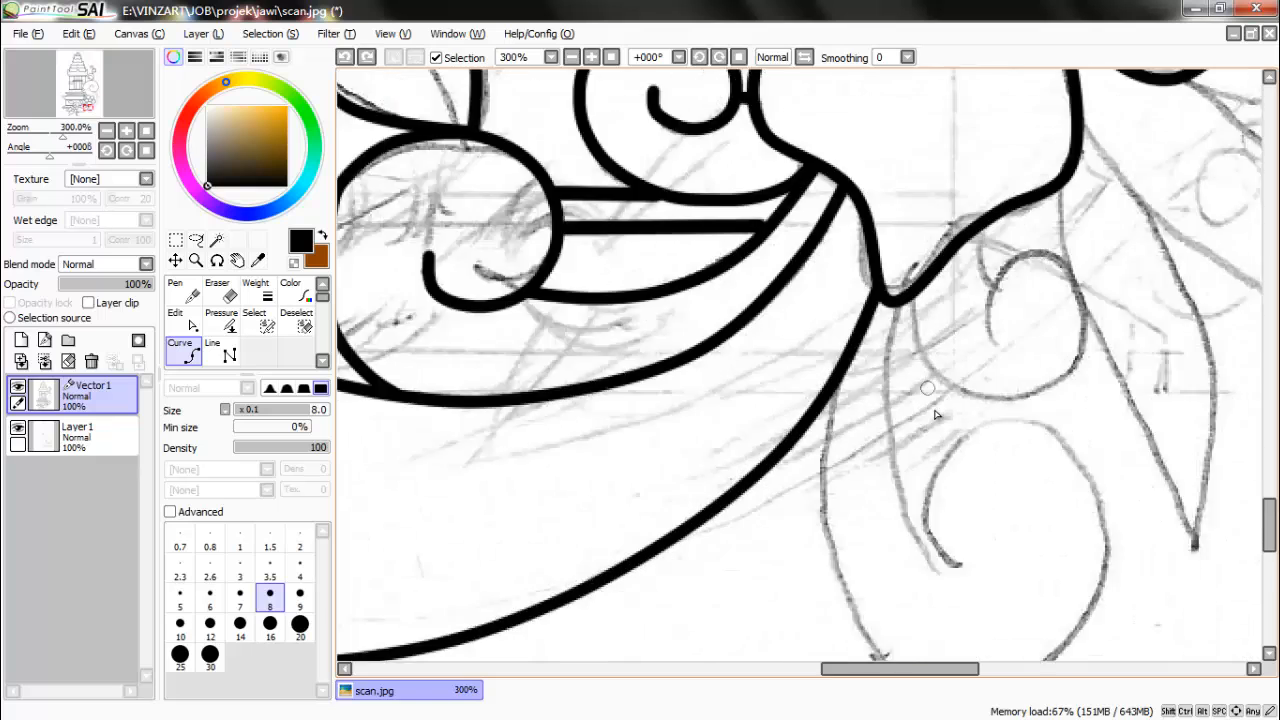
scroll(940, 580, "up", 2)
left_click(982, 532)
left_click(900, 495)
left_click(898, 255)
left_click(1171, 163)
scroll(1060, 200, "down", 3)
left_click(1166, 354)
left_click(1100, 430)
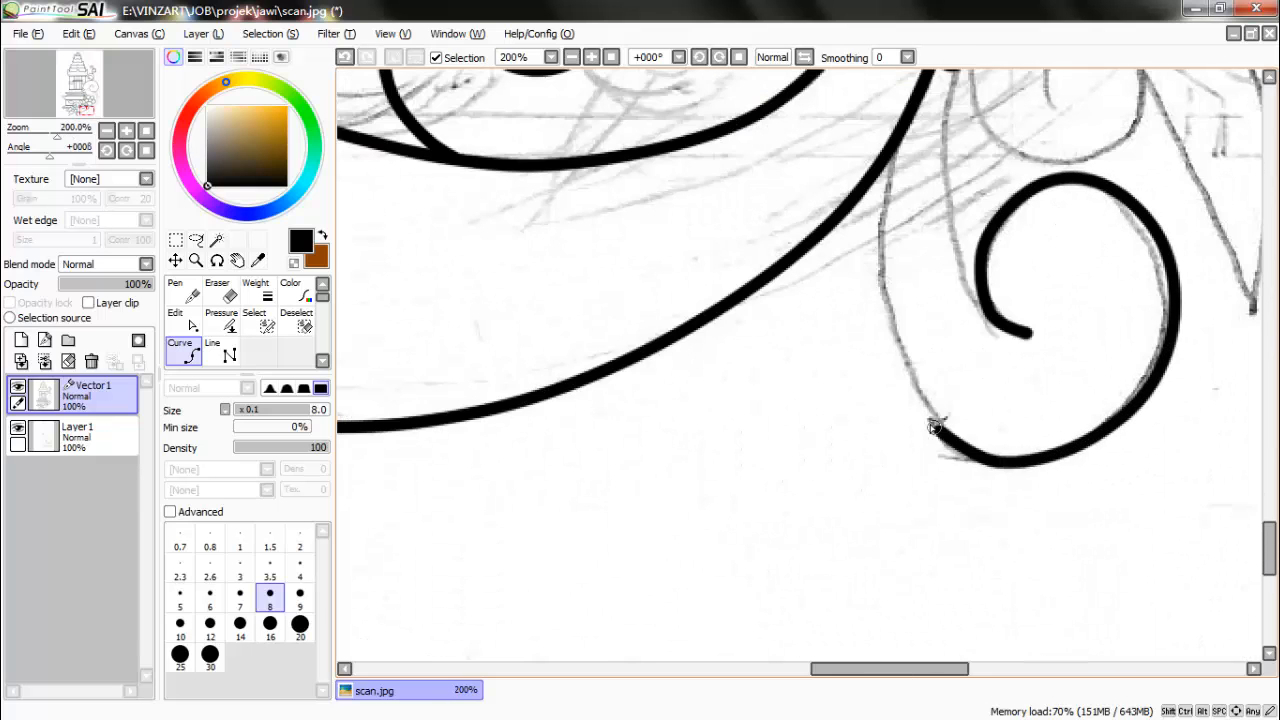
Trace the hanging spiral's left outer edge up to the stem and its inner edge up to the bottom petal's tip.
left_click(910, 416)
left_click(880, 218)
key("ctrl+z")
double_click(881, 160)
scroll(1006, 336, "down", 2)
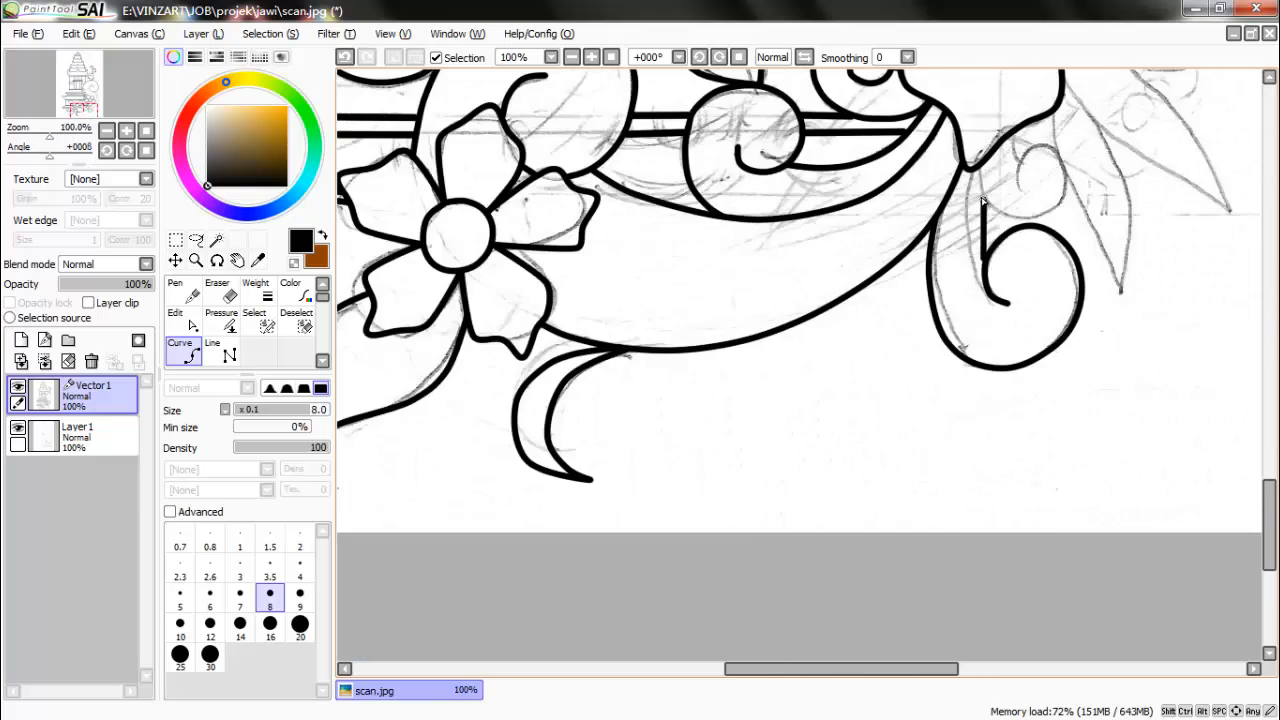
scroll(996, 260, "up", 2)
left_click(986, 304)
Trace the smaller spiral between the bottom petal and the large hanging spiral, from its inner curl back to the petal's tip.
scroll(980, 260, "up", 1)
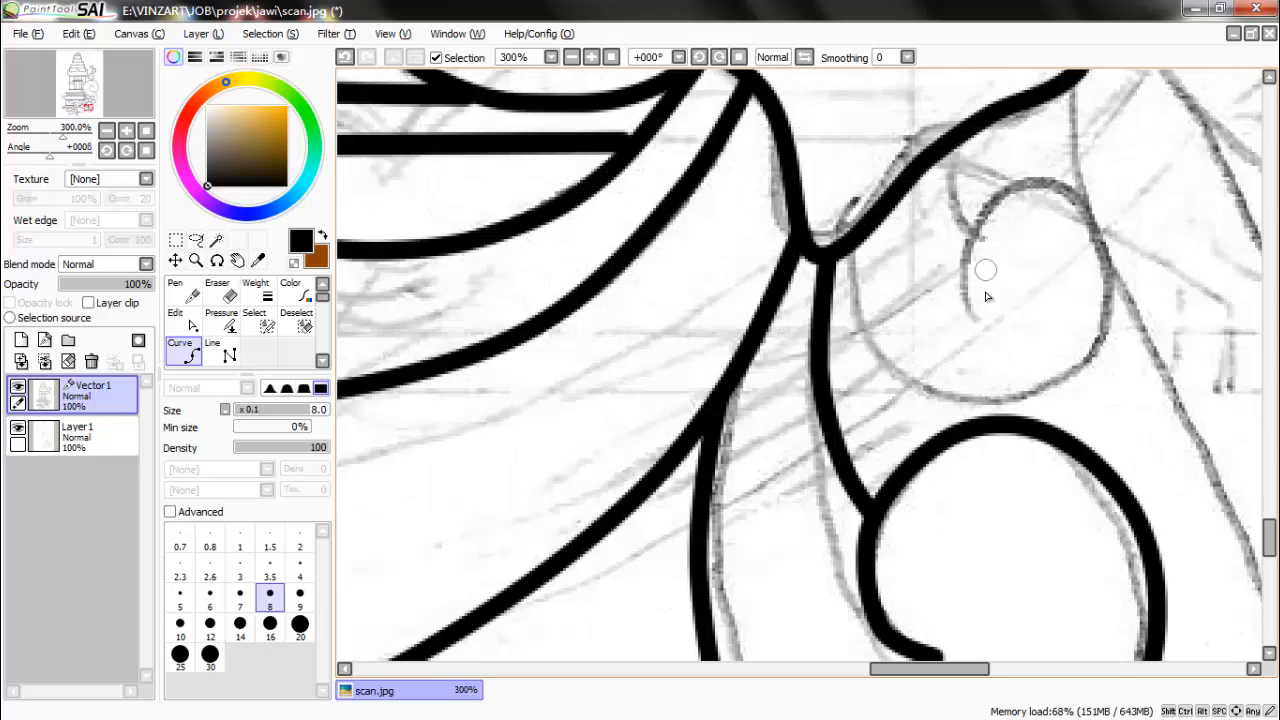
left_click(1016, 190)
left_click(1098, 234)
left_click(1072, 380)
left_click(926, 401)
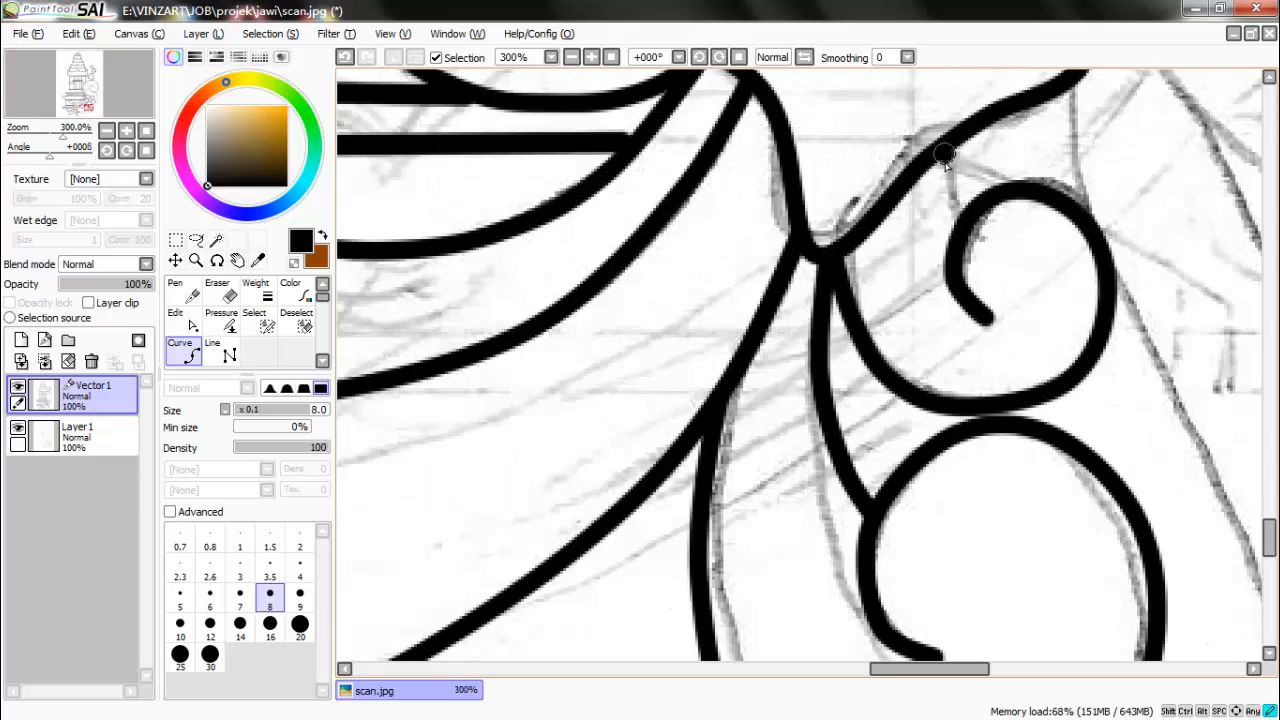
Join the smaller spiral to the petal with a short curve and outline the pointed leaf hanging to its right.
scroll(902, 283, "up", 1)
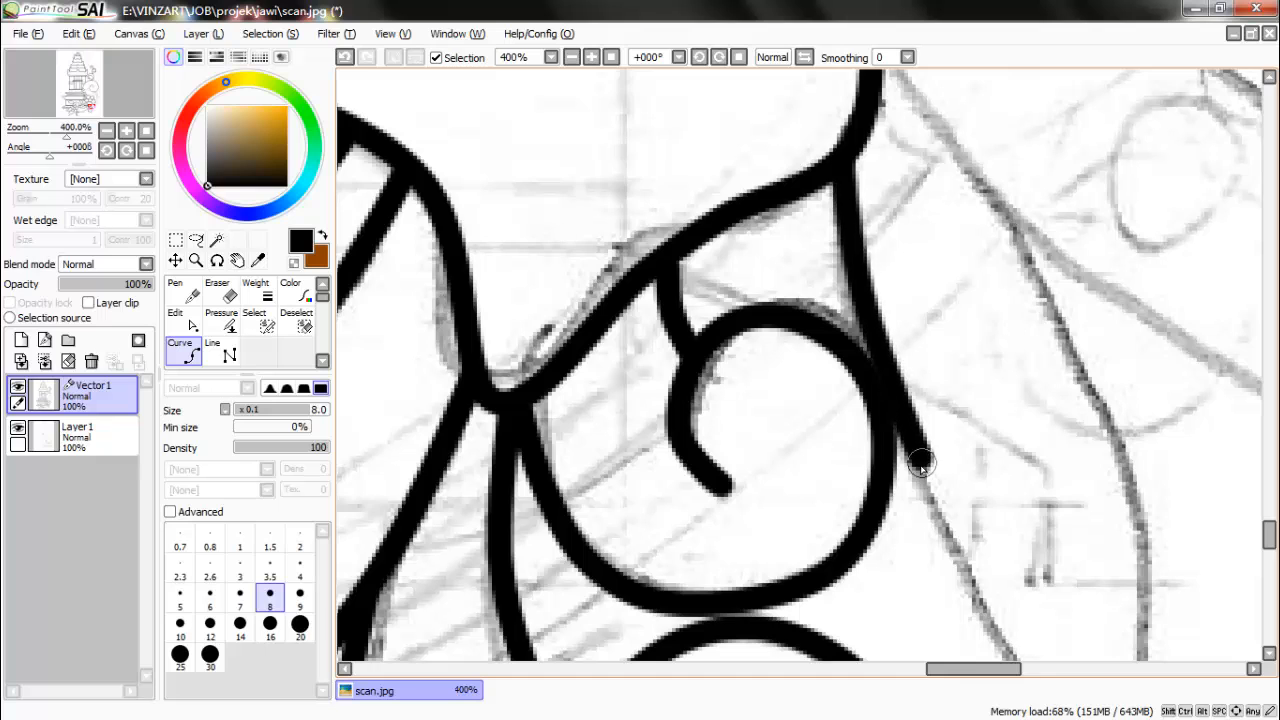
scroll(946, 432, "down", 2)
double_click(930, 156)
scroll(1044, 336, "down", 3)
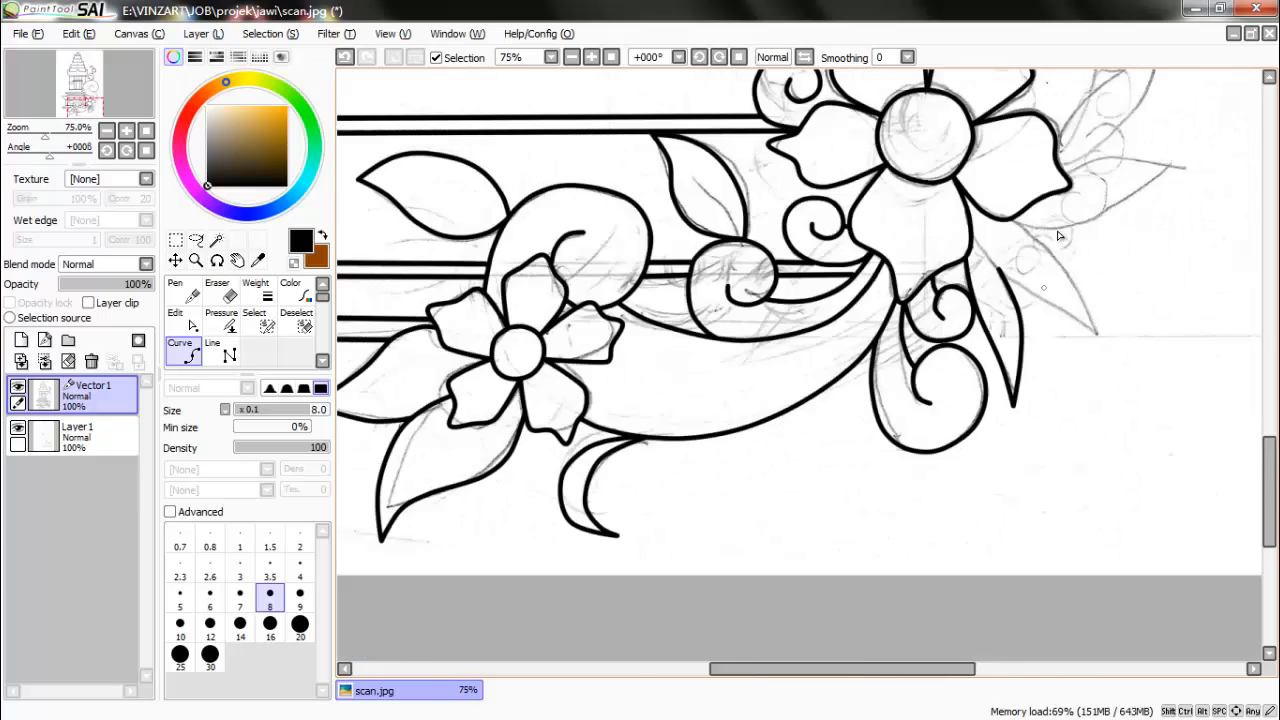
Outline both edges of the pointed leaf growing diagonally downward between the bigger flower's bottom and lower right petals.
scroll(1060, 232, "up", 3)
left_click(938, 198)
left_click(1012, 262)
key("ctrl+z")
left_click(1168, 515)
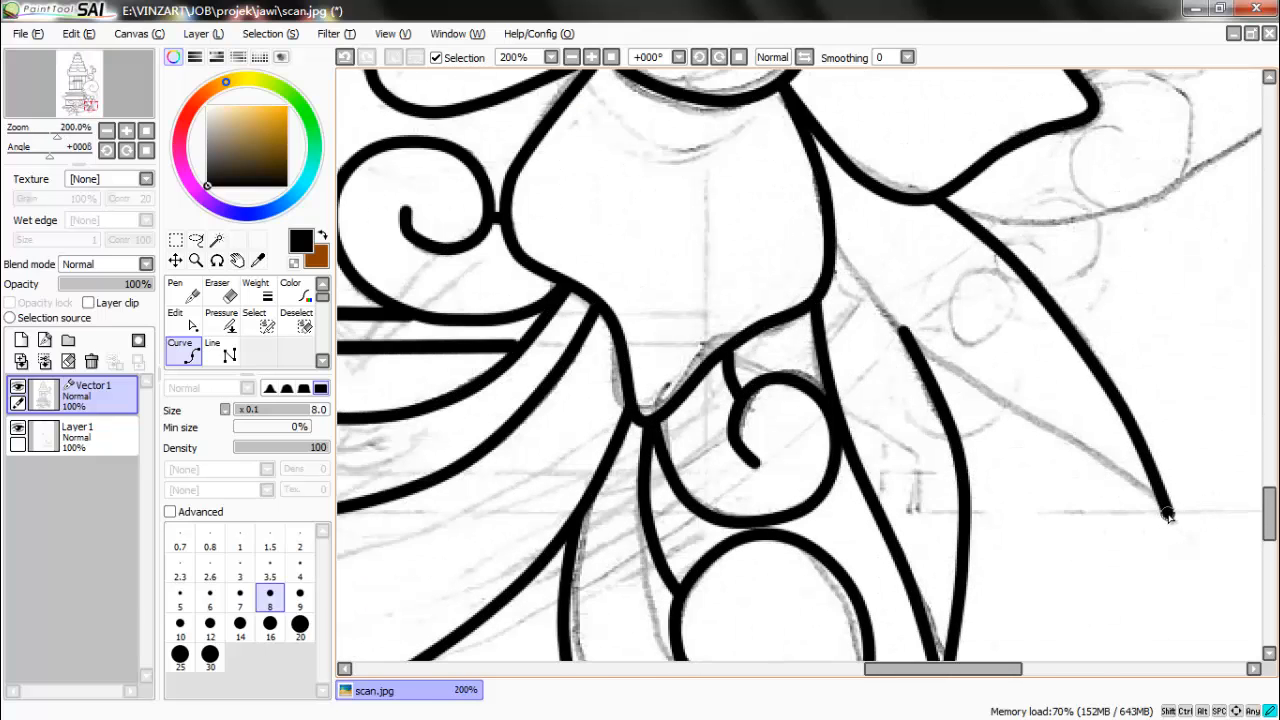
double_click(826, 238)
scroll(830, 242, "down", 3)
Outline the leaf pointing sideways from the bigger flower's lower right petal, tracing its lower and upper edges.
scroll(773, 383, "up", 4)
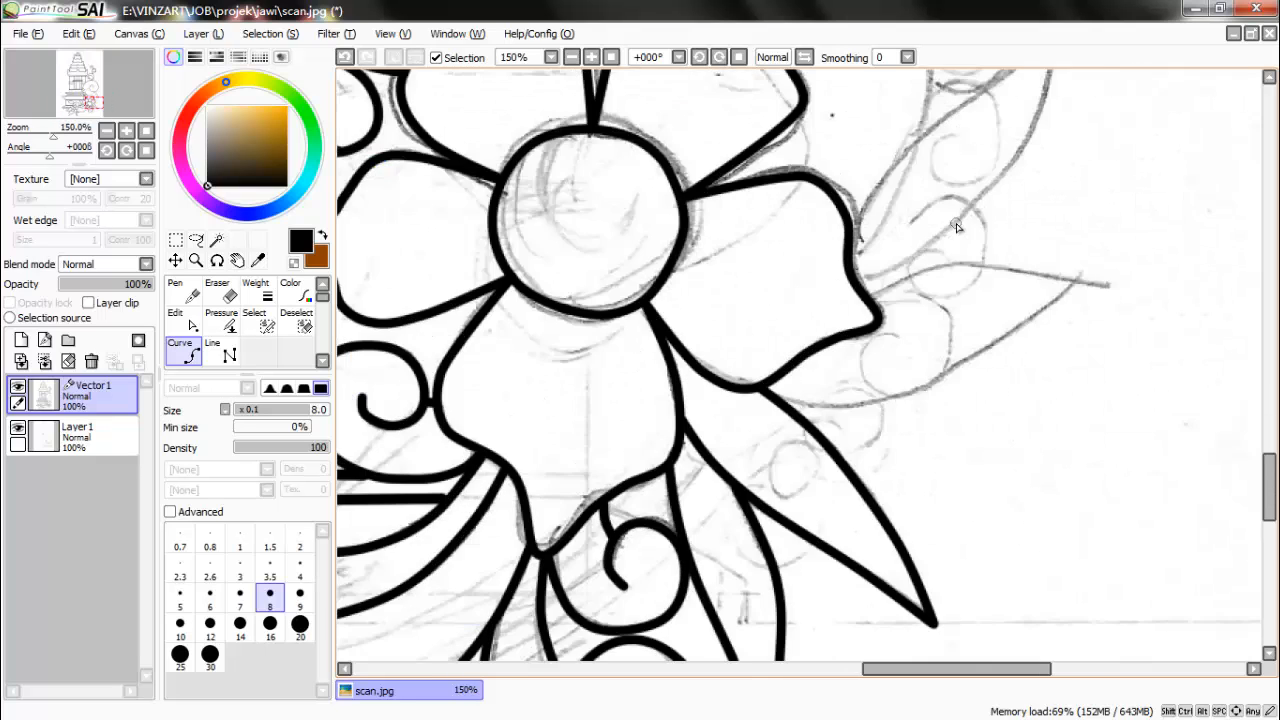
left_click(742, 374)
left_click(895, 398)
scroll(1136, 318, "down", 1)
double_click(1144, 260)
left_click(1144, 260)
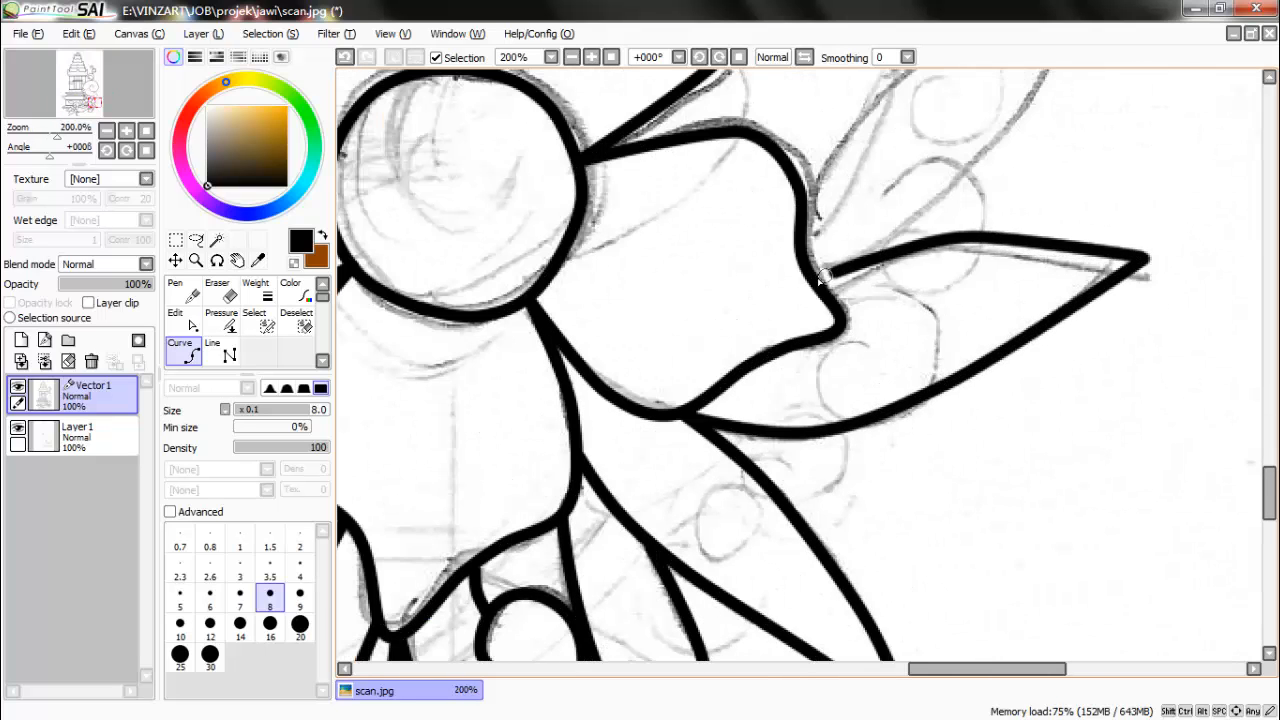
Outline both edges of the upright leaf rising diagonally from the outer side of the bigger flower's right petal.
scroll(838, 314, "down", 3)
scroll(880, 182, "up", 3)
left_click(758, 327)
left_click(860, 204)
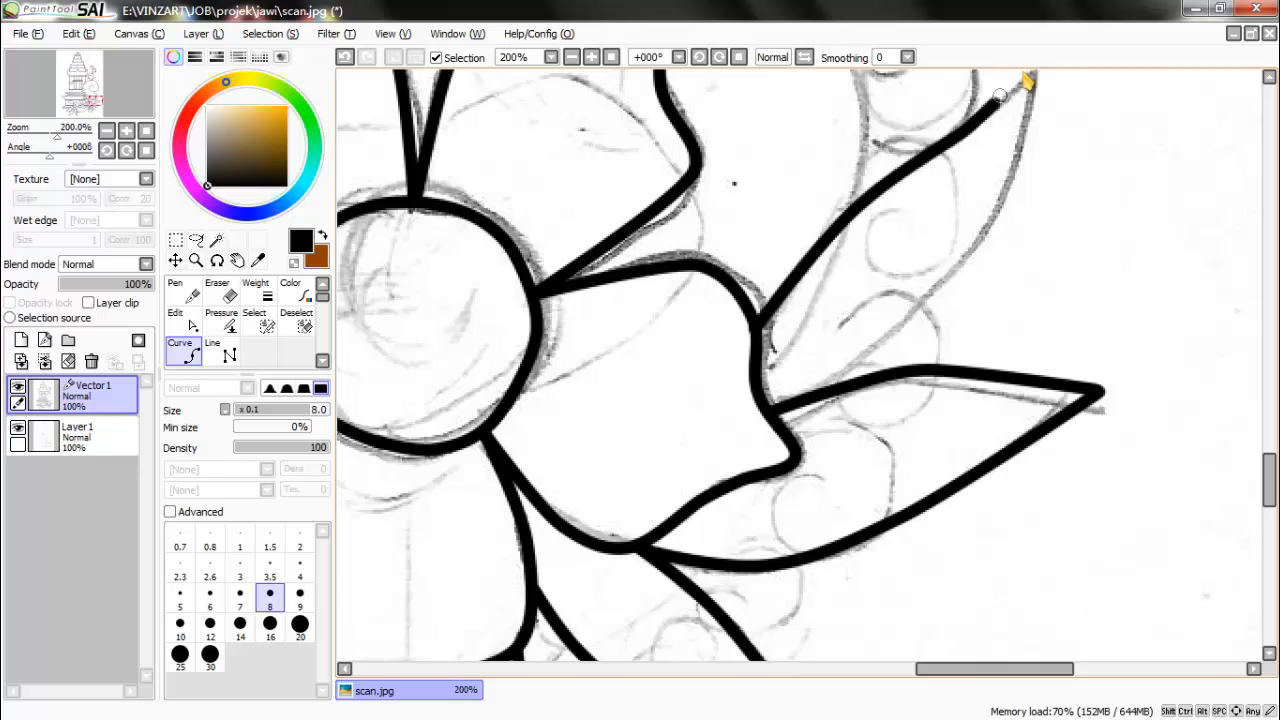
scroll(1023, 82, "down", 3)
scroll(980, 152, "up", 3)
double_click(980, 152)
left_click(980, 152)
scroll(756, 491, "up", 2)
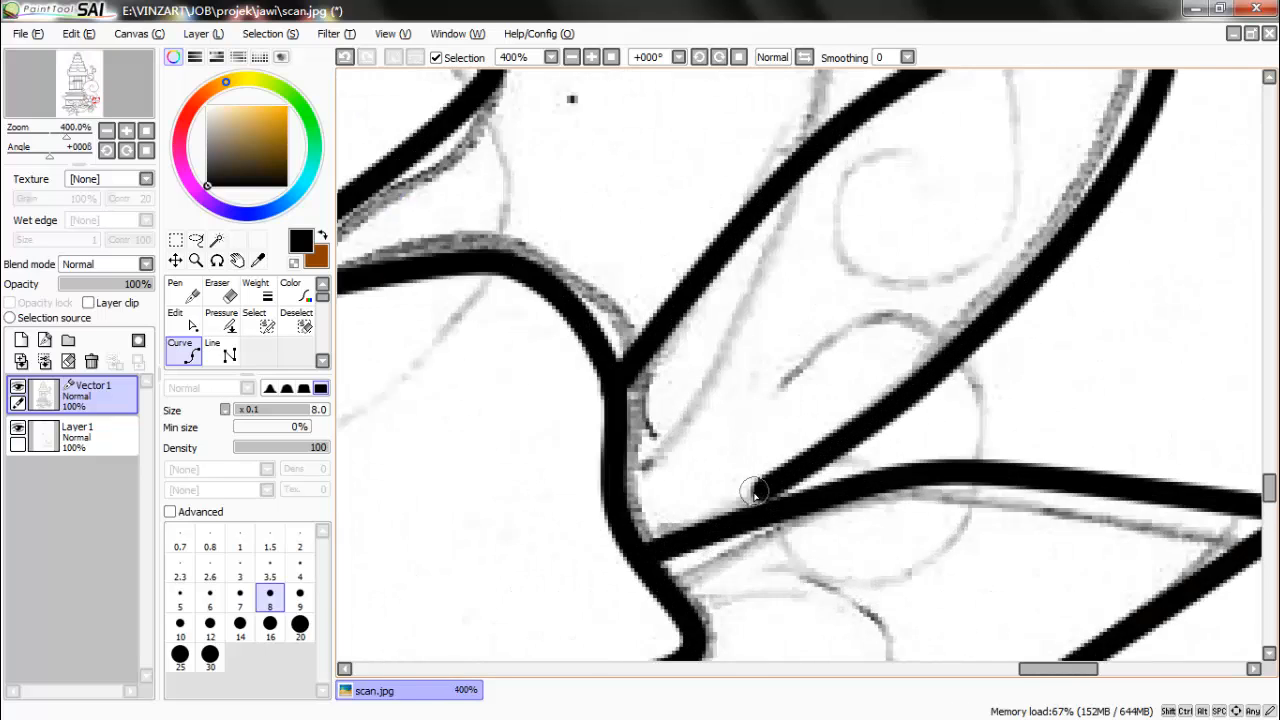
double_click(757, 491)
Trace the uppermost small scroll directly beneath the large round scroll, from its inner curl around to the stem.
scroll(795, 545, "down", 5)
scroll(787, 337, "up", 4)
scroll(742, 287, "up", 1)
left_click(790, 304)
left_click(688, 312)
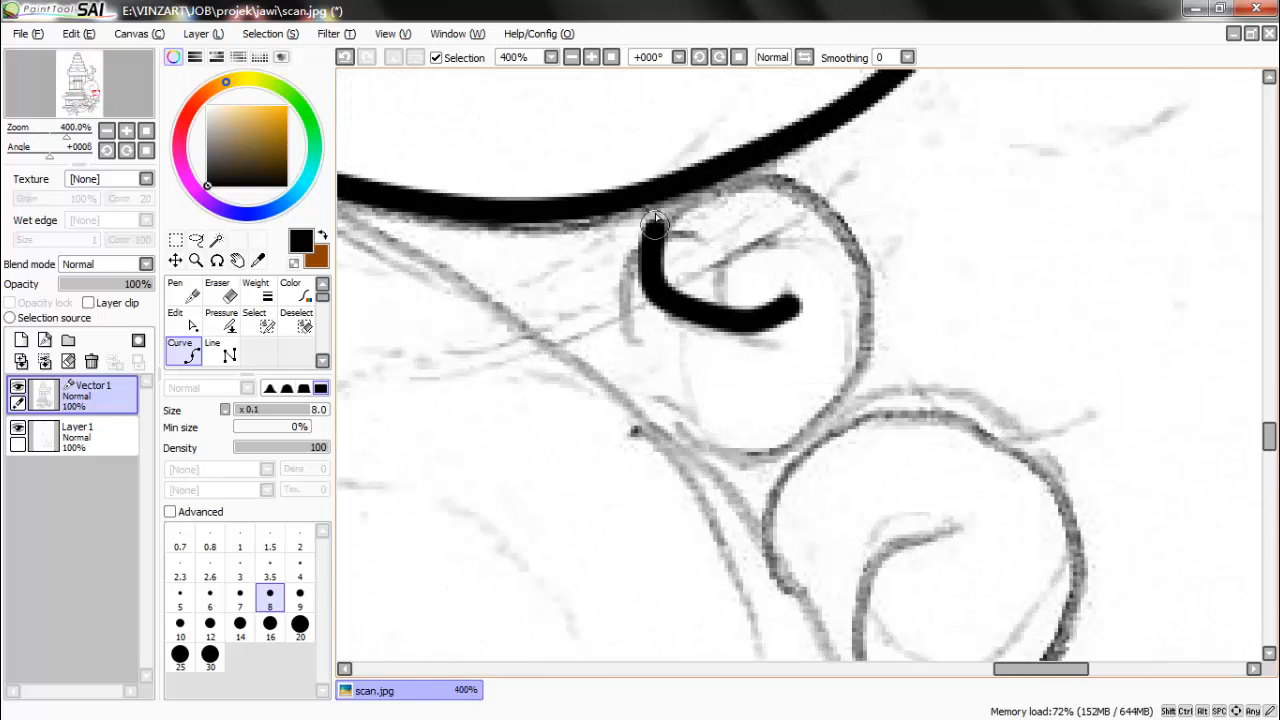
left_click(652, 236)
left_click(752, 172)
left_click(860, 283)
left_click(760, 462)
double_click(688, 452)
scroll(731, 382, "down", 4)
scroll(751, 456, "up", 3)
left_click(737, 354)
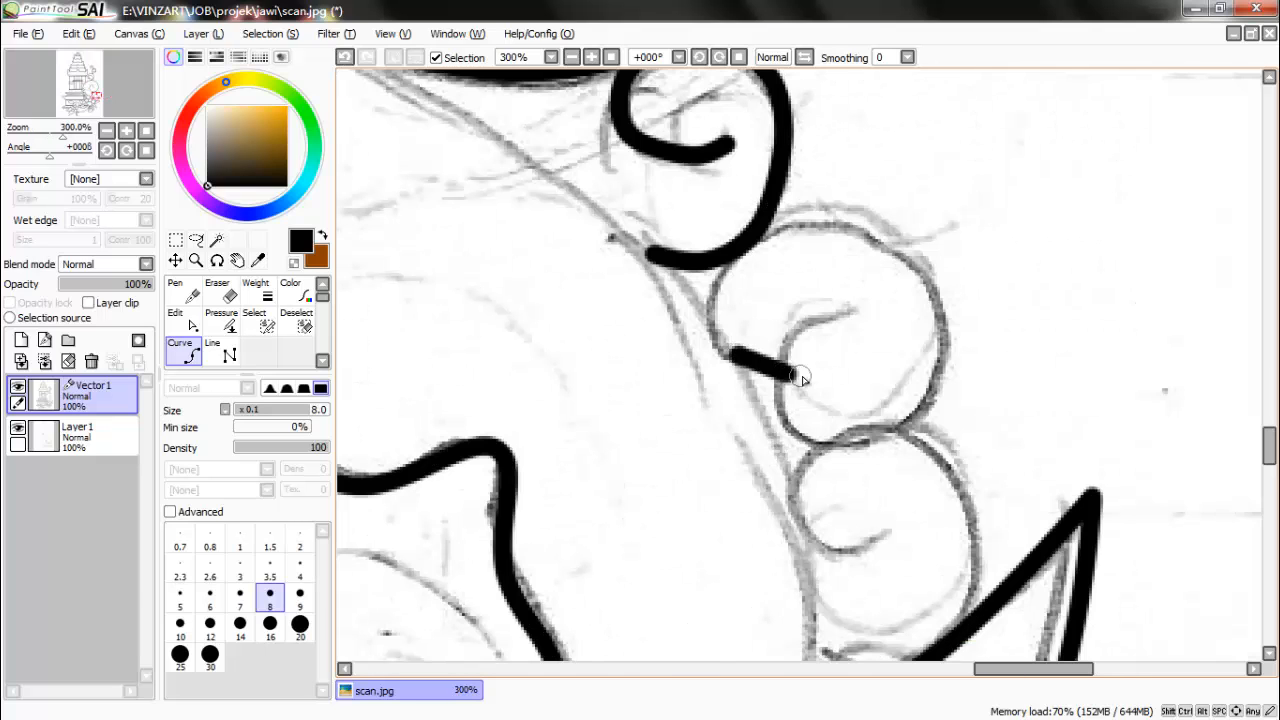
key("ctrl+z")
left_click(834, 334)
left_click(782, 323)
left_click(761, 229)
key("ctrl+z")
Trace the middle small scroll of the chain below the large round scroll, from its inner curl around to the stem.
left_click(837, 318)
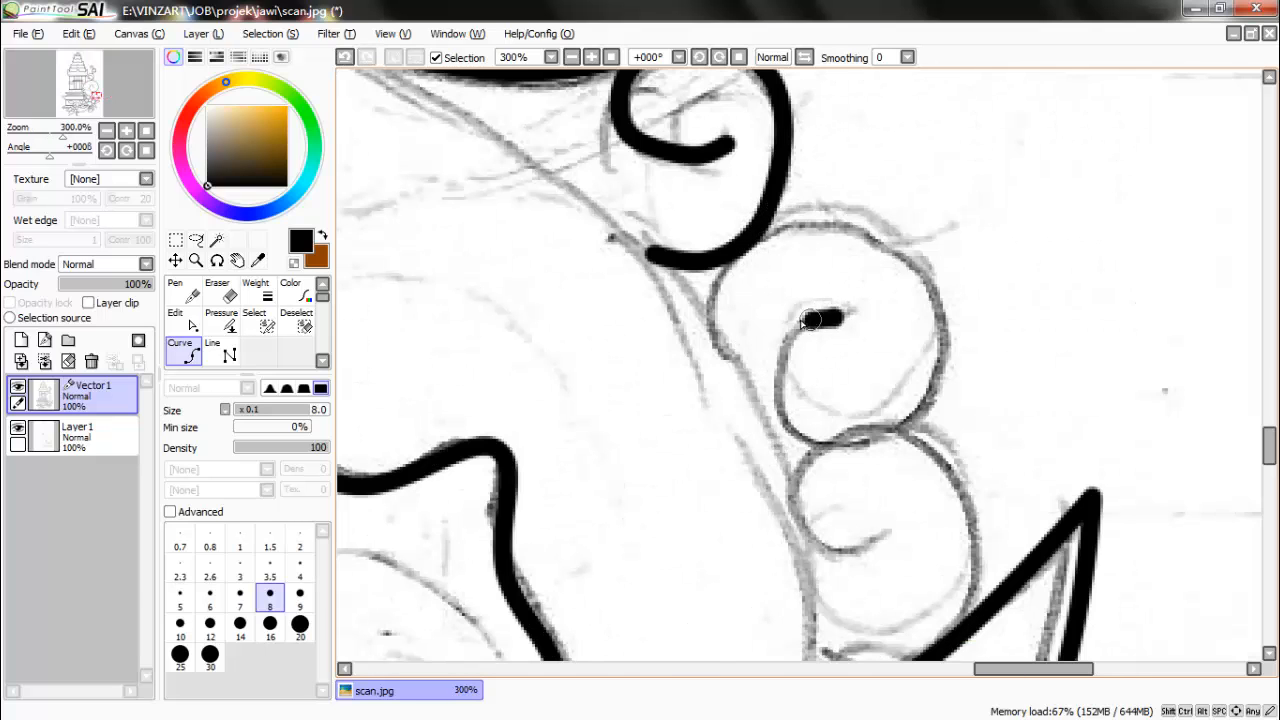
left_click(782, 325)
left_click(763, 228)
left_click(855, 214)
left_click(936, 310)
left_click(902, 420)
left_click(822, 440)
double_click(740, 414)
Trace the lowest small scroll of the chain, beside the upright leaf's tip, from its inner curl around to the stem.
left_click_drag(870, 516, 823, 351)
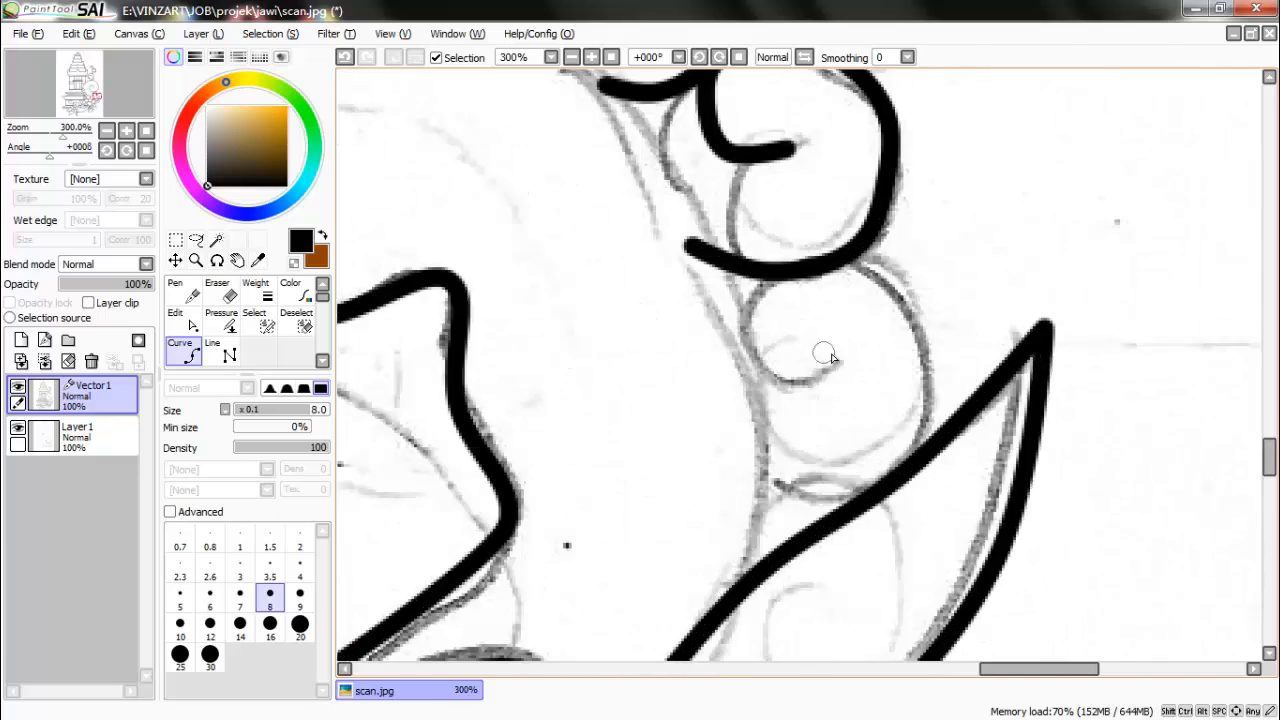
scroll(836, 368, "up", 1)
left_click(848, 400)
left_click(768, 383)
left_click(761, 294)
left_click(834, 248)
left_click(934, 278)
left_click(950, 420)
left_click(846, 534)
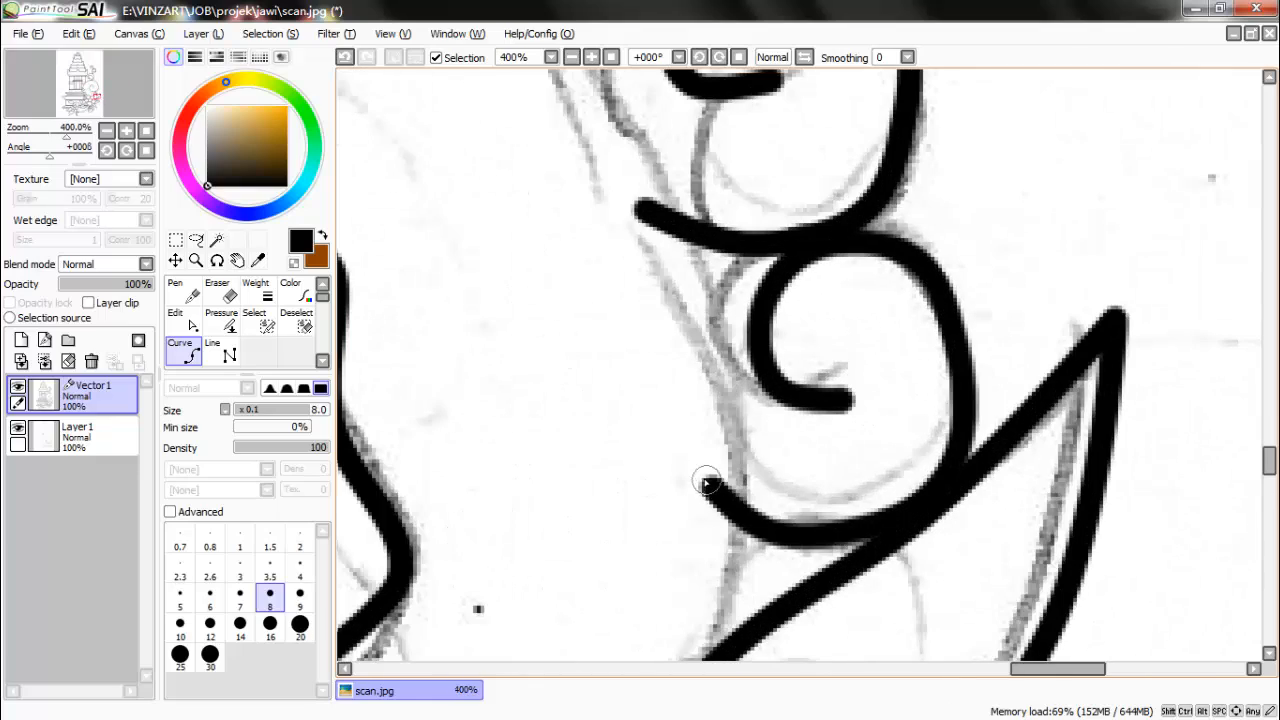
double_click(705, 482)
Add the short inner curl to the scroll beside the bigger flower's upper left petal.
scroll(838, 398, "down", 6)
scroll(856, 372, "down", 1)
scroll(718, 383, "up", 7)
left_click(733, 352)
double_click(649, 332)
scroll(676, 320, "down", 7)
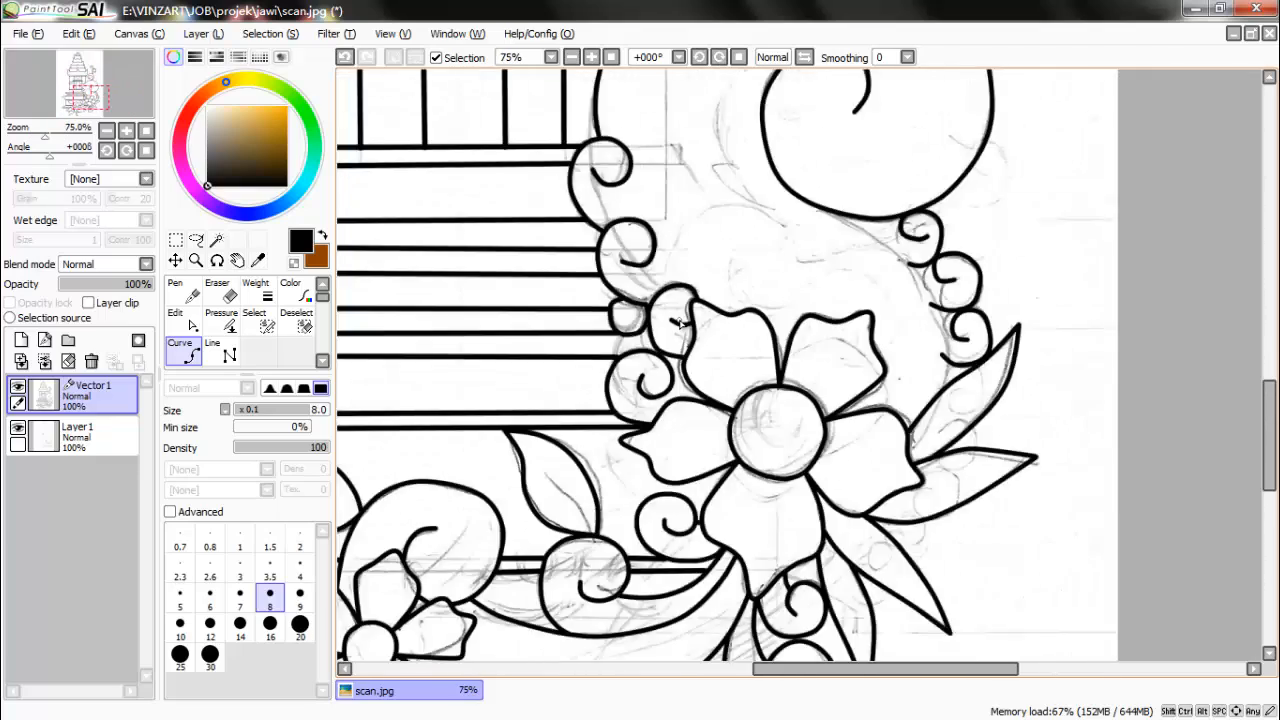
Outline the upright pointed leaf on top of the hooked scroll near the temple roof.
left_click_drag(673, 231, 723, 388)
scroll(723, 388, "up", 1)
left_click_drag(866, 95, 826, 251)
scroll(828, 252, "up", 6)
left_click(845, 492)
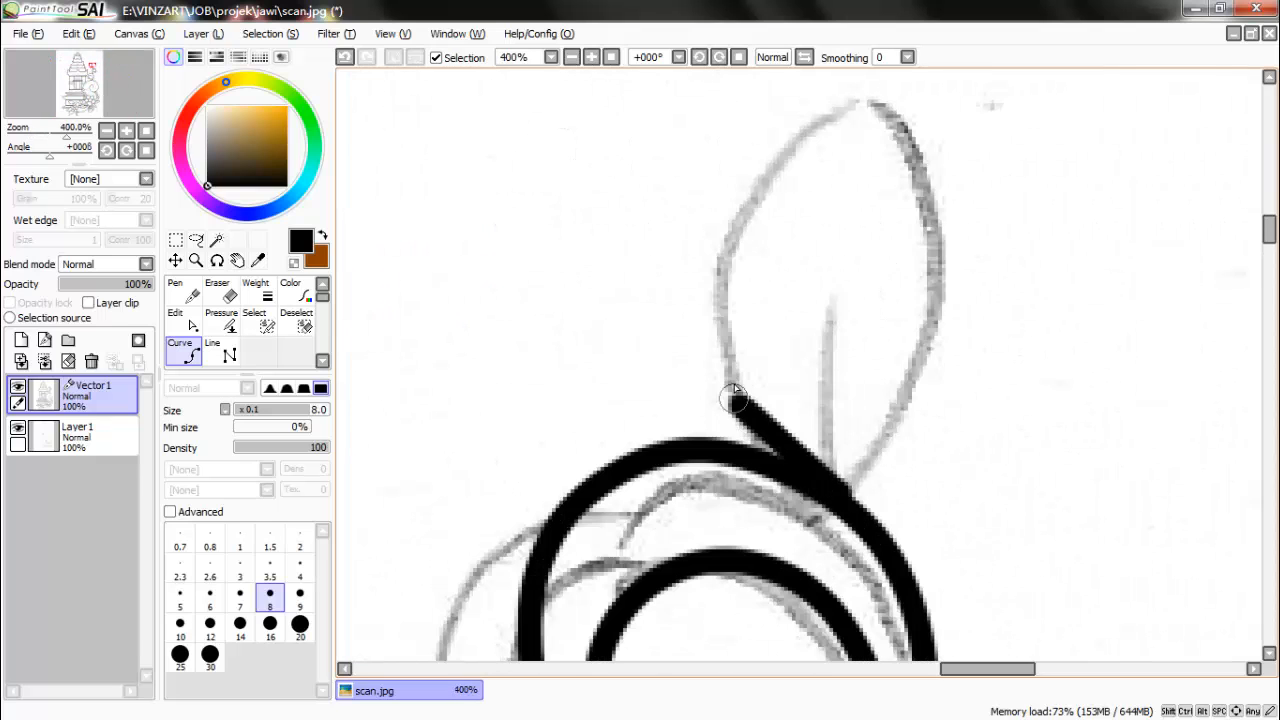
left_click(731, 308)
scroll(776, 295, "down", 1)
scroll(803, 134, "down", 1)
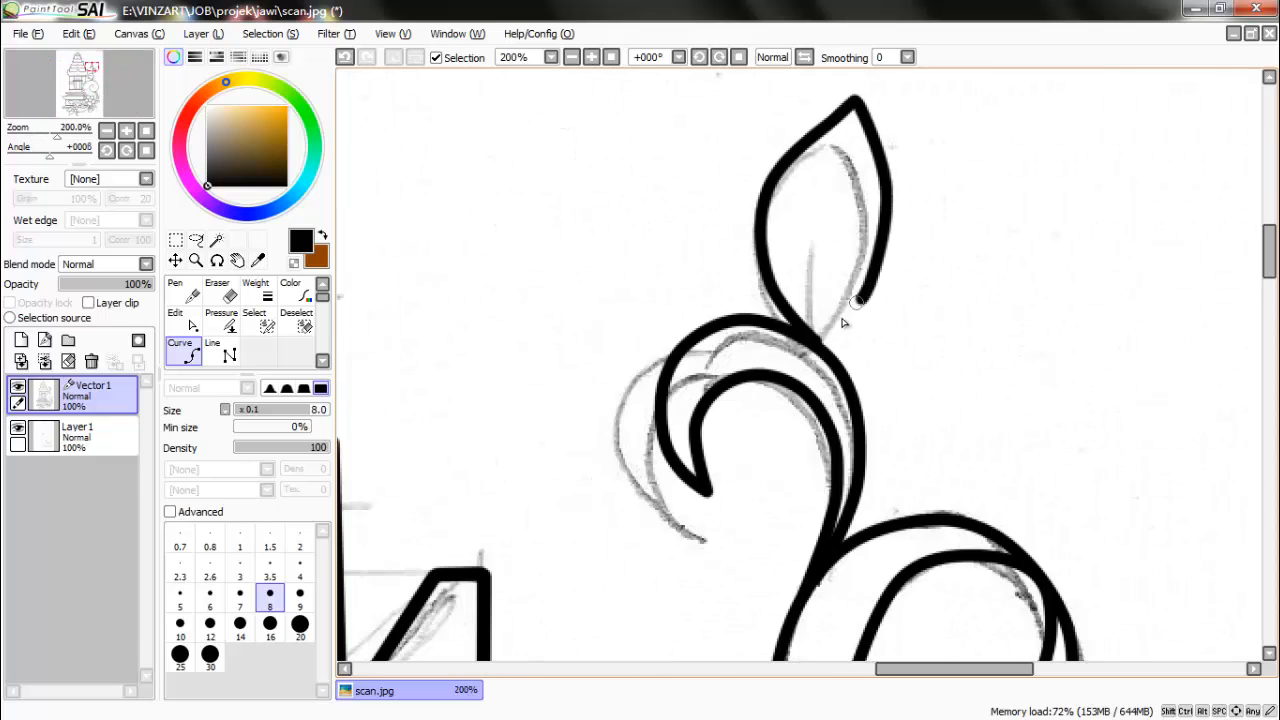
double_click(820, 340)
Set the curve size to 4 and outline the two large round eyes of the guardian face.
scroll(948, 270, "down", 6)
scroll(854, 300, "up", 7)
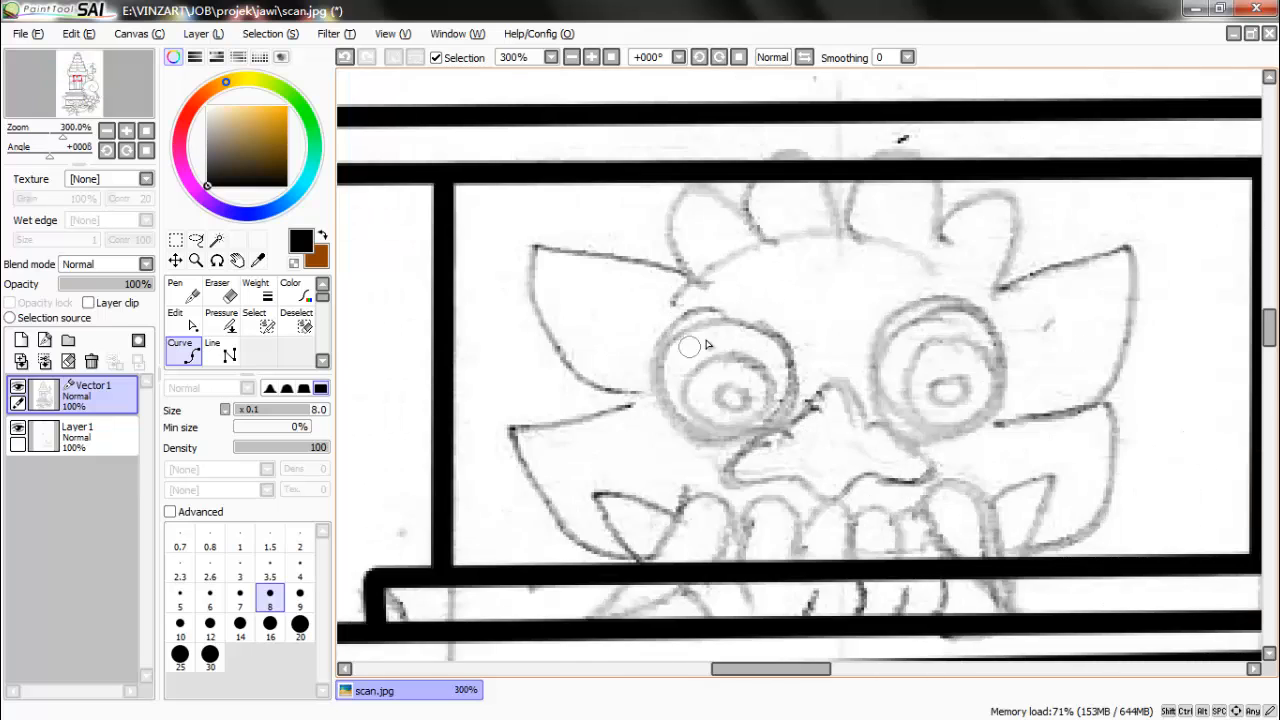
scroll(700, 346, "down", 1)
scroll(857, 350, "up", 1)
scroll(860, 345, "down", 3)
scroll(830, 370, "up", 3)
left_click(766, 353)
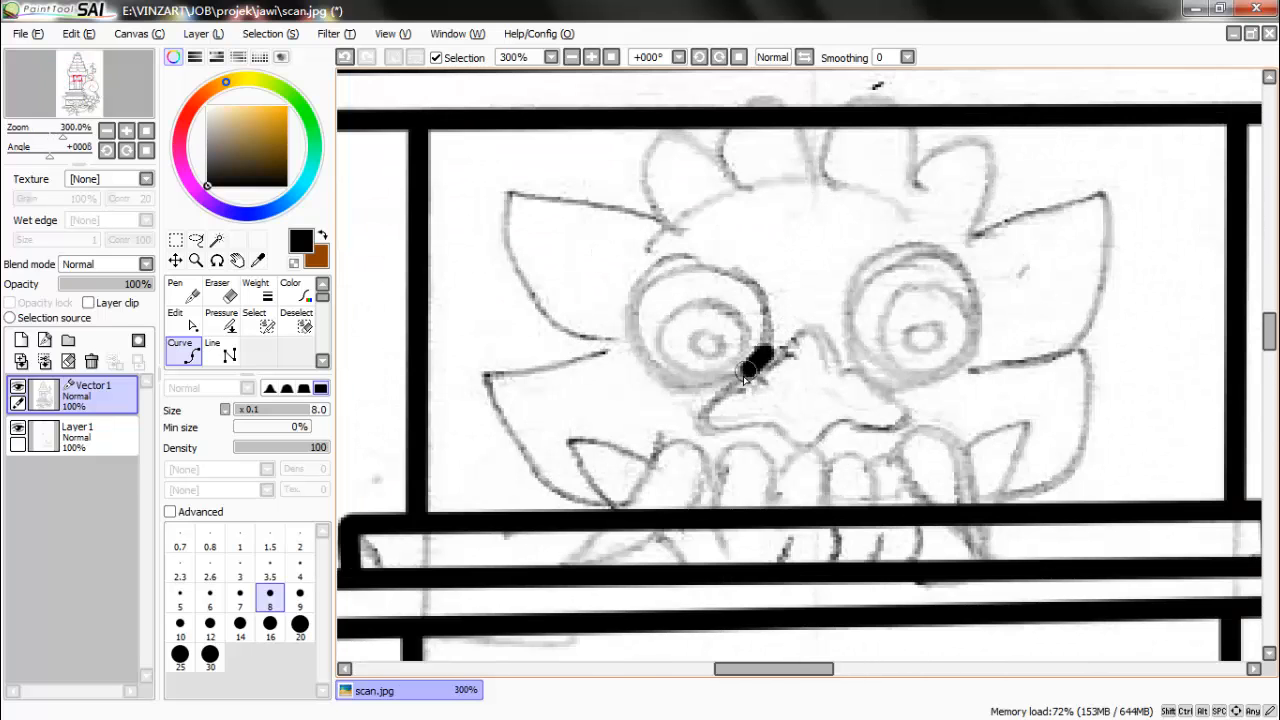
left_click(300, 567)
scroll(743, 396, "up", 1)
scroll(657, 345, "down", 1)
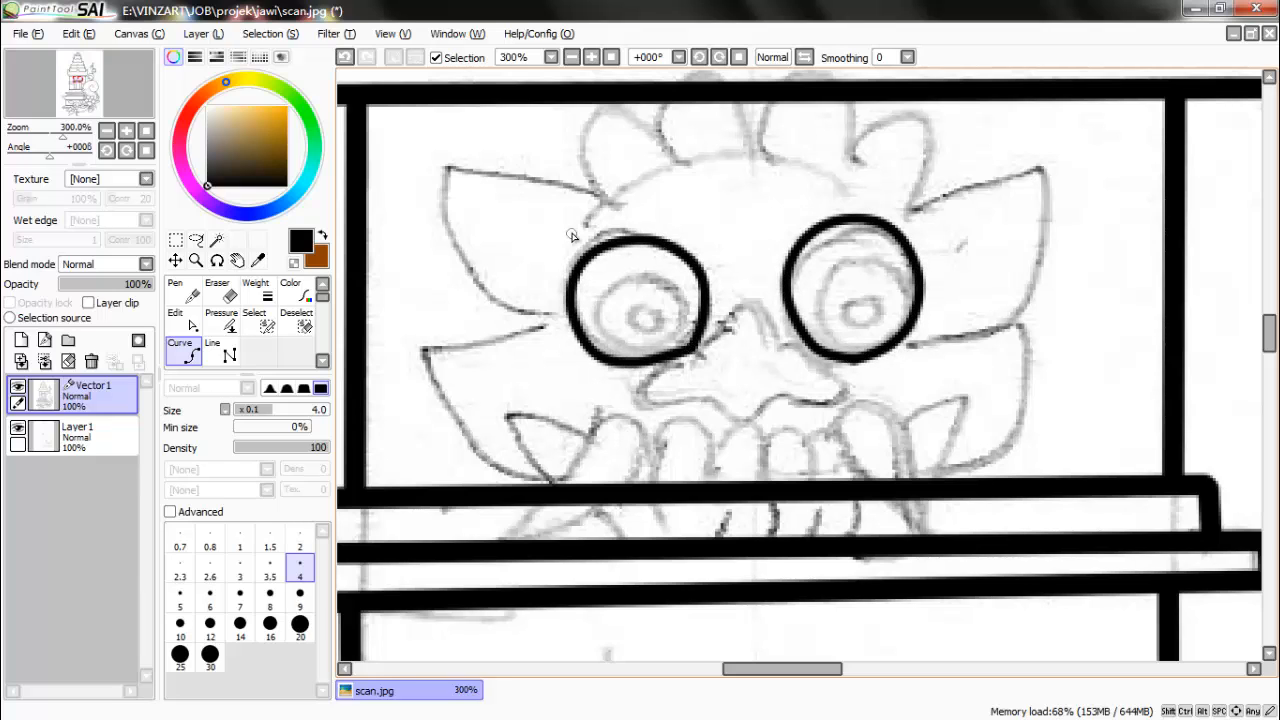
Trace the guardian face's forehead arc, both upper pointed ears and the lower left ear.
left_click(1055, 160)
double_click(905, 345)
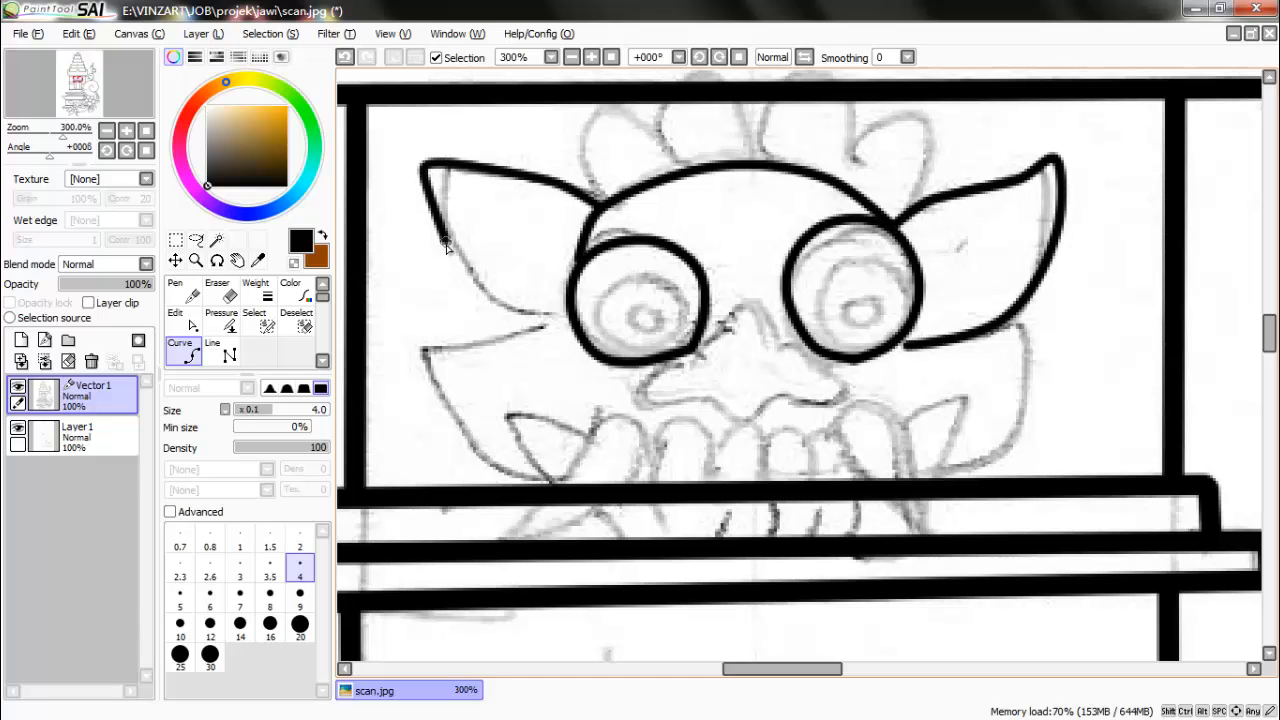
left_click(446, 243)
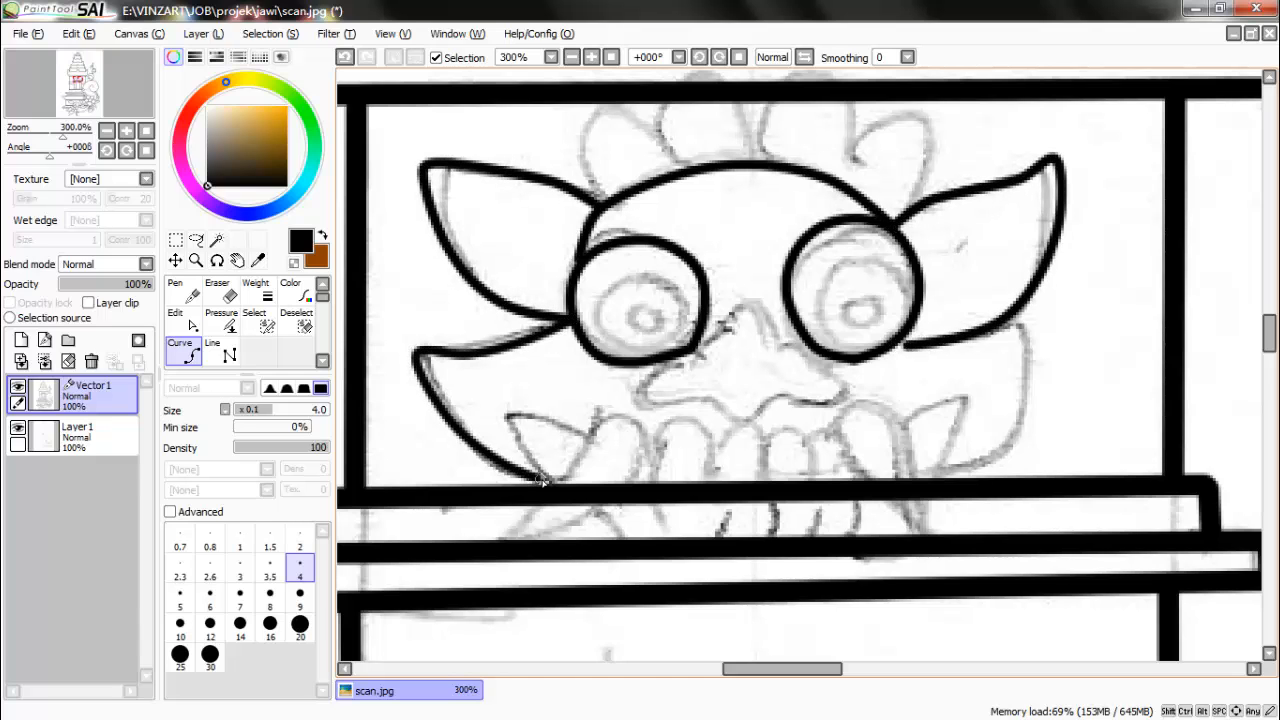
scroll(556, 432, "down", 2)
scroll(600, 460, "up", 2)
Erase the moulding line crossing the guardian face's teeth with an eraser of size 20.
left_click(221, 292)
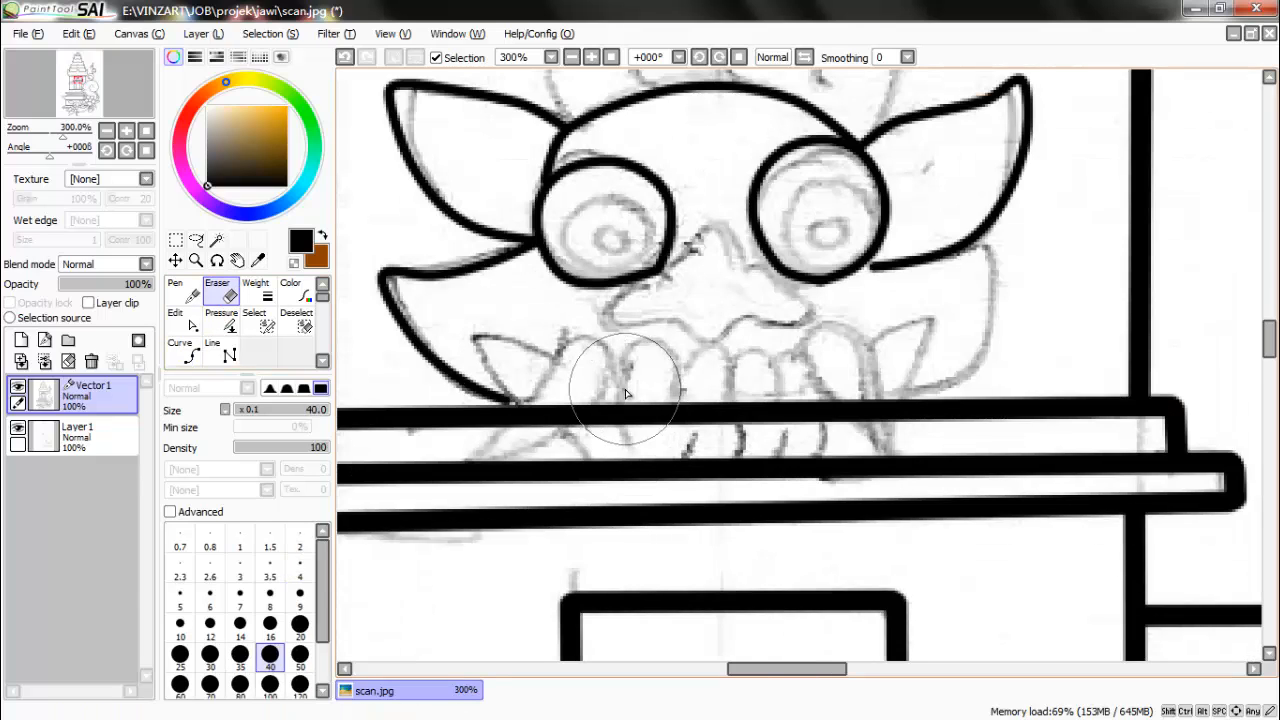
key("bracketleft")
key("bracketleft")
left_click_drag(602, 404, 828, 411)
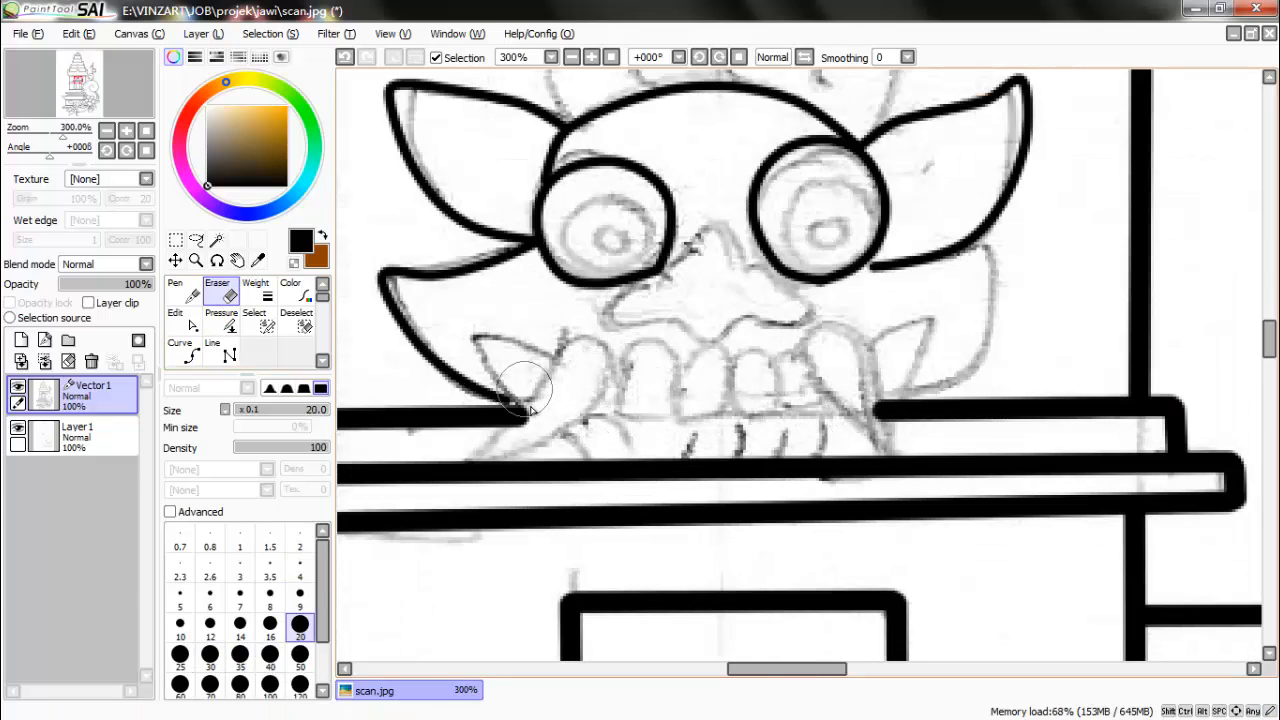
Outline the small pointed shape beside the guardian face's left fang with the Curve tool.
left_click(183, 349)
scroll(506, 382, "up", 2)
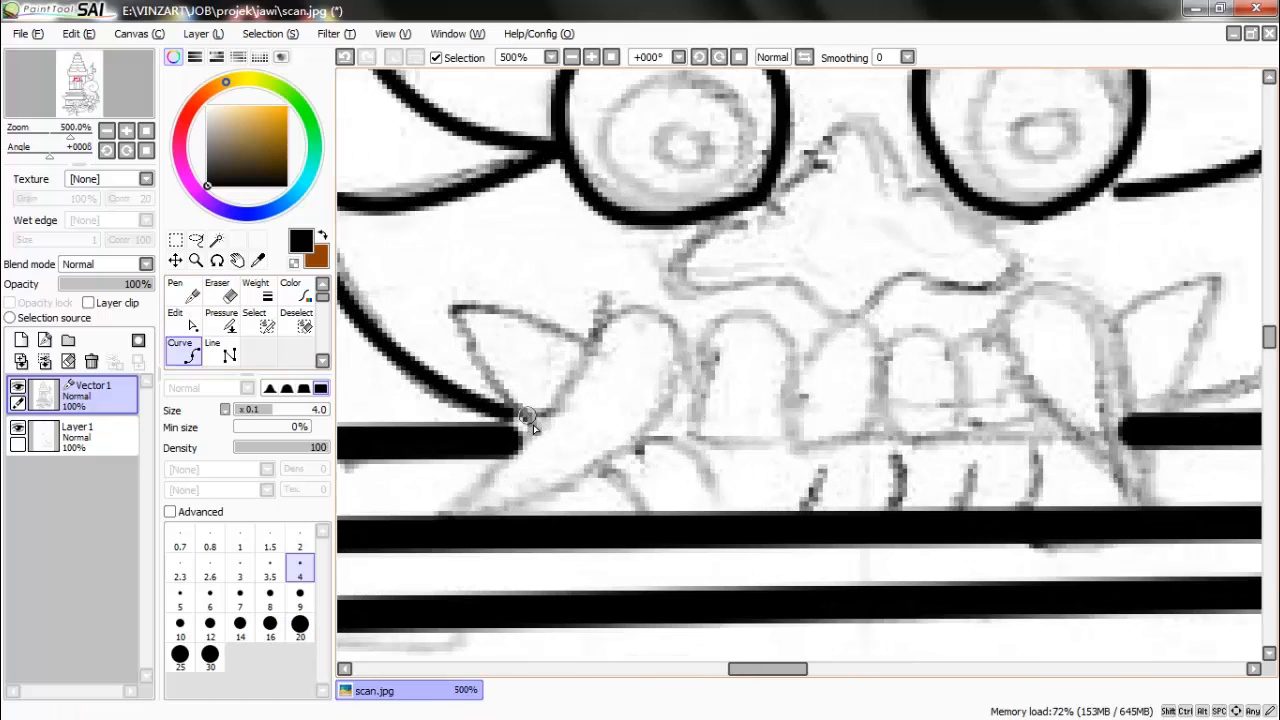
double_click(585, 360)
Outline the guardian face's large curved left fang down to its tip and back to its top.
left_click(606, 306)
left_click(558, 405)
left_click(443, 505)
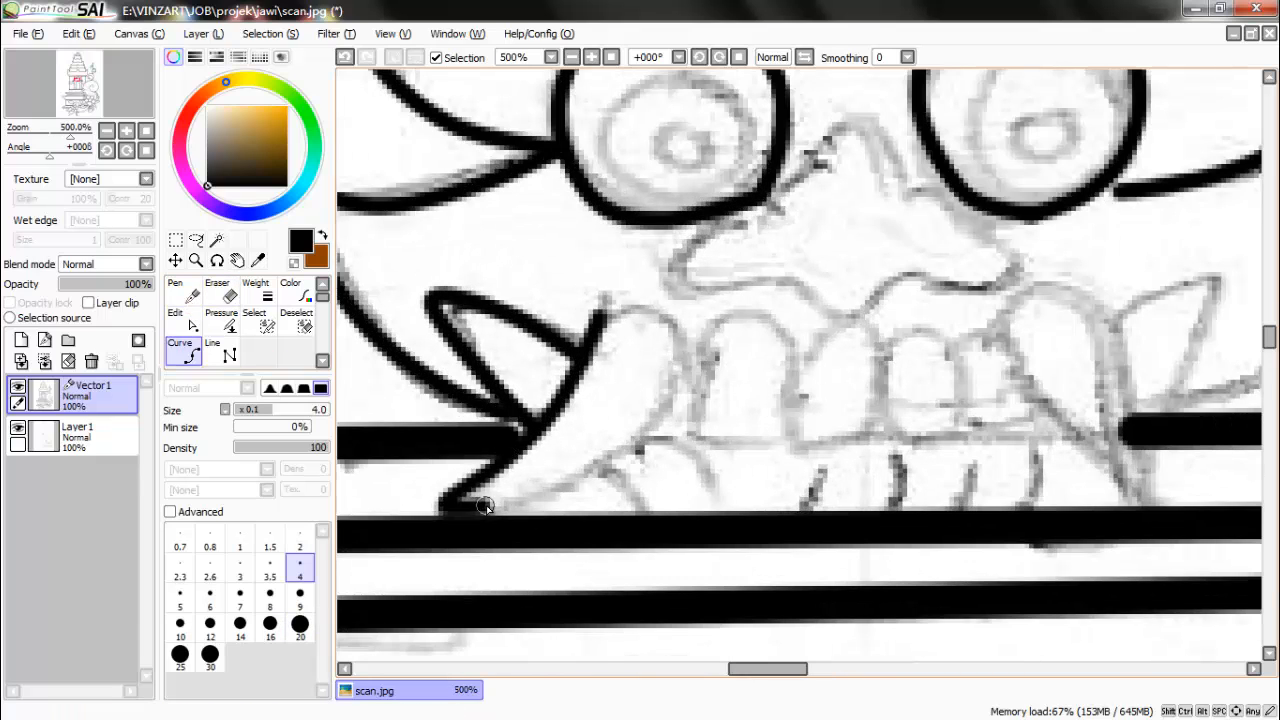
left_click(596, 474)
left_click(694, 384)
left_click(668, 306)
double_click(606, 301)
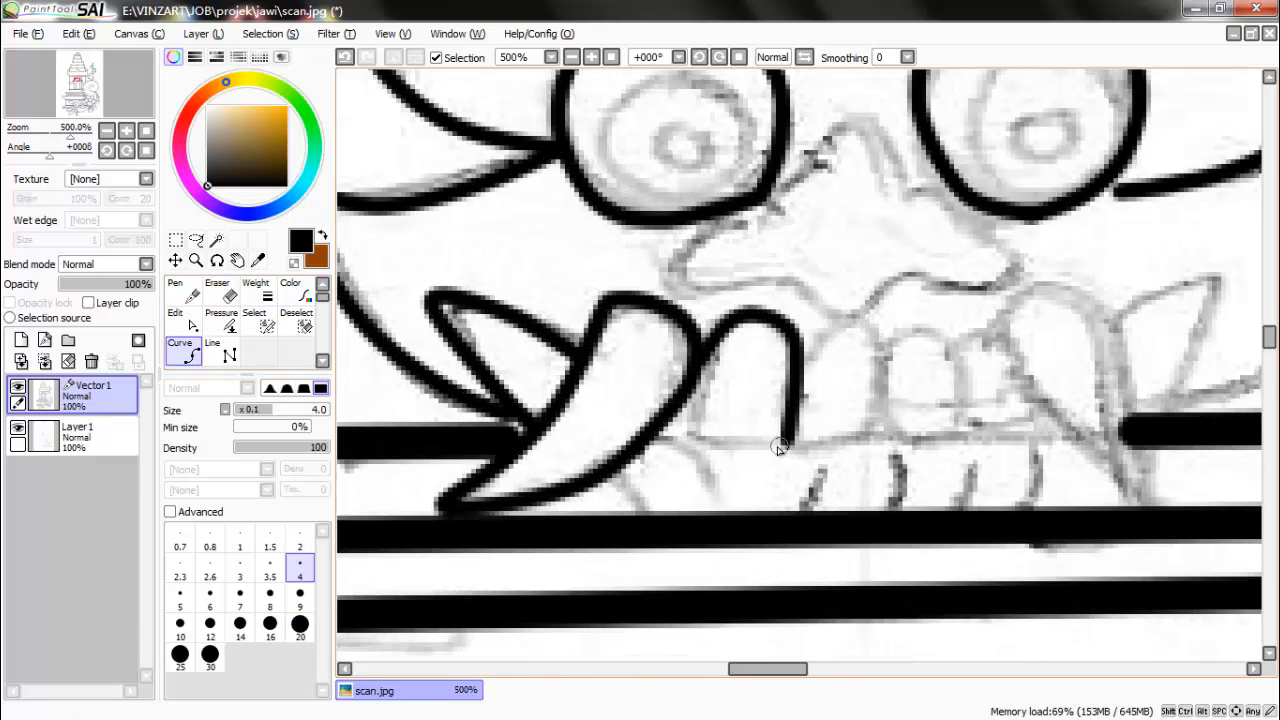
Outline the first two rounded upper teeth next to the left fang.
left_click(702, 446)
double_click(704, 352)
left_click(797, 352)
left_click(837, 316)
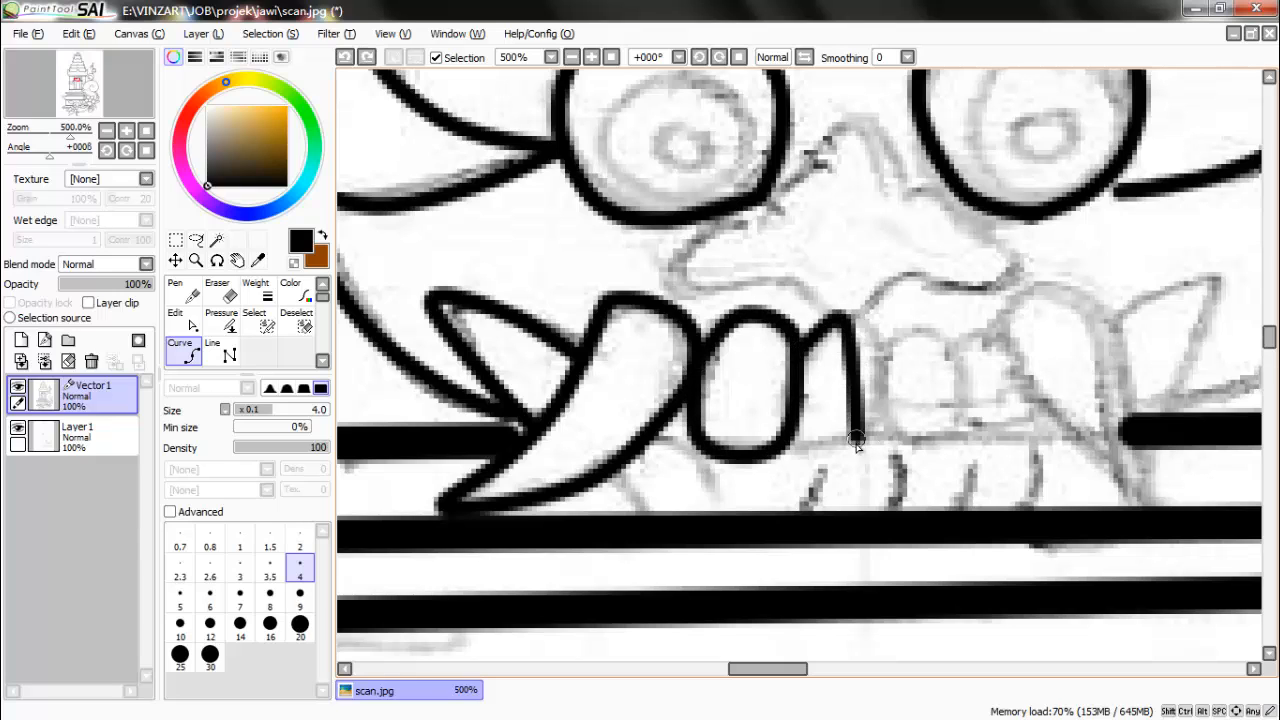
left_click(876, 372)
left_click(866, 437)
double_click(798, 443)
Outline the remaining upper teeth, the right fang with its small pointed shape, and the lower teeth.
left_click(884, 358)
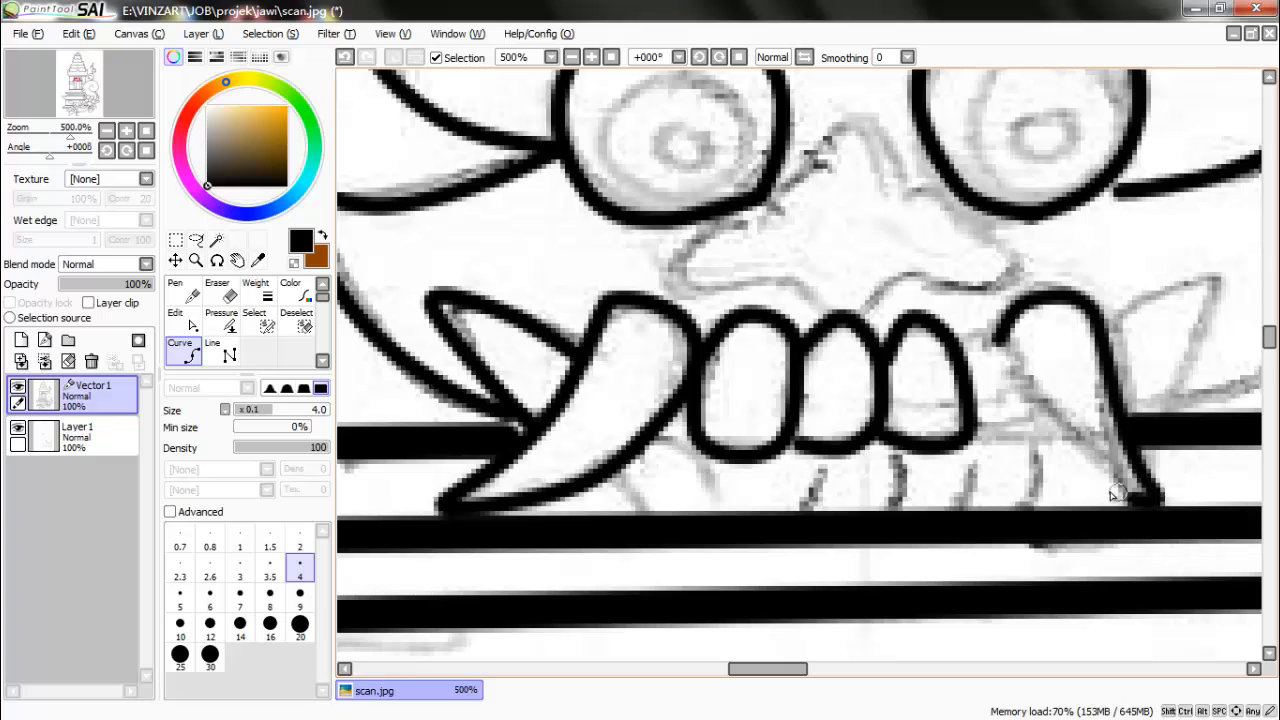
left_click(1000, 340)
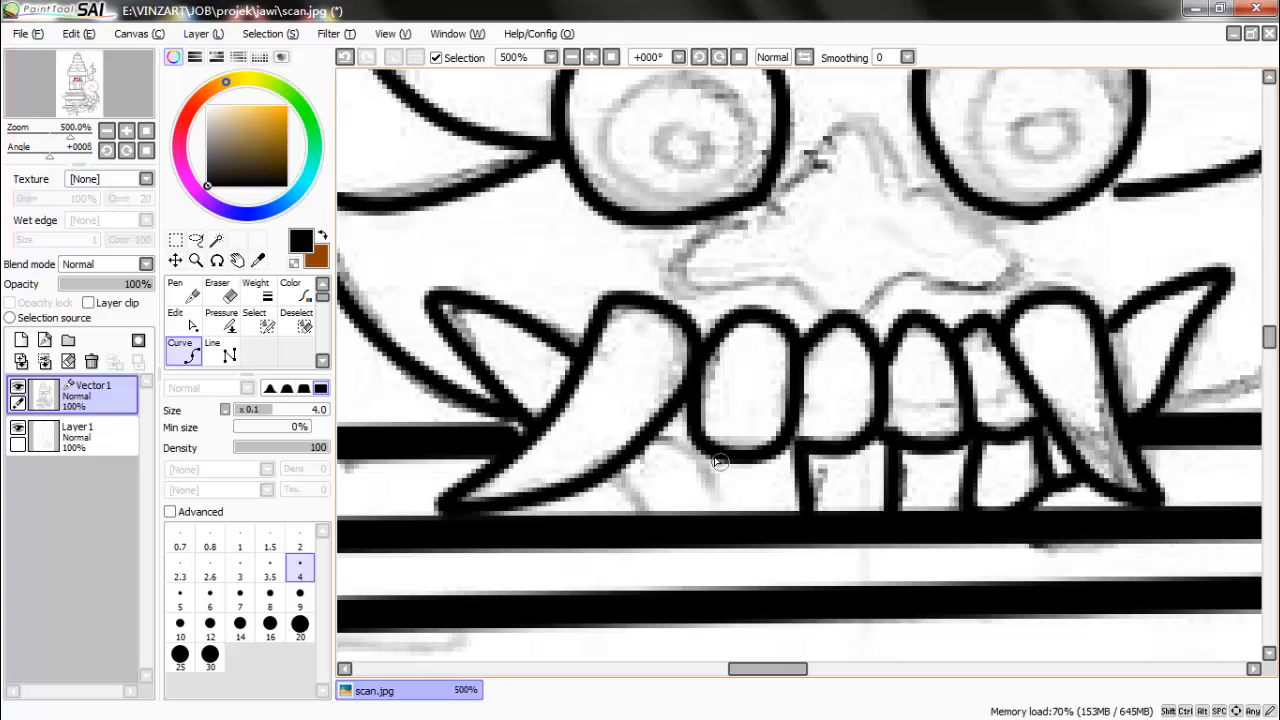
Finish the lower teeth beside the left fang and outline the guardian face's whole nose as a closed shape.
scroll(699, 444, "down", 2)
scroll(700, 325, "up", 2)
left_click(781, 290)
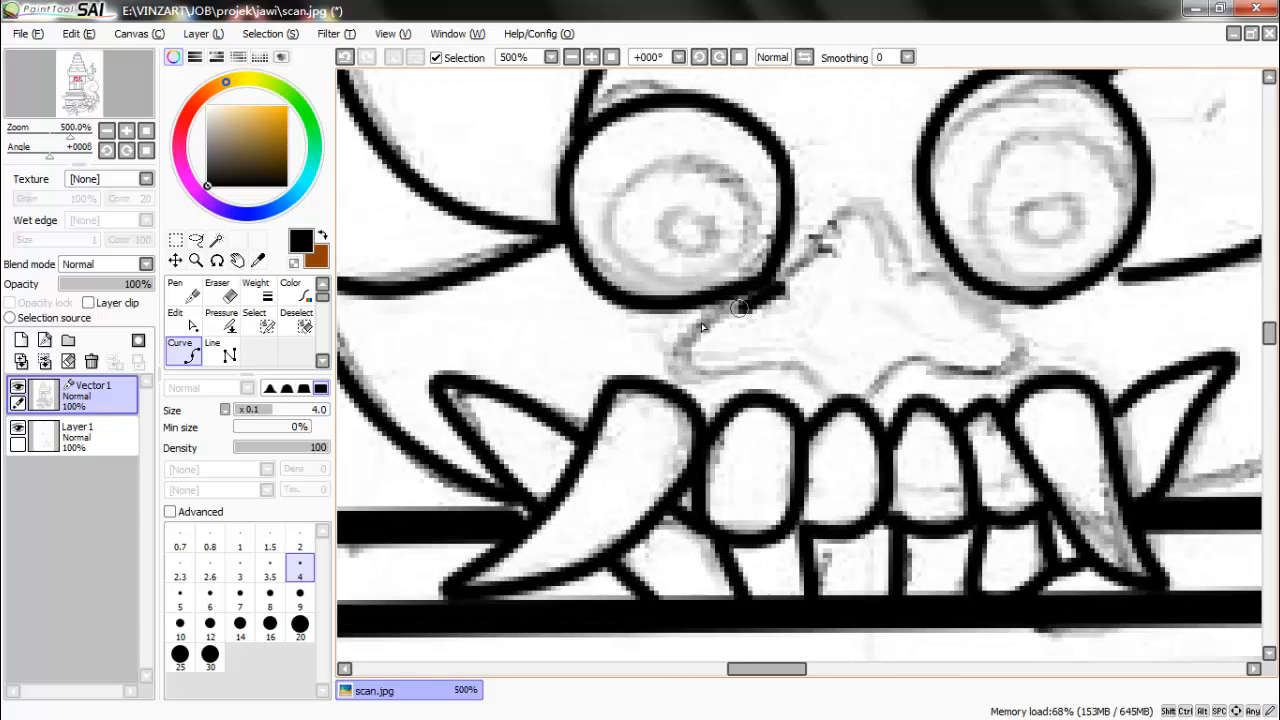
left_click(776, 364)
left_click(842, 397)
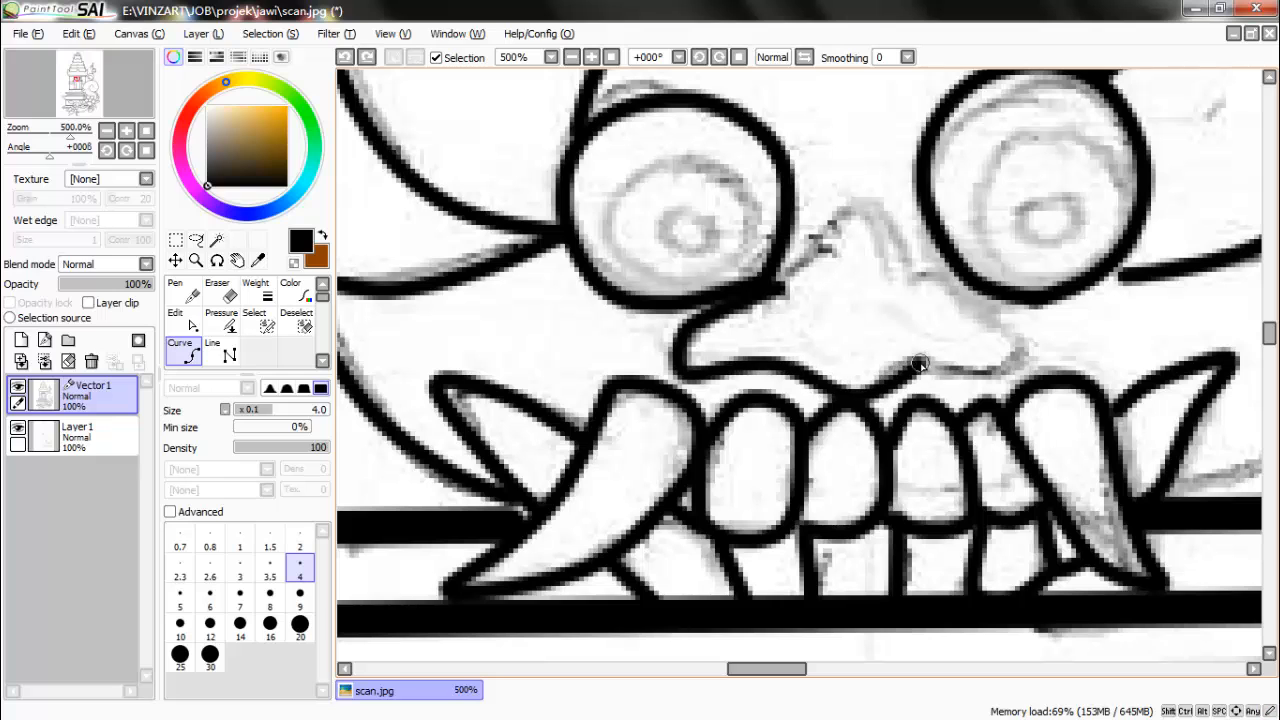
left_click(1022, 322)
left_click(928, 276)
left_click(882, 171)
left_click(838, 170)
double_click(782, 290)
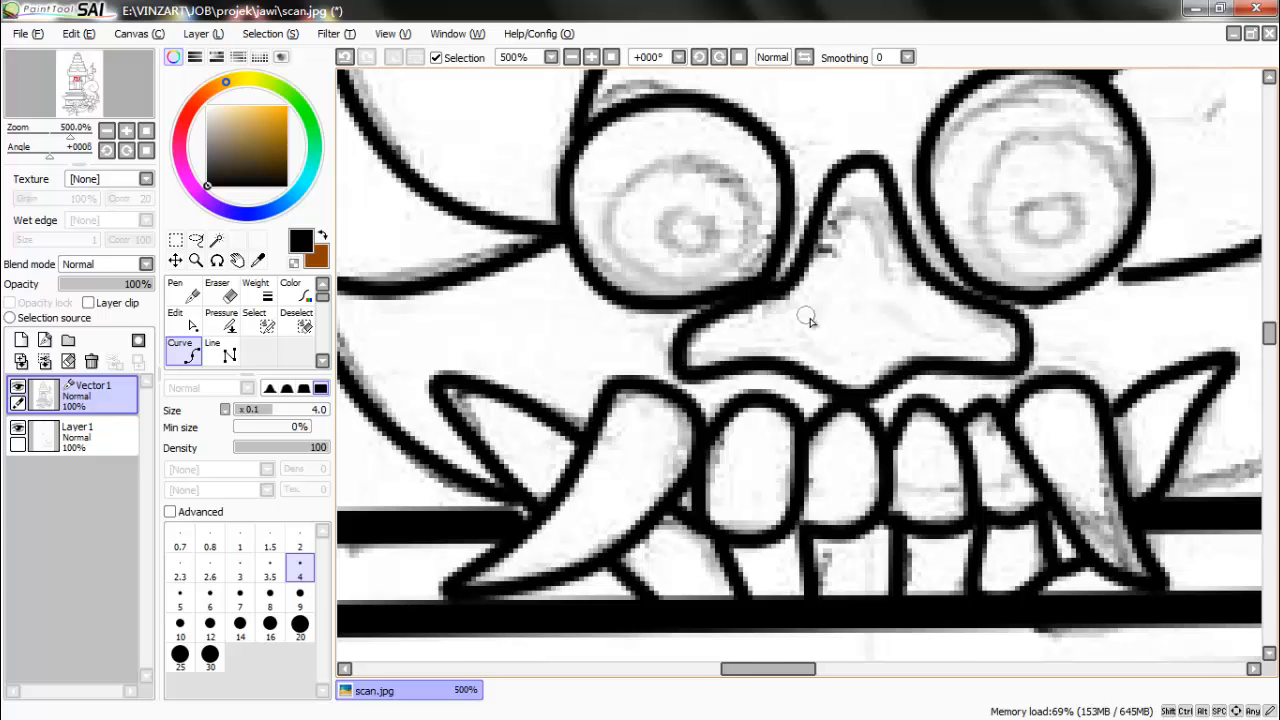
Outline the pointed lower ear shape on the right side of the guardian face, from the eye back to the fang.
scroll(623, 301, "down", 2)
scroll(952, 290, "up", 1)
scroll(958, 290, "down", 1)
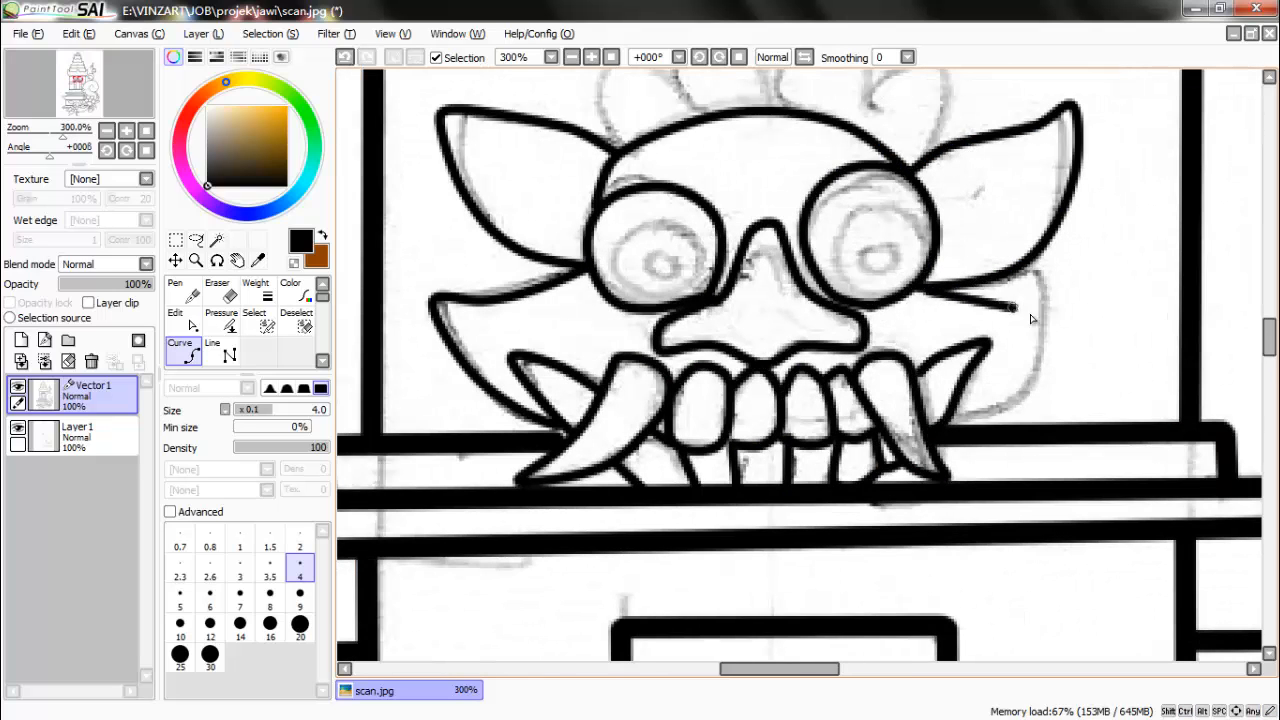
scroll(995, 408, "down", 2)
scroll(607, 360, "up", 3)
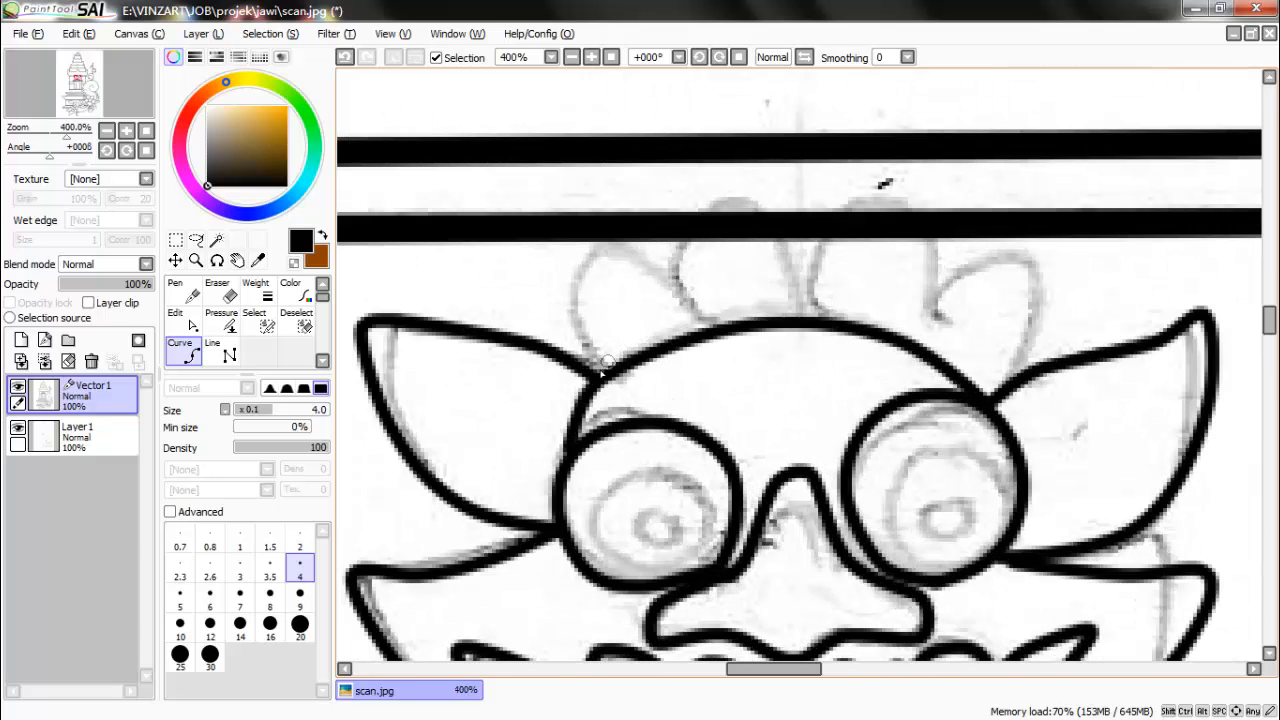
Outline the guardian's leftmost crown petal and erase the horizontal line where the two middle petals cross it.
left_click(601, 261)
double_click(699, 332)
left_click(221, 291)
left_click(726, 208)
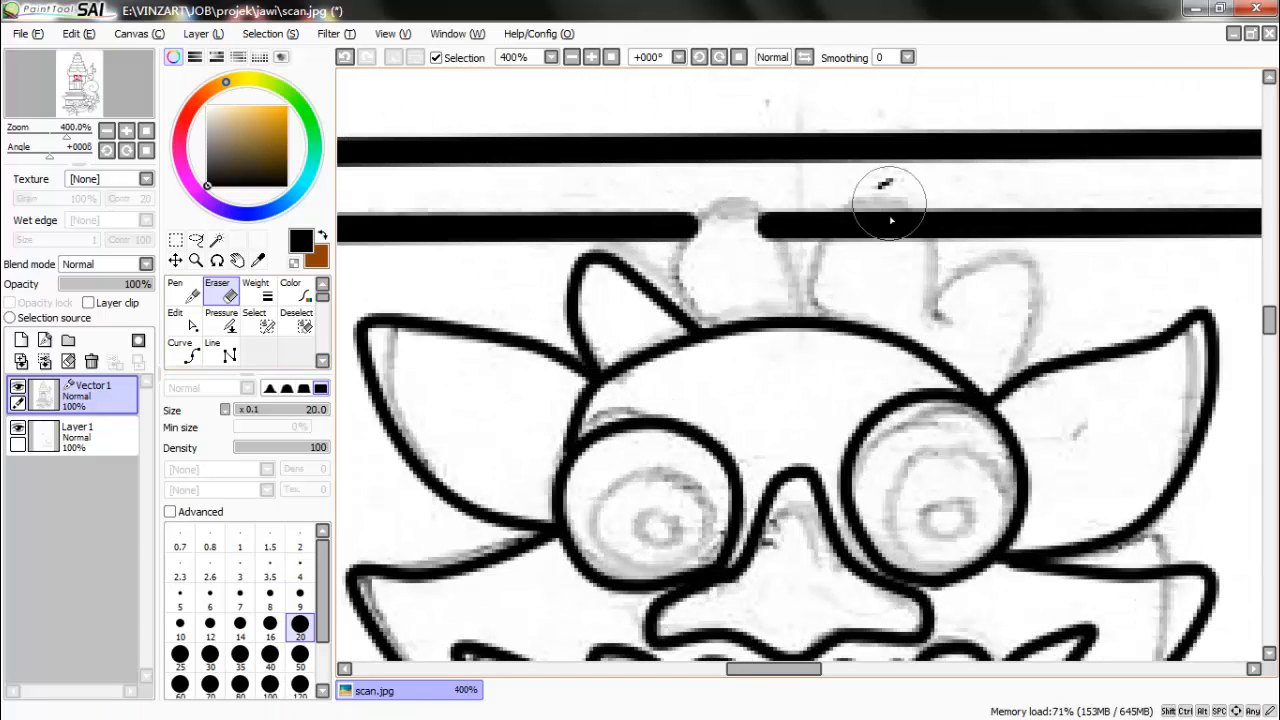
left_click(876, 218)
Outline the two middle crown petals and the rightmost one above the guardian's forehead with the Curve tool.
left_click(182, 350)
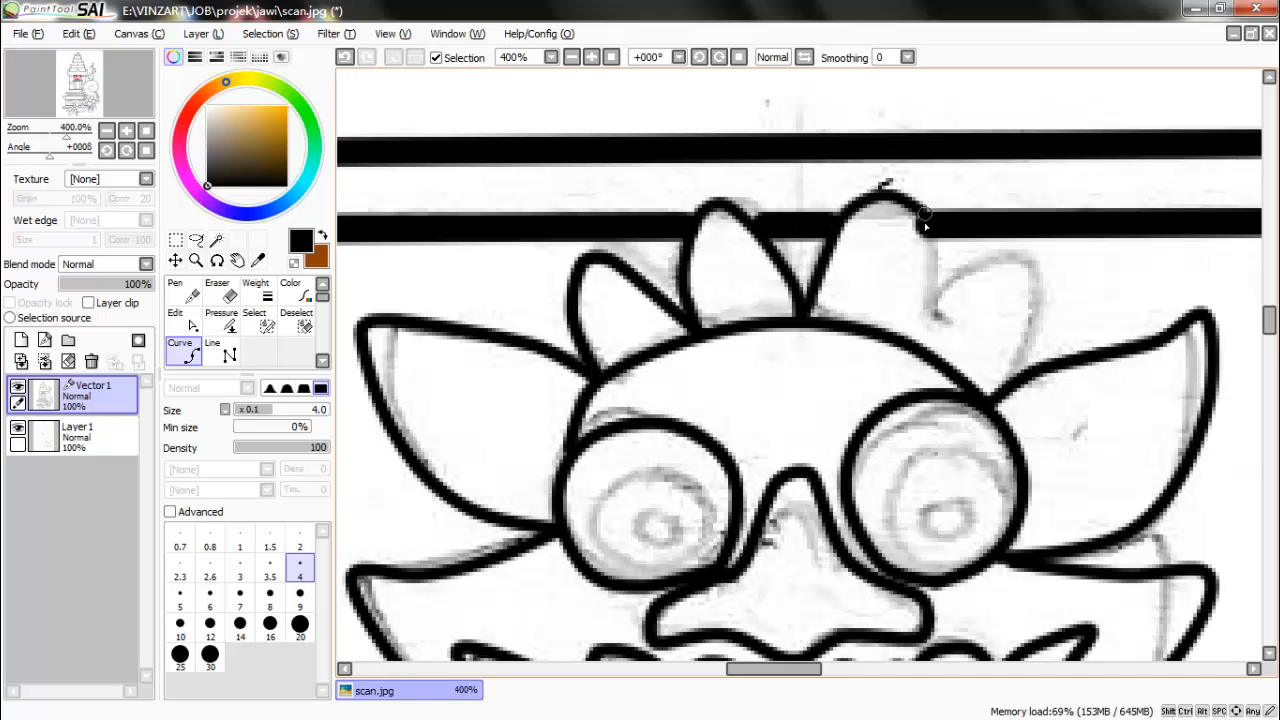
left_click(1035, 280)
double_click(990, 396)
Trace the iris ring inside the guardian's left eye as a closed curve.
scroll(684, 341, "down", 2)
scroll(684, 442, "up", 3)
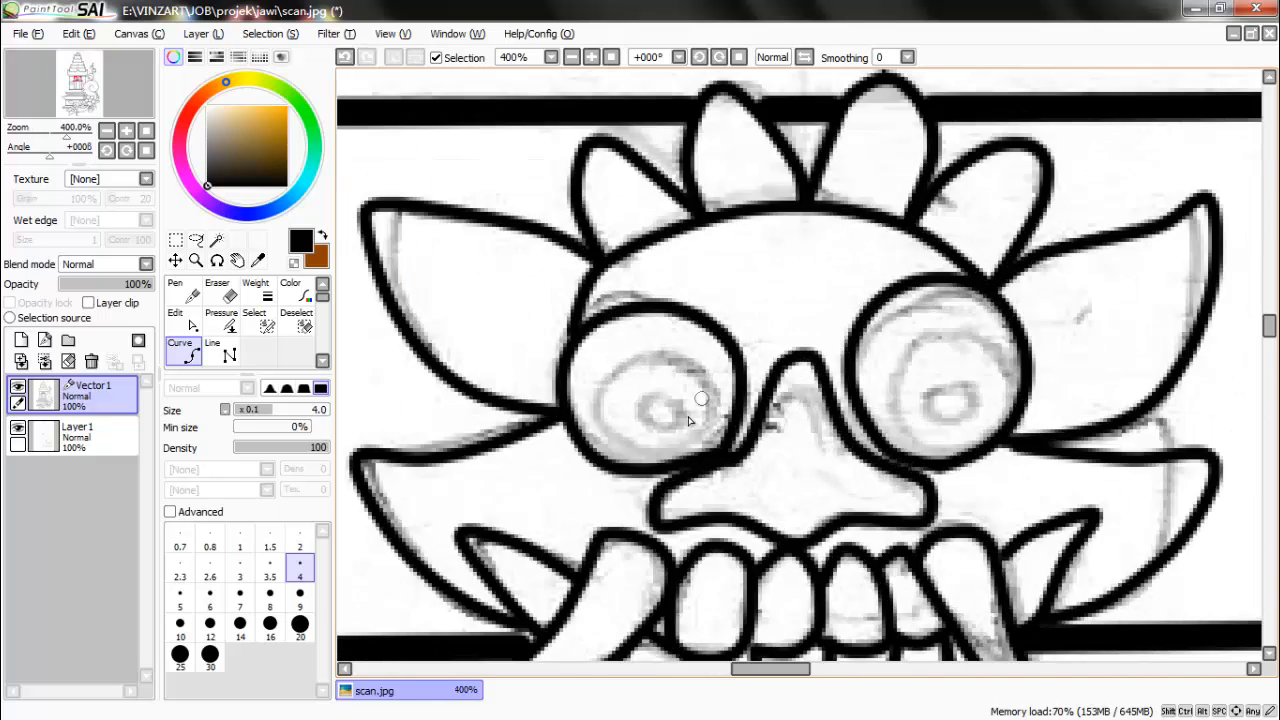
left_click(640, 492)
left_click(550, 425)
left_click(650, 332)
left_click(729, 414)
double_click(645, 490)
Trace the iris ring inside the guardian's right eye, redoing the misplaced points on its left side.
left_click(1062, 480)
left_click(986, 400)
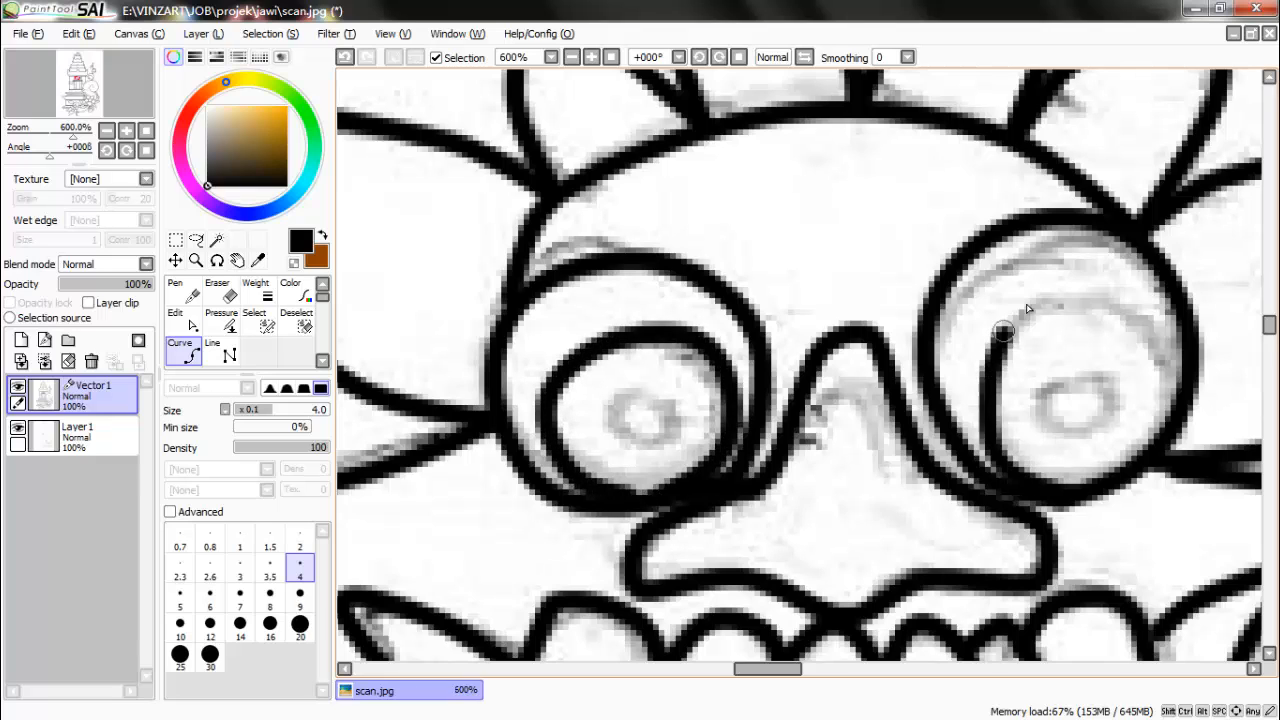
left_click(1032, 305)
key("ctrl+z")
key("ctrl+z")
left_click(978, 400)
left_click(1022, 315)
left_click(1156, 372)
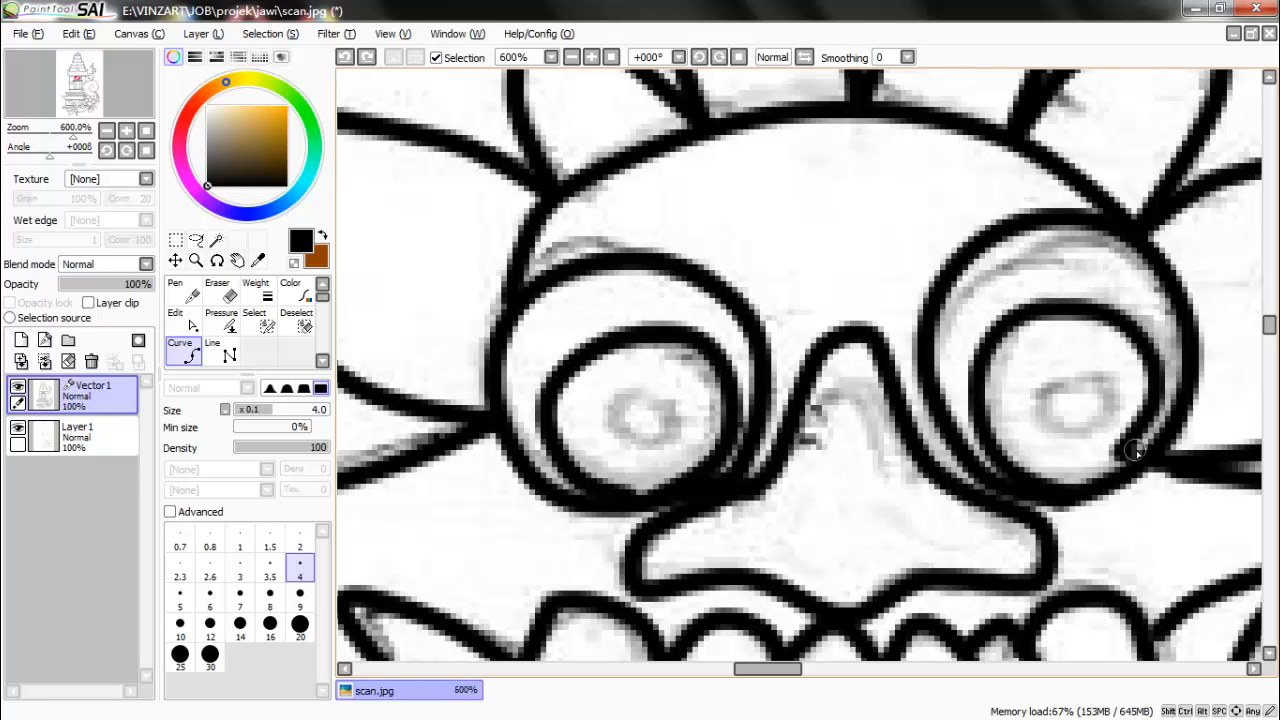
double_click(1071, 494)
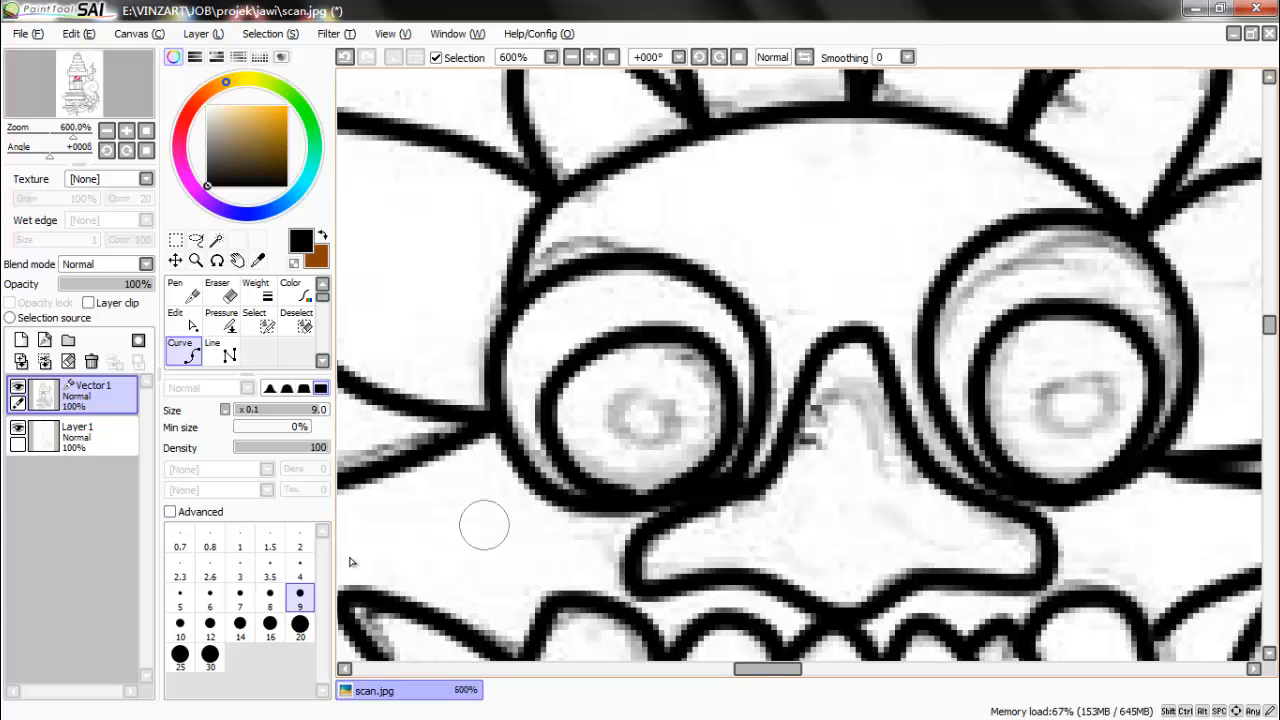
Add a solid black pupil to each of the guardian's eyes with the Curve tool at size 10.
scroll(625, 408, "up", 1)
double_click(650, 423)
scroll(953, 384, "down", 1)
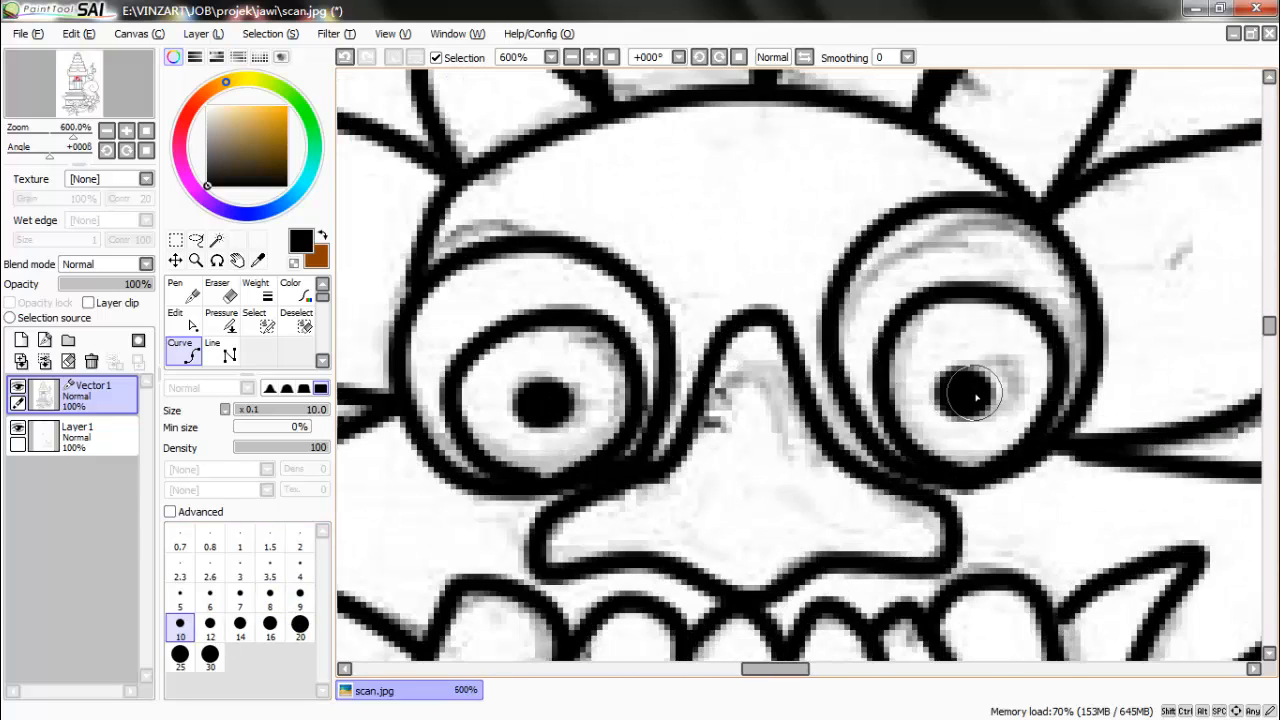
Hide and show the pencil sketch layer to compare the linework with the sketch.
scroll(976, 396, "down", 10)
scroll(868, 491, "up", 2)
scroll(872, 493, "down", 1)
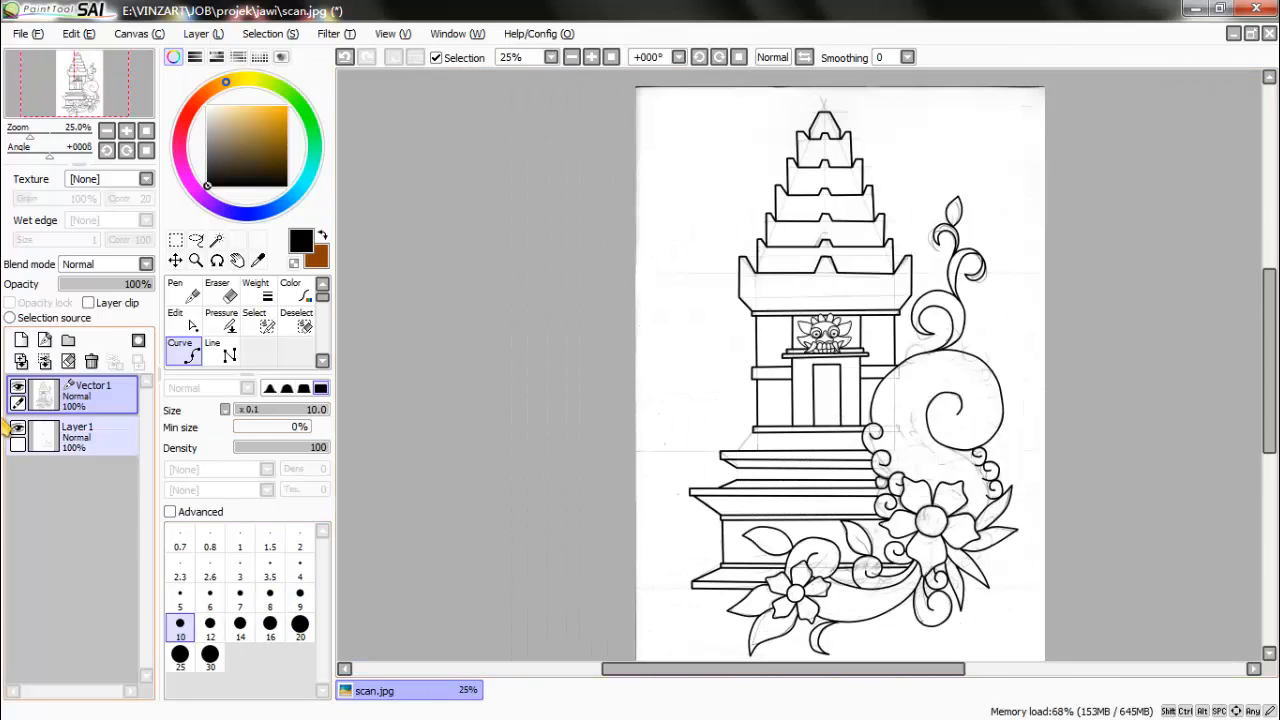
left_click(17, 428)
left_click(17, 428)
Trace the slanted left edge joining the slab under the temple body to the base tier below, with Curve size 9.
scroll(754, 455, "up", 4)
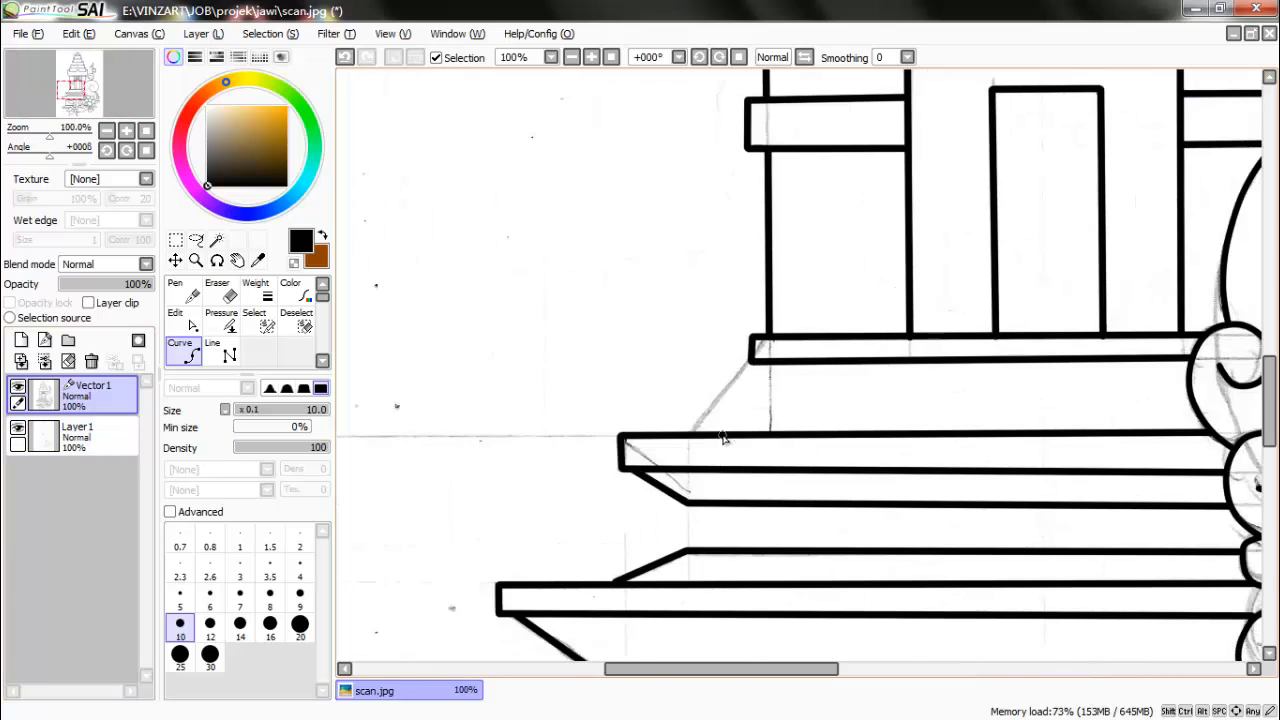
left_click(240, 625)
scroll(713, 366, "up", 3)
left_click(745, 342)
key("ctrl+z")
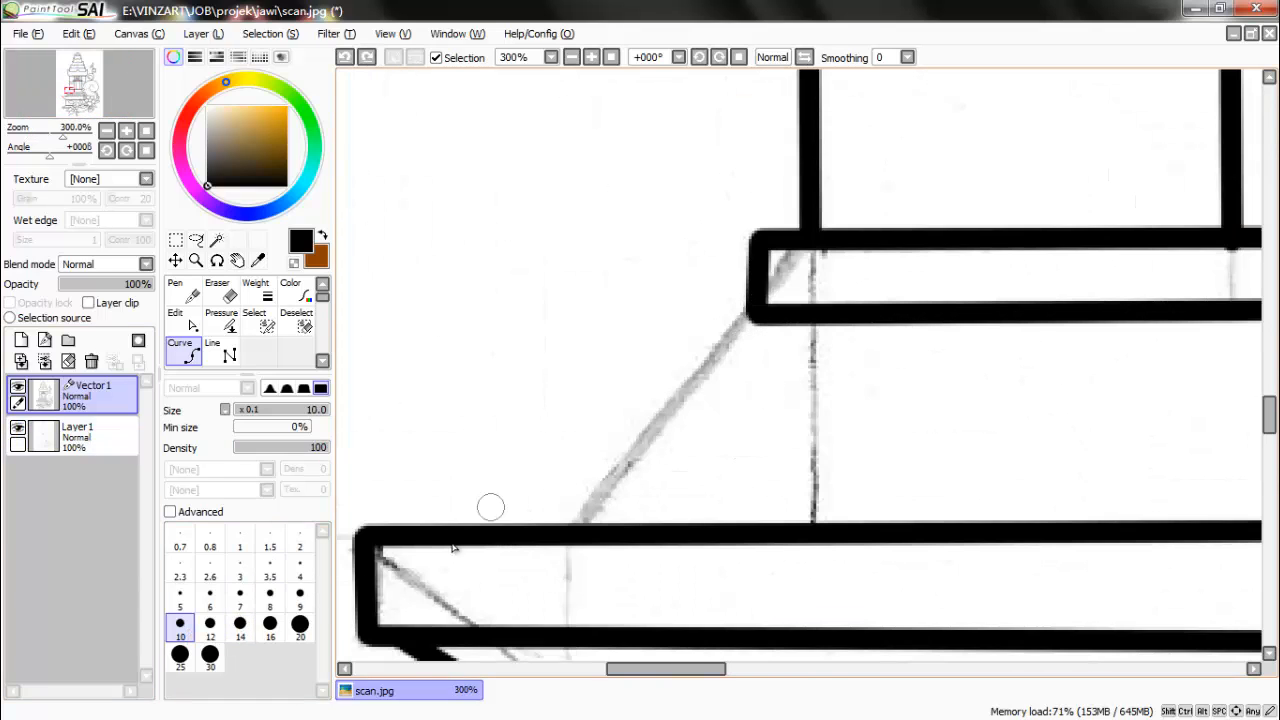
left_click(300, 599)
left_click(745, 352)
key("ctrl+z")
left_click(756, 317)
double_click(563, 535)
Hide the pencil sketch layer, Layer1.
scroll(593, 369, "down", 2)
scroll(593, 371, "up", 1)
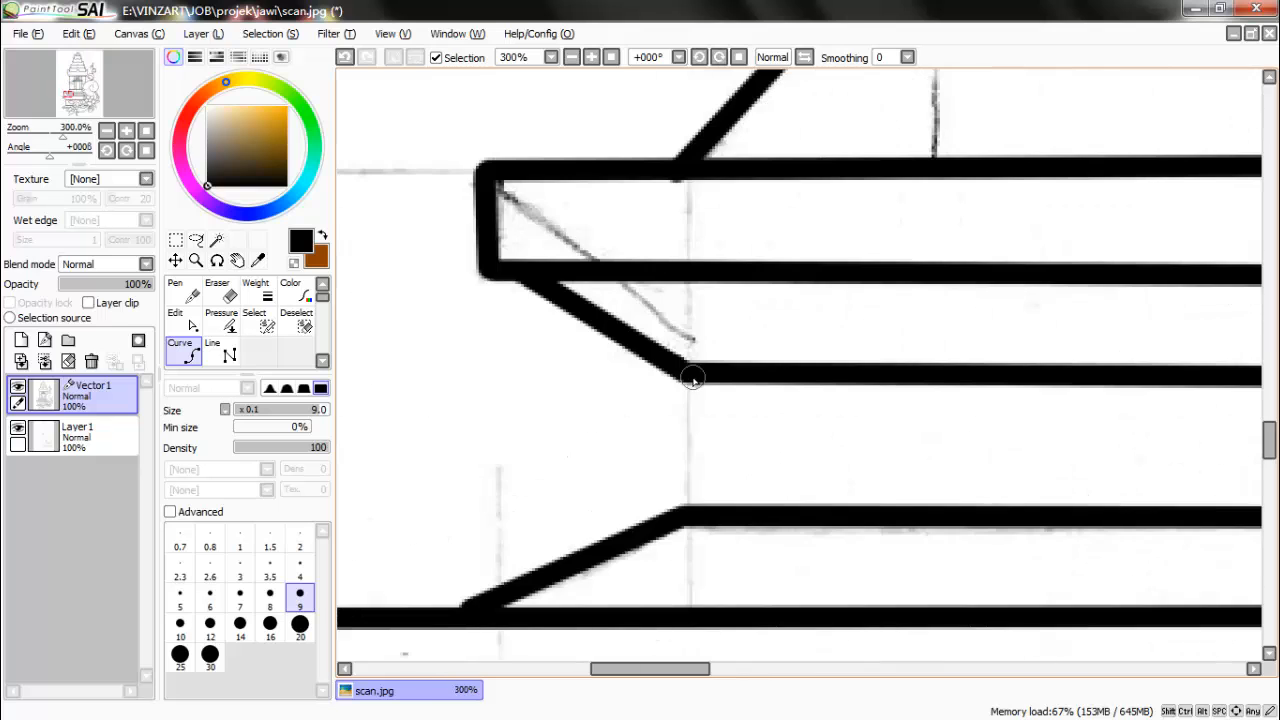
scroll(690, 513, "down", 8)
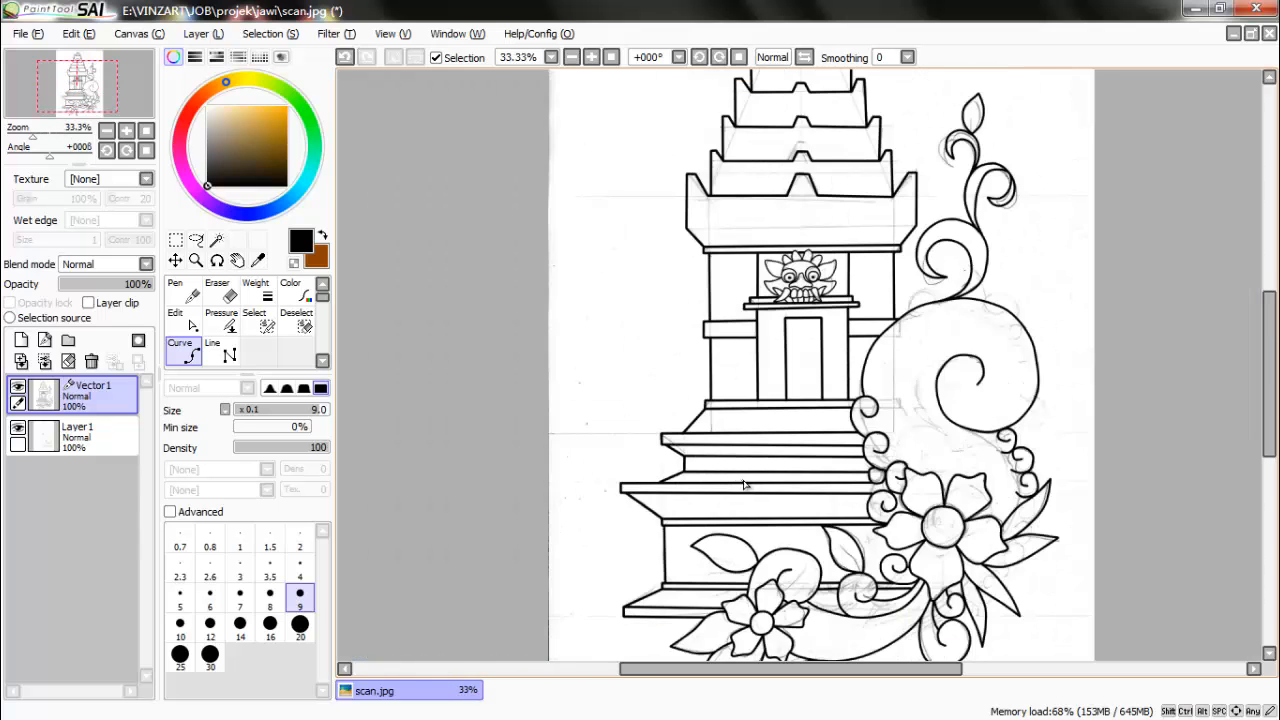
left_click(17, 427)
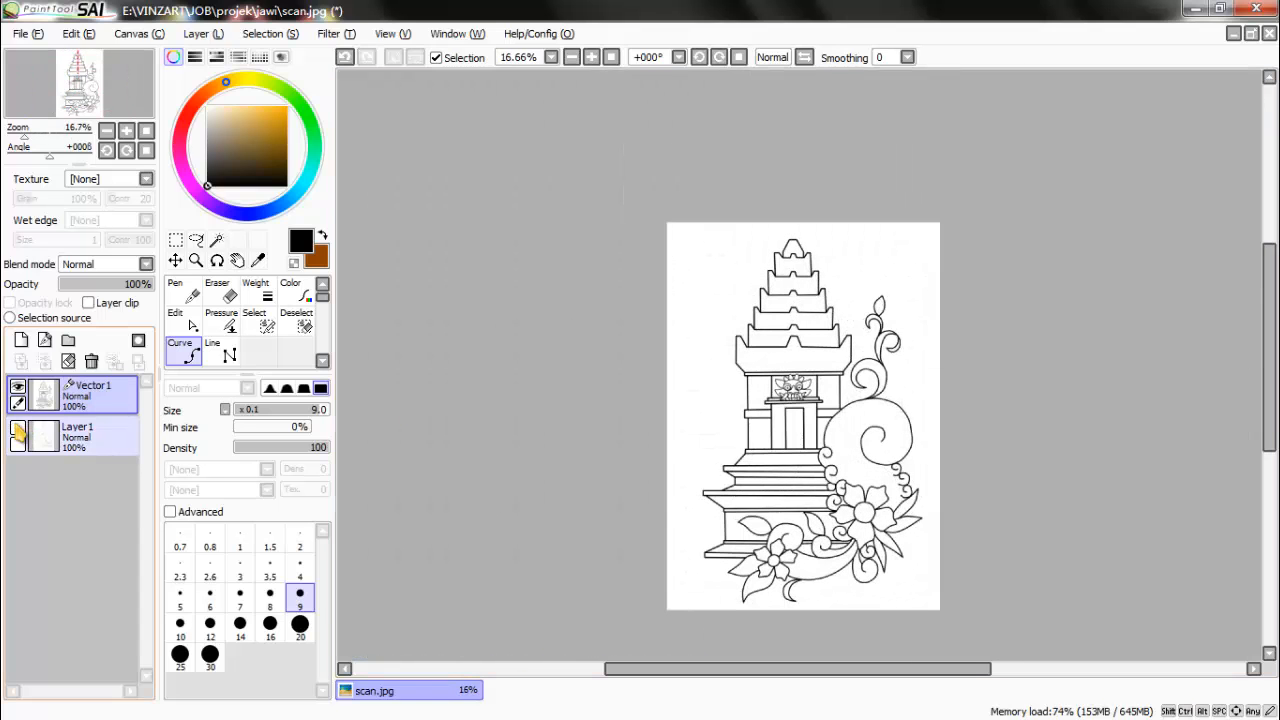
Examine the inked linework from the temple's spire down to the flowers for missing details.
left_click(27, 33)
left_click(437, 148)
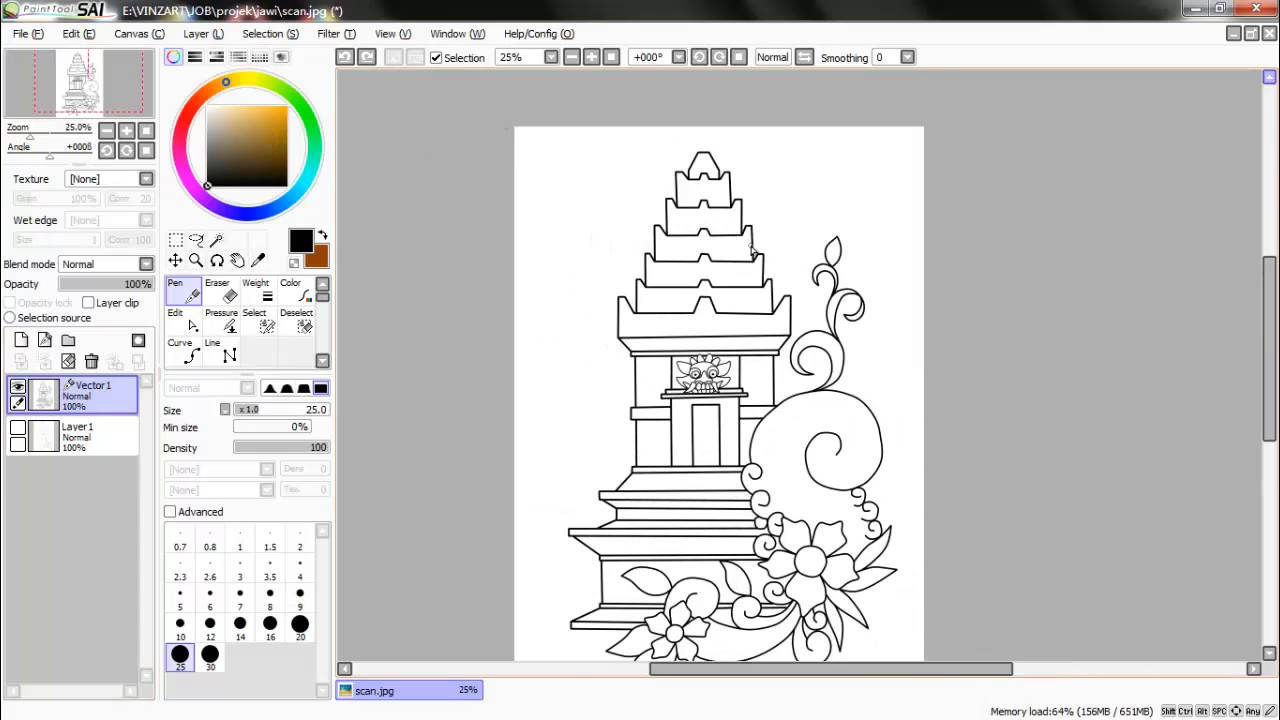
scroll(698, 170, "up", 5)
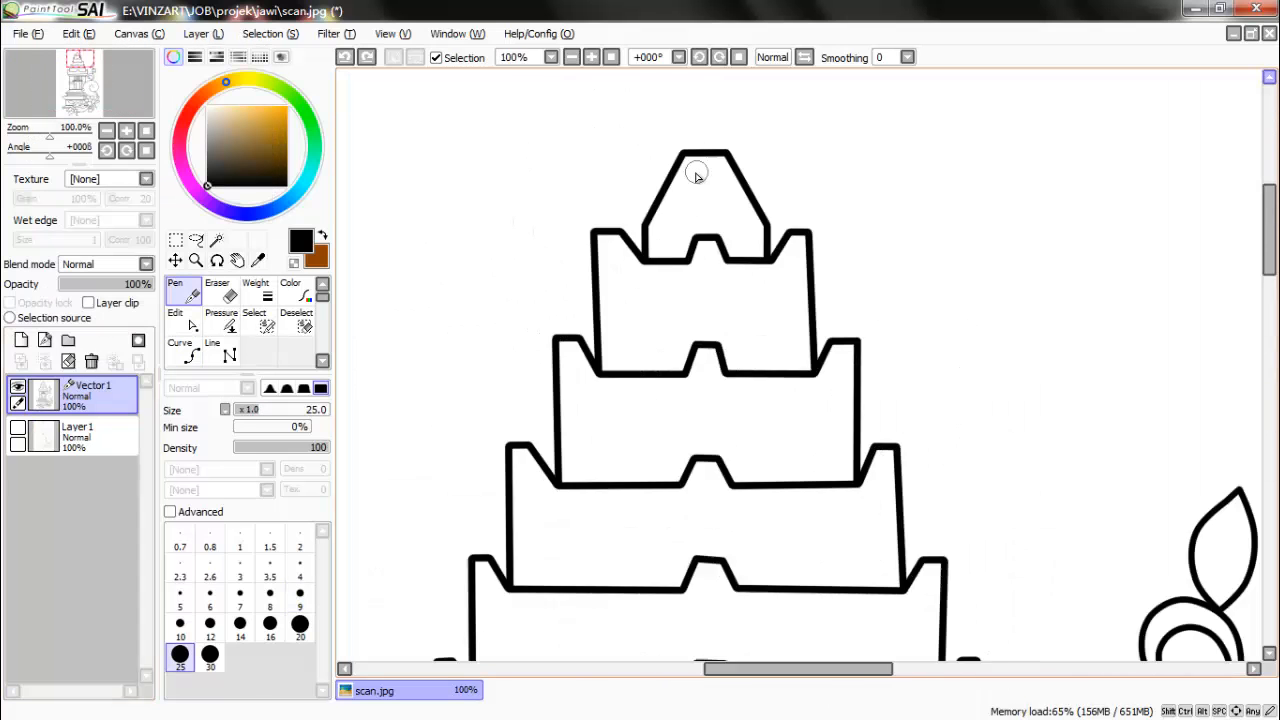
scroll(780, 252, "down", 2)
left_click_drag(760, 506, 760, 300)
left_click_drag(1090, 600, 760, 300)
scroll(926, 386, "down", 1)
left_click_drag(926, 386, 948, 145)
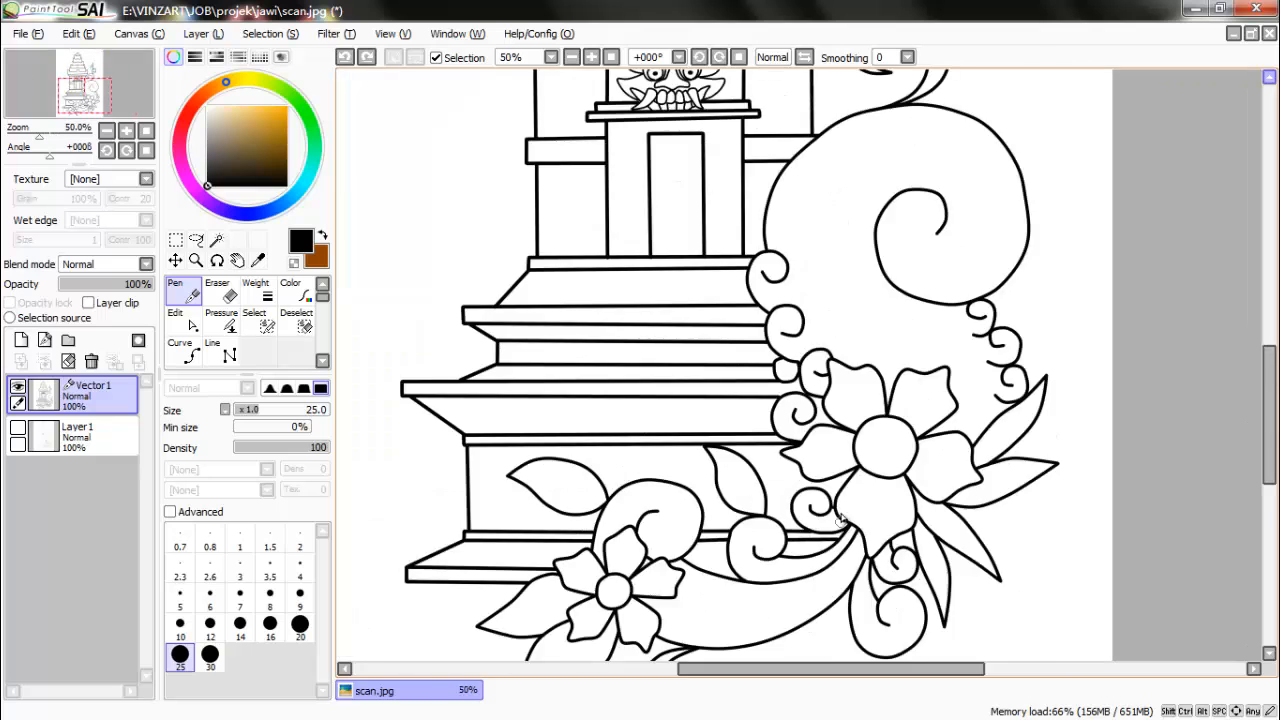
Draw two short radiating Curve lines at size 9 from the large flower's centre into both its lower and right petals.
scroll(846, 500, "up", 4)
left_click(190, 358)
scroll(834, 349, "up", 1)
left_click(834, 349)
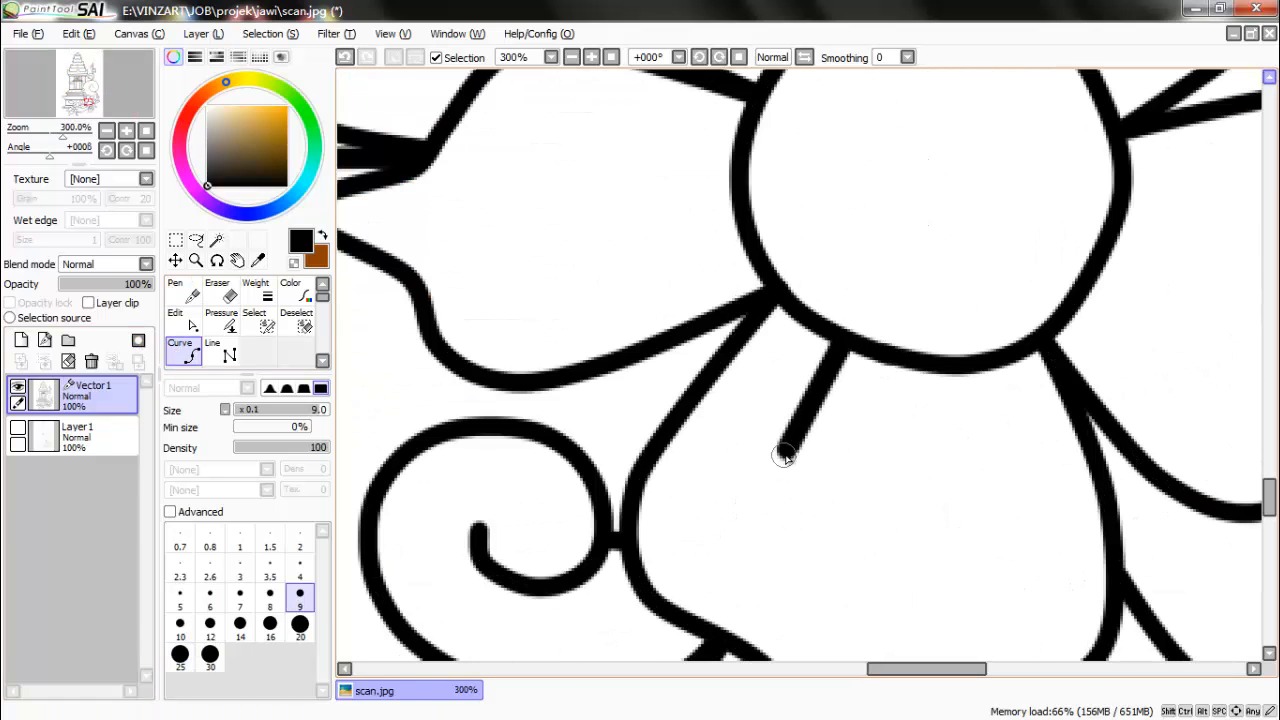
left_click_drag(1077, 301, 731, 326)
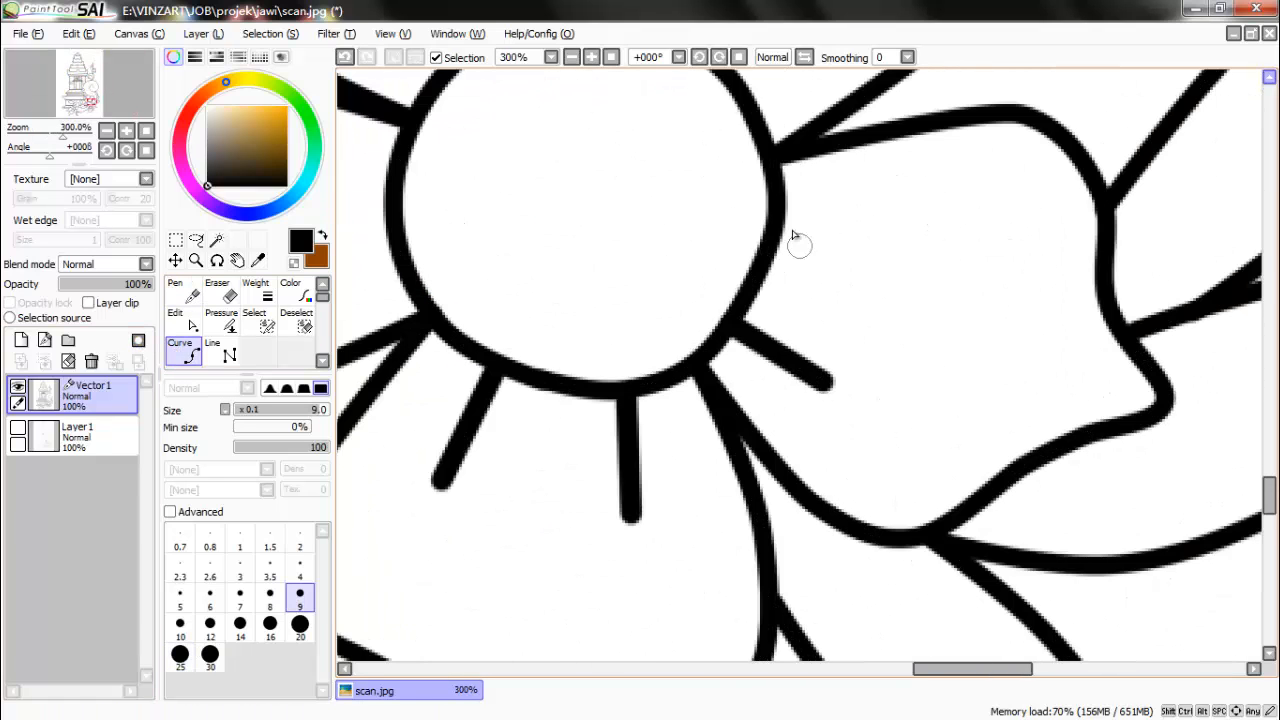
double_click(889, 217)
Draw two short radiating lines from the large flower's centre into each of its two upper petals.
scroll(889, 217, "down", 1)
left_click_drag(889, 217, 986, 609)
scroll(826, 486, "up", 1)
left_click(843, 487)
double_click(889, 377)
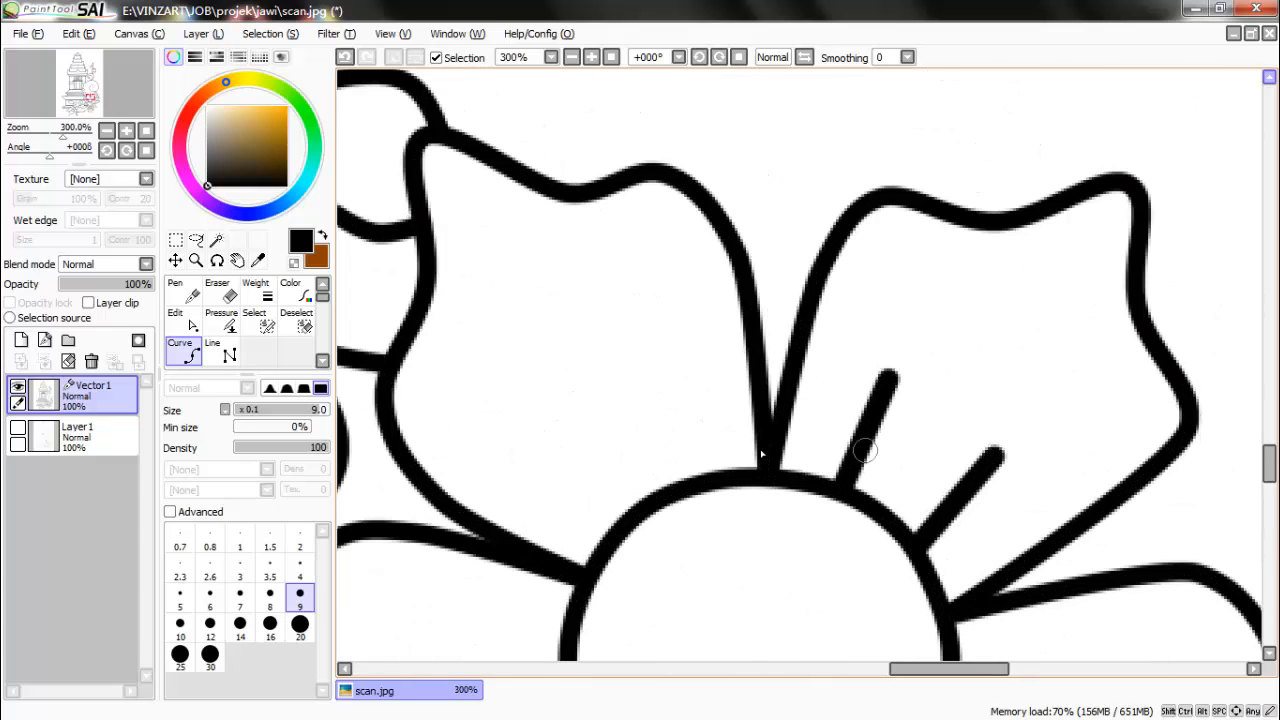
left_click(681, 484)
double_click(641, 342)
Draw two short radiating lines from the large flower's centre into its left petal.
scroll(543, 446, "down", 1)
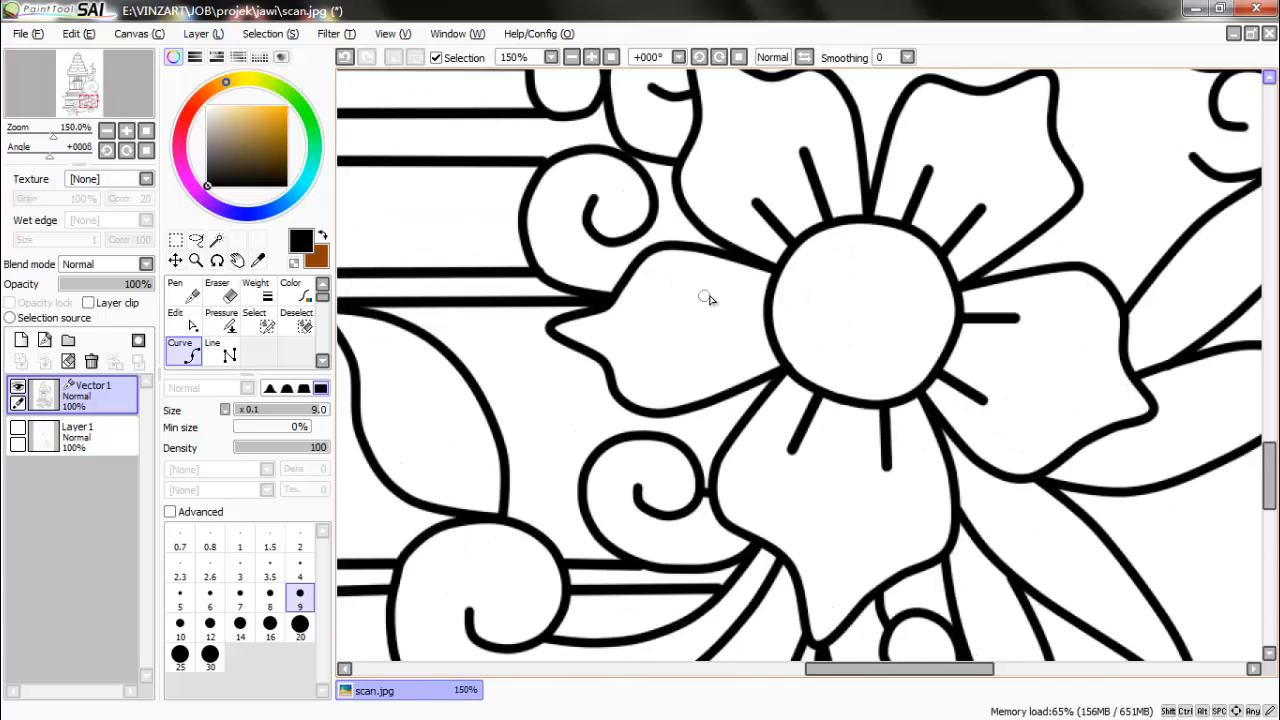
scroll(709, 294, "up", 1)
left_click(838, 295)
double_click(700, 298)
double_click(708, 394)
Paint a solid dot beyond each short line in the large flower's left petal with the Pen at size 14.
left_click(183, 291)
scroll(640, 288, "up", 2)
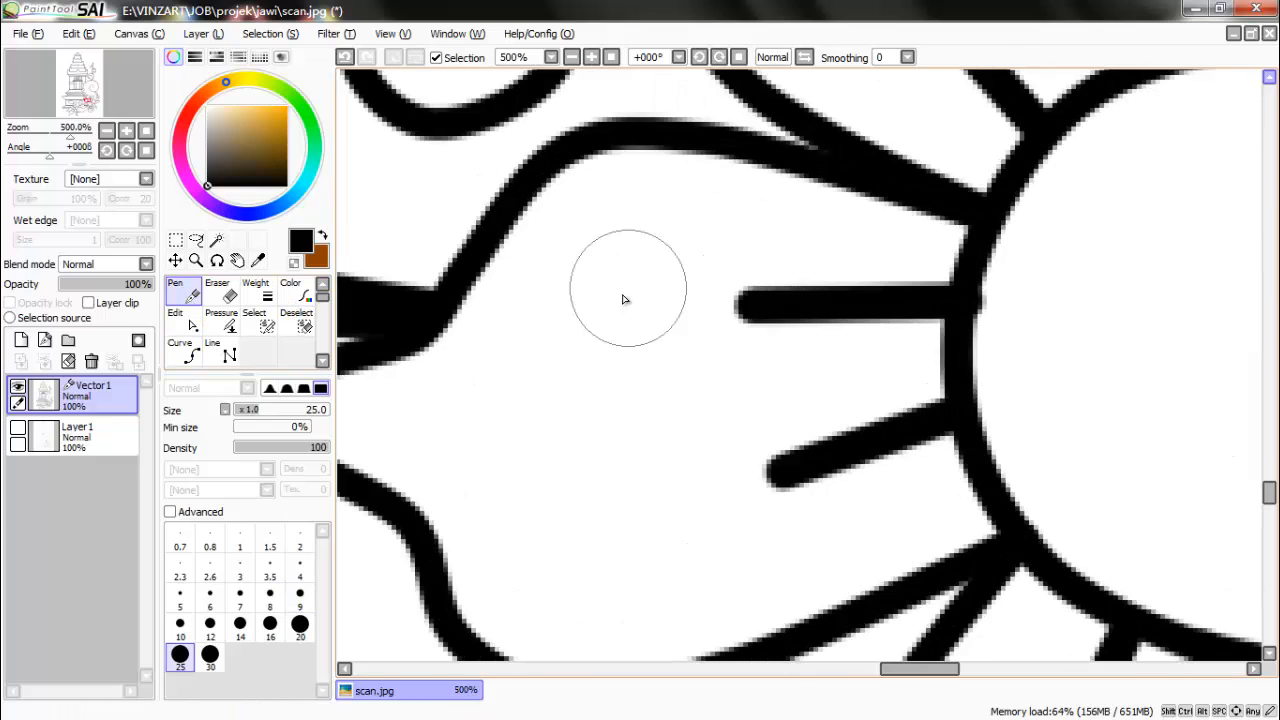
left_click(240, 628)
scroll(668, 322, "up", 2)
left_click(600, 284)
scroll(628, 248, "down", 2)
scroll(621, 570, "up", 2)
left_click_drag(645, 439, 615, 400)
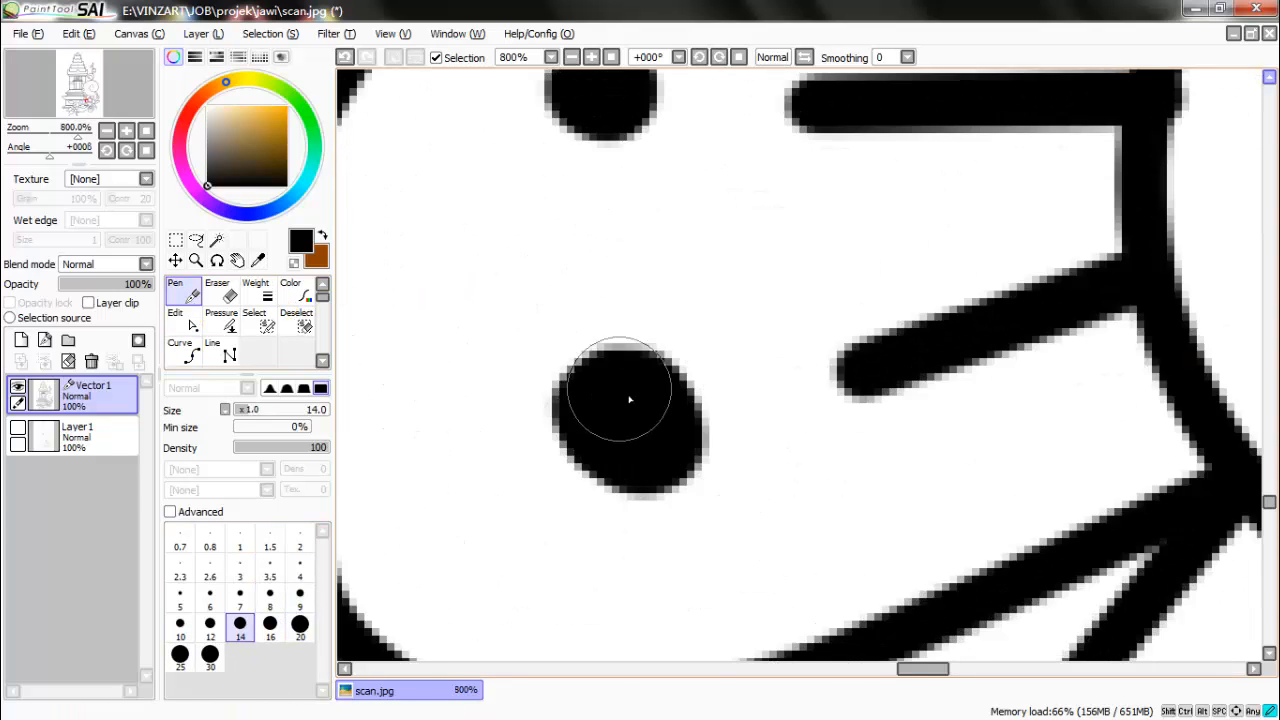
Paint two solid dots beyond the short lines in both the lower and right petals of the large flower.
scroll(669, 322, "down", 5)
scroll(760, 455, "up", 3)
left_click(746, 396)
left_click(1047, 438)
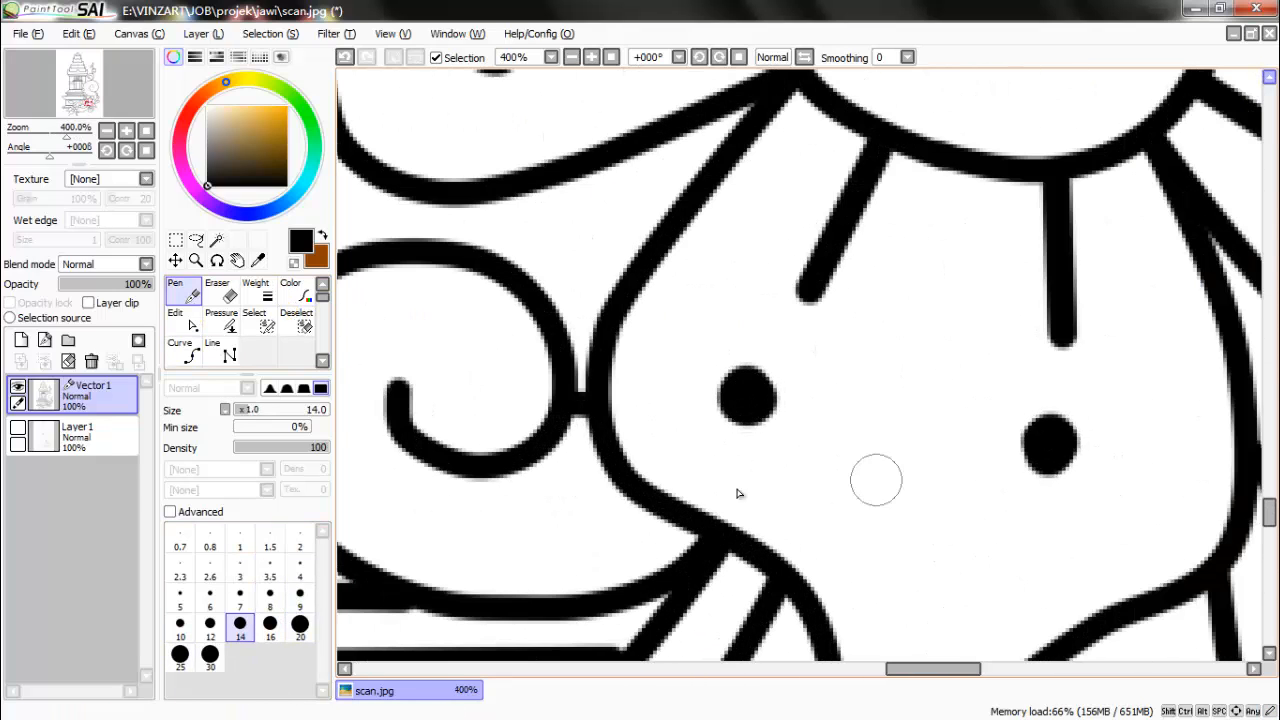
scroll(651, 344, "down", 4)
scroll(840, 314, "up", 5)
left_click(854, 318)
scroll(859, 400, "down", 5)
scroll(880, 322, "up", 4)
left_click(890, 310)
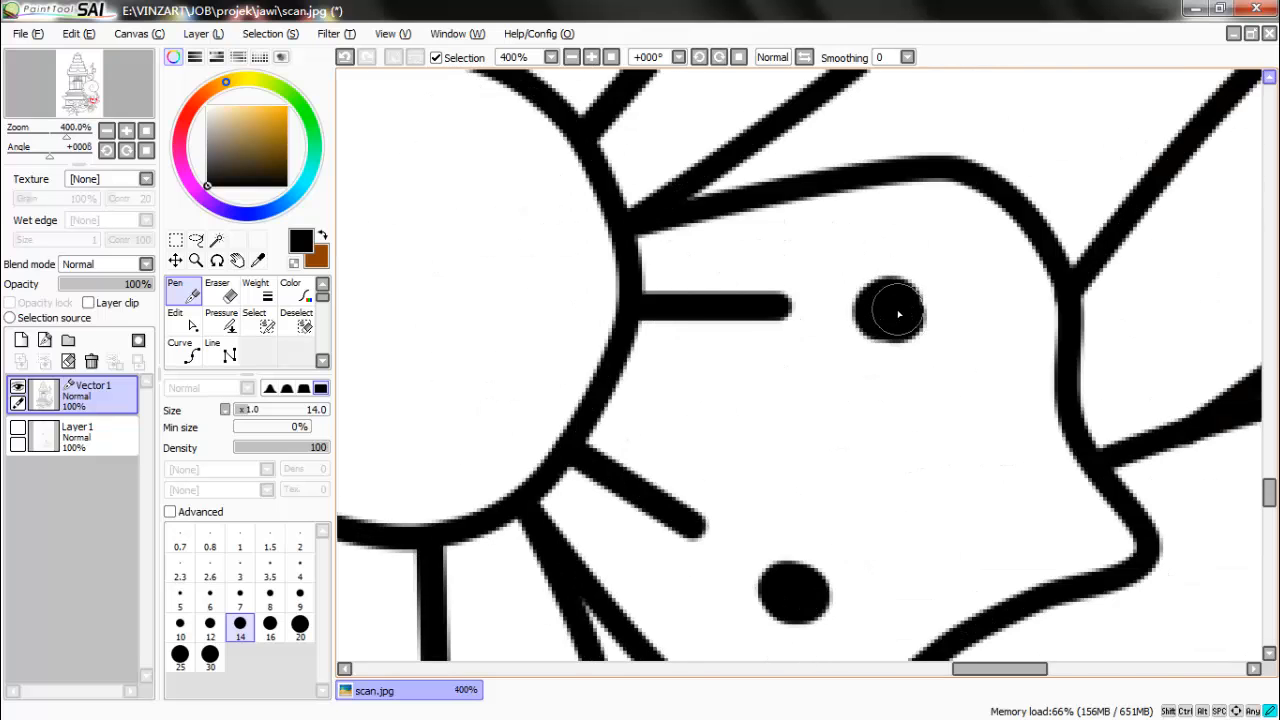
Paint two solid dots beyond the short lines in each of the large flower's two upper petals.
scroll(743, 457, "down", 4)
scroll(808, 371, "up", 4)
left_click(808, 371)
scroll(851, 423, "down", 4)
scroll(909, 318, "up", 5)
left_click(909, 318)
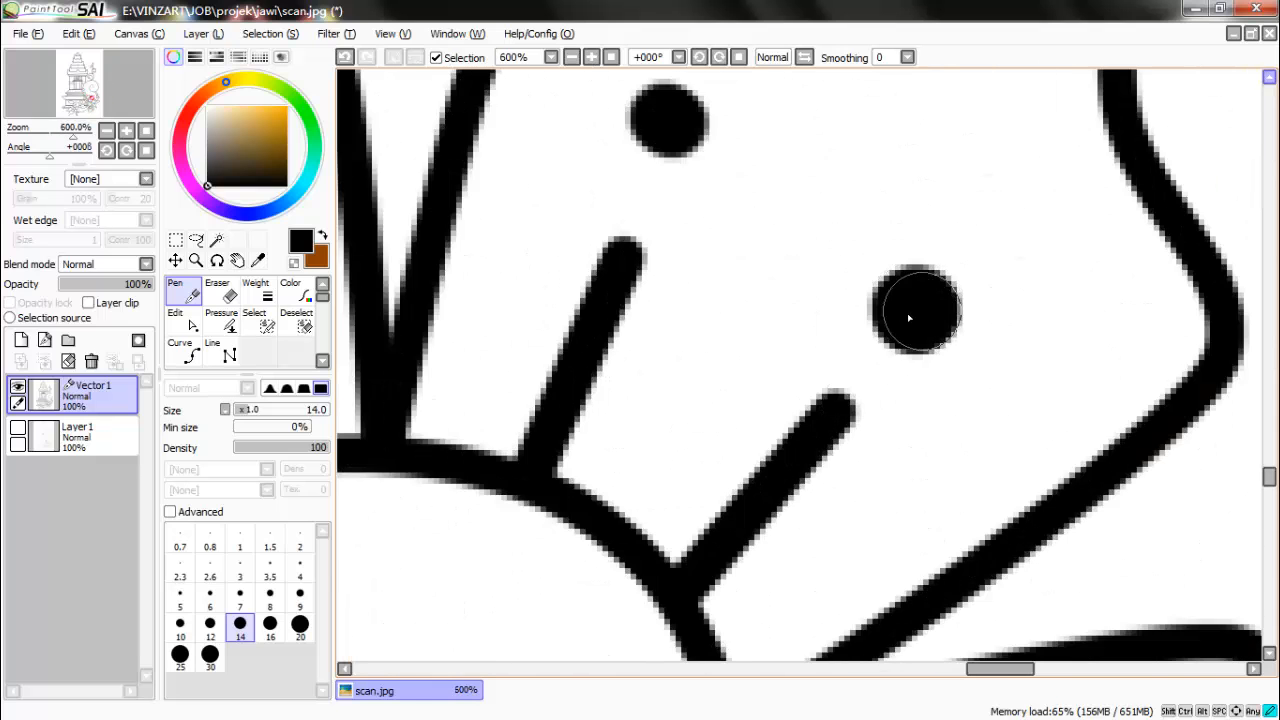
scroll(909, 318, "down", 4)
scroll(631, 281, "up", 4)
left_click(631, 281)
left_click(488, 427)
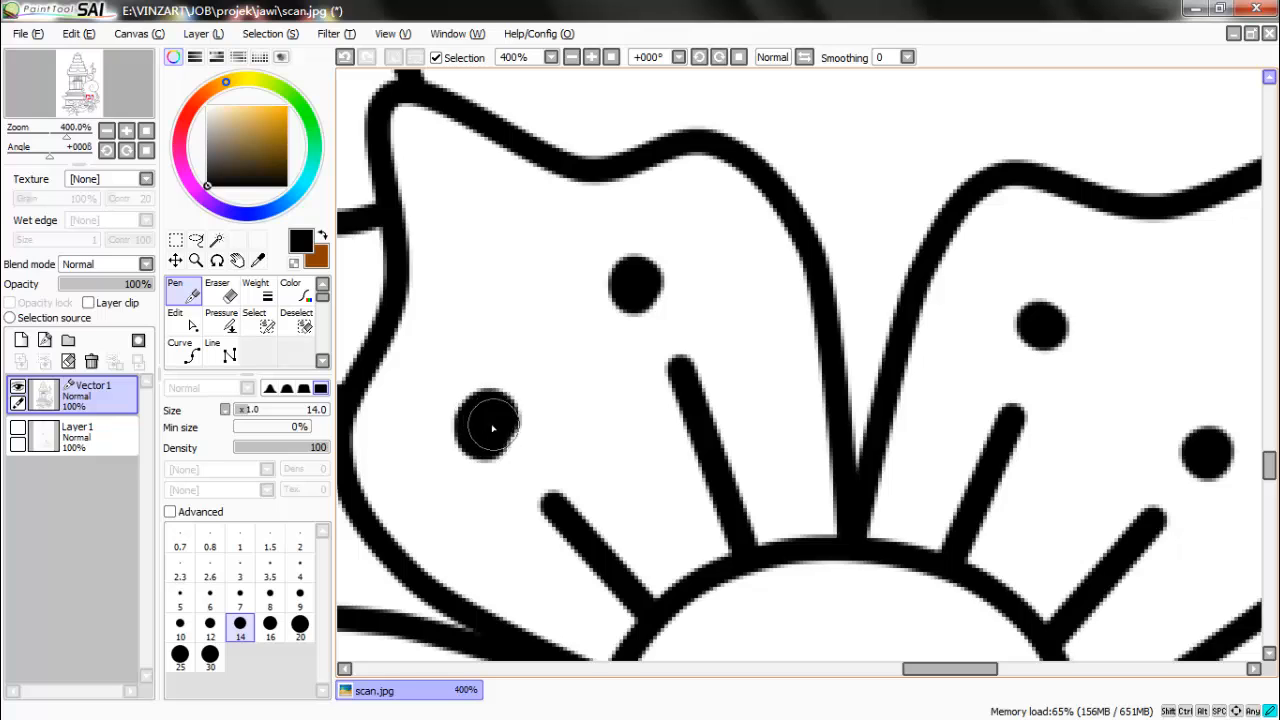
Paint a large solid dot in the centre of the large flower.
scroll(629, 397, "down", 12)
scroll(740, 396, "up", 13)
mouse_move(751, 393)
left_mouse_down()
mouse_move(710, 393)
mouse_move(752, 422)
mouse_move(715, 432)
left_mouse_up()
Paint seven solid dots with the Pen at size 20 along the large spiral scroll, from its inner curl around to its upper left.
scroll(780, 333, "down", 8)
scroll(873, 217, "up", 5)
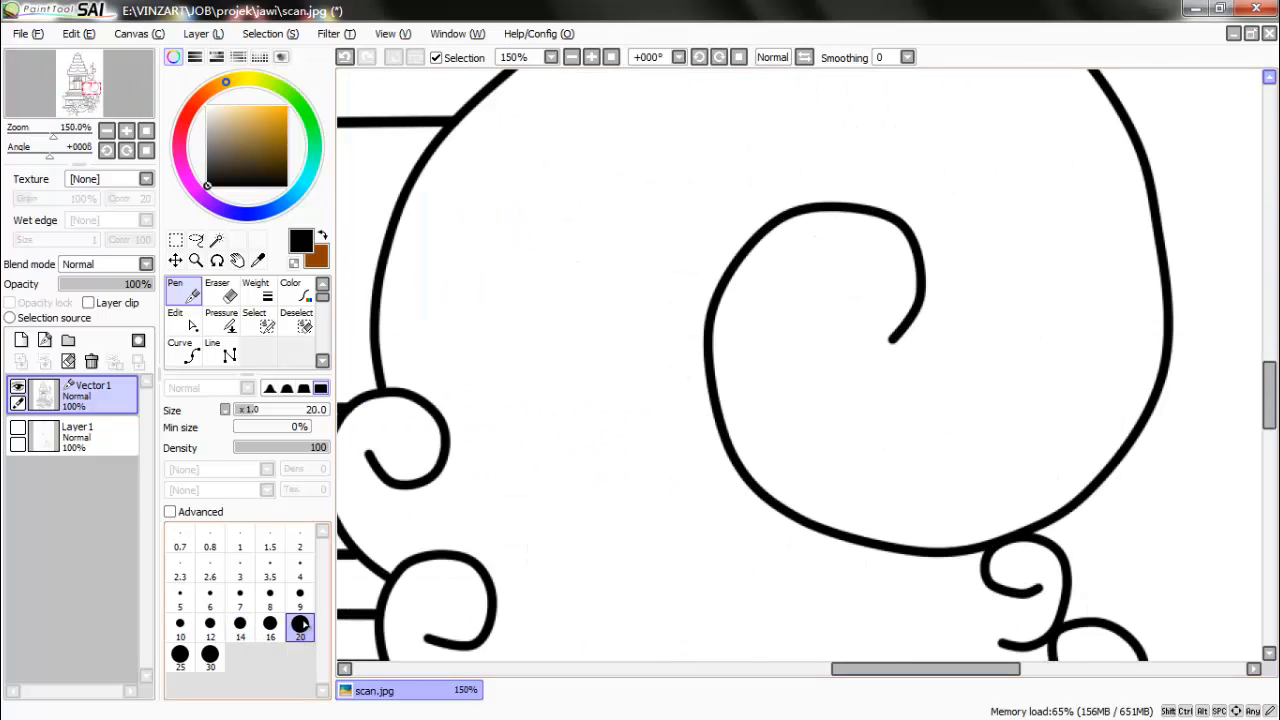
scroll(817, 351, "up", 2)
left_click(763, 284)
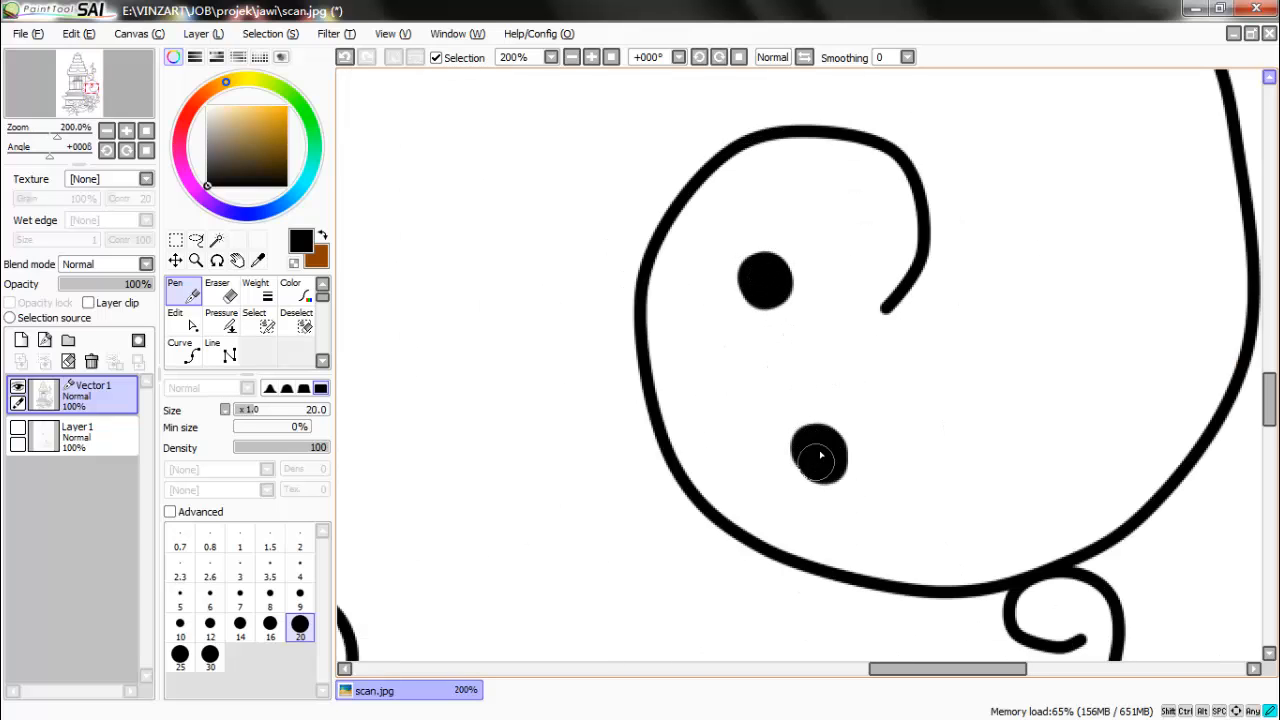
scroll(1056, 275, "down", 2)
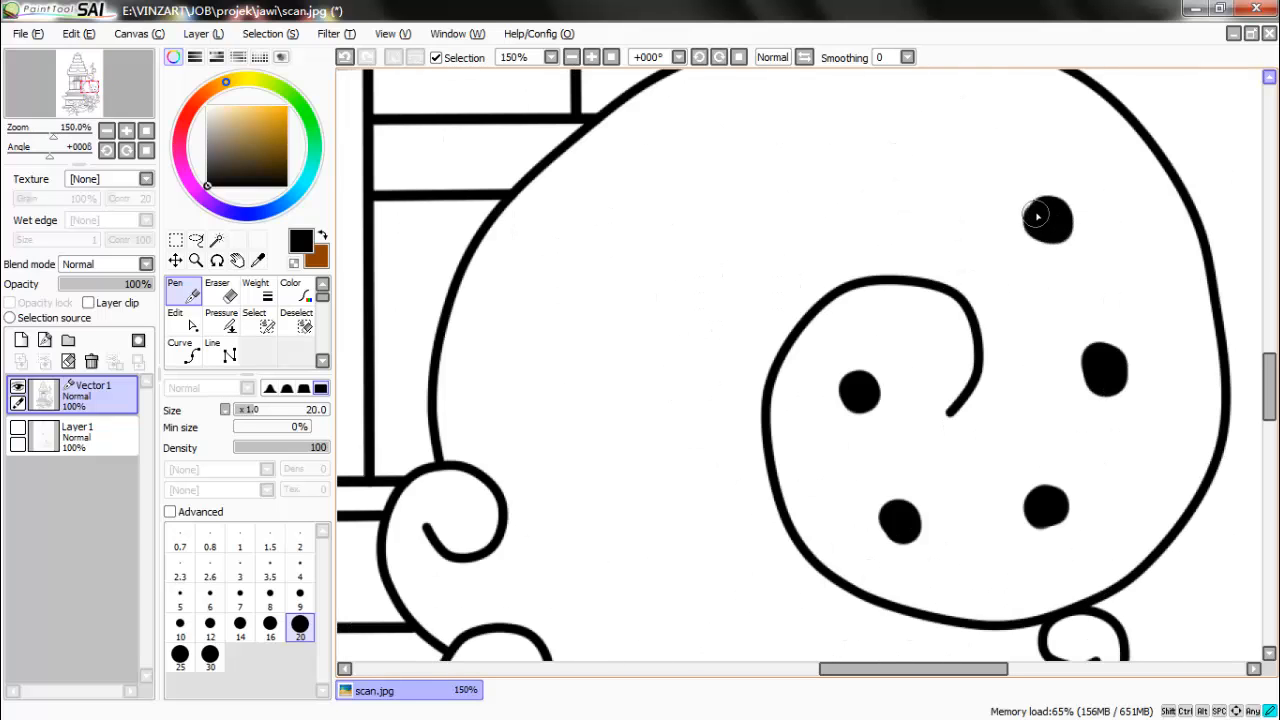
scroll(881, 175, "down", 2)
scroll(785, 230, "up", 2)
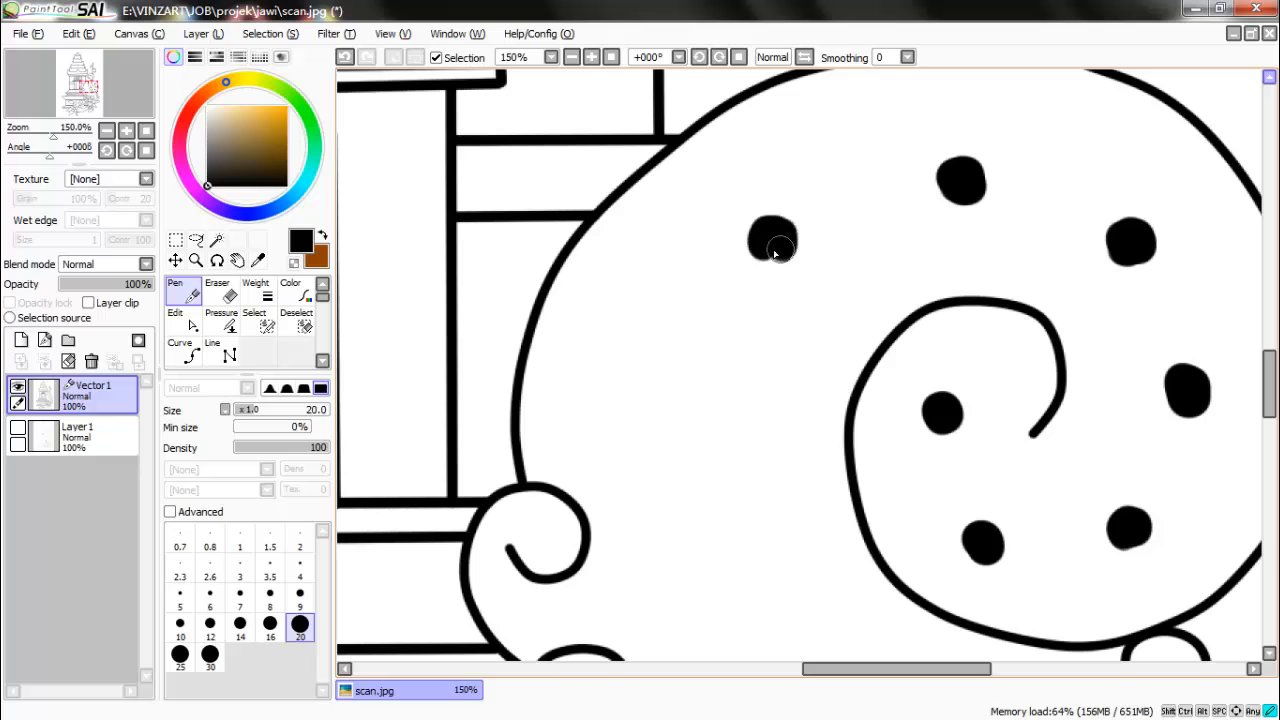
Paint three more solid dots at size 20 down the large spiral's left side towards the large flower.
scroll(780, 249, "down", 4)
scroll(779, 275, "up", 5)
left_click_drag(786, 244, 800, 268)
scroll(800, 268, "down", 4)
scroll(810, 316, "up", 3)
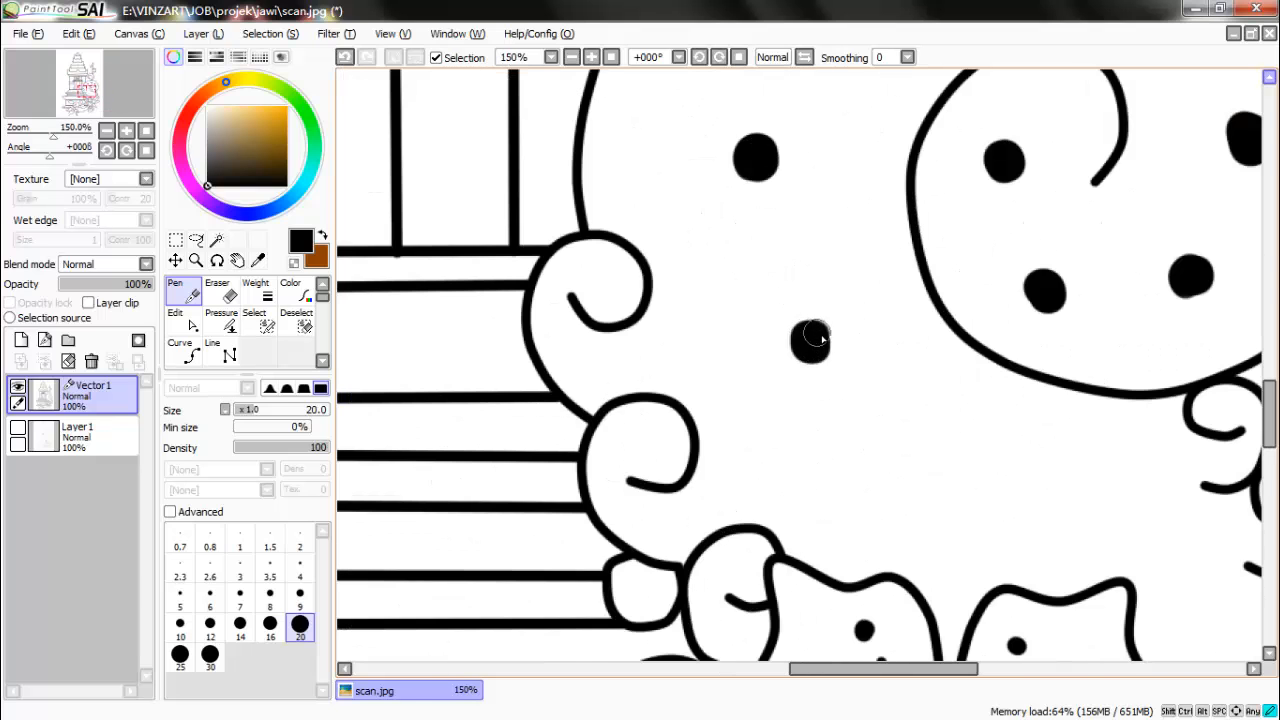
scroll(840, 360, "down", 3)
scroll(857, 371, "up", 3)
mouse_move(855, 394)
left_mouse_down()
mouse_move(737, 399)
mouse_move(732, 413)
mouse_move(906, 410)
left_mouse_up()
Paint four solid dots along the long curved band beside the small flower, reducing the Pen to size 12 for the last.
scroll(865, 377, "down", 4)
scroll(713, 425, "up", 4)
scroll(800, 424, "up", 2)
scroll(887, 400, "down", 3)
scroll(990, 382, "up", 3)
scroll(905, 409, "down", 3)
key("bracketleft")
key("bracketleft")
key("bracketleft")
scroll(977, 382, "up", 5)
left_click_drag(970, 372, 973, 377)
scroll(940, 372, "down", 4)
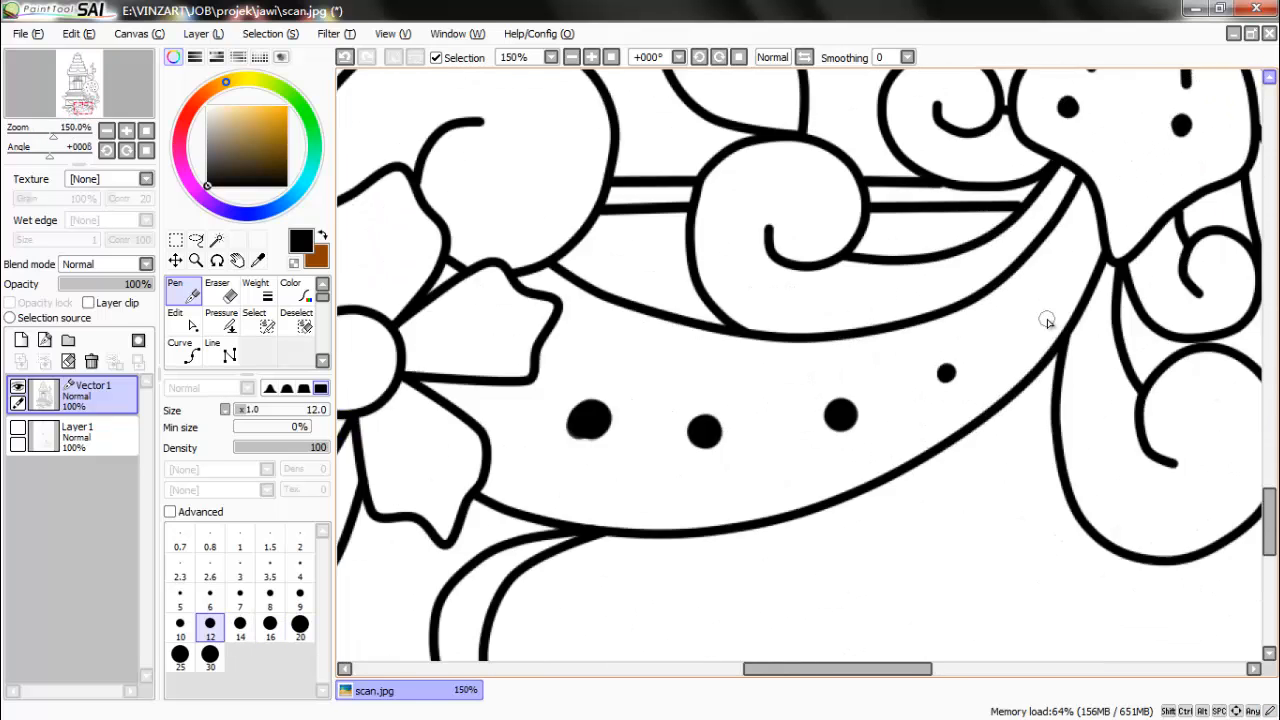
Add two smaller dots in the narrowing end of the long curved band below the large flower.
key("bracketleft")
key("bracketleft")
scroll(1034, 318, "up", 5)
left_click_drag(1001, 320, 1003, 330)
scroll(968, 364, "down", 1)
scroll(1048, 242, "up", 1)
left_click(1086, 240)
scroll(1086, 241, "down", 4)
Paint six solid dots around the curl above the long curved band with the Pen at size 10.
scroll(623, 223, "up", 3)
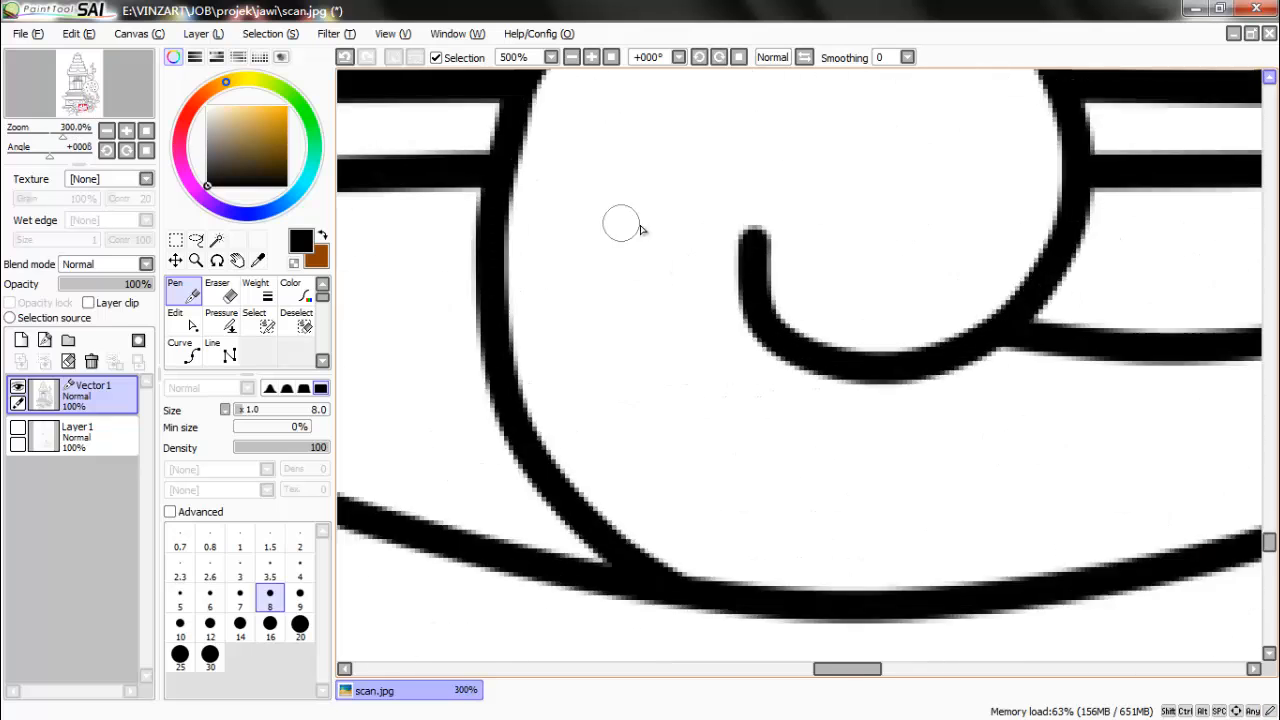
scroll(946, 229, "down", 1)
key("bracketright")
scroll(946, 229, "up", 1)
left_click(932, 218)
left_click(716, 219)
left_click(698, 362)
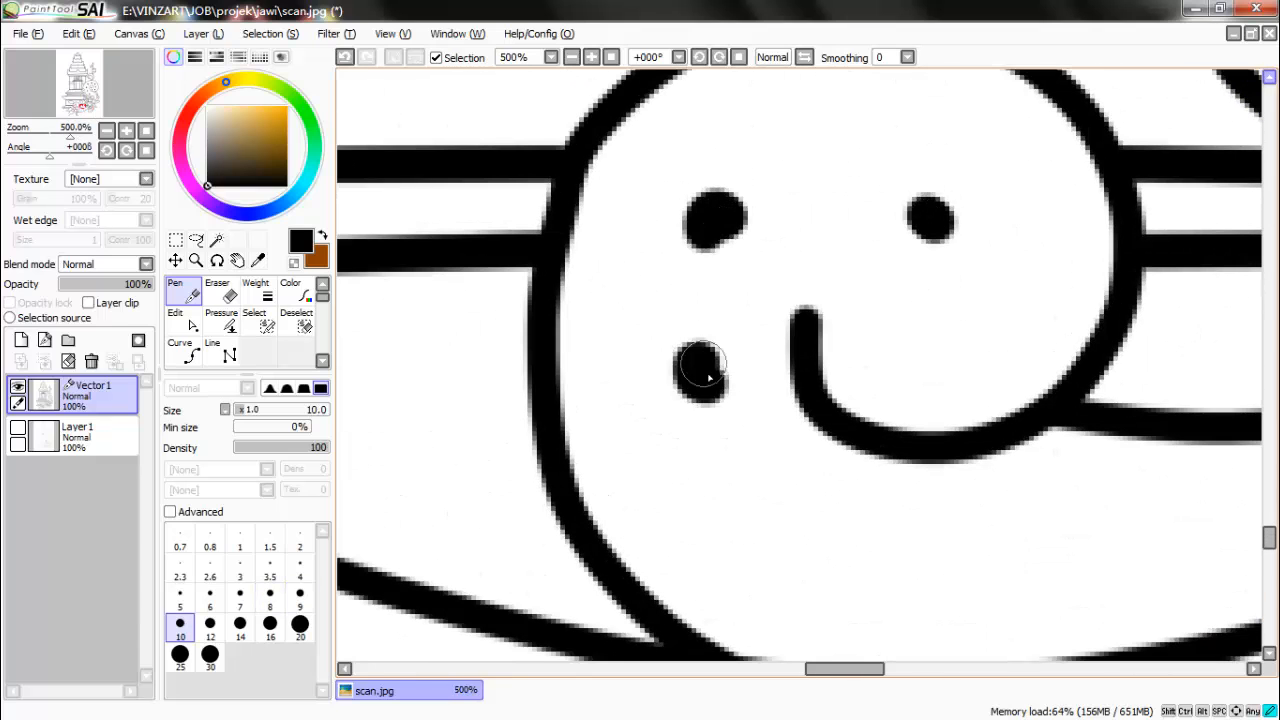
left_click(771, 518)
scroll(880, 420, "down", 1)
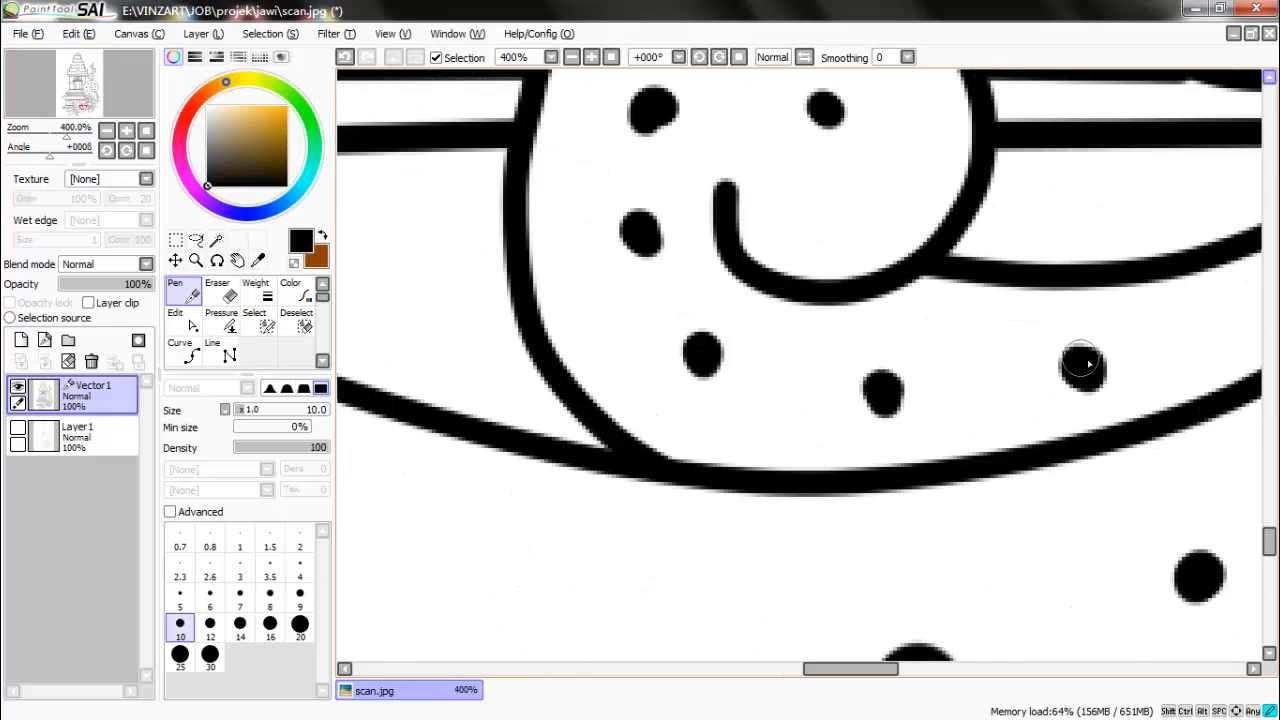
Paint three progressively smaller dots along that curl's narrow tail up to the large flower, reducing the Pen to size 6.
scroll(1080, 360, "down", 4)
scroll(1150, 350, "up", 5)
key("bracketleft")
key("bracketleft")
left_click(727, 387)
scroll(893, 275, "up", 3)
key("bracketleft")
key("bracketleft")
left_click(891, 286)
left_click(1008, 176)
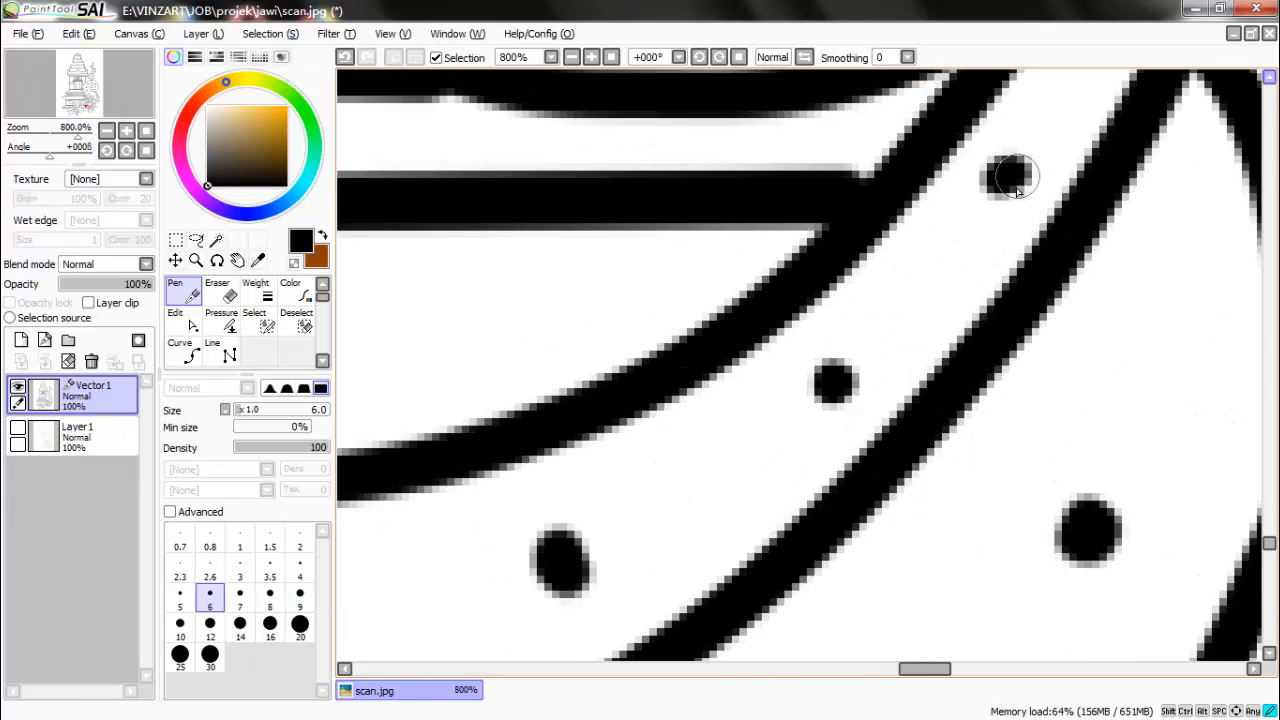
Paint small dots down the neck of the hanging scroll below the large flower, enlarging the Pen from size 7 as it widens.
scroll(843, 224, "down", 5)
scroll(935, 234, "up", 5)
key("bracketright")
left_click(946, 274)
scroll(892, 202, "down", 5)
scroll(914, 335, "up", 3)
left_click(914, 335)
scroll(940, 280, "down", 1)
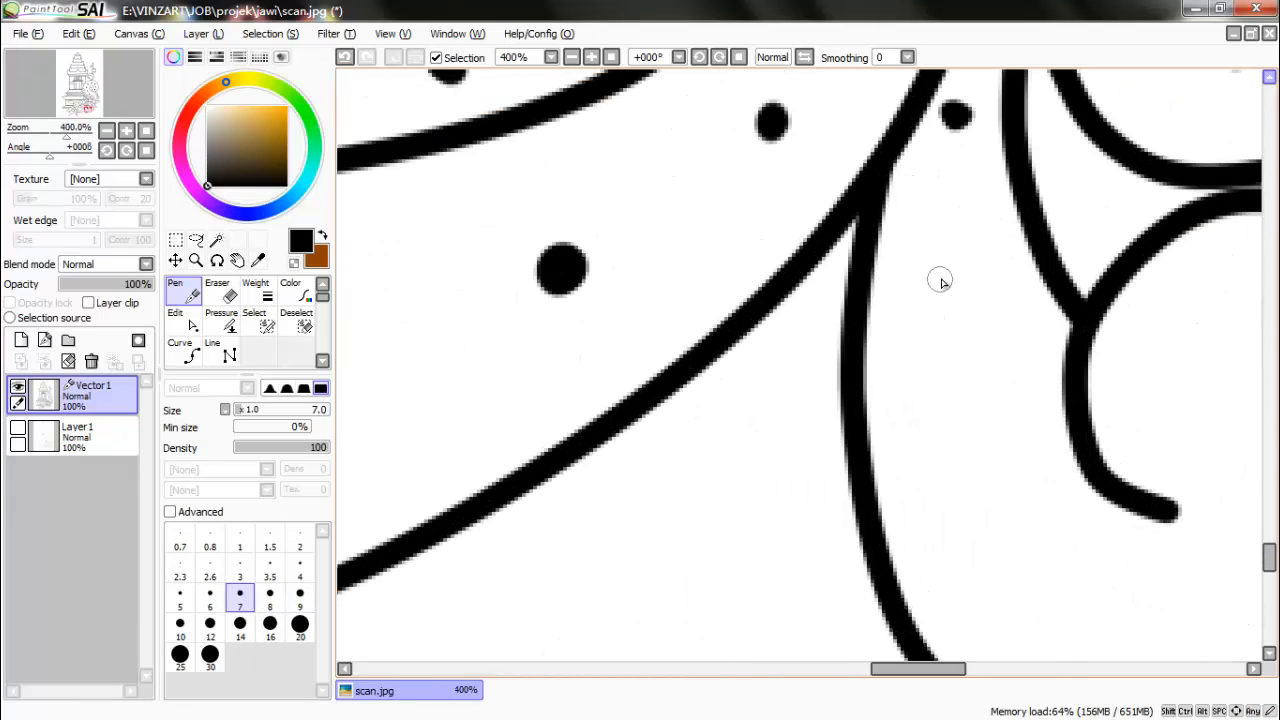
scroll(952, 296, "down", 3)
key("bracketright")
key("bracketright")
left_click(965, 306)
Paint larger dots around the bottom of the hanging scroll with the Pen at size 12.
scroll(968, 275, "down", 4)
scroll(1045, 330, "up", 4)
key("bracketright")
key("bracketright")
left_click(826, 270)
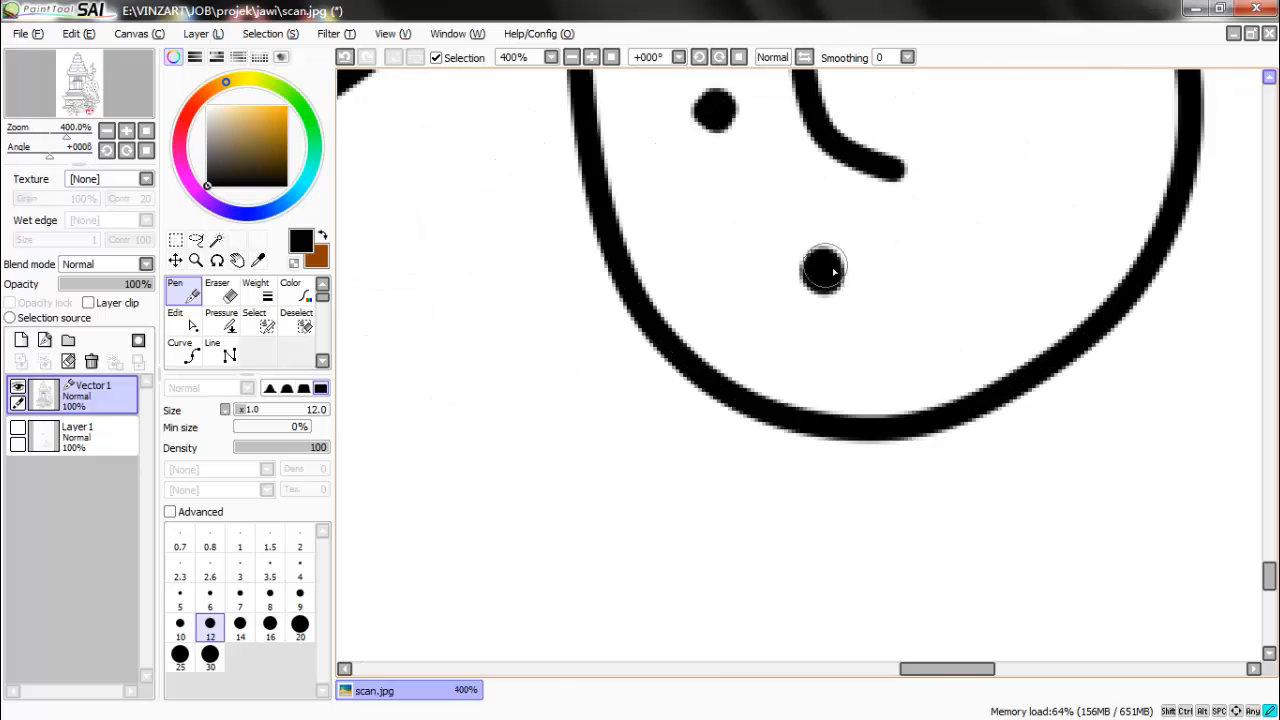
scroll(944, 321, "up", 1)
left_click(944, 322)
Paint four small dots around the small curl directly beneath the large flower with the Pen at size 8.
scroll(938, 171, "down", 3)
key("bracketleft")
key("bracketleft")
key("bracketleft")
scroll(782, 275, "up", 3)
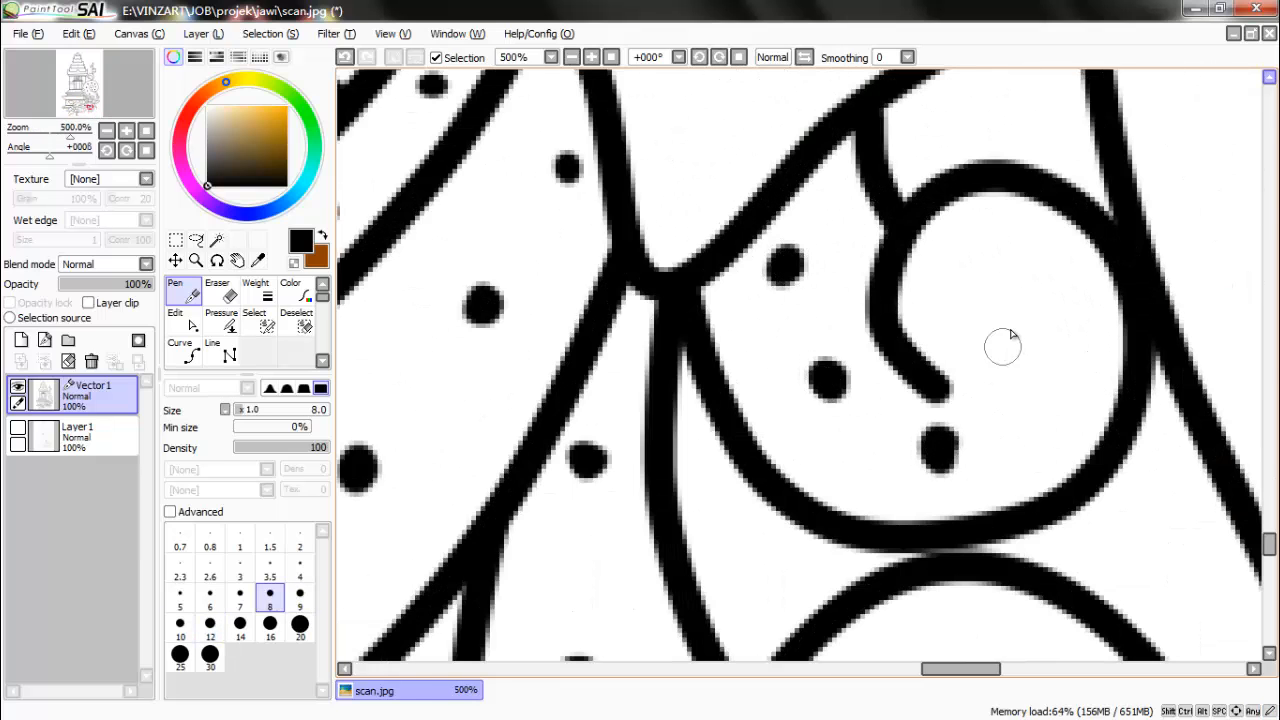
Paint two solid dots inside the curl above the small flower, using the Pen at size 12 for the second.
scroll(1008, 314, "down", 5)
scroll(904, 218, "up", 4)
key("bracketright")
key("bracketright")
key("bracketright")
key("bracketright")
left_click(934, 338)
key("bracketleft")
key("bracketleft")
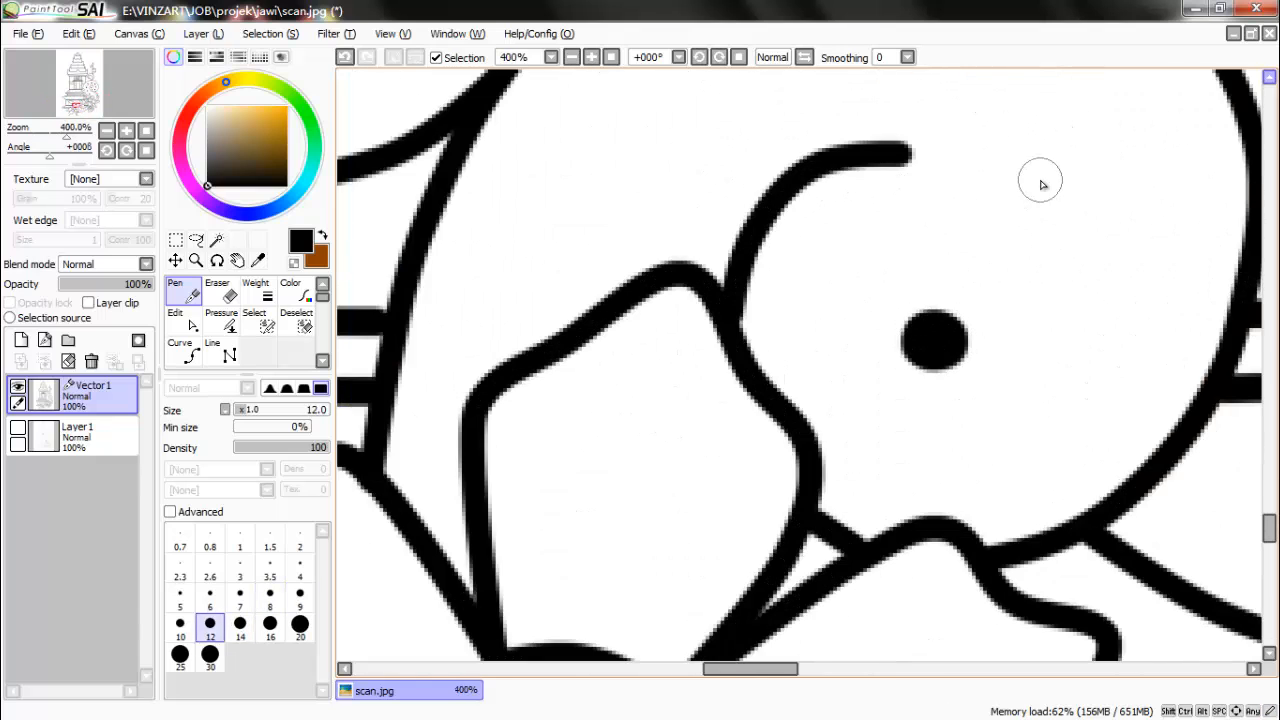
left_click(1050, 179)
Paint two more dots along the top and left side of the curl above the small flower.
scroll(1062, 196, "down", 3)
scroll(930, 242, "up", 3)
key("bracketleft")
key("bracketleft")
left_click_drag(950, 235, 943, 236)
key("bracketright")
key("bracketright")
left_click_drag(722, 374, 745, 355)
Draw a straight line from the small flower's centre into its top and upper-right petals with the Curve tool at size 9.
scroll(853, 306, "down", 6)
scroll(852, 349, "up", 3)
left_click(183, 350)
scroll(732, 355, "up", 3)
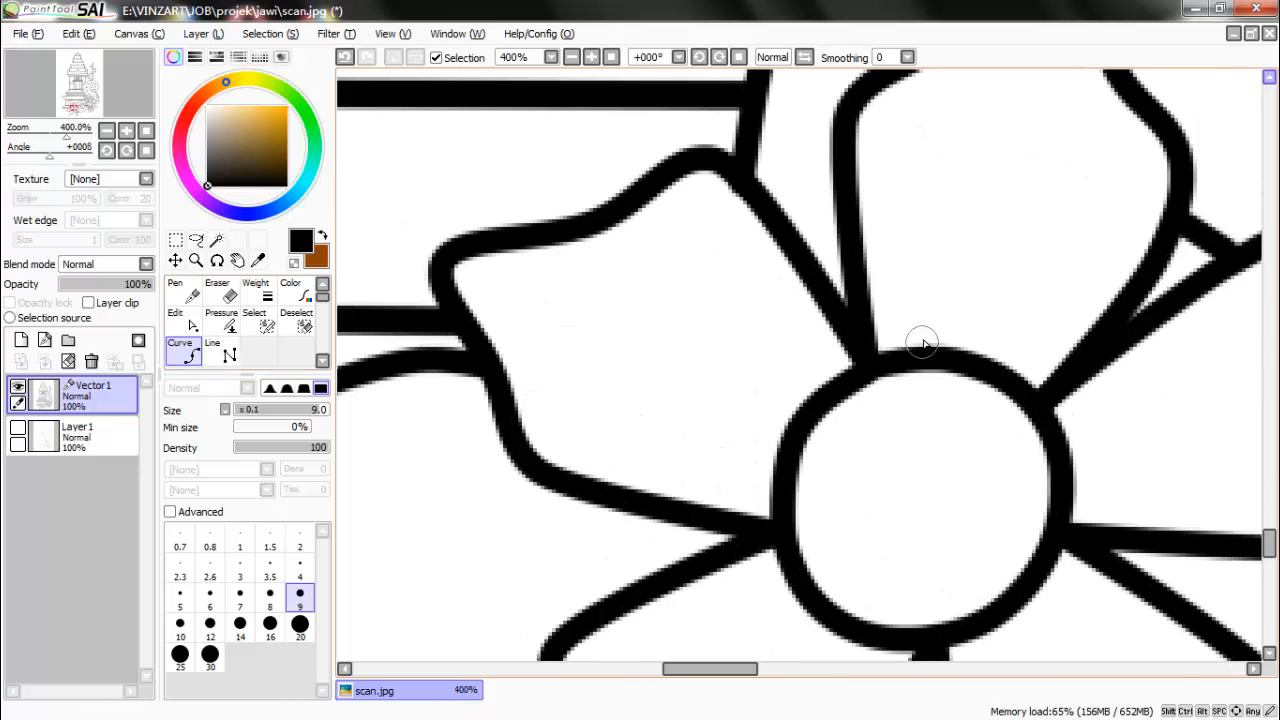
left_click(949, 346)
double_click(992, 176)
scroll(906, 328, "down", 1)
left_click(814, 319)
double_click(975, 294)
Draw a straight radiating line from the small flower's centre into each of its three remaining petals.
left_click(768, 448)
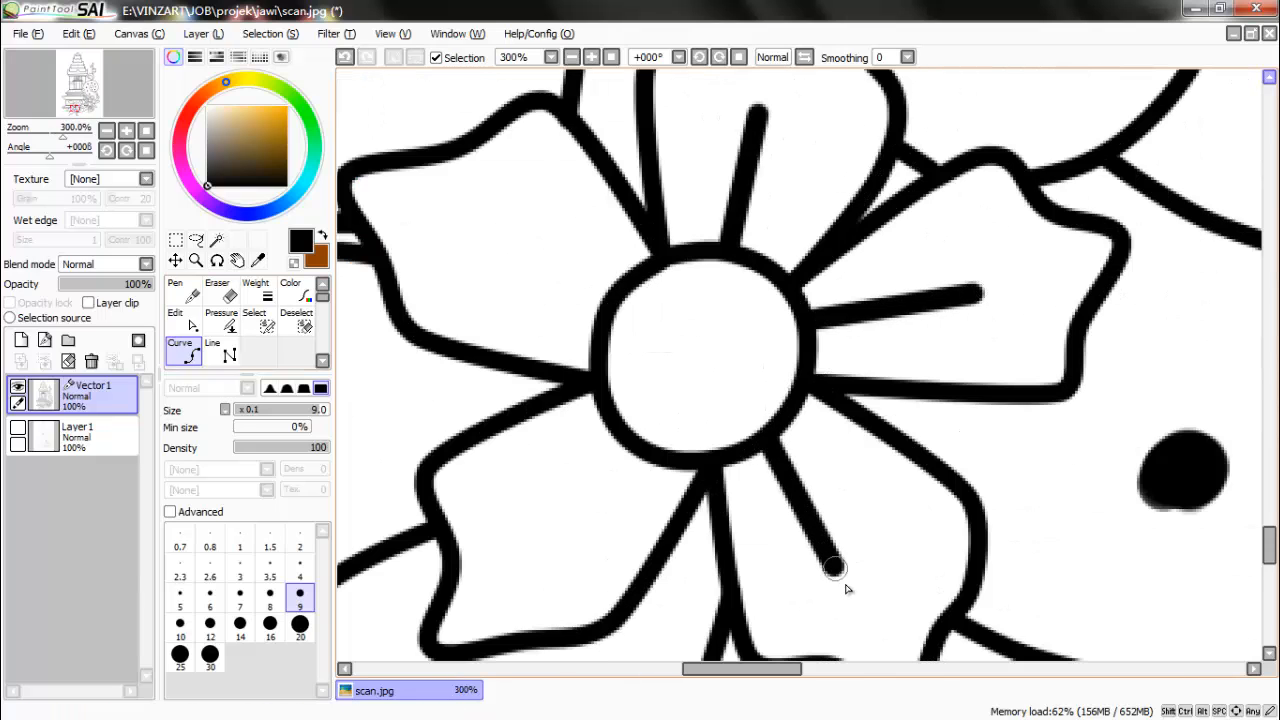
double_click(849, 590)
left_click(632, 462)
left_click(605, 305)
double_click(442, 214)
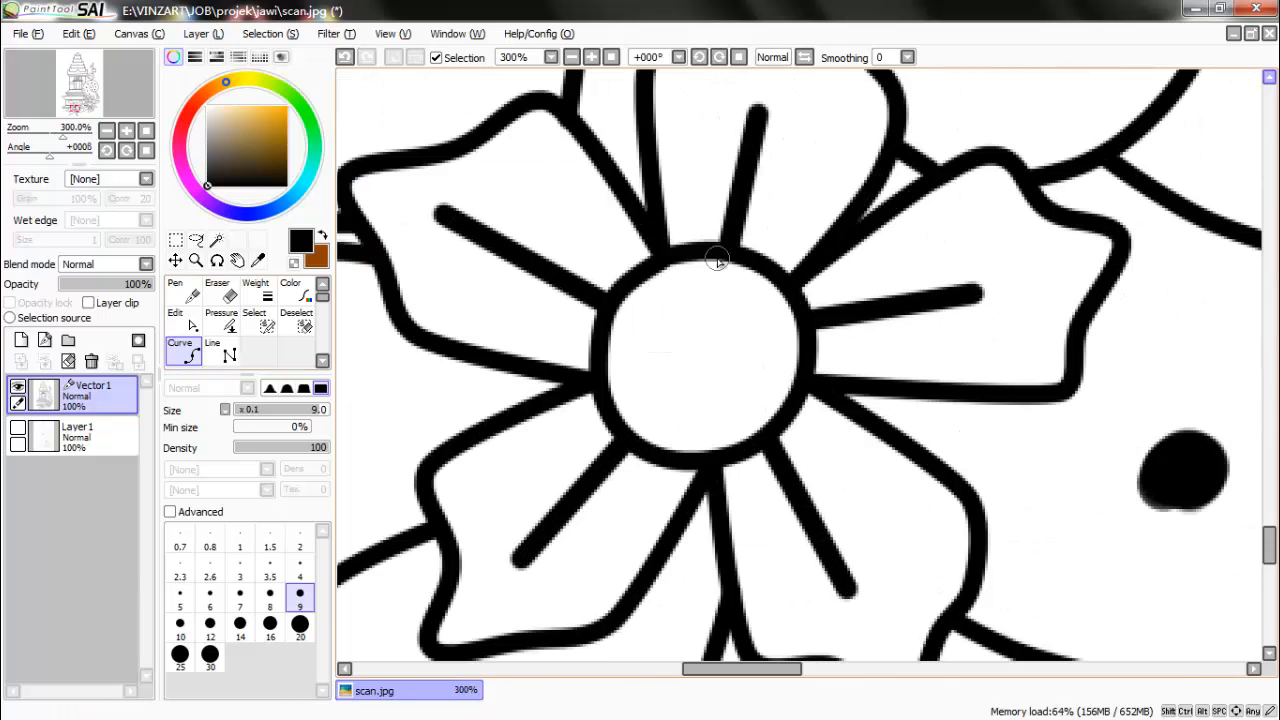
Paint a solid dot in the centre of the small flower with the Pen.
left_click(190, 295)
scroll(695, 349, "up", 2)
left_click_drag(695, 355, 721, 373)
Draw a central vein in the two leaves below and left of the small flower with the Curve tool at size 9.
scroll(725, 355, "down", 8)
scroll(686, 407, "up", 5)
left_click(183, 350)
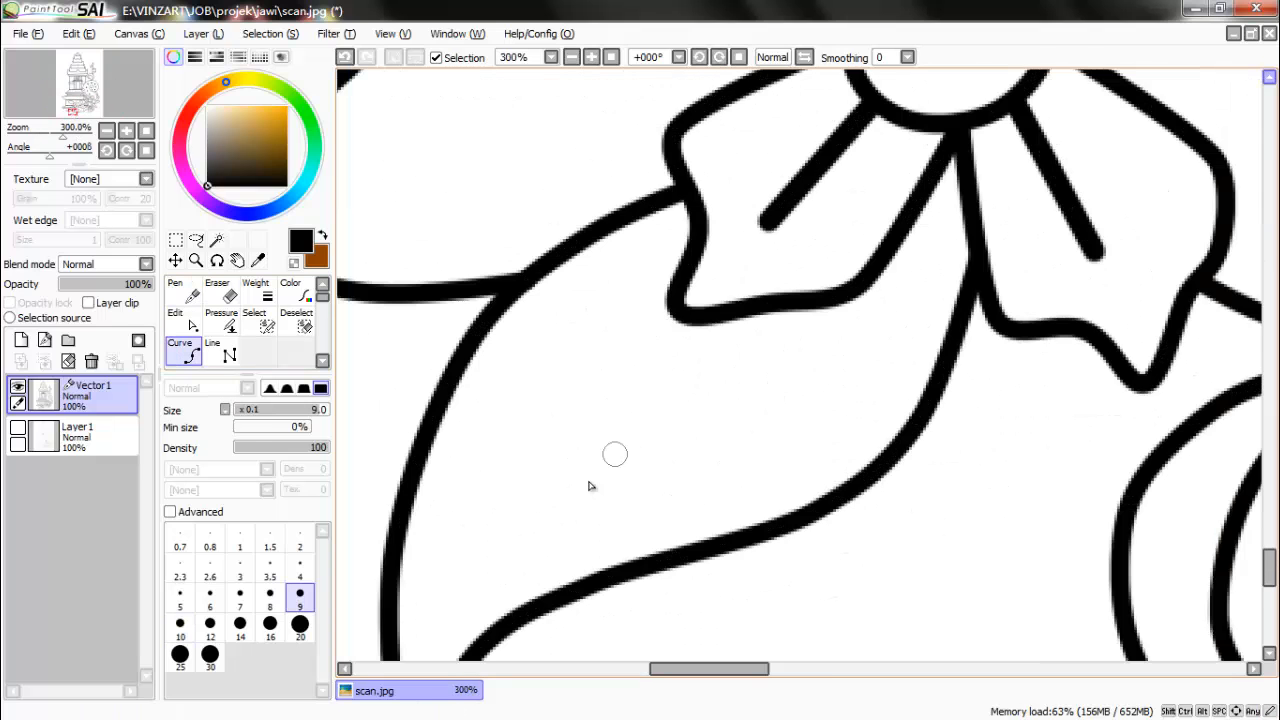
left_click(458, 561)
left_click(625, 372)
double_click(729, 313)
scroll(772, 397, "down", 4)
scroll(706, 267, "up", 2)
left_click(590, 440)
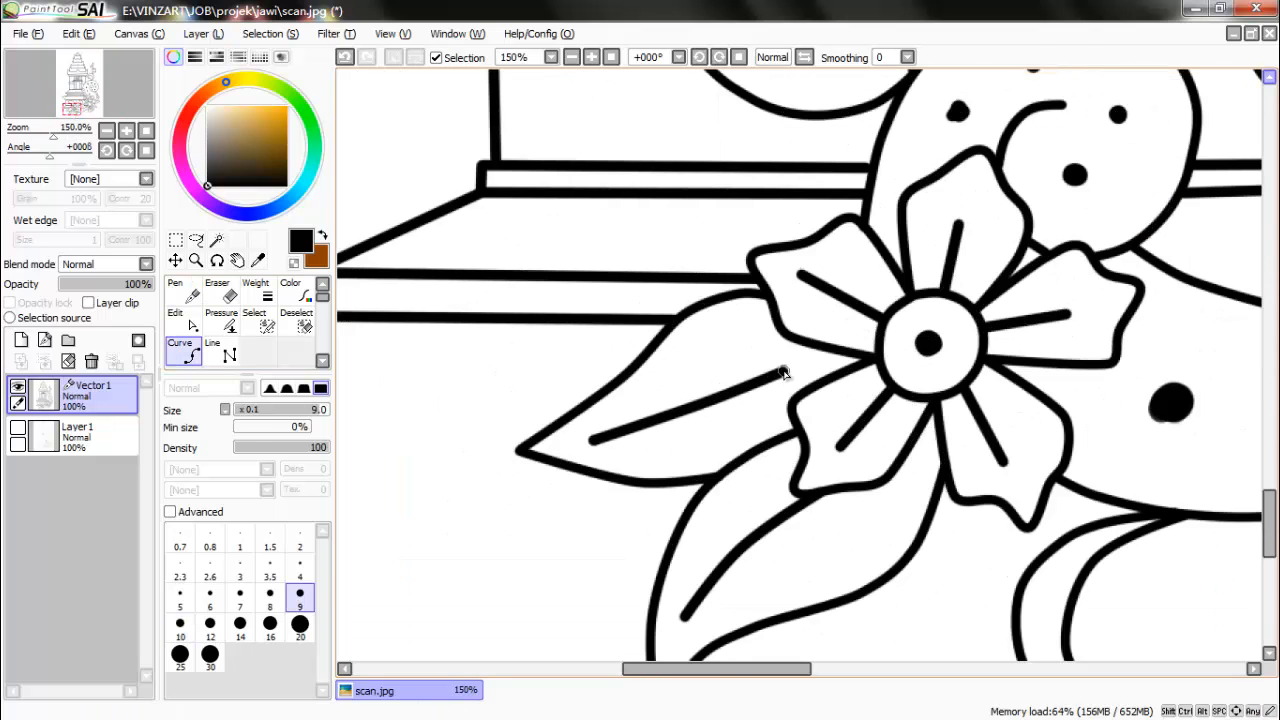
double_click(785, 372)
Draw a central vein in the leaf left of the small flower's curl and in the leaf between the two flowers.
scroll(785, 372, "down", 4)
scroll(800, 430, "up", 4)
left_click(730, 427)
scroll(815, 485, "down", 5)
scroll(813, 480, "up", 5)
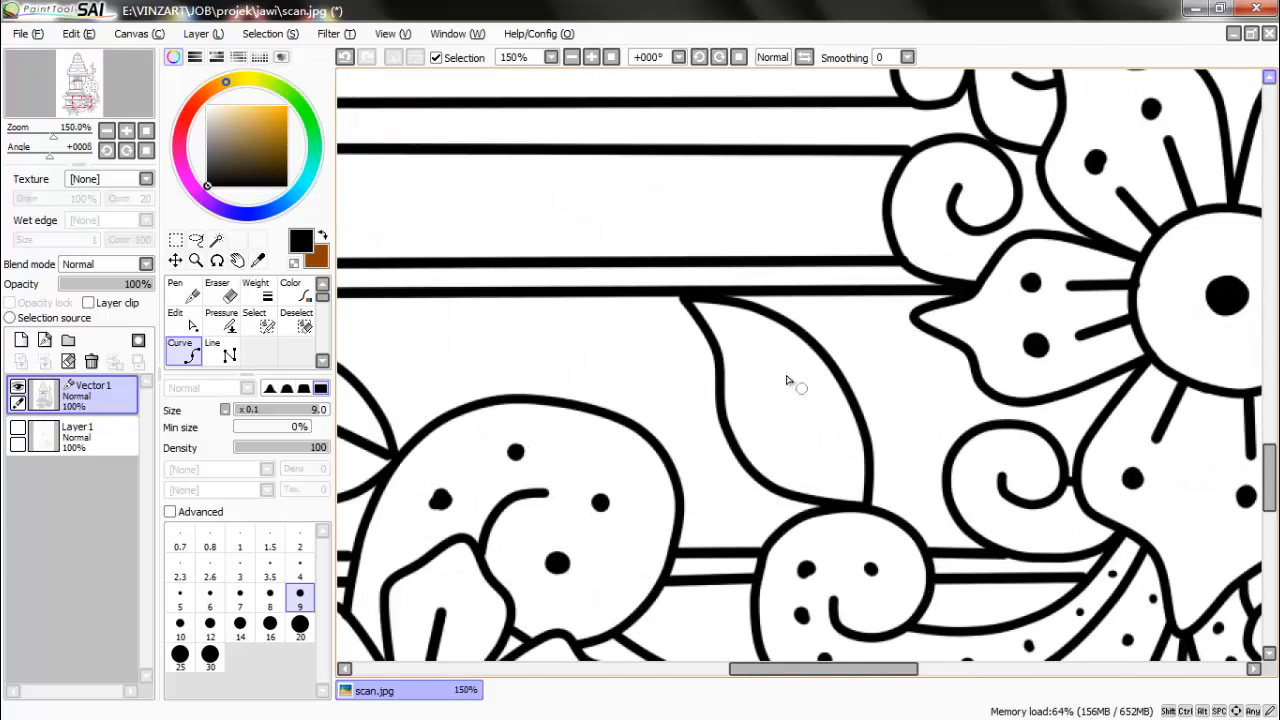
double_click(856, 495)
Draw a curved central vein in the two leaves extending below and to the lower right of the large flower.
scroll(856, 495, "down", 4)
scroll(995, 518, "up", 5)
left_click(838, 282)
left_click(948, 408)
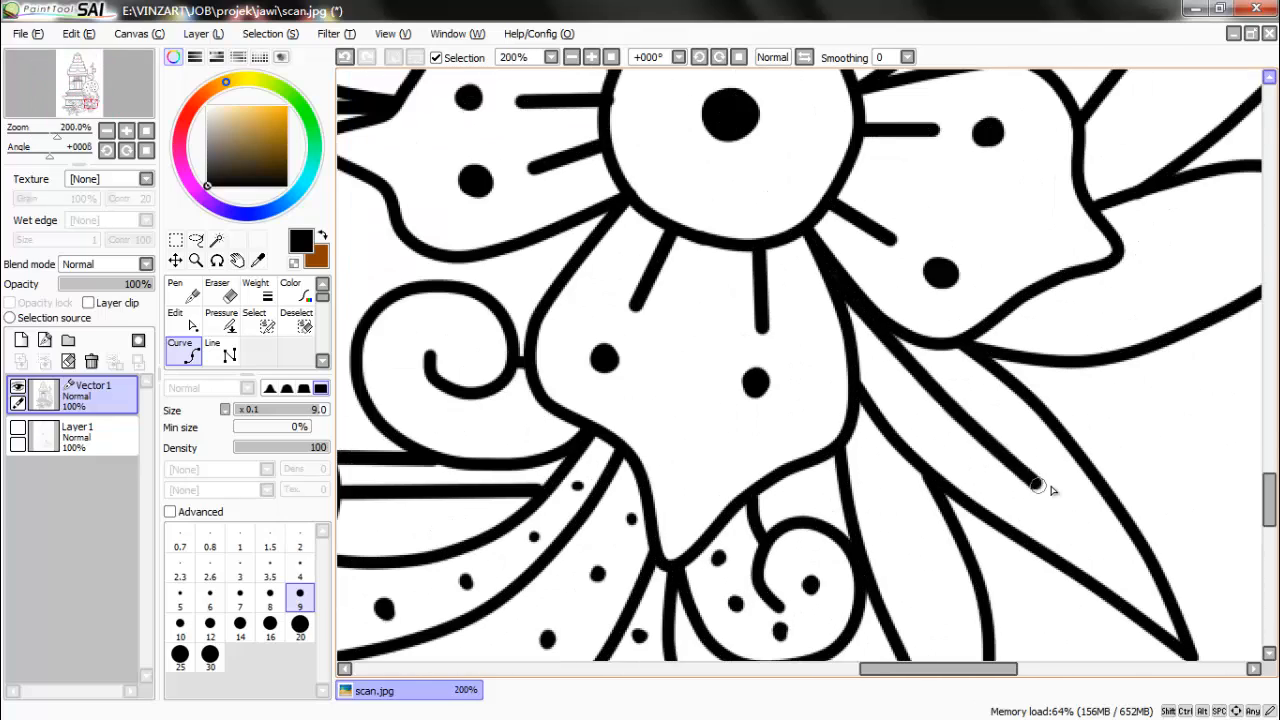
double_click(1050, 486)
scroll(1050, 486, "down", 5)
scroll(1004, 559, "up", 4)
double_click(925, 455)
Draw a central vein in the two leaves on the right side of the large flower.
scroll(925, 455, "down", 4)
scroll(991, 380, "up", 5)
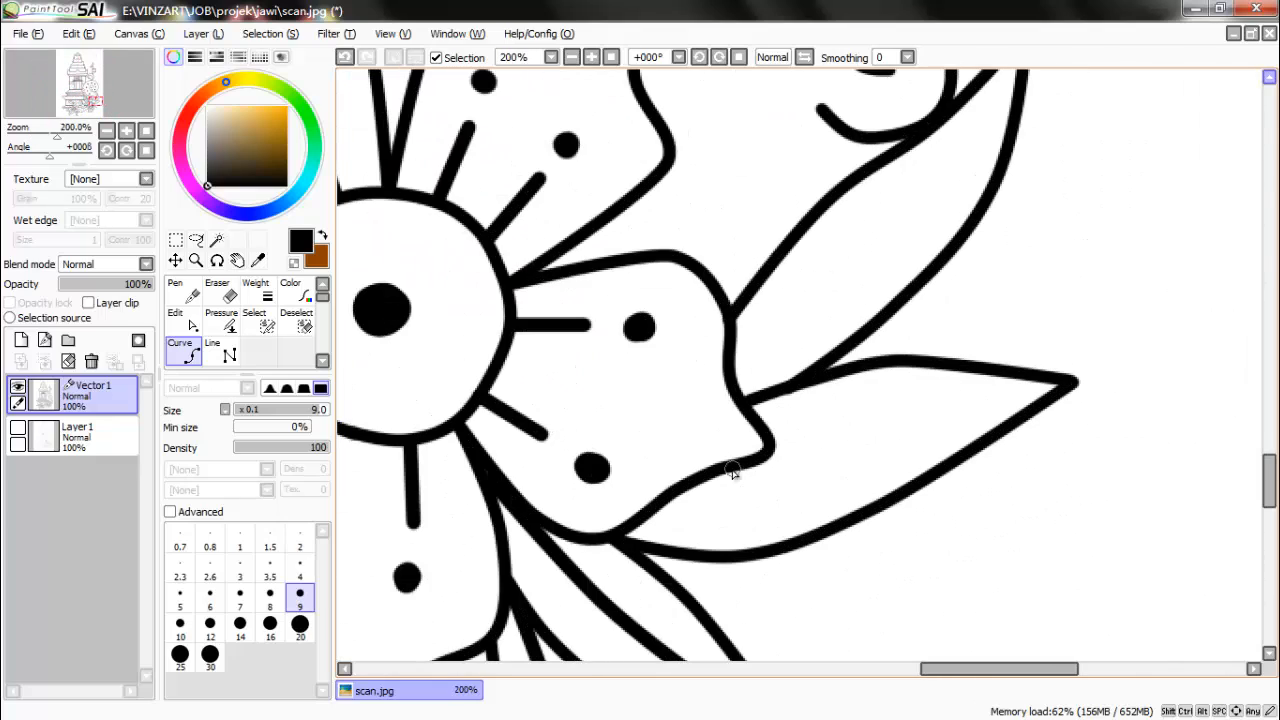
double_click(939, 411)
scroll(742, 364, "down", 2)
scroll(742, 362, "up", 1)
left_click(752, 358)
double_click(897, 231)
Draw a central vein in the single leaf at the tip of the tall scrolling vine.
scroll(897, 231, "down", 4)
scroll(809, 146, "up", 2)
scroll(809, 146, "down", 2)
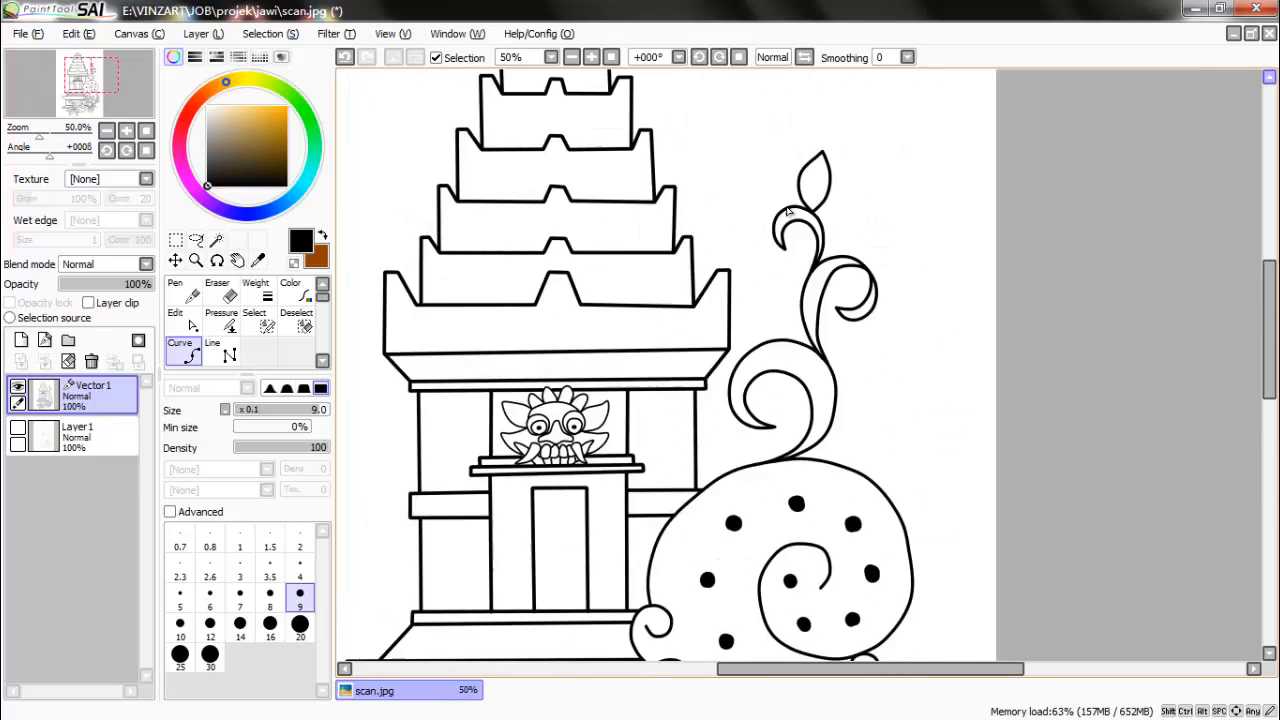
scroll(790, 190, "up", 4)
left_click(868, 279)
double_click(892, 130)
scroll(884, 128, "down", 6)
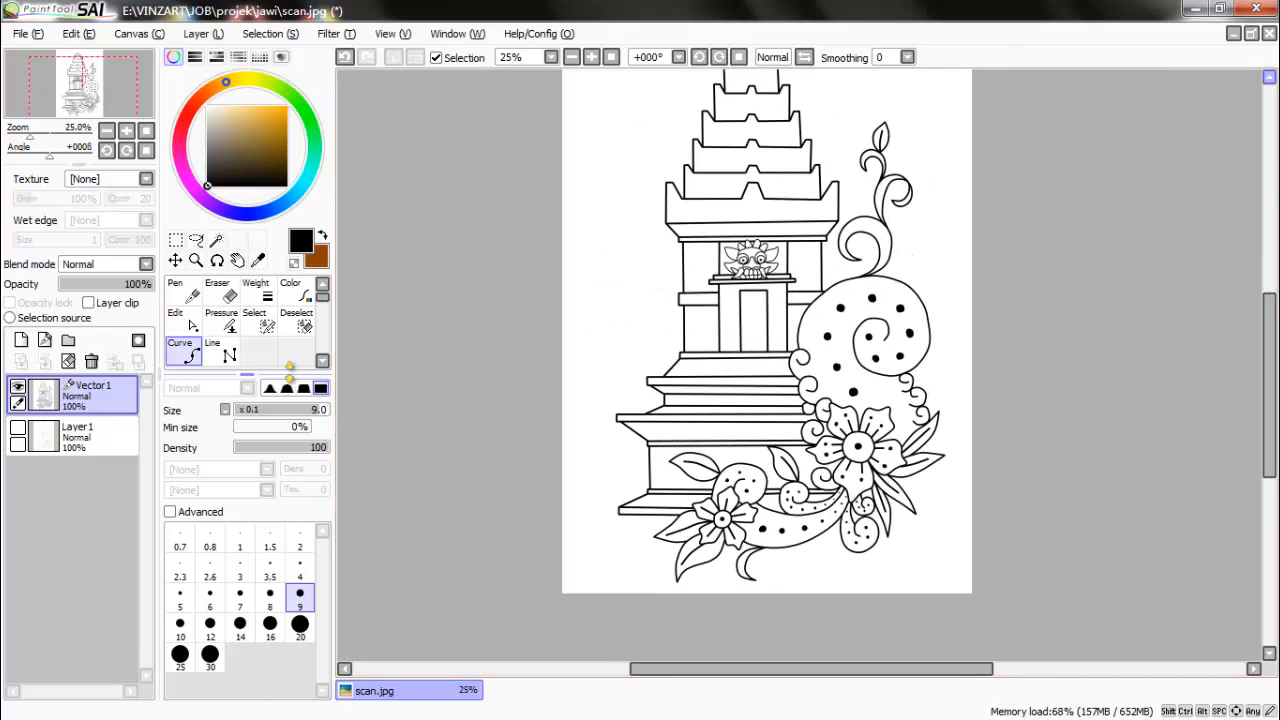
Paint thick black Pen strokes along the inner edges of the temple doorway.
left_click(183, 291)
scroll(712, 305, "up", 8)
mouse_move(725, 140)
left_mouse_down()
mouse_move(1113, 140)
mouse_move(1202, 165)
mouse_move(1197, 458)
left_mouse_up()
key("bracketright")
key("bracketright")
scroll(1130, 208, "down", 4)
mouse_move(1108, 205)
left_mouse_down()
mouse_move(1112, 315)
mouse_move(1089, 483)
left_mouse_up()
scroll(1118, 404, "up", 3)
scroll(1091, 540, "up", 3)
key("bracketleft")
mouse_move(1090, 530)
left_mouse_down()
mouse_move(812, 506)
mouse_move(1018, 493)
mouse_move(800, 506)
mouse_move(697, 466)
left_mouse_up()
scroll(640, 500, "down", 3)
scroll(560, 500, "up", 4)
scroll(697, 466, "down", 3)
scroll(706, 397, "up", 3)
left_click_drag(676, 320, 664, 100)
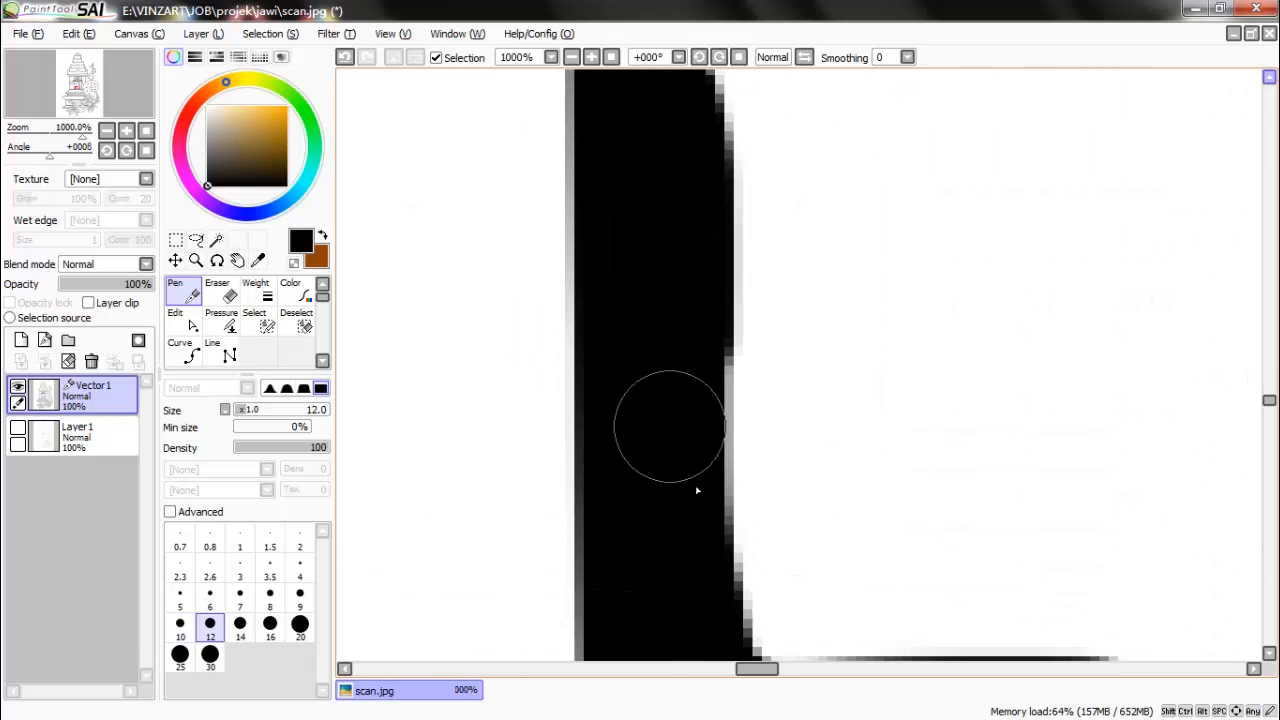
Extend the black band along the doorway's left inner edge to its upper corner with the Pen at size 12.
scroll(690, 470, "down", 2)
left_click_drag(672, 164, 674, 494)
scroll(674, 440, "up", 2)
left_click_drag(686, 100, 654, 409)
scroll(670, 380, "down", 2)
left_click_drag(697, 128, 694, 391)
scroll(692, 160, "down", 3)
scroll(699, 133, "up", 3)
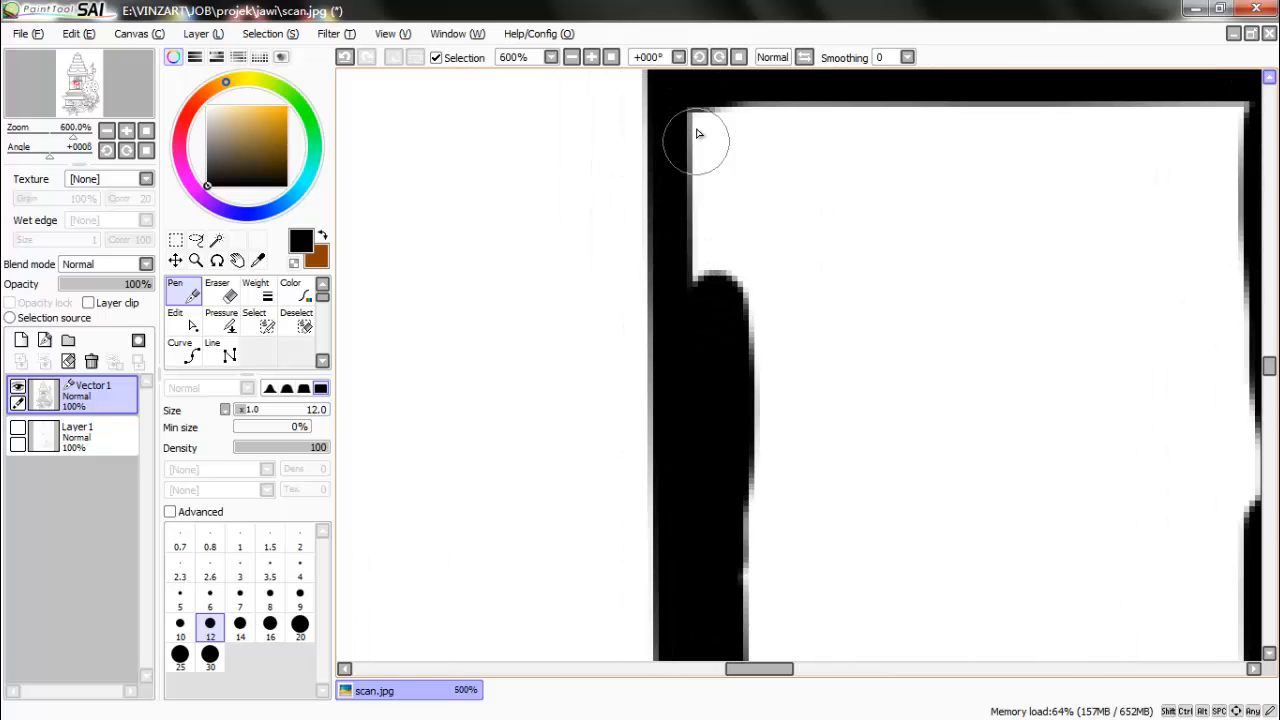
left_click_drag(698, 133, 716, 265)
Fill the upper part of the doorway with solid black using larger Pen sizes.
key("bracketright")
key("bracketright")
key("bracketright")
left_click_drag(770, 136, 923, 340)
key("bracketright")
key("bracketright")
left_click_drag(830, 440, 934, 349)
scroll(934, 349, "down", 3)
scroll(958, 520, "up", 2)
mouse_move(980, 400)
left_mouse_down()
mouse_move(1080, 217)
mouse_move(860, 431)
mouse_move(1013, 404)
left_mouse_up()
key("bracketleft")
key("bracketleft")
scroll(1000, 480, "down", 2)
scroll(1066, 374, "up", 4)
mouse_move(1060, 330)
left_mouse_down()
mouse_move(1011, 583)
mouse_move(955, 285)
left_mouse_up()
Fill the remaining white area of the doorway with black down to the threshold.
scroll(937, 250, "down", 4)
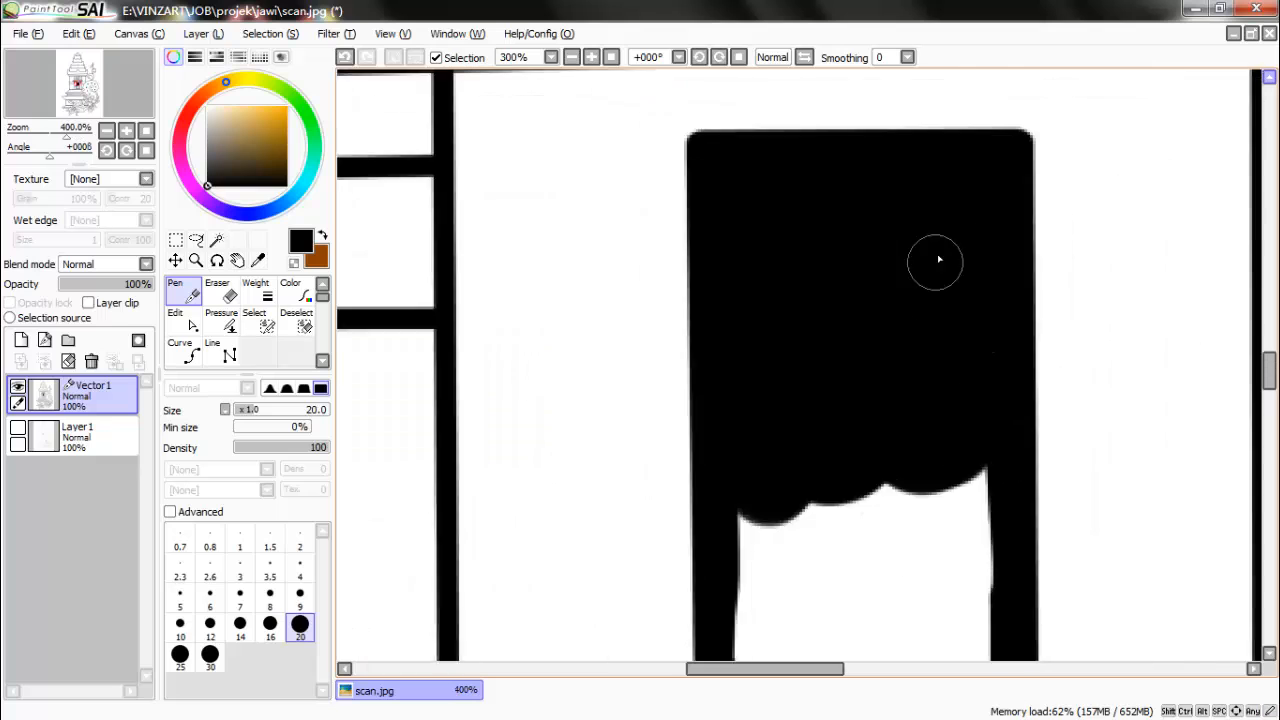
scroll(938, 259, "up", 2)
key("bracketright")
key("bracketright")
mouse_move(840, 120)
left_mouse_down()
mouse_move(721, 112)
mouse_move(840, 266)
left_mouse_up()
scroll(832, 240, "down", 2)
mouse_move(880, 150)
left_mouse_down()
mouse_move(911, 266)
mouse_move(755, 461)
mouse_move(791, 432)
left_mouse_up()
key("bracketleft")
scroll(846, 326, "down", 7)
scroll(923, 389, "up", 1)
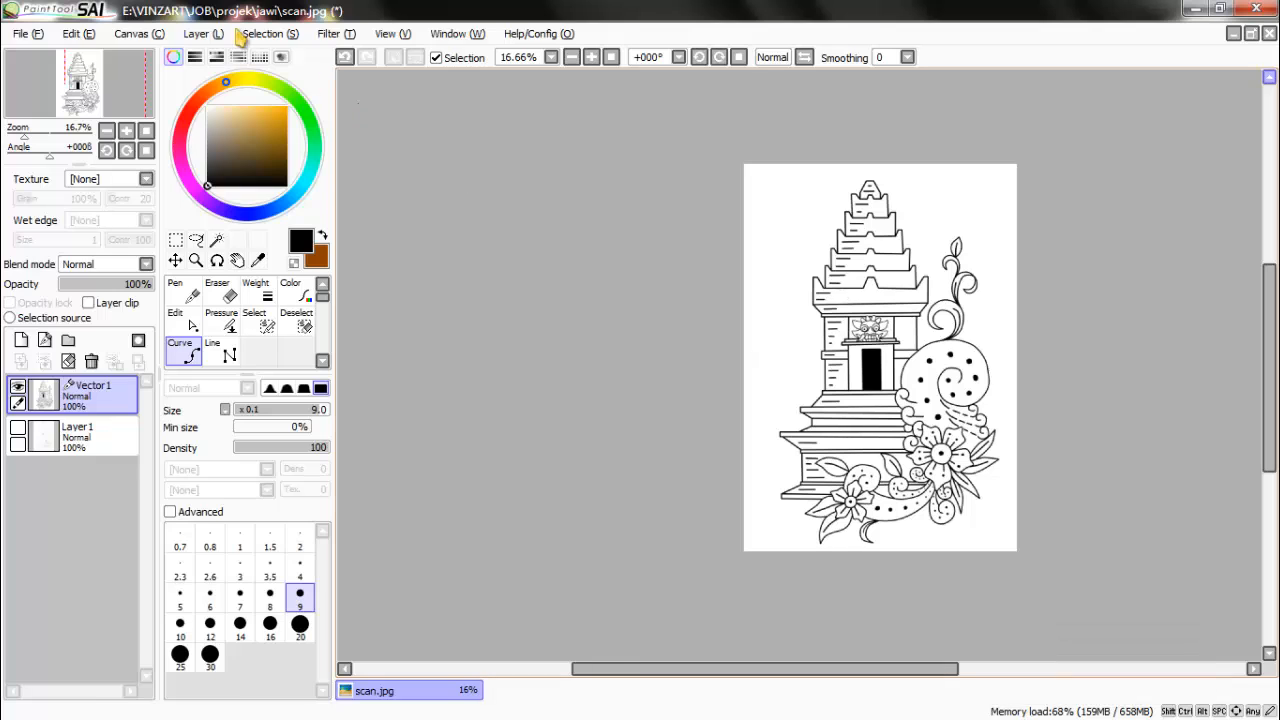
Save the drawing as a JPEG named tracing in the jawi folder with compression quality 100.
left_click(20, 33)
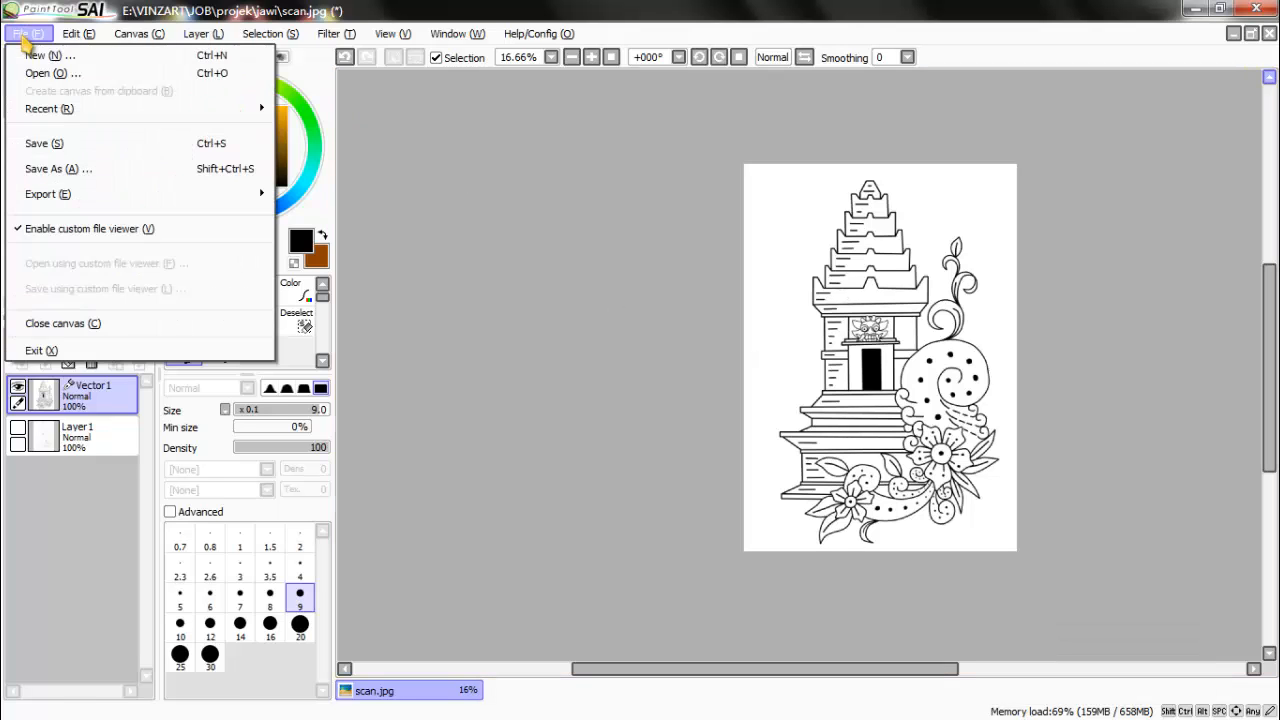
left_click(68, 169)
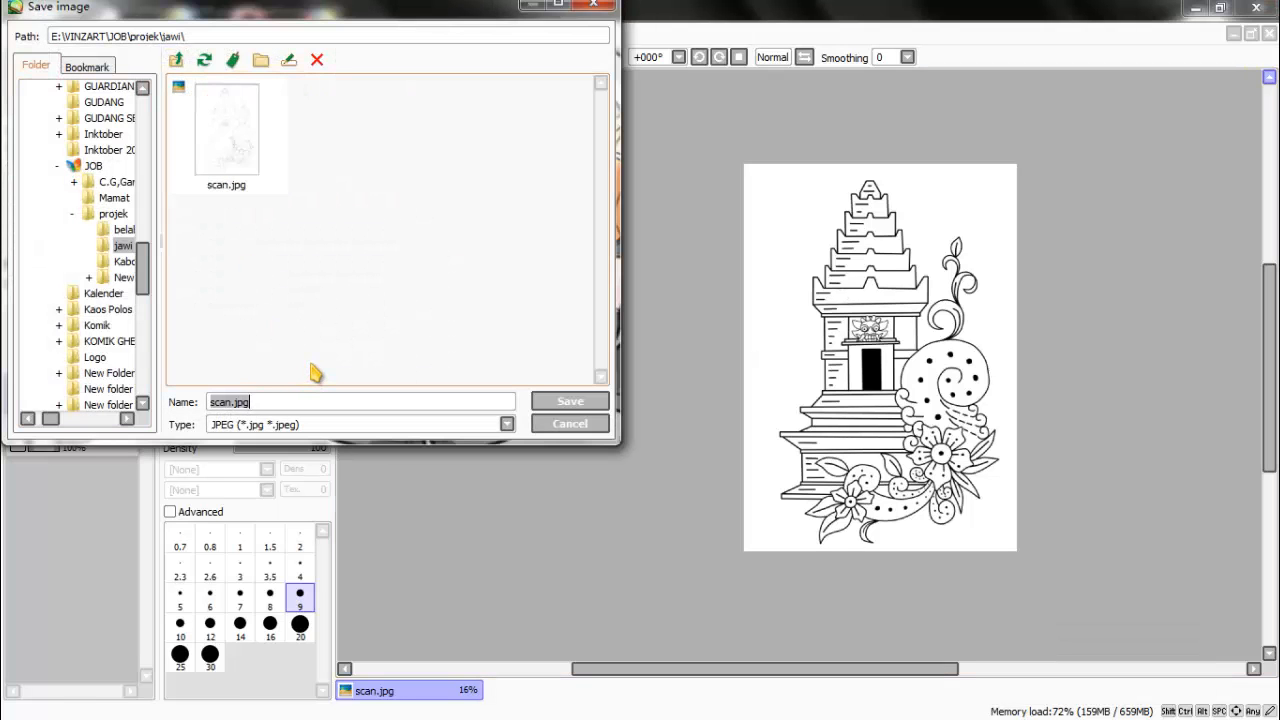
left_click(594, 406)
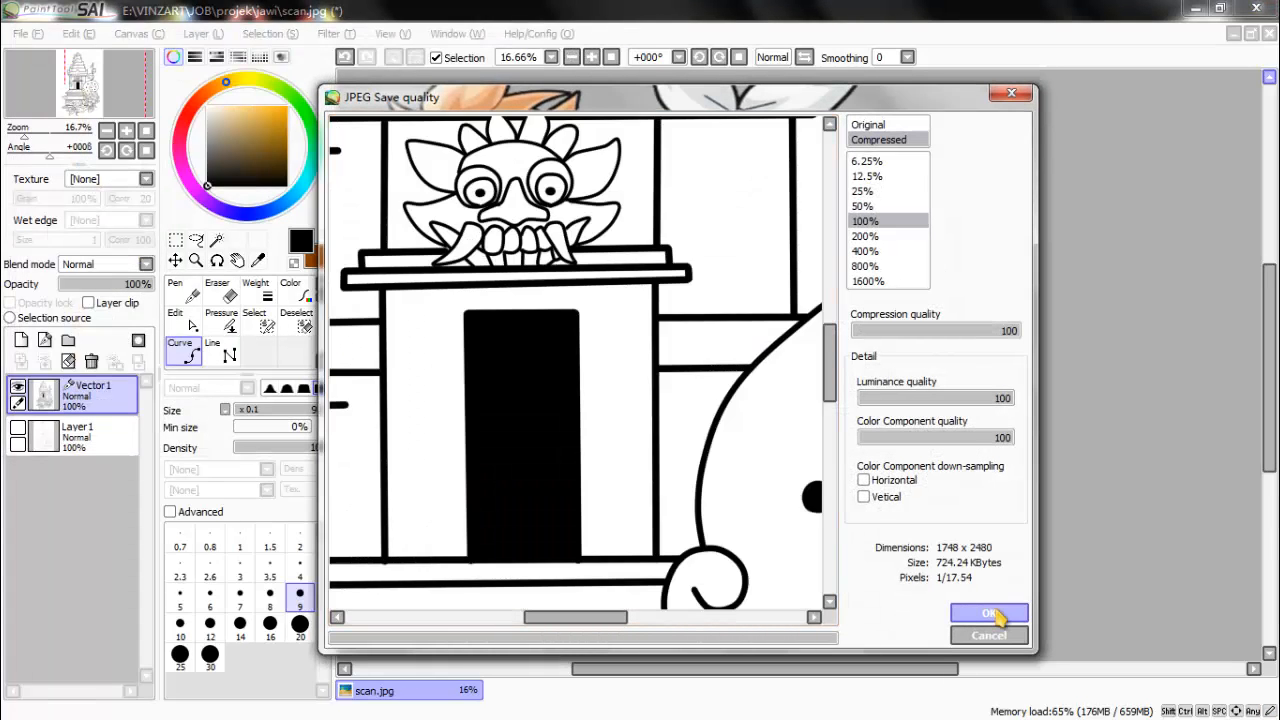
left_click(1000, 615)
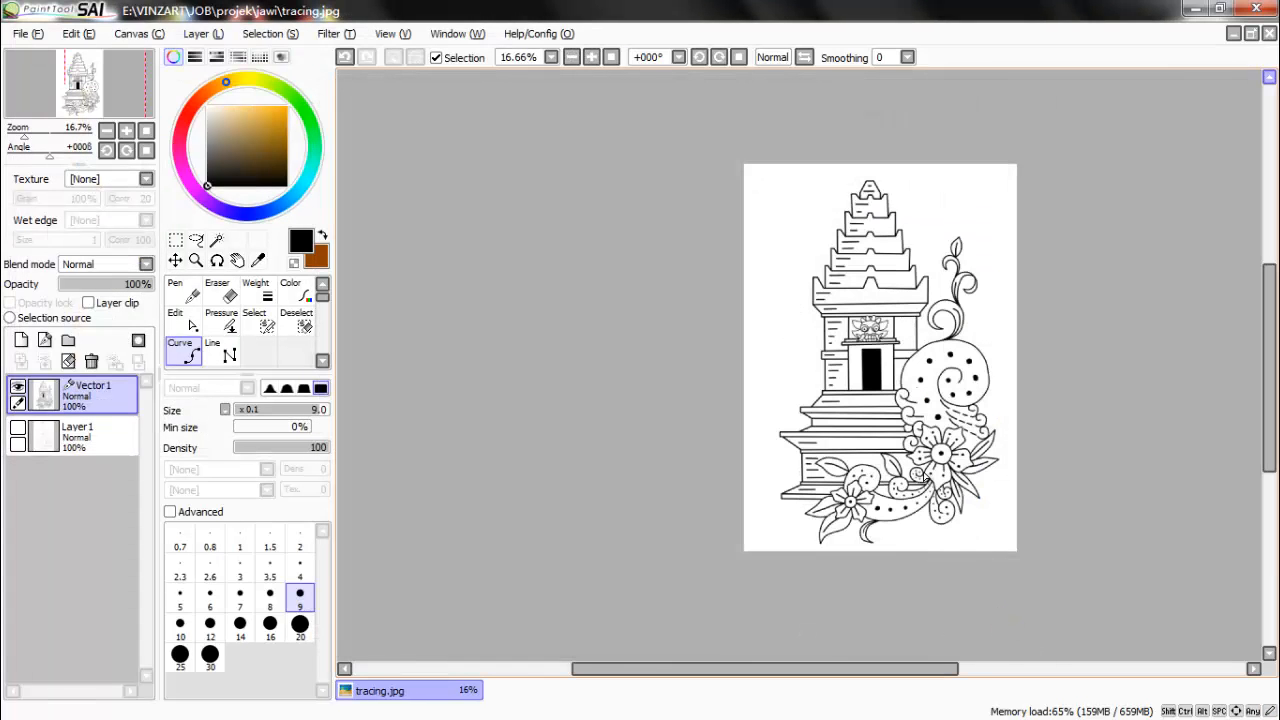
Open the saved tracing image from the jawi folder in the picture viewer and inspect the line art.
left_click(1195, 9)
left_click(362, 162)
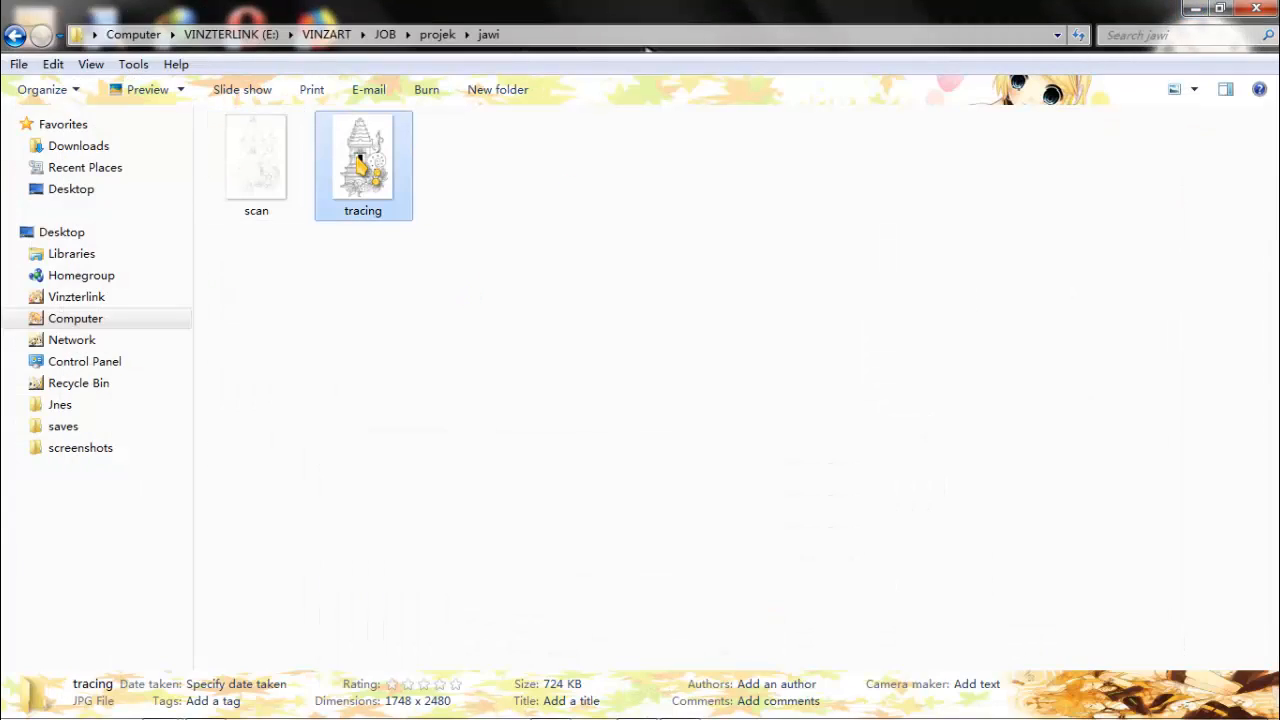
double_click(368, 178)
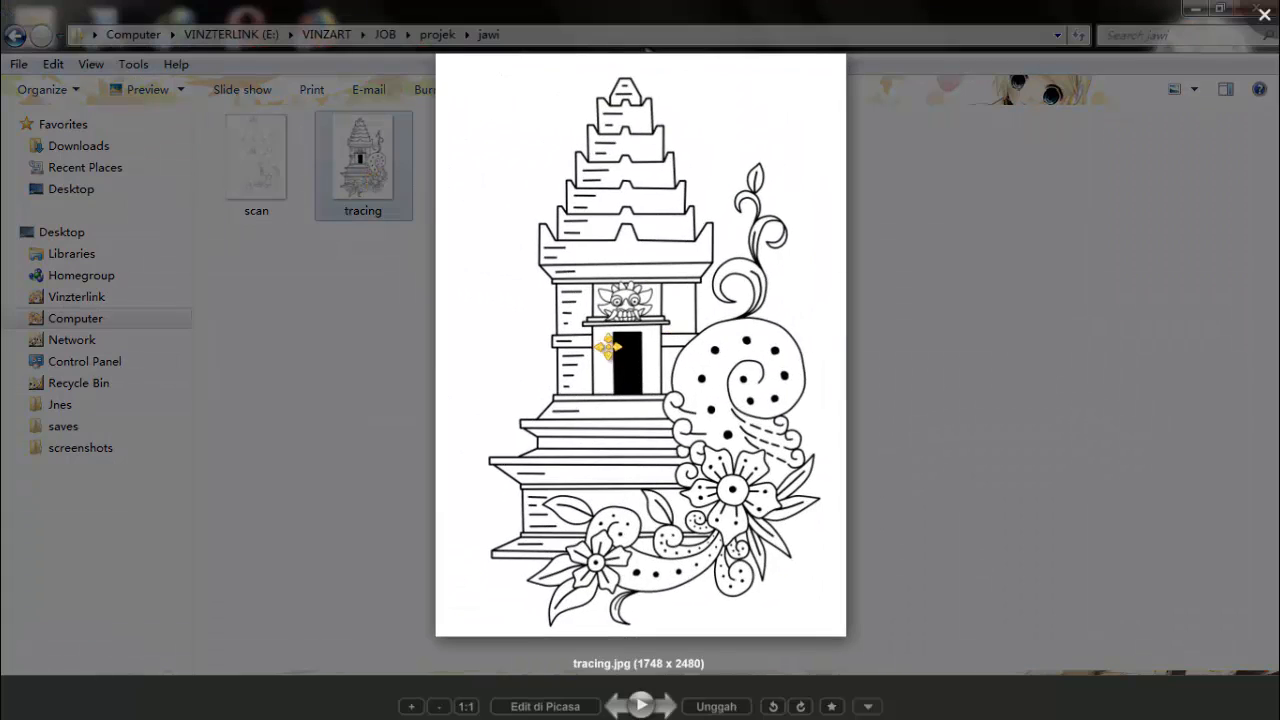
scroll(617, 383, "up", 3)
scroll(617, 383, "down", 1)
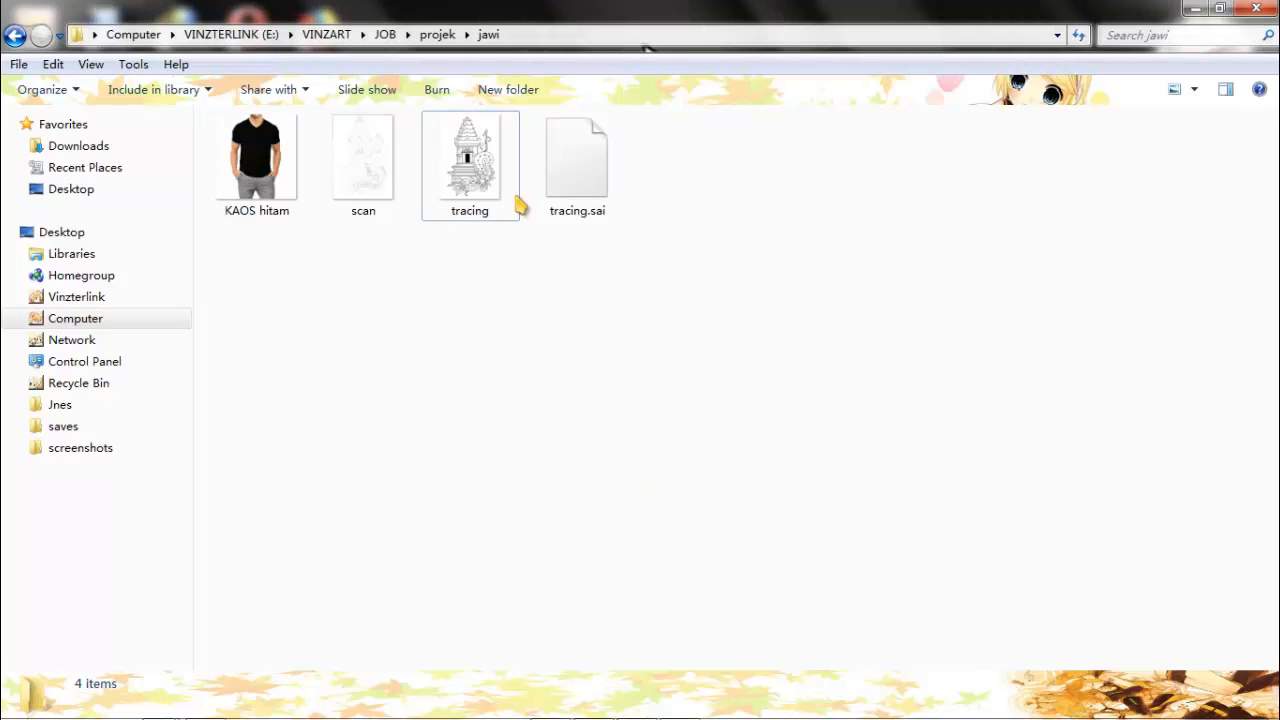
Open the tracing image in Photoshop and select its white background with Color Range.
mouse_move(470, 165)
left_mouse_down()
mouse_move(205, 695)
mouse_move(438, 408)
mouse_move(486, 328)
left_mouse_up()
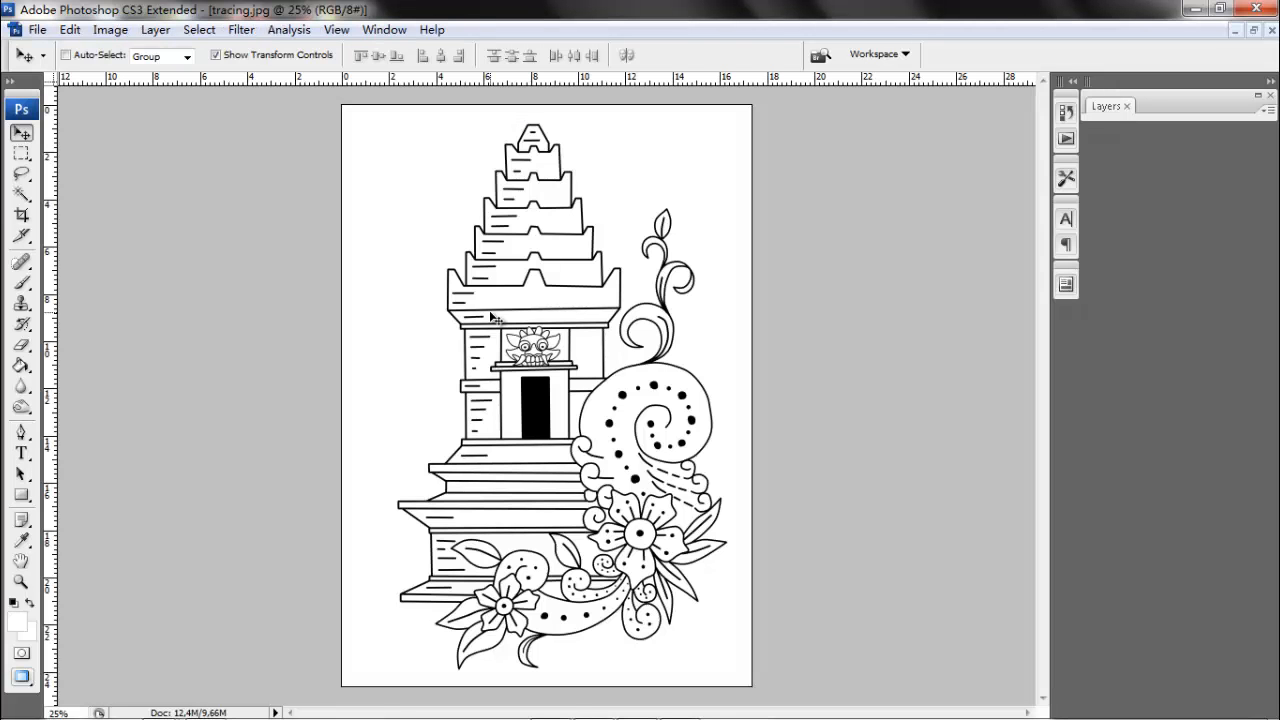
left_click(200, 29)
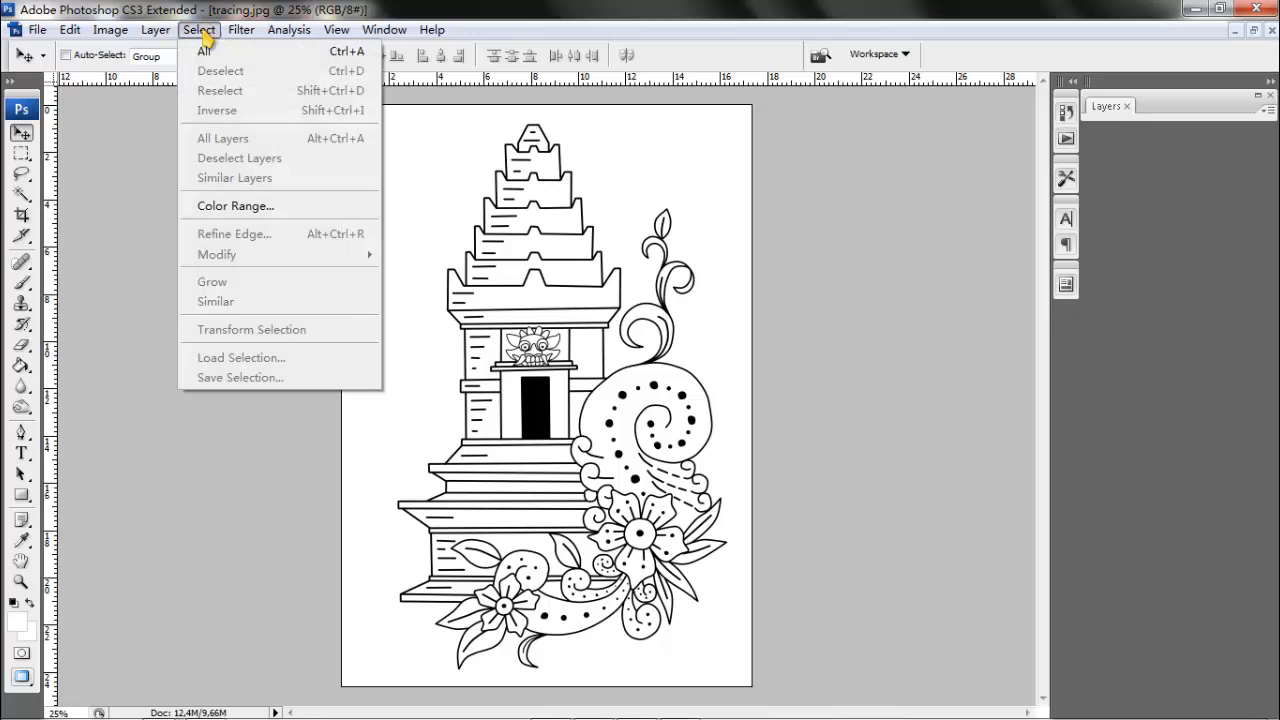
left_click(215, 206)
left_click(927, 124)
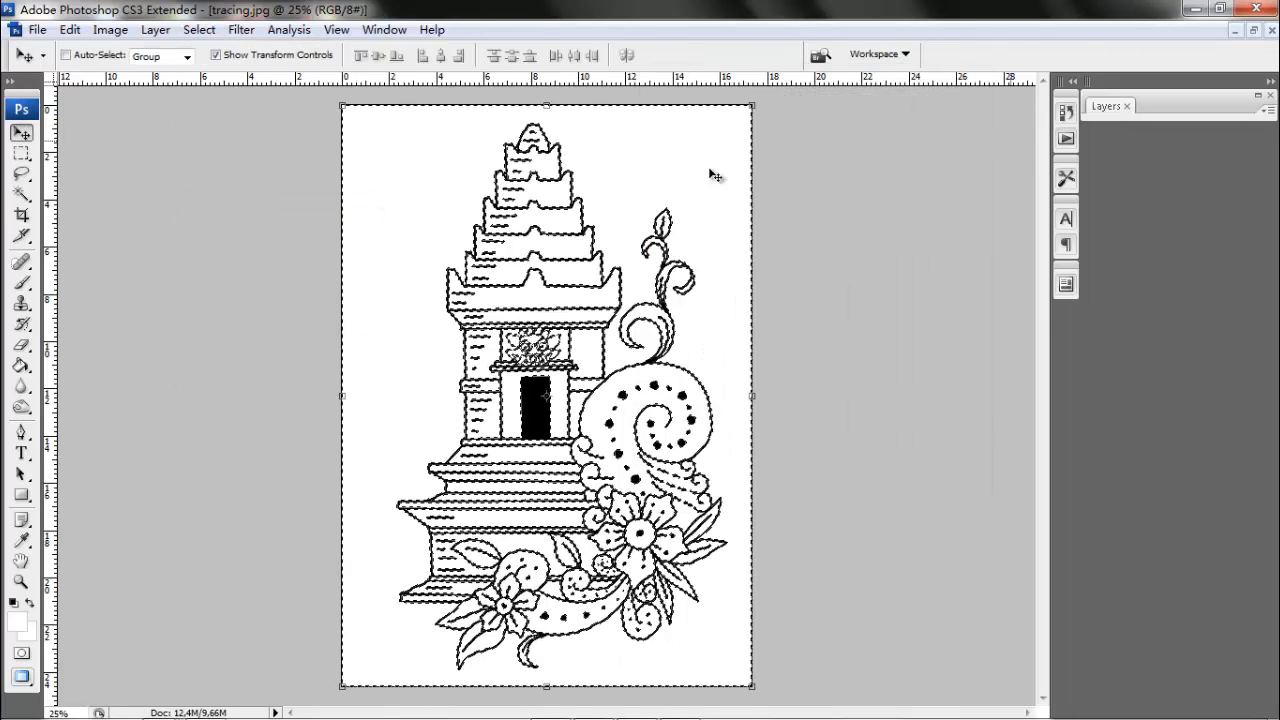
Erase the selected white background to transparency over the whole canvas and clear the selection.
left_click(21, 344)
left_click(78, 367)
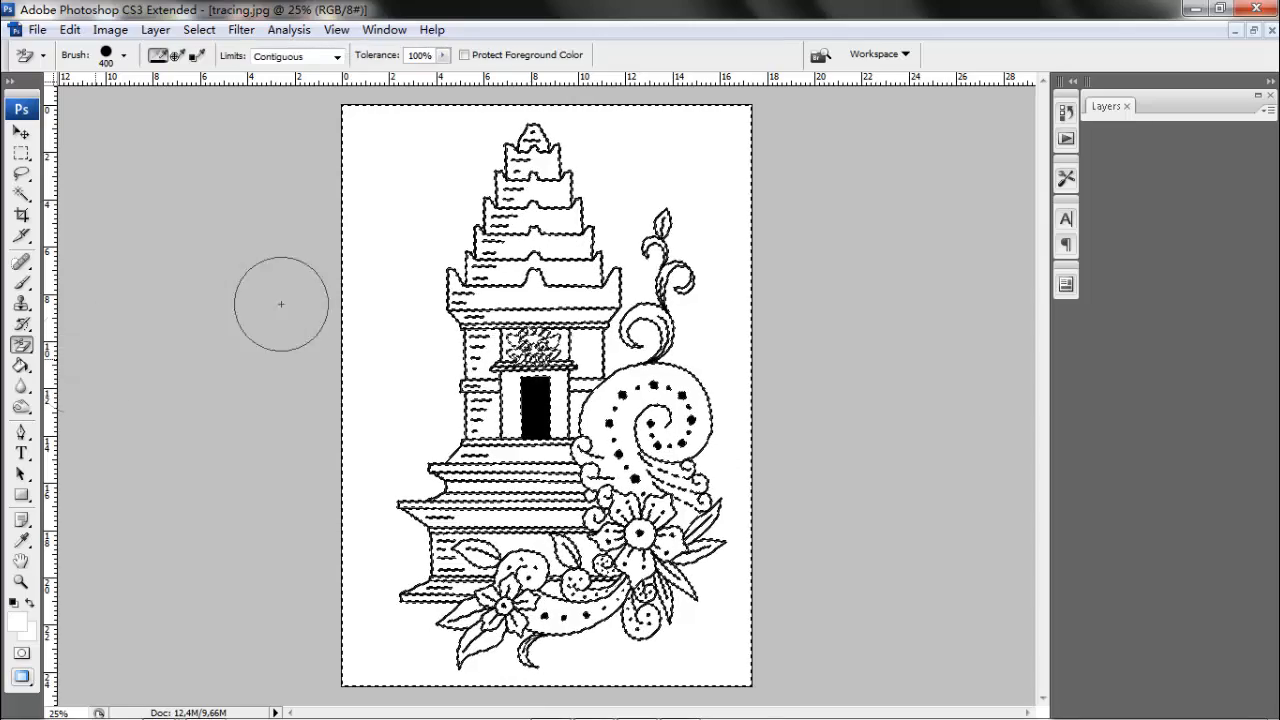
left_click(360, 227)
left_click(21, 344)
left_click(97, 346)
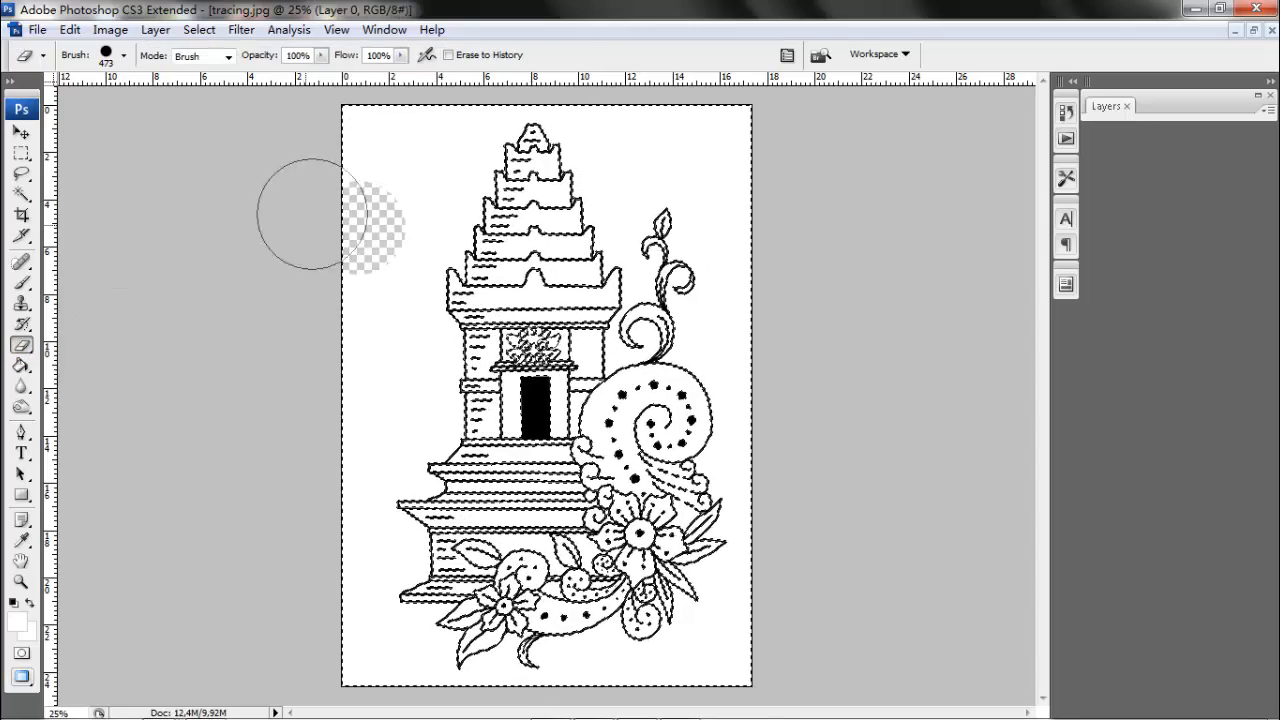
mouse_move(345, 147)
left_mouse_down()
mouse_move(370, 130)
mouse_move(771, 163)
mouse_move(323, 214)
mouse_move(800, 271)
mouse_move(555, 318)
mouse_move(306, 338)
mouse_move(595, 385)
mouse_move(780, 450)
mouse_move(323, 420)
mouse_move(530, 515)
mouse_move(750, 572)
mouse_move(316, 550)
mouse_move(371, 585)
mouse_move(812, 649)
left_mouse_up()
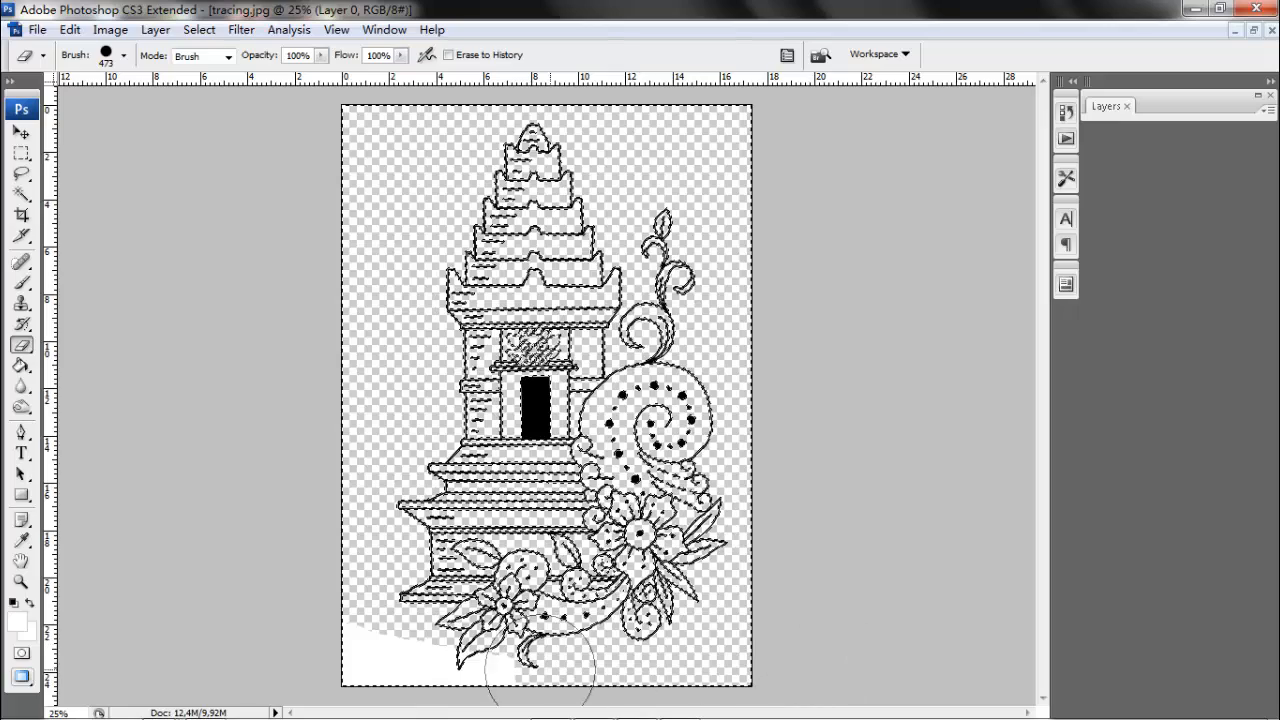
left_click_drag(540, 668, 319, 631)
key("v")
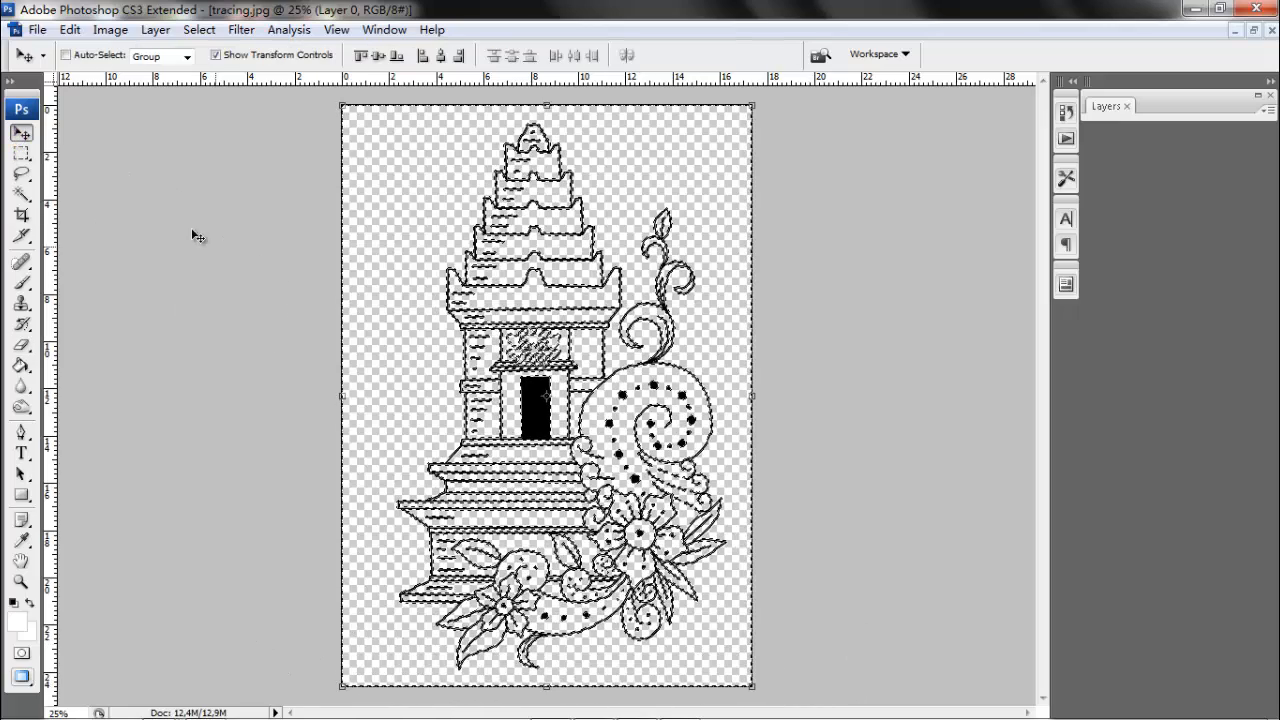
key("m")
key("ctrl+d")
Apply a white (ffffff) Color Overlay layer style to the line art.
left_click(20, 133)
left_click(155, 29)
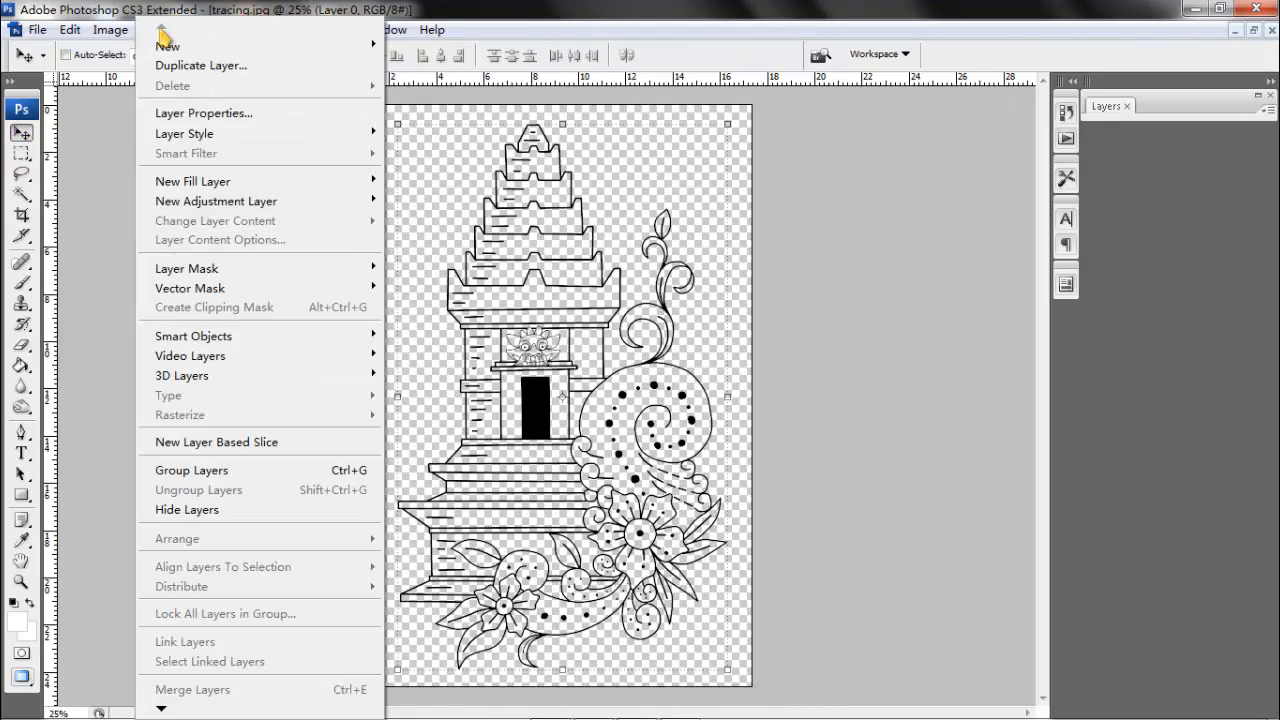
mouse_move(340, 133)
left_click(470, 145)
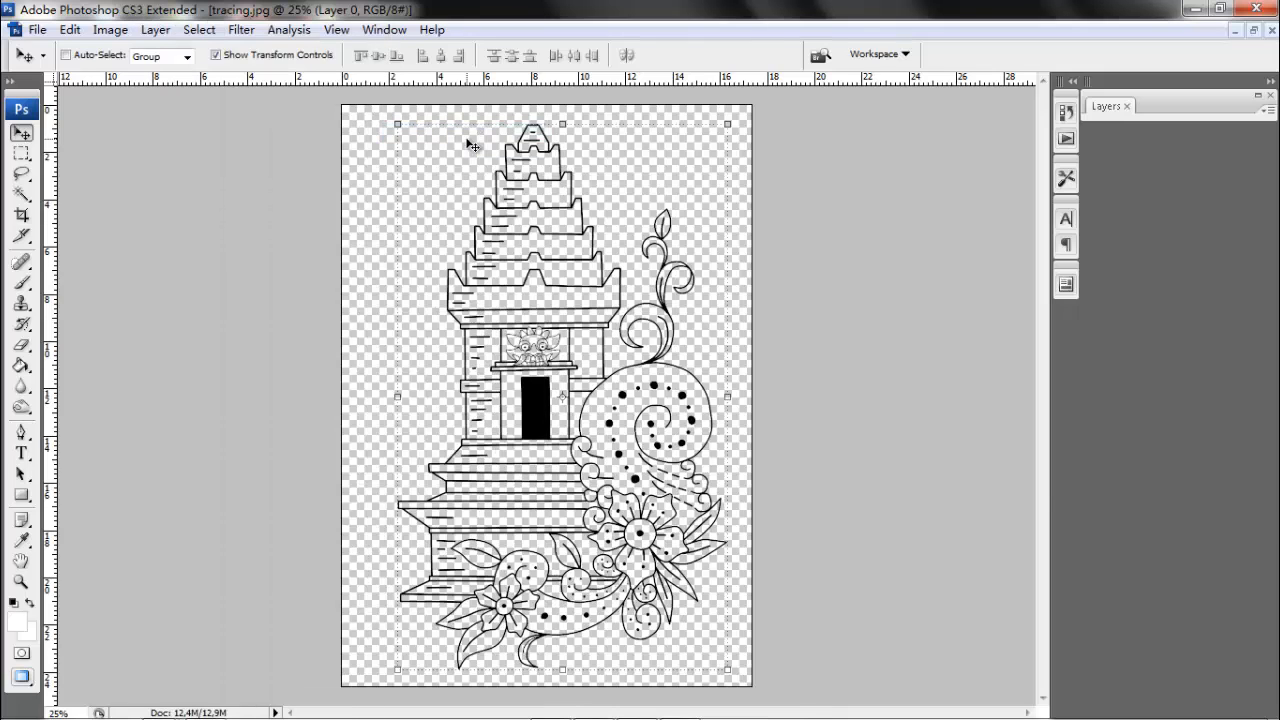
left_click(814, 342)
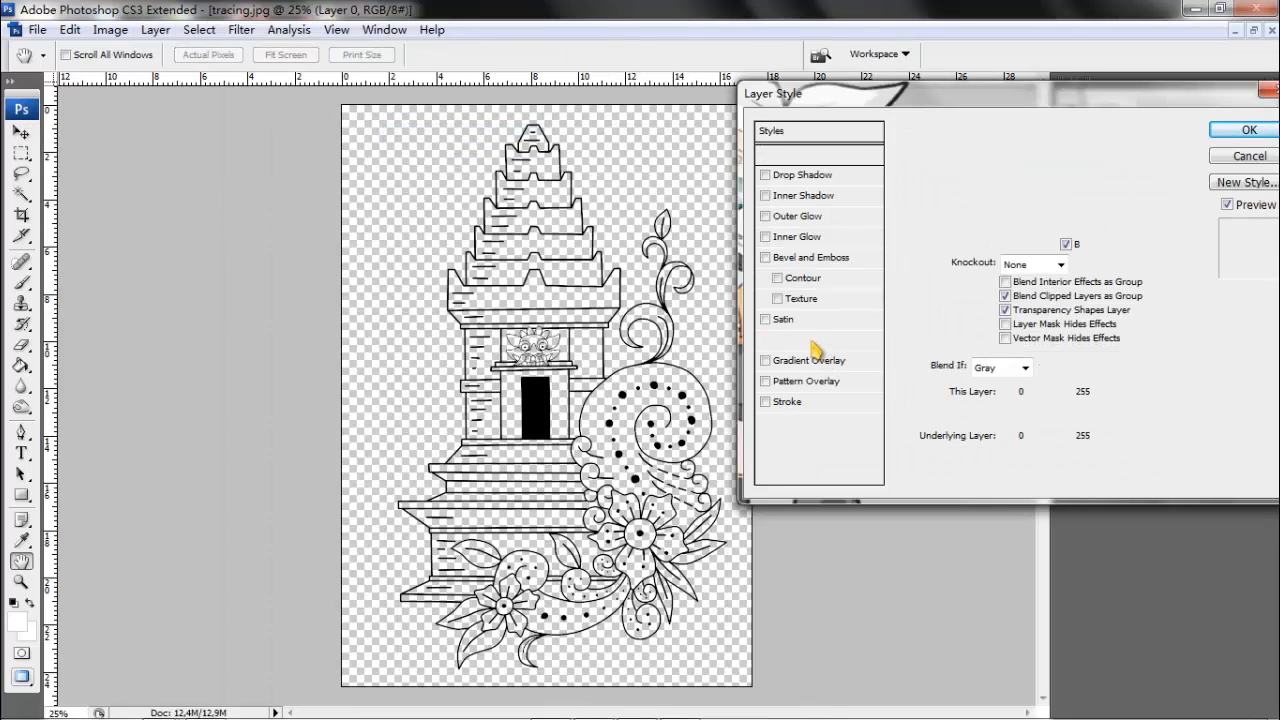
left_click(1113, 160)
left_click(712, 357)
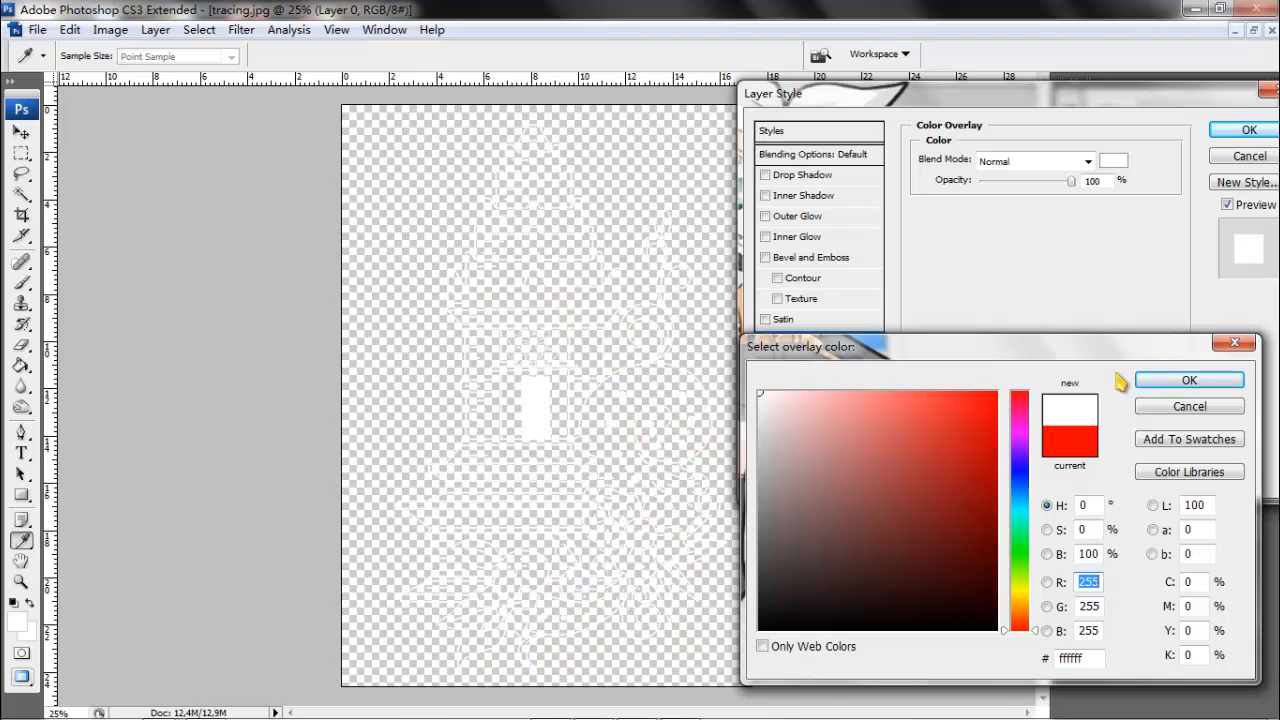
left_click(1189, 380)
left_click(1240, 132)
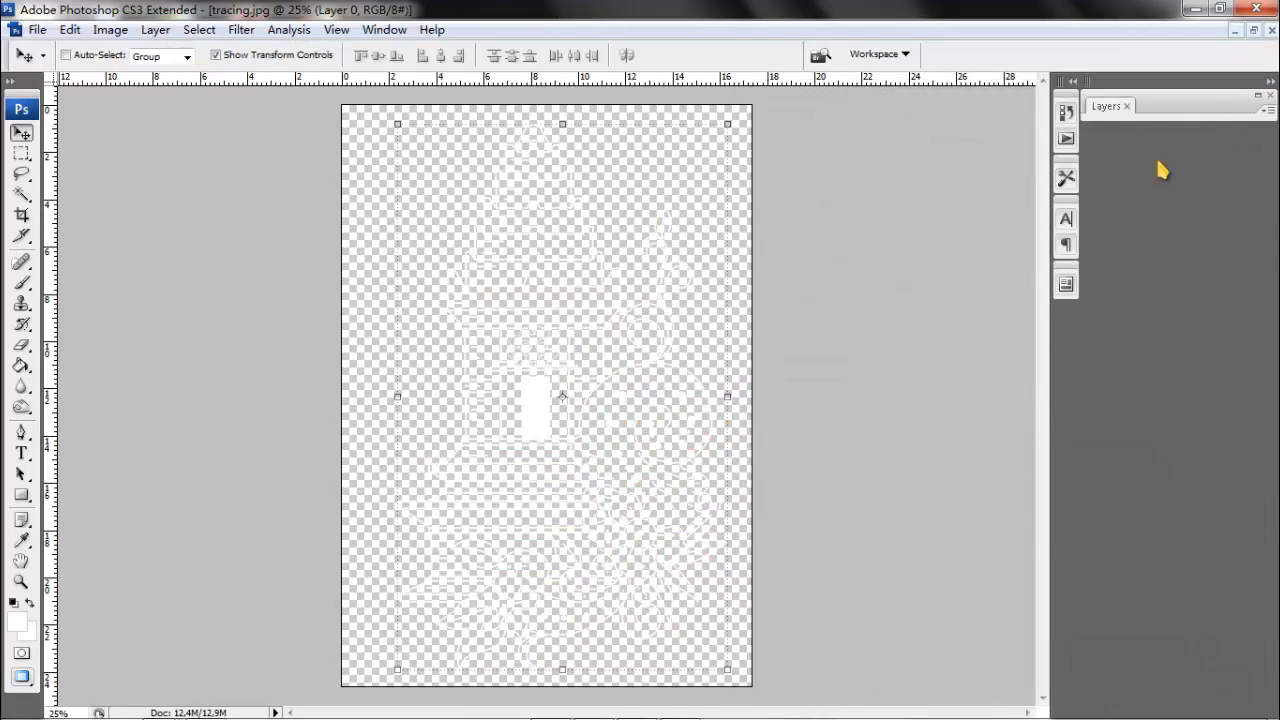
Save the white line art as the PNG file tracing copy.png in the jawi folder.
left_click(37, 29)
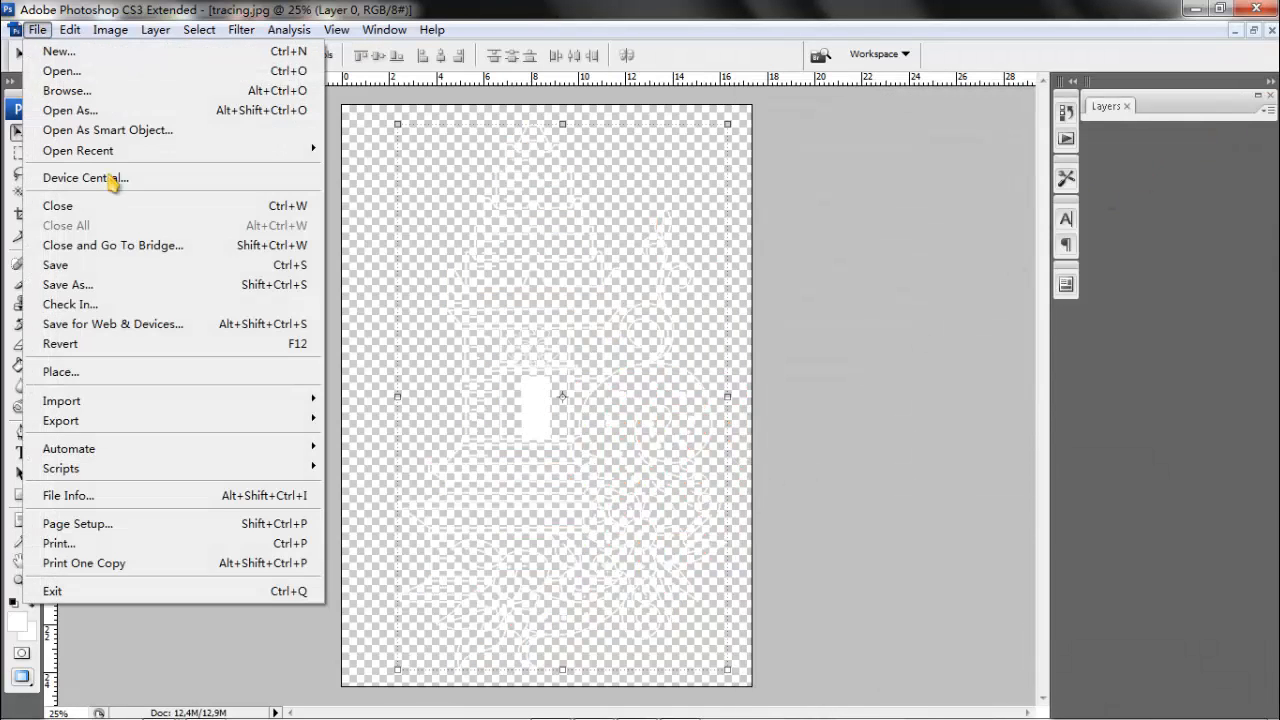
left_click(113, 288)
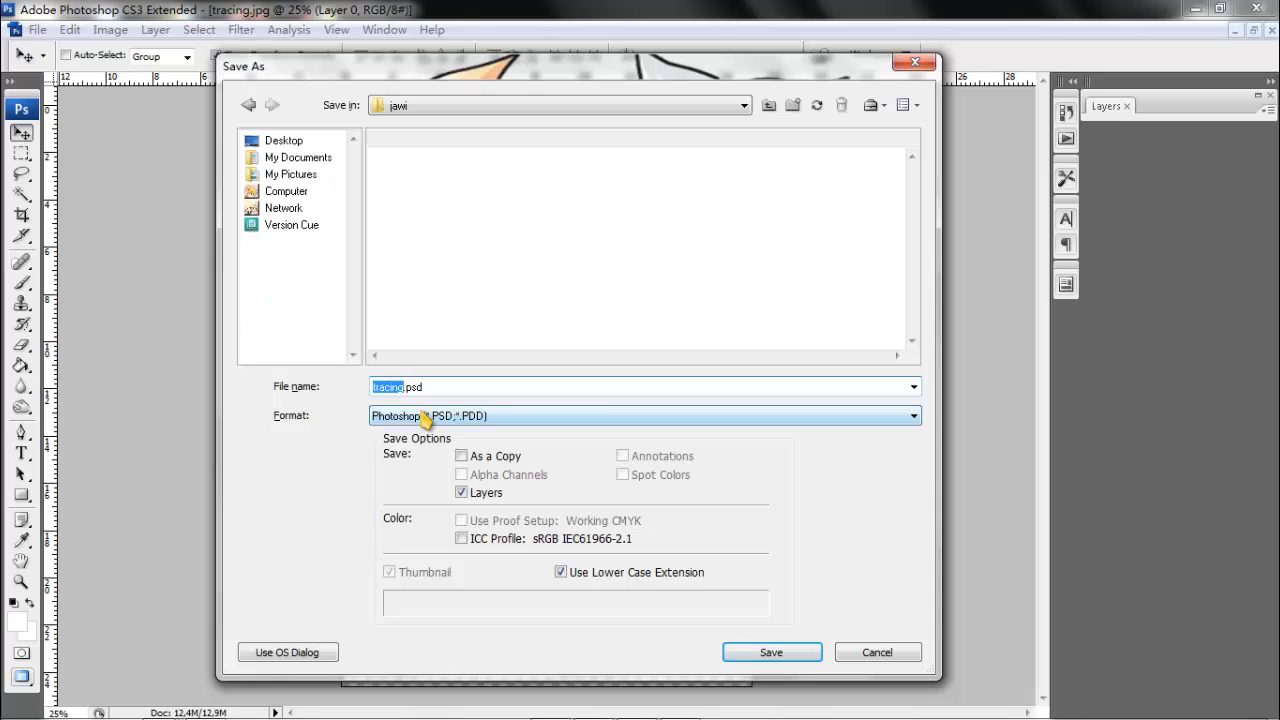
left_click(425, 418)
scroll(428, 545, "down", 2)
left_click(428, 560)
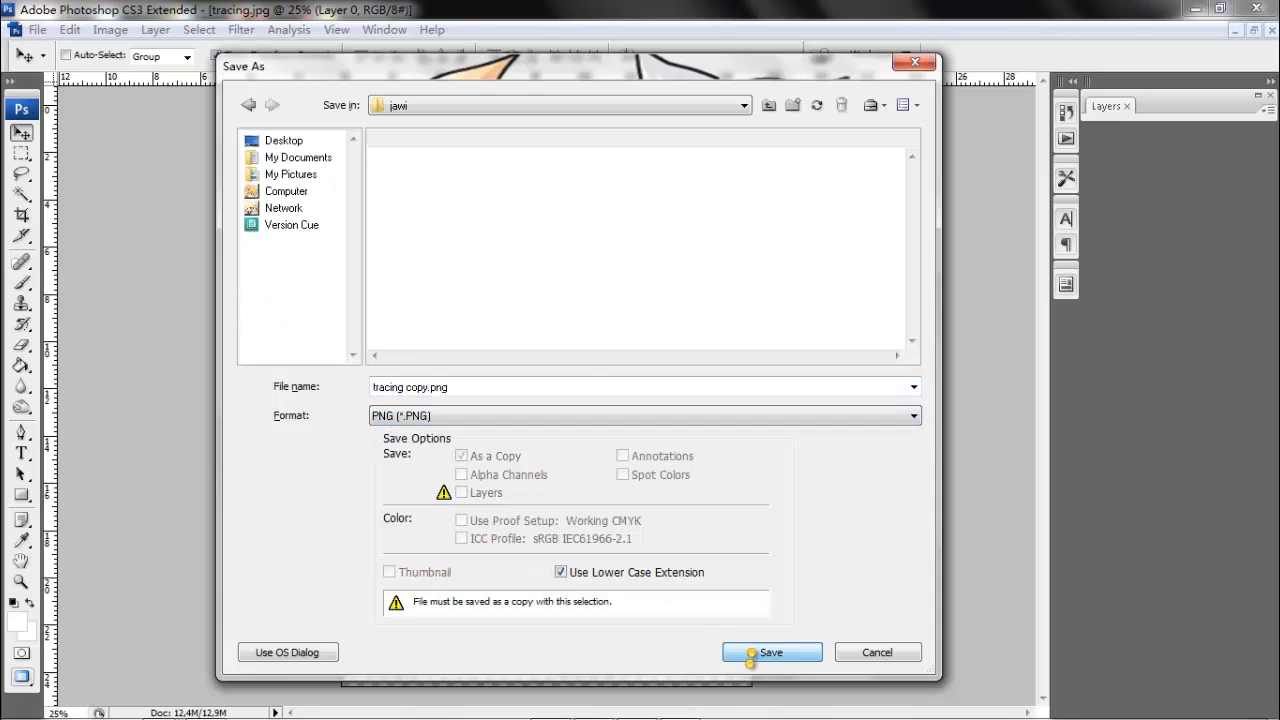
left_click(751, 652)
left_click(717, 347)
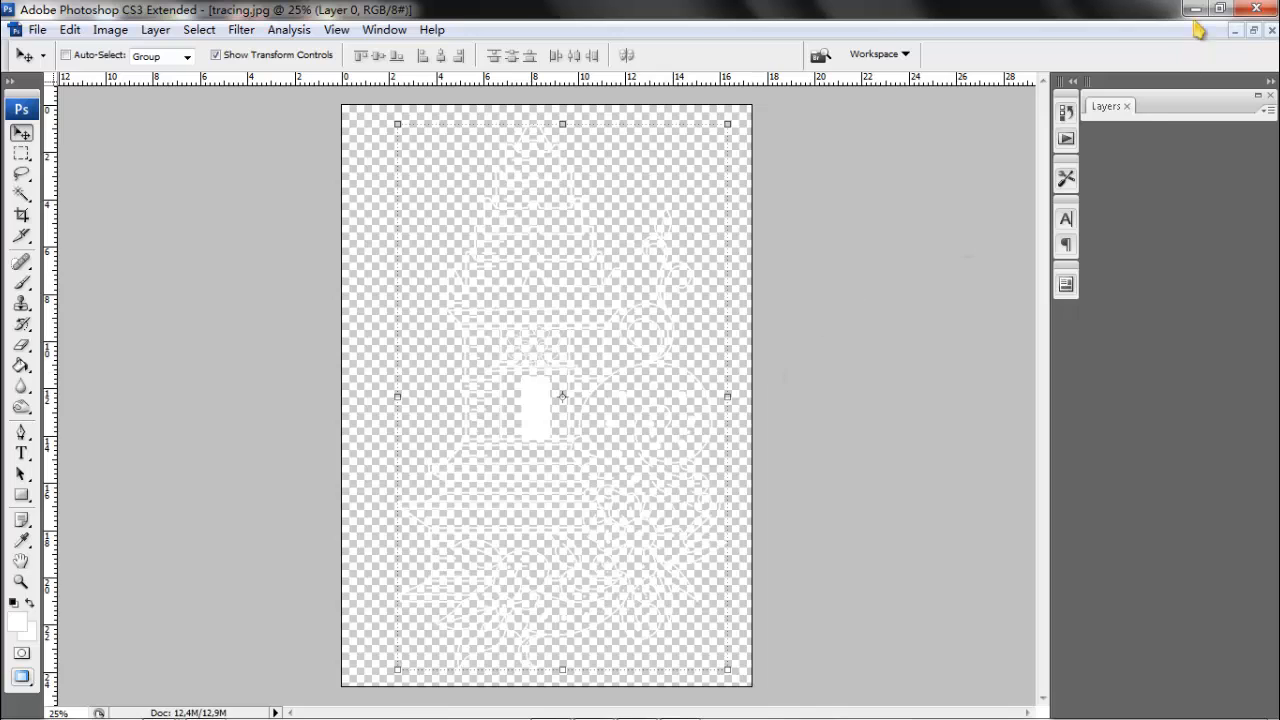
Switch to PaintTool SAI and open KAOS hitam.jpg and tracing copy.png from the jawi folder.
left_click(1195, 9)
left_click(466, 192)
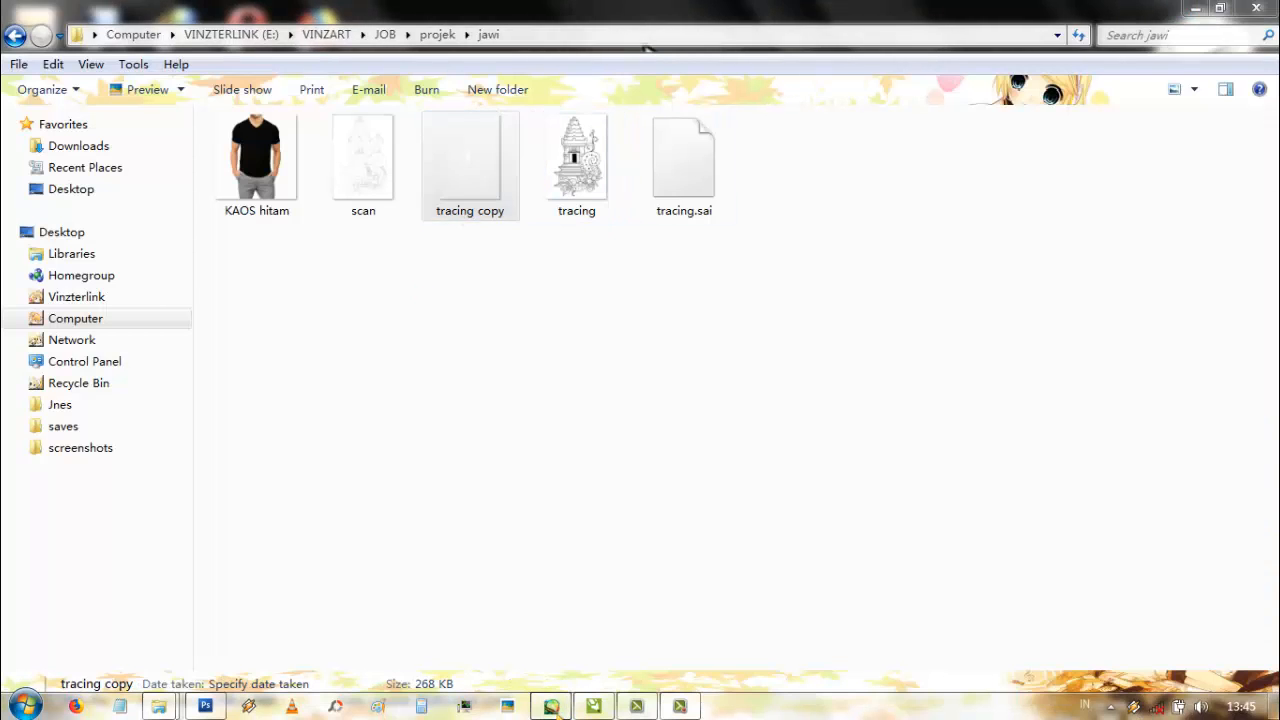
left_click(551, 706)
left_click(551, 706)
left_click_drag(257, 160, 546, 416)
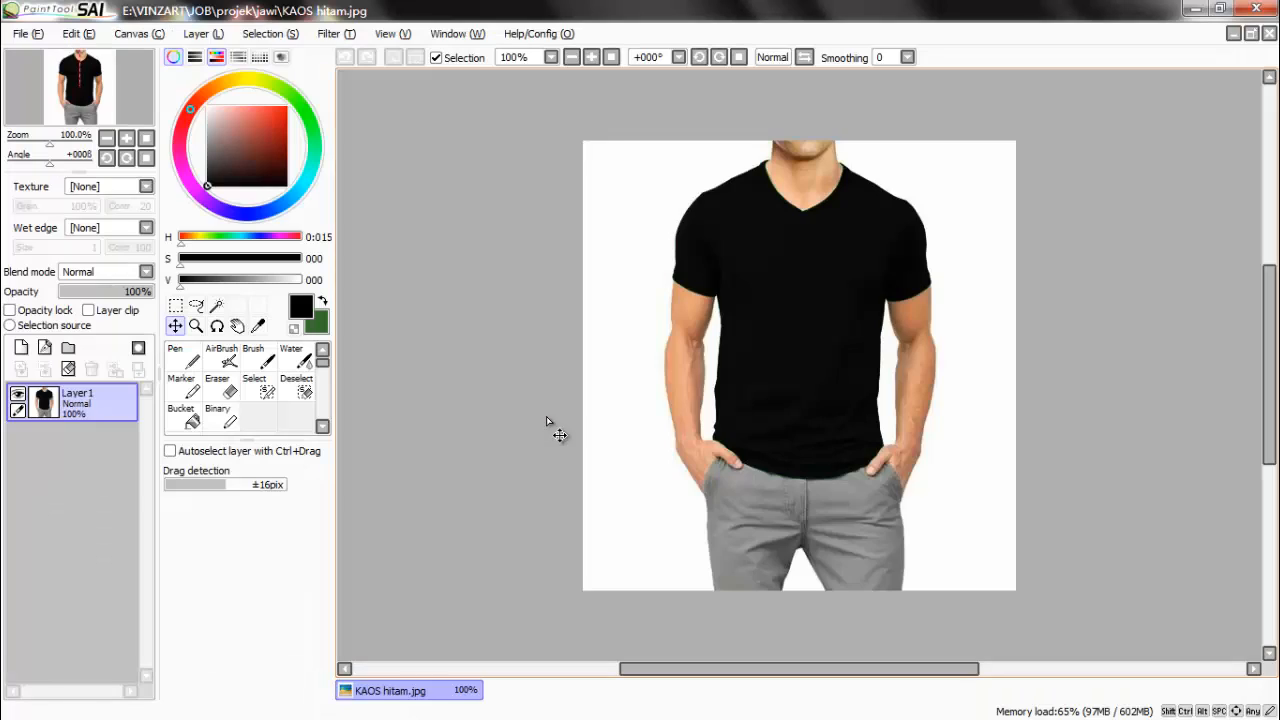
left_click(1195, 9)
mouse_move(515, 165)
left_mouse_down()
mouse_move(548, 705)
mouse_move(479, 341)
mouse_move(482, 670)
left_mouse_up()
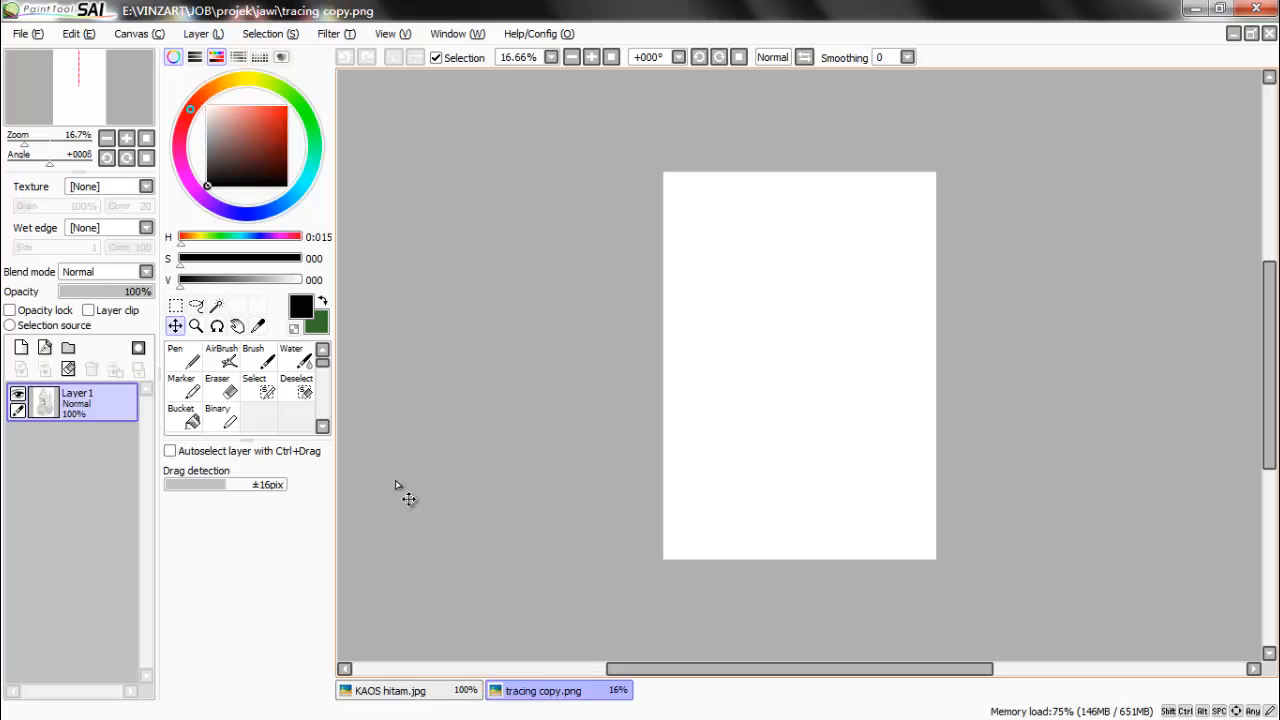
Select the whole tracing copy.png artwork and paste it into KAOS hitam.jpg as a new layer.
key("ctrl+a")
key("ctrl+t")
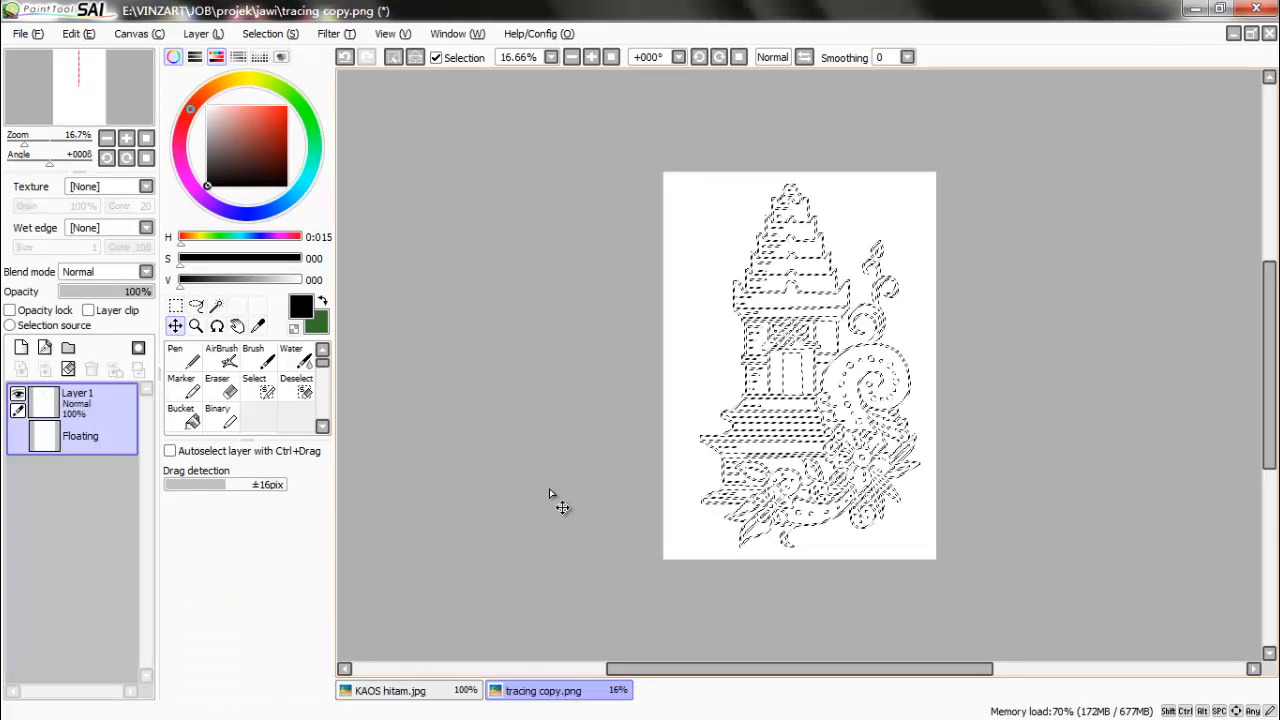
left_click(400, 690)
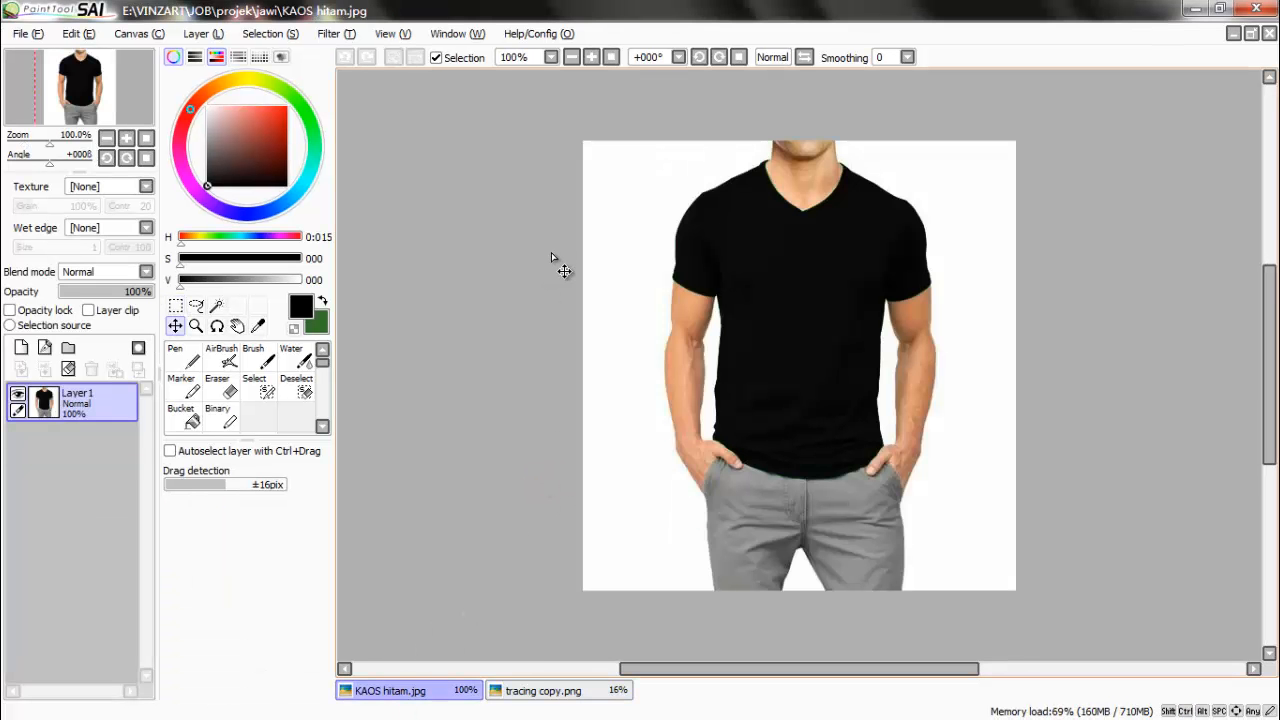
key("ctrl+v")
scroll(615, 240, "up", 2)
scroll(617, 242, "down", 7)
Scale the pasted temple artwork down, position it centred on the chest of the black shirt and apply the transform.
key("ctrl+t")
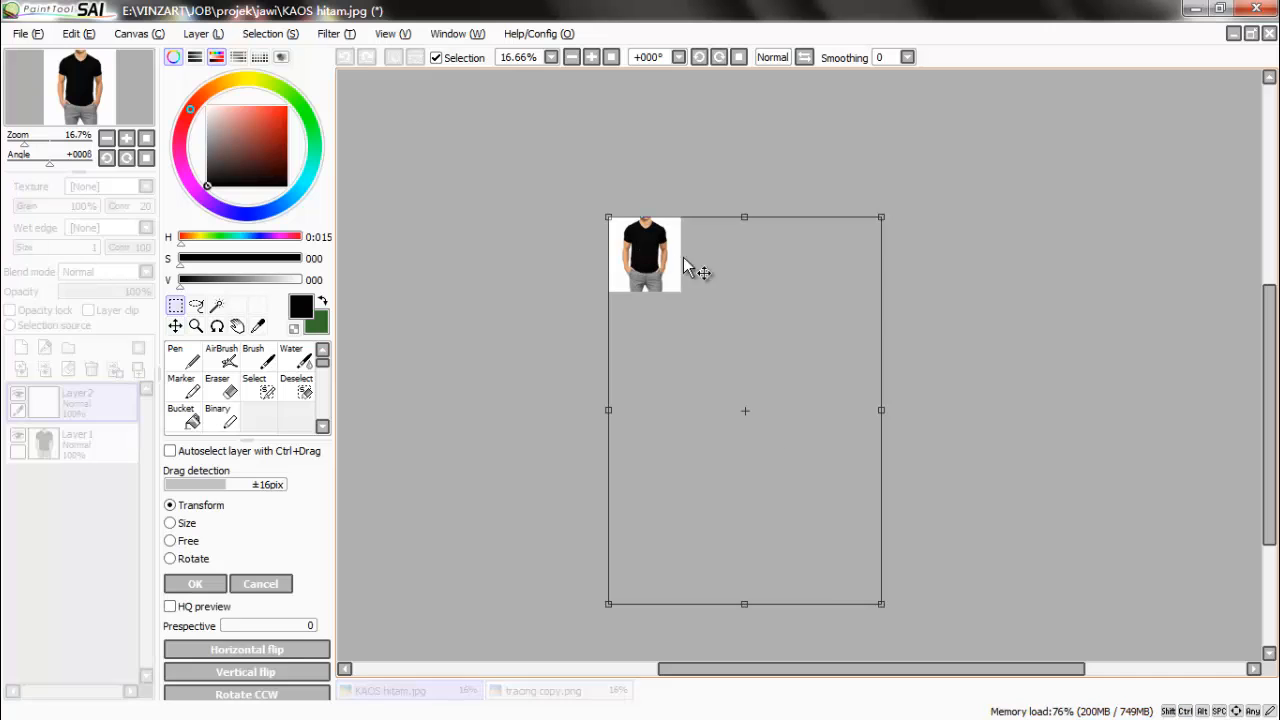
left_click_drag(885, 602, 825, 392)
scroll(652, 258, "up", 6)
scroll(819, 384, "down", 1)
scroll(819, 383, "down", 1)
left_click_drag(869, 518, 789, 382)
scroll(739, 313, "up", 3)
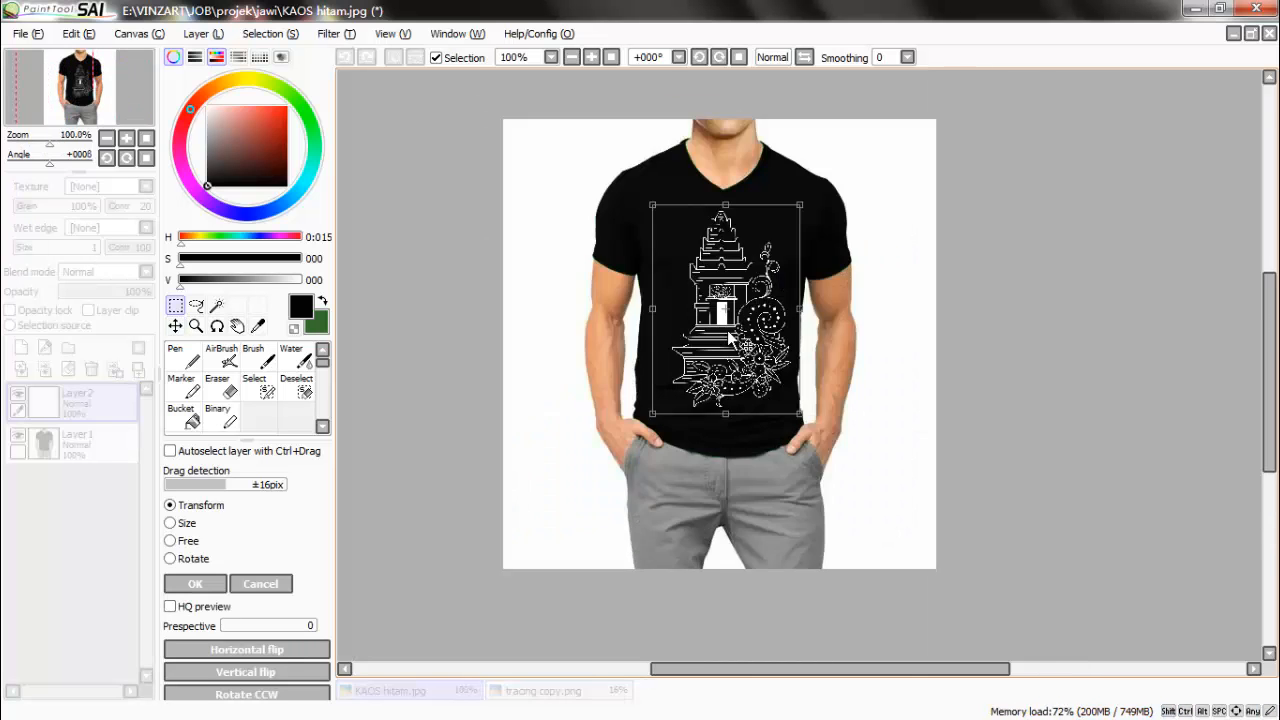
left_click_drag(740, 318, 719, 334)
scroll(735, 343, "down", 2)
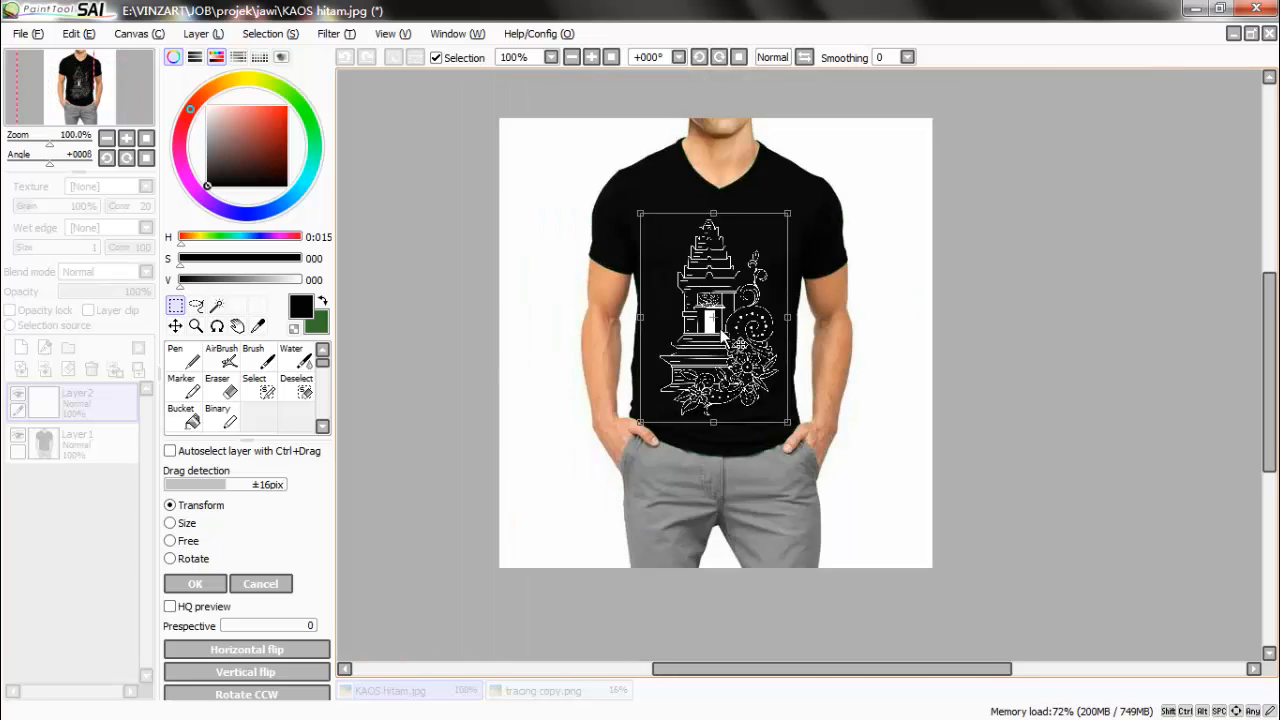
key("Return")
scroll(716, 330, "up", 2)
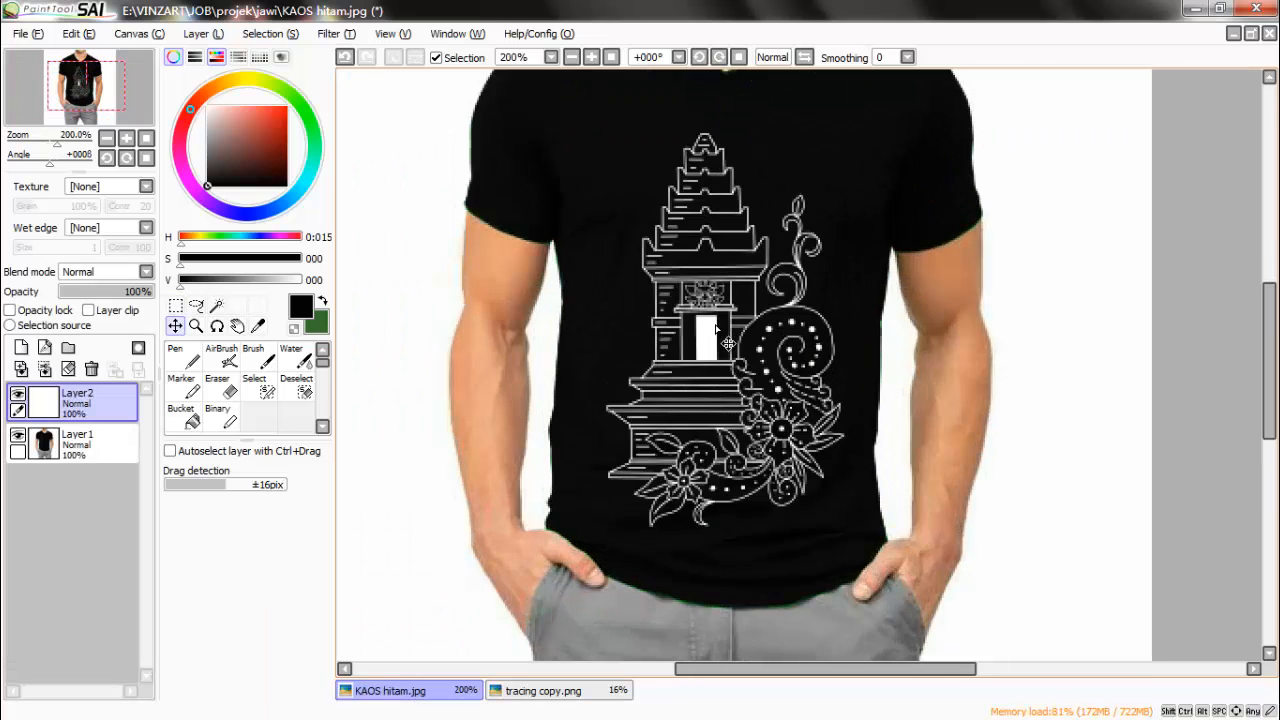
Save the shirt mockup as a JPEG named desain jadi with compression quality 100 and select the file in the jawi folder.
scroll(660, 326, "down", 3)
left_click(29, 33)
left_click(57, 165)
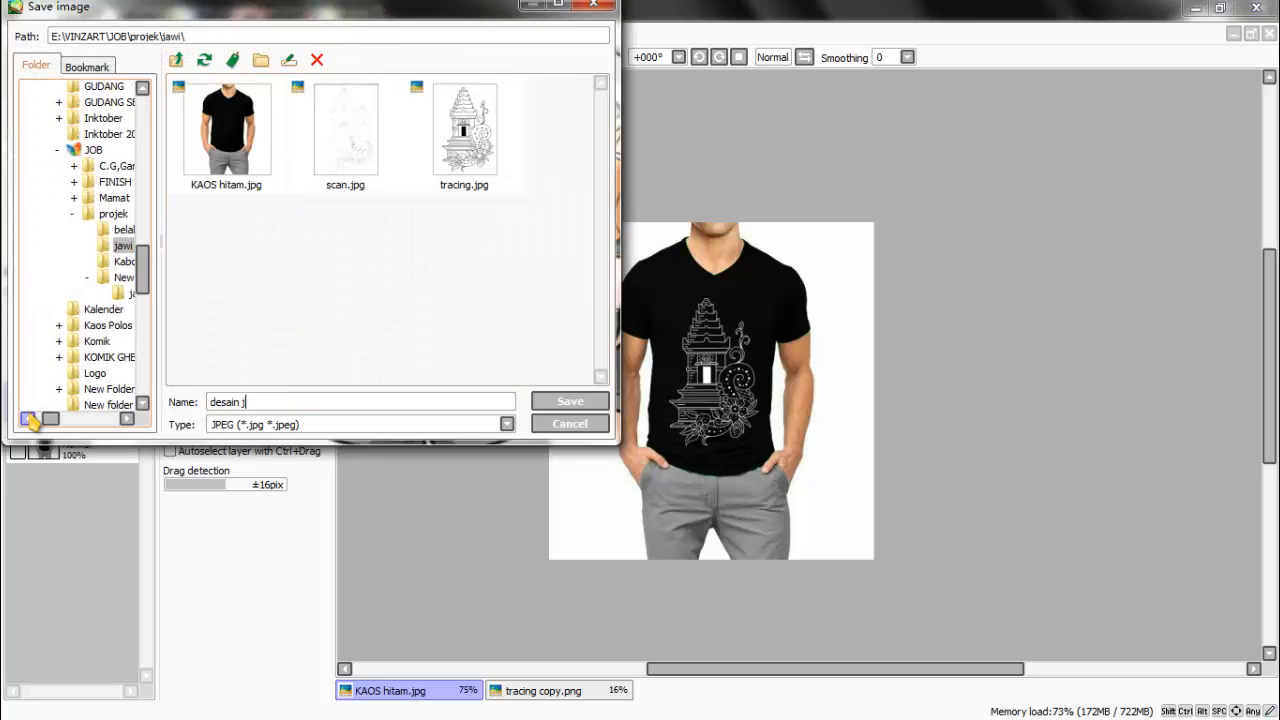
left_click(568, 401)
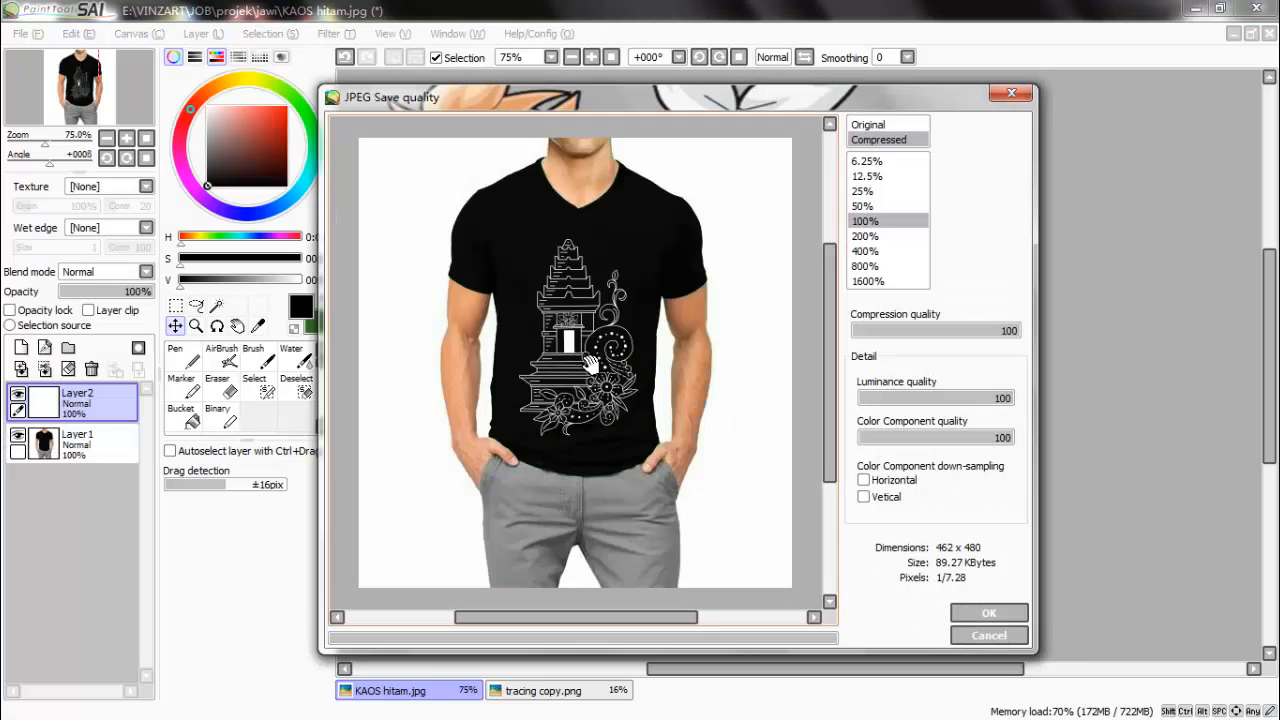
left_click(989, 613)
left_click(1194, 9)
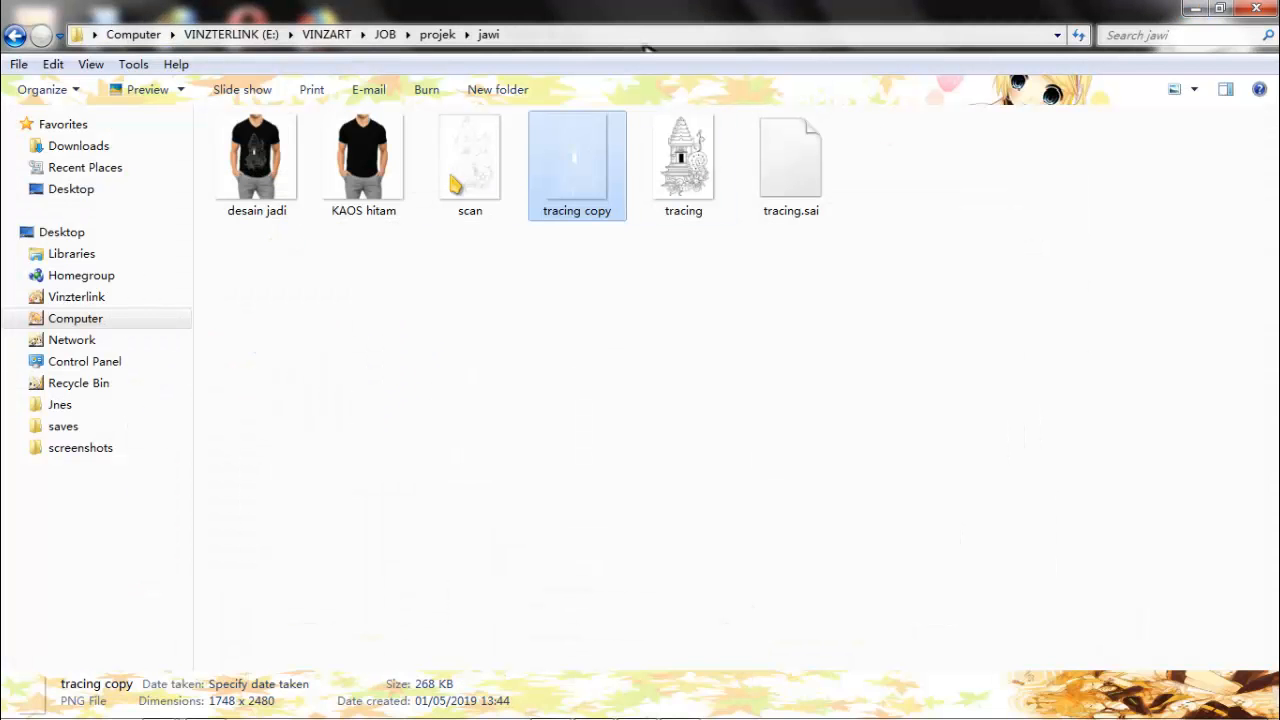
left_click(256, 160)
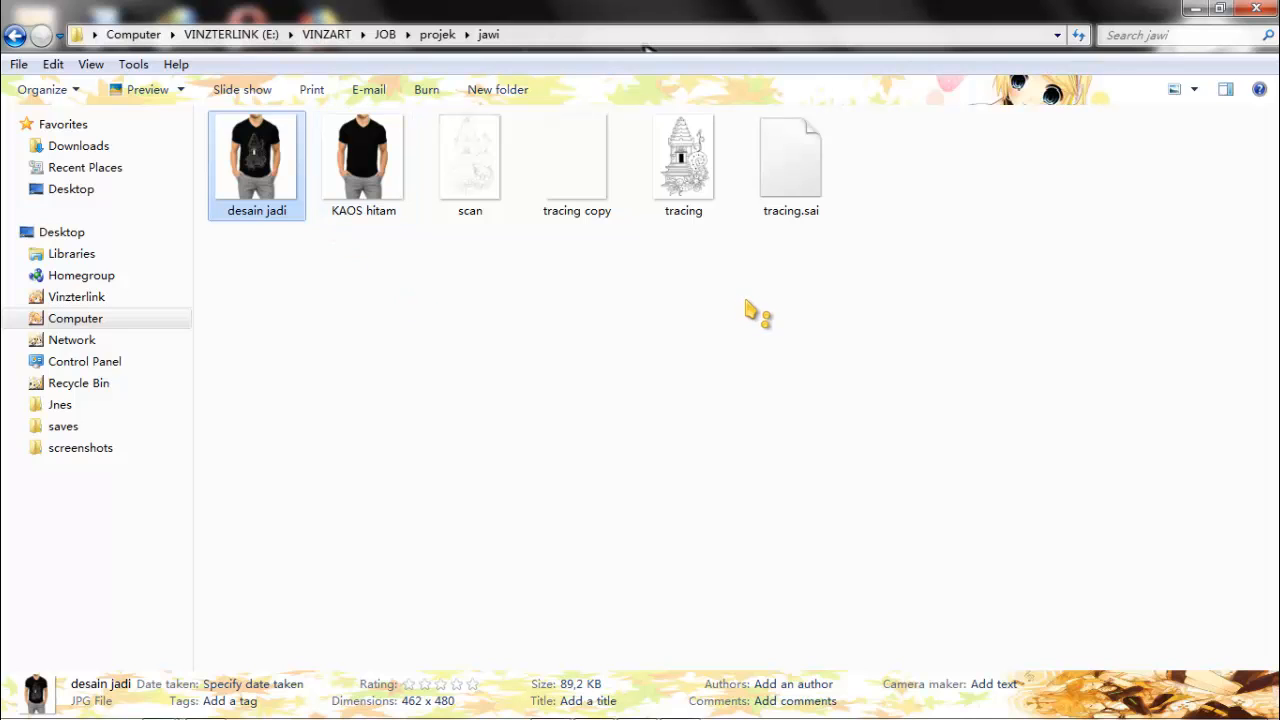